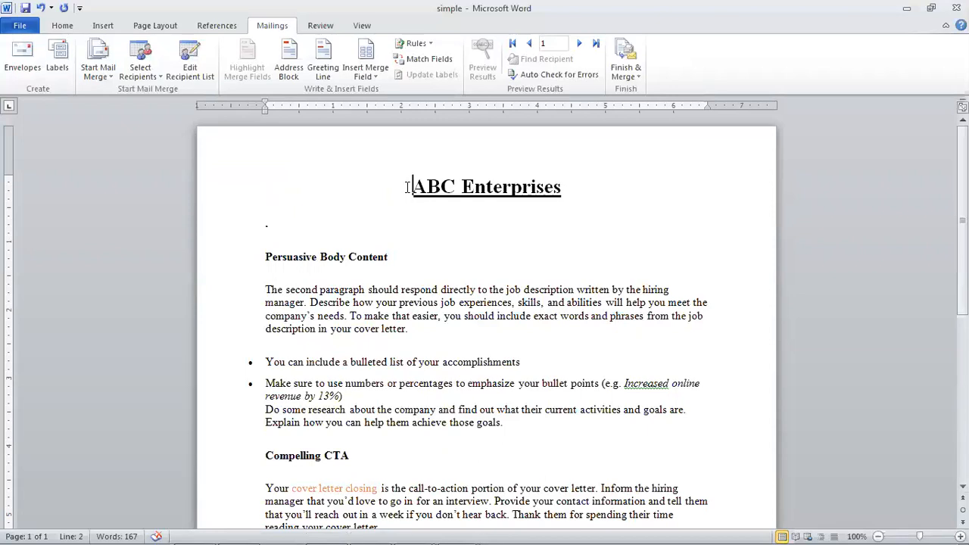
- Return to the top of the letter and place the cursor after the dot
{"action": "scroll", "coordinate": [432, 265], "scroll_direction": "up", "scroll_amount": 4}
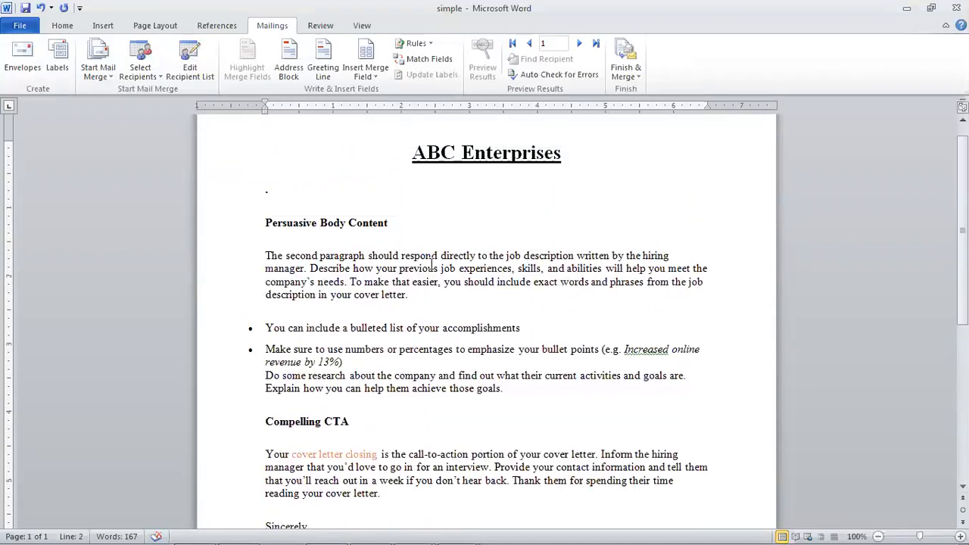
{"action": "scroll", "coordinate": [431, 264], "scroll_direction": "up", "scroll_amount": 1}
{"action": "key", "text": "ctrl+Home"}
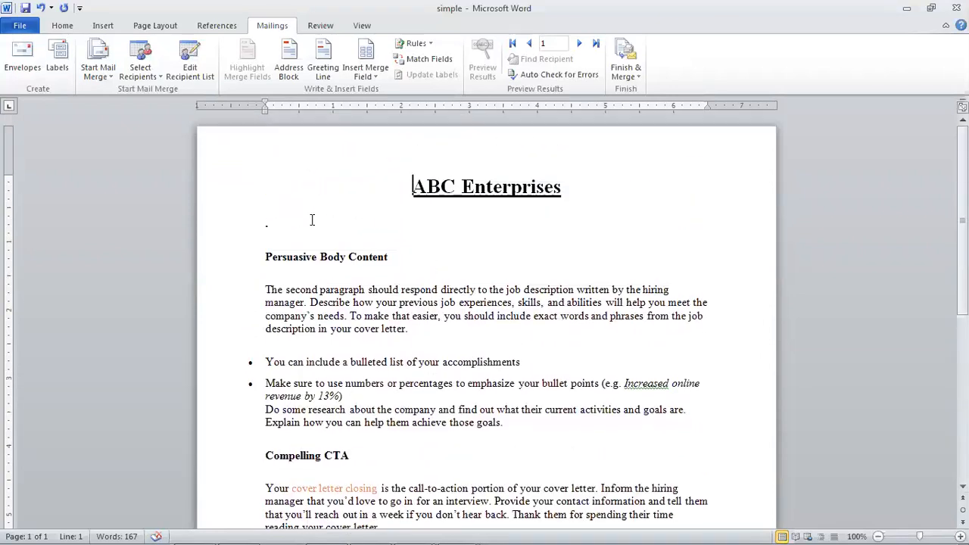
{"action": "left_click", "coordinate": [269, 221]}
- Check the Insert Merge Field list, then select the whole letter and close 'simple'
{"action": "left_click", "coordinate": [369, 75]}
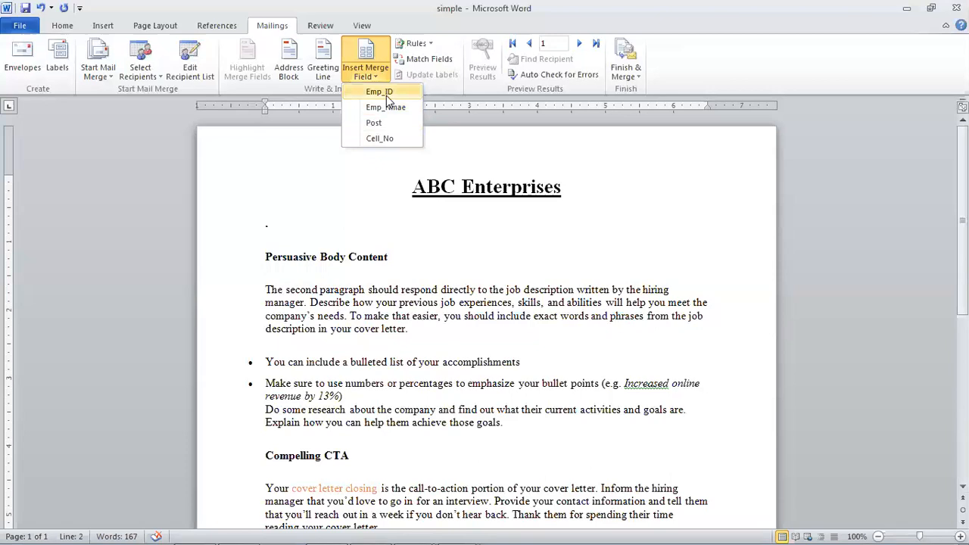
{"action": "left_click", "coordinate": [476, 195]}
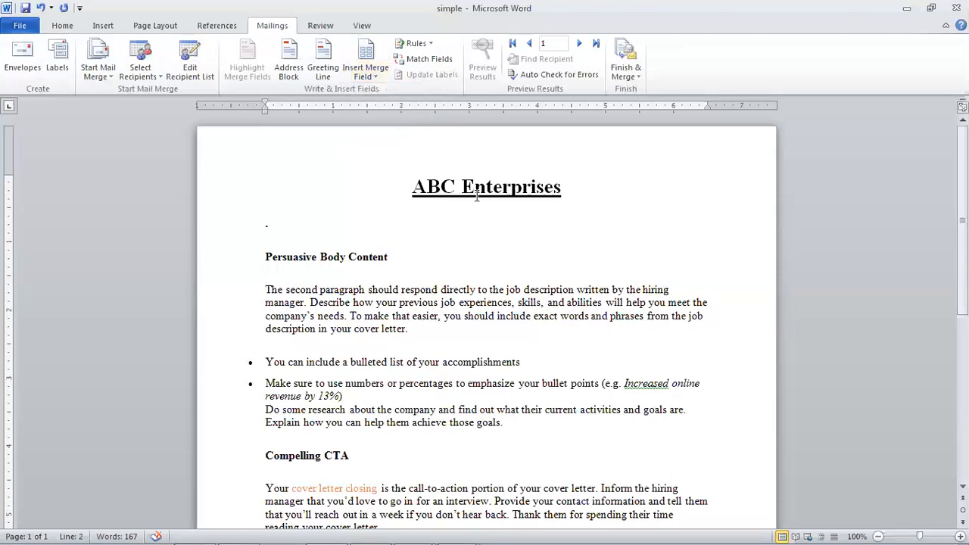
{"action": "key", "text": "ctrl+a"}
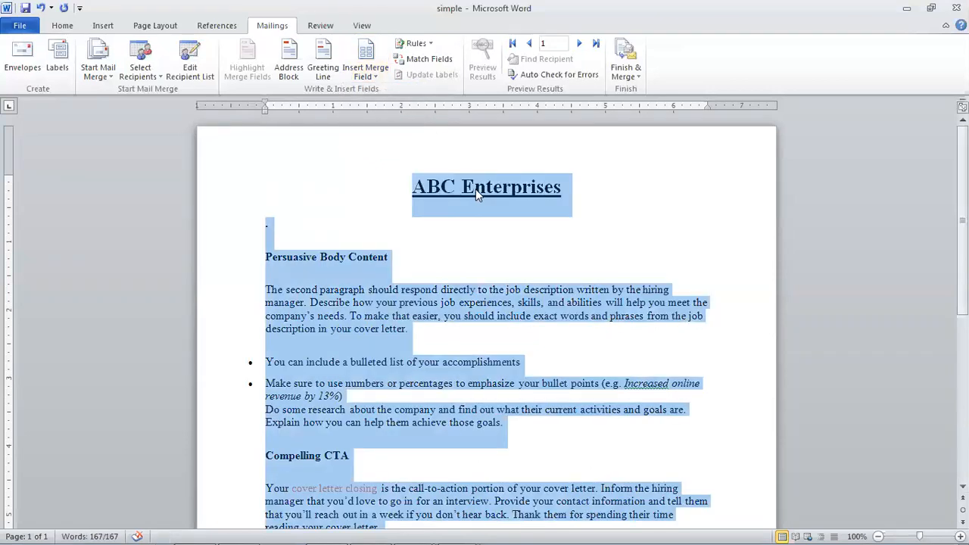
{"action": "key", "text": "alt+F4"}
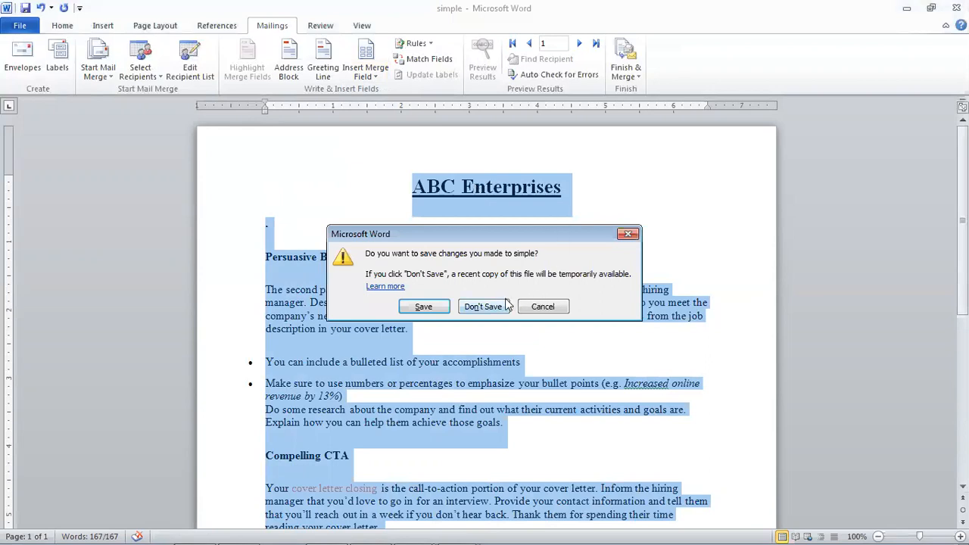
- Discard changes to 'simple' and save a new blank document as 'Letter'
{"action": "left_click", "coordinate": [507, 305]}
{"action": "key", "text": "ctrl+n"}
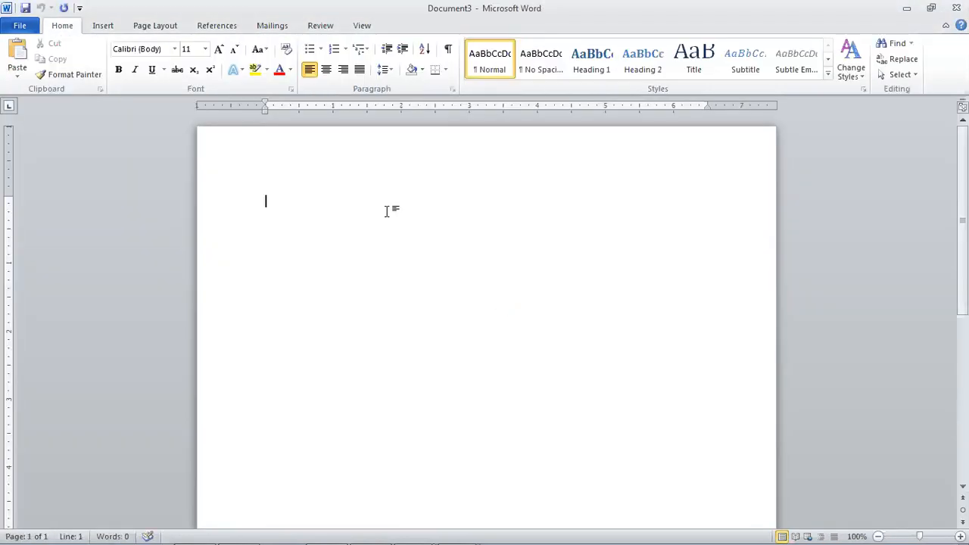
{"action": "key", "text": "ctrl+s"}
{"action": "type", "text": "Letter"}
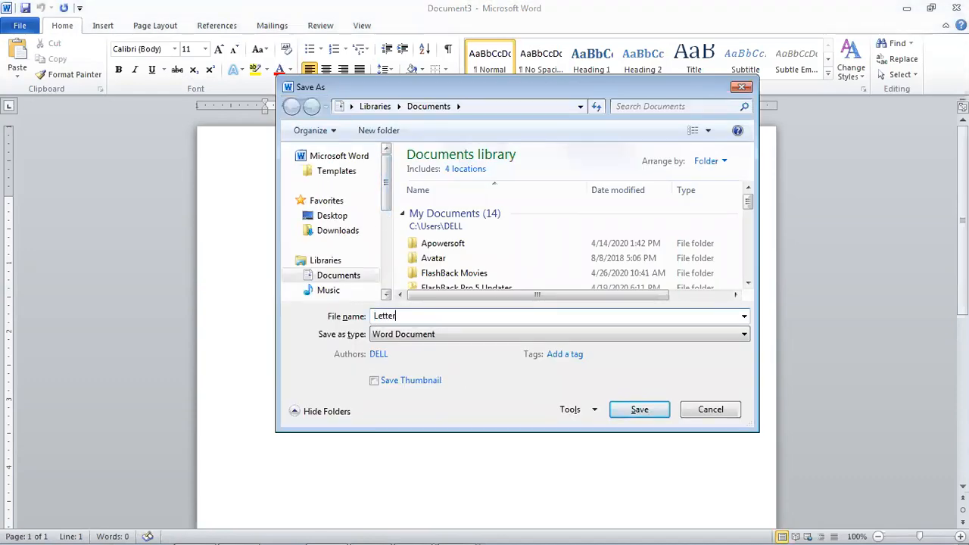
{"action": "key", "text": "Return"}
- Paste the ABC Enterprises letter into Letter and place the cursor at the dot line
{"action": "key", "text": "ctrl+v"}
{"action": "scroll", "coordinate": [318, 208], "scroll_direction": "up", "scroll_amount": 5}
{"action": "left_click", "coordinate": [277, 220]}
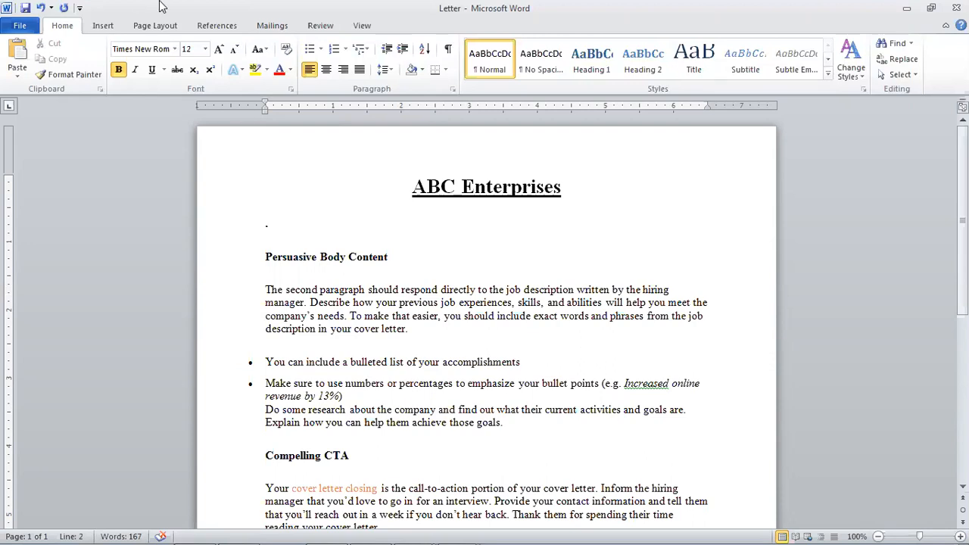
- Open a new address list via Mailings > Select Recipients > Type New List, and reposition it
{"action": "left_click", "coordinate": [270, 26]}
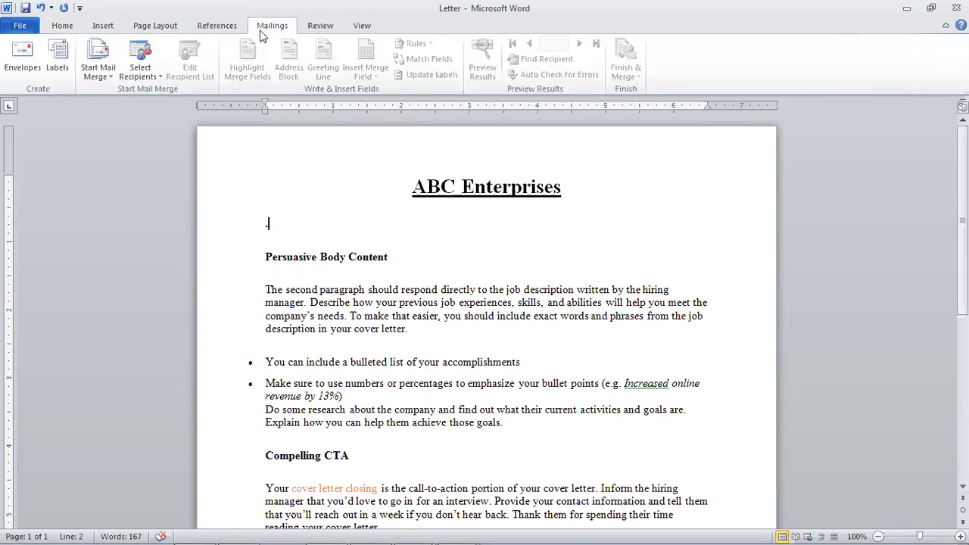
{"action": "left_click", "coordinate": [155, 78]}
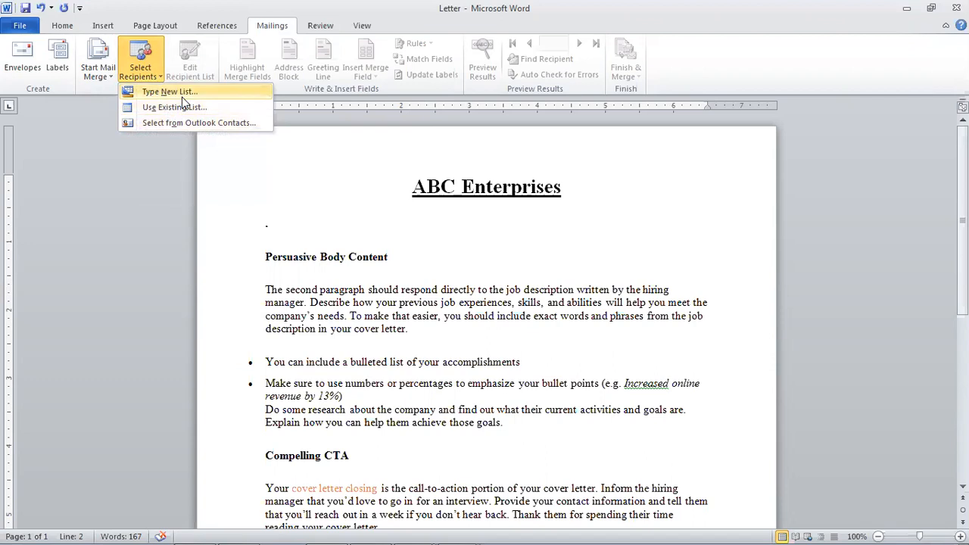
{"action": "left_click", "coordinate": [180, 95]}
{"action": "left_click_drag", "start_coordinate": [417, 146], "coordinate": [510, 206]}
- Move across the first row's Title through Address Line 1 cells and back, twice
{"action": "left_click", "coordinate": [492, 258]}
{"action": "left_click", "coordinate": [574, 258]}
{"action": "left_click", "coordinate": [665, 258]}
{"action": "left_click", "coordinate": [715, 258]}
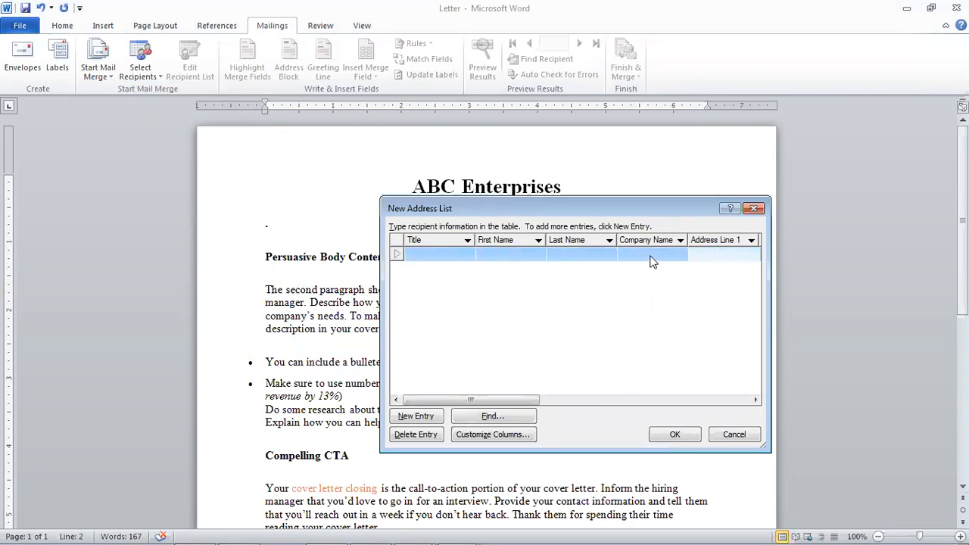
{"action": "left_click", "coordinate": [649, 256]}
{"action": "left_click", "coordinate": [566, 255]}
{"action": "left_click", "coordinate": [517, 258]}
{"action": "left_click", "coordinate": [454, 258]}
{"action": "left_click", "coordinate": [515, 256]}
{"action": "left_click", "coordinate": [567, 257]}
{"action": "left_click", "coordinate": [636, 254]}
{"action": "left_click", "coordinate": [702, 255]}
{"action": "left_click", "coordinate": [620, 258]}
{"action": "left_click", "coordinate": [579, 258]}
{"action": "left_click", "coordinate": [515, 258]}
{"action": "left_click", "coordinate": [458, 257]}
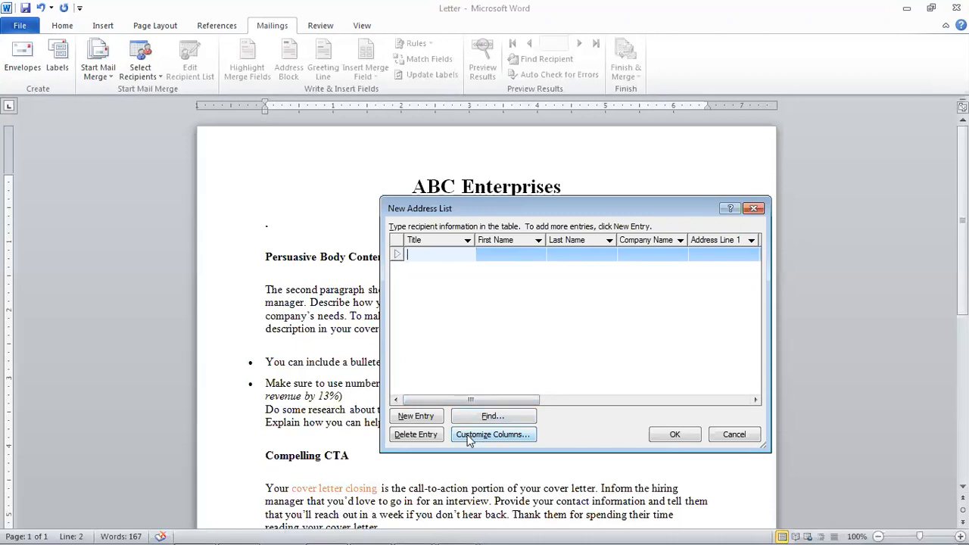
- In Customize Columns, delete Title, First Name, Last Name, Company Name, Address Line 1 and 2
{"action": "left_click", "coordinate": [469, 438]}
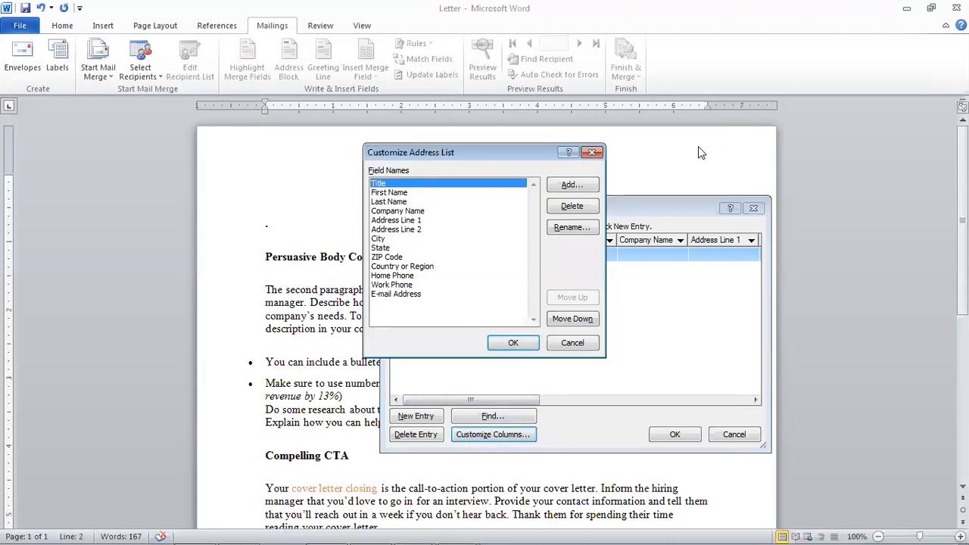
{"action": "left_click", "coordinate": [564, 213]}
{"action": "left_click", "coordinate": [456, 313]}
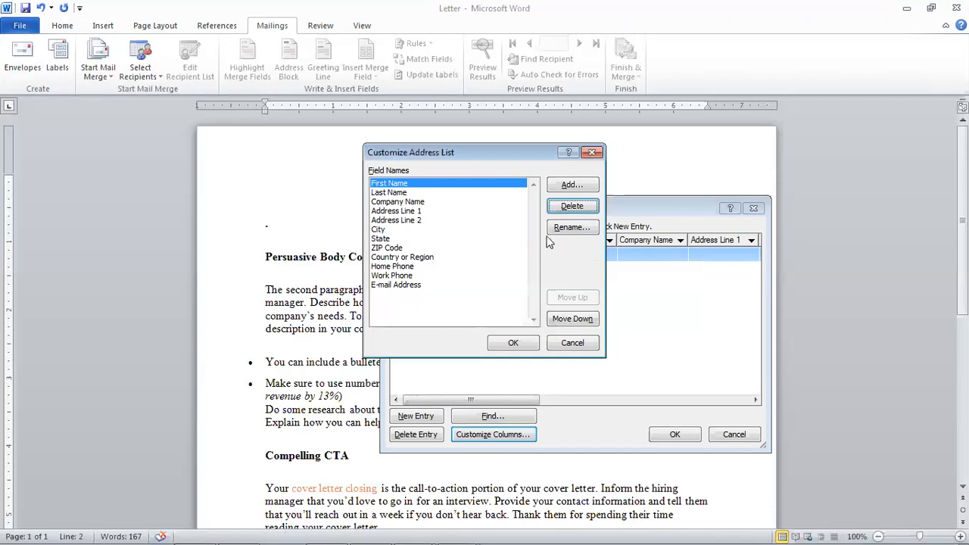
{"action": "left_click", "coordinate": [569, 207]}
{"action": "left_click", "coordinate": [460, 313]}
{"action": "left_click", "coordinate": [592, 210]}
{"action": "left_click", "coordinate": [456, 315]}
{"action": "left_click", "coordinate": [572, 208]}
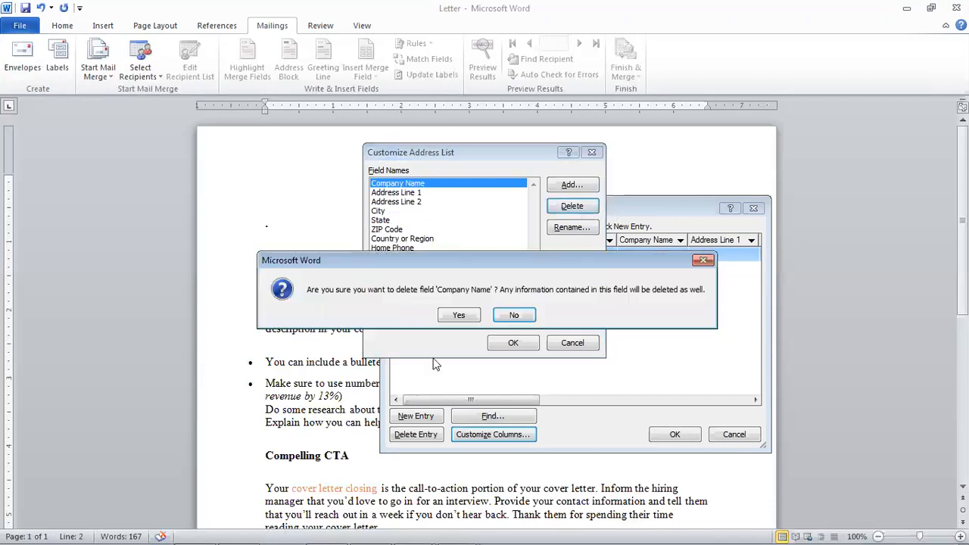
{"action": "left_click", "coordinate": [462, 316]}
{"action": "left_click", "coordinate": [596, 207]}
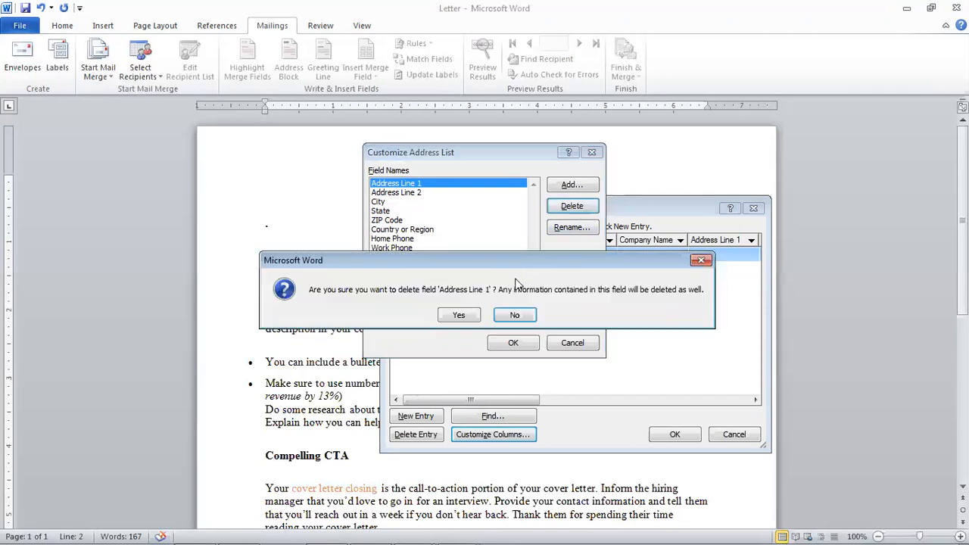
{"action": "left_click", "coordinate": [460, 314]}
{"action": "left_click", "coordinate": [570, 206]}
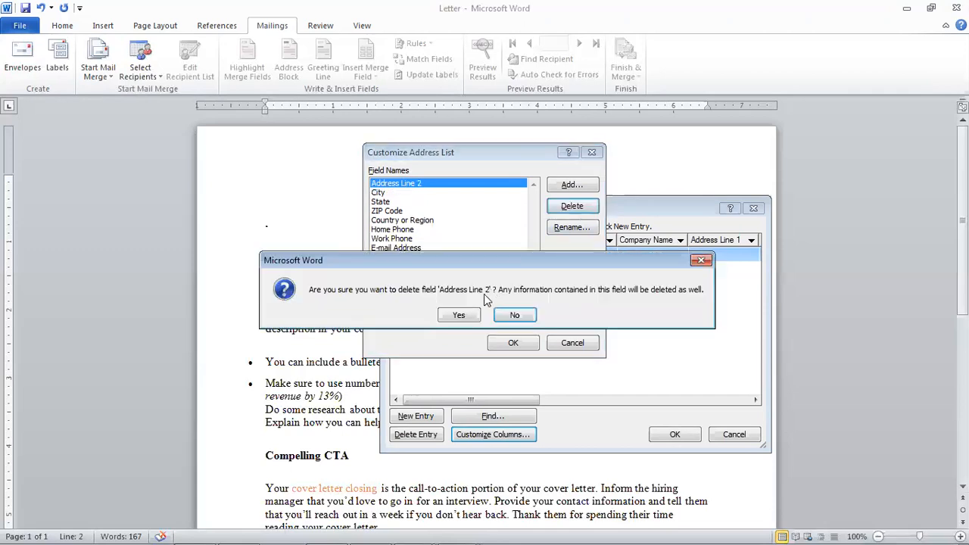
{"action": "left_click", "coordinate": [458, 316]}
- Delete City, State, ZIP Code, Country or Region, Home Phone, Work Phone and E-mail Address fields
{"action": "left_click", "coordinate": [572, 205]}
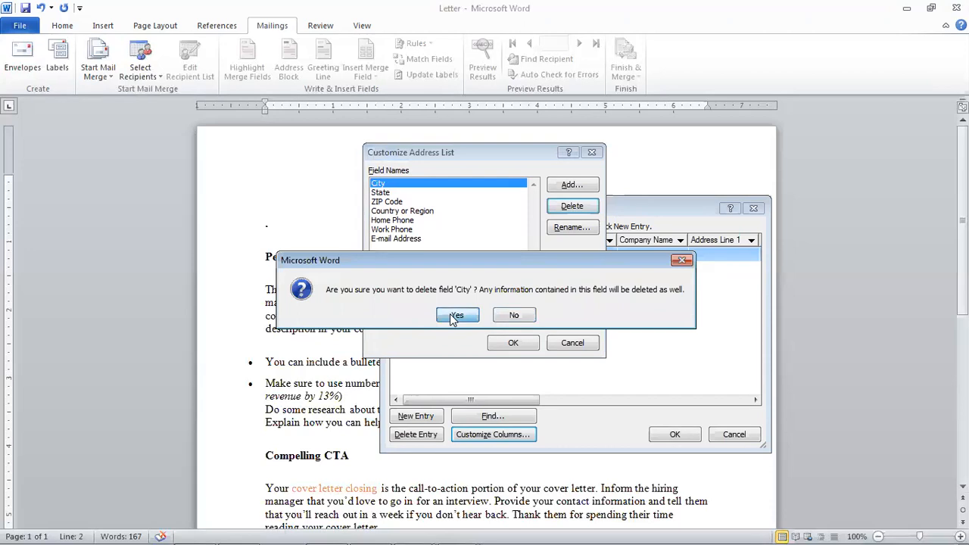
{"action": "left_click", "coordinate": [455, 316]}
{"action": "left_click", "coordinate": [572, 206]}
{"action": "left_click", "coordinate": [458, 316]}
{"action": "left_click", "coordinate": [571, 206]}
{"action": "left_click", "coordinate": [459, 315]}
{"action": "left_click", "coordinate": [573, 206]}
{"action": "left_click", "coordinate": [459, 315]}
{"action": "left_click", "coordinate": [572, 206]}
{"action": "left_click", "coordinate": [457, 316]}
{"action": "left_click", "coordinate": [573, 206]}
{"action": "left_click", "coordinate": [458, 315]}
{"action": "left_click", "coordinate": [572, 206]}
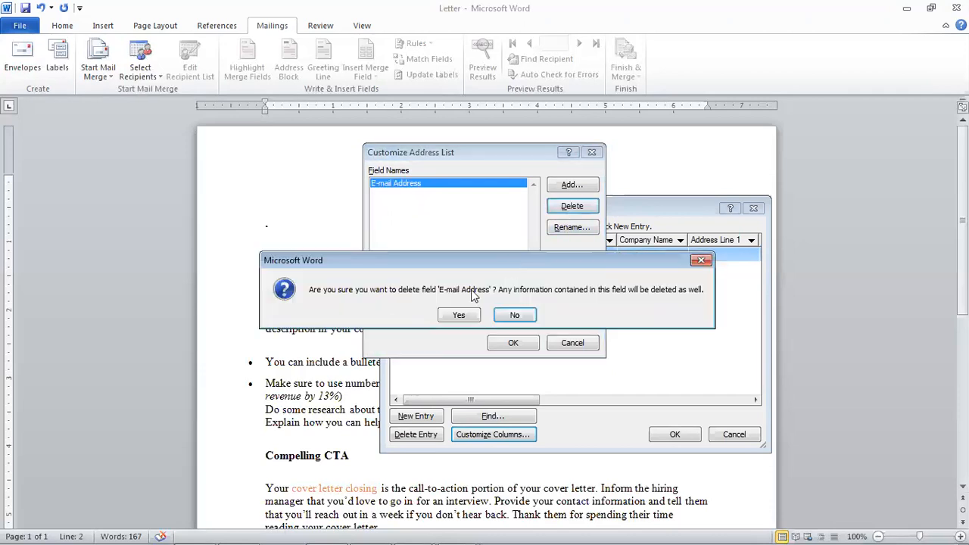
{"action": "left_click", "coordinate": [463, 316]}
{"action": "left_click", "coordinate": [572, 184]}
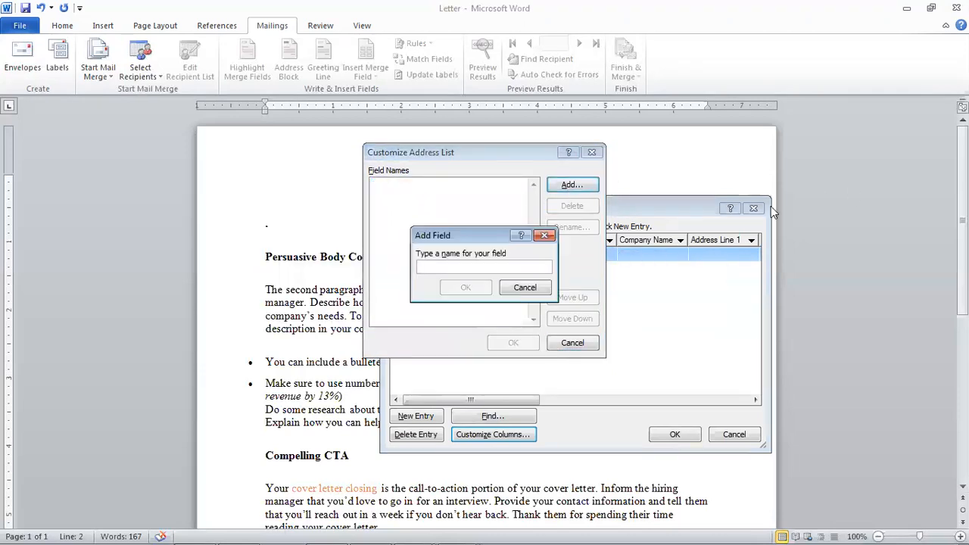
- Add the custom fields Emp_ID and Emp_Name
{"action": "type", "text": "Emp"}
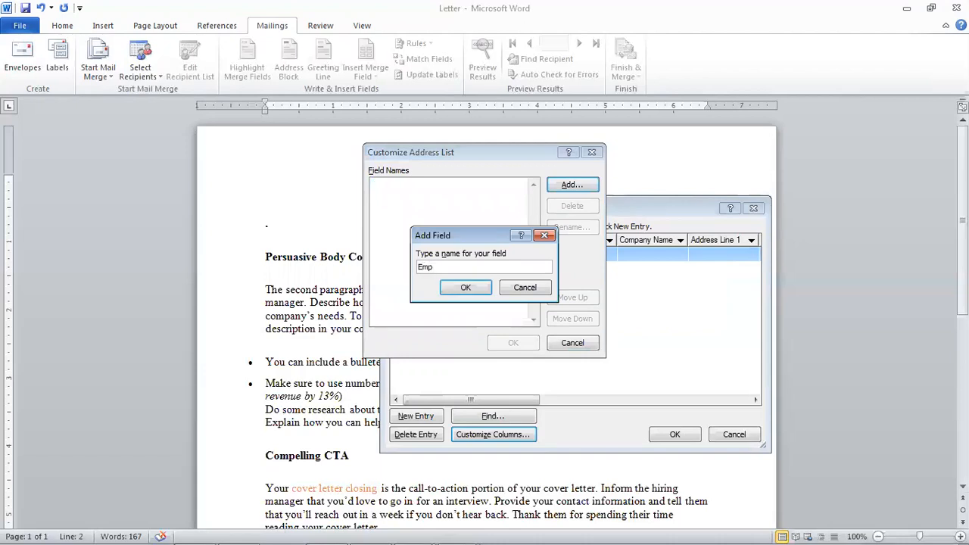
{"action": "type", "text": "_Nam"}
{"action": "key", "text": "BackSpace"}
{"action": "key", "text": "BackSpace"}
{"action": "key", "text": "BackSpace"}
{"action": "type", "text": "ID"}
{"action": "left_click", "coordinate": [465, 288]}
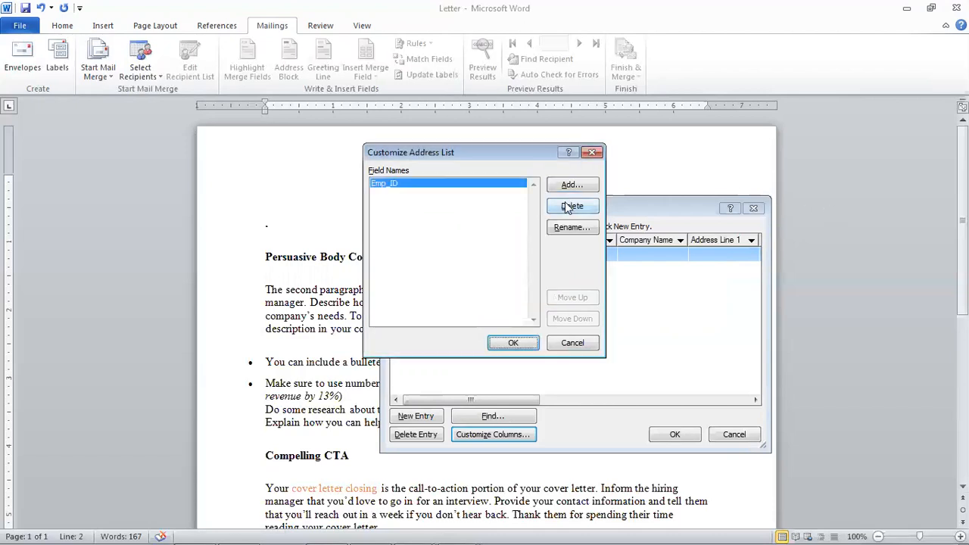
{"action": "left_click", "coordinate": [572, 187]}
{"action": "type", "text": "E"}
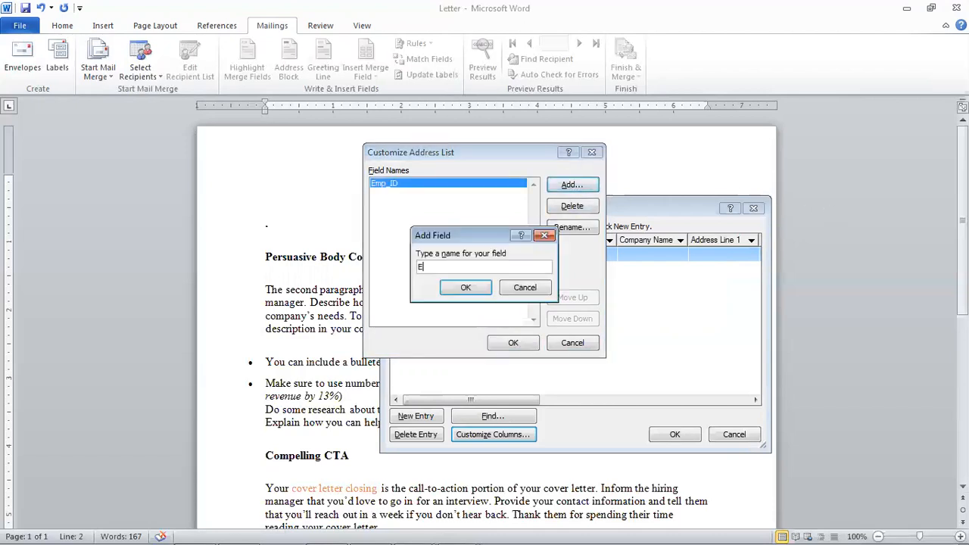
{"action": "type", "text": "mp_Name"}
{"action": "left_click", "coordinate": [455, 287]}
- Add the custom fields Post and Cell_No
{"action": "left_click", "coordinate": [564, 189]}
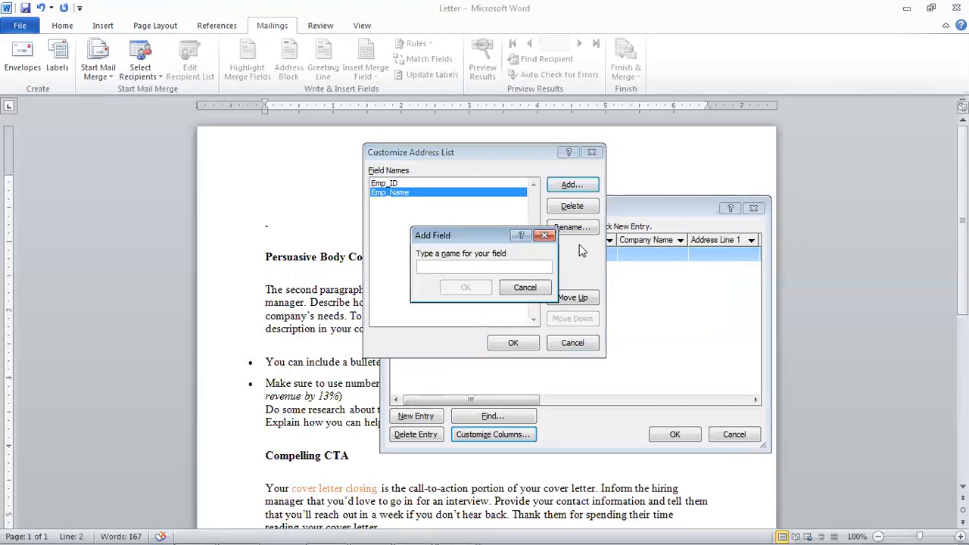
{"action": "type", "text": "Post"}
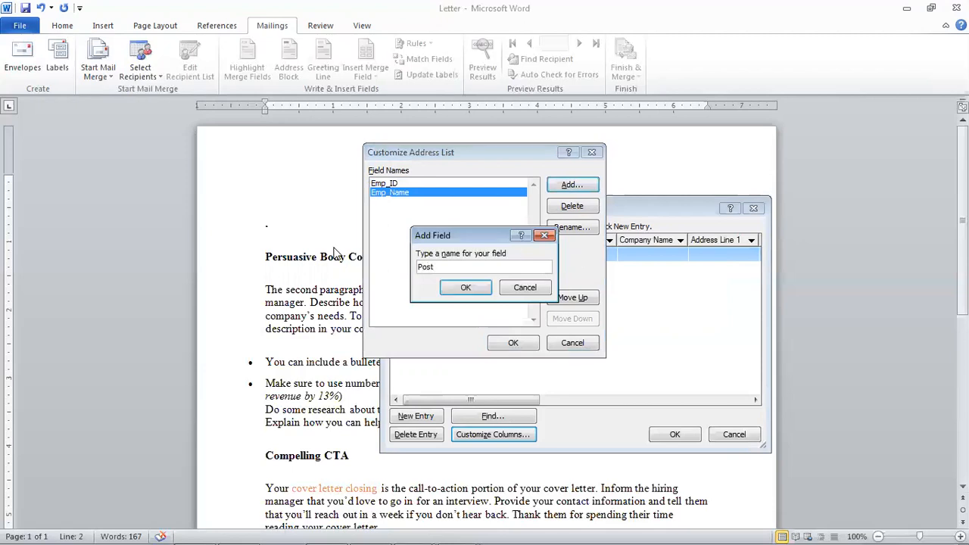
{"action": "left_click", "coordinate": [464, 287]}
{"action": "left_click", "coordinate": [569, 185]}
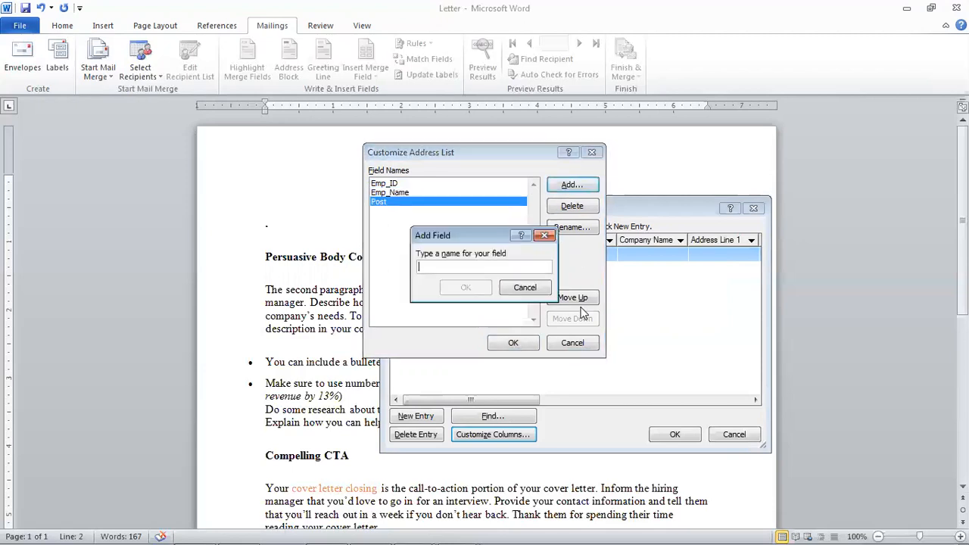
{"action": "type", "text": "Cell_No"}
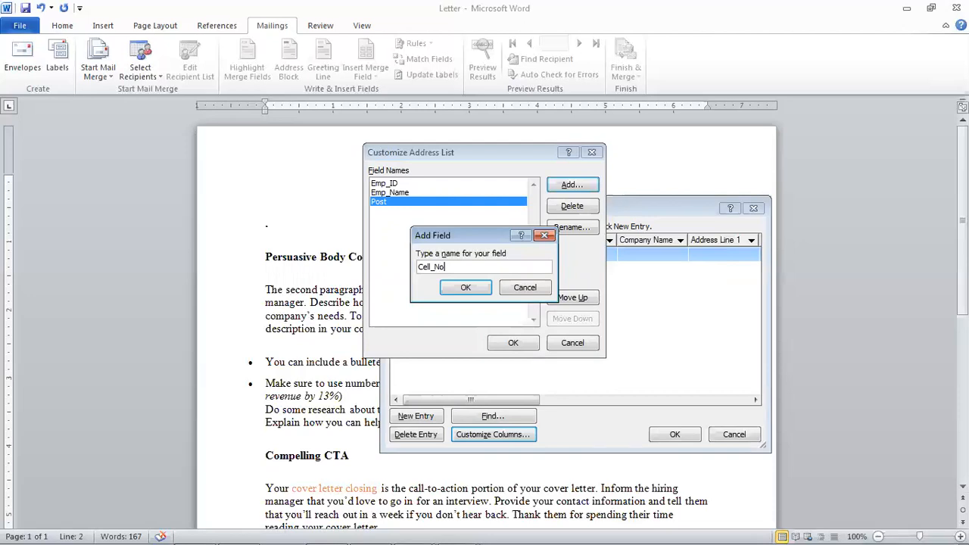
{"action": "left_click", "coordinate": [464, 294]}
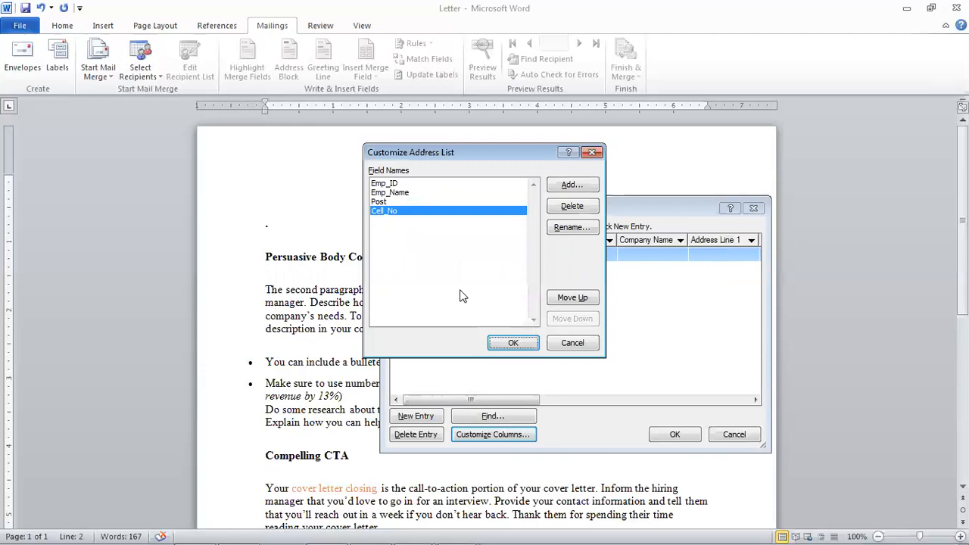
- Apply the custom columns and enter employee 1: name, post Clerk, and cell number
{"action": "left_click", "coordinate": [433, 192]}
{"action": "left_click", "coordinate": [425, 211]}
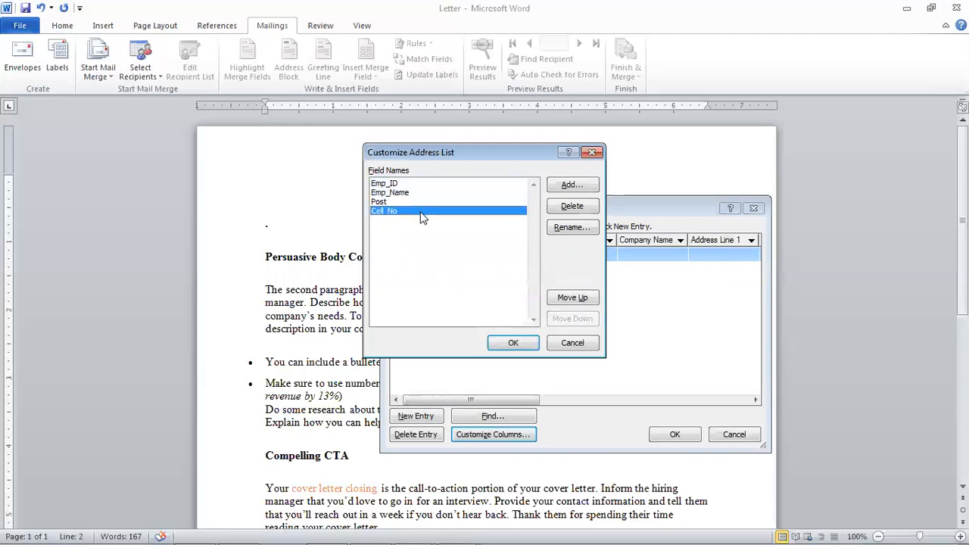
{"action": "left_click", "coordinate": [514, 343]}
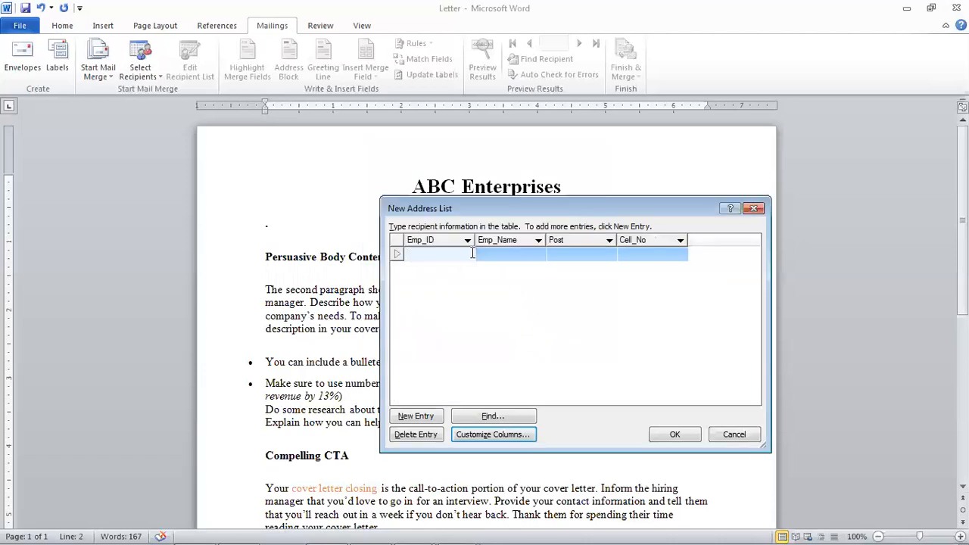
{"action": "type", "text": "1"}
{"action": "key", "text": "Tab"}
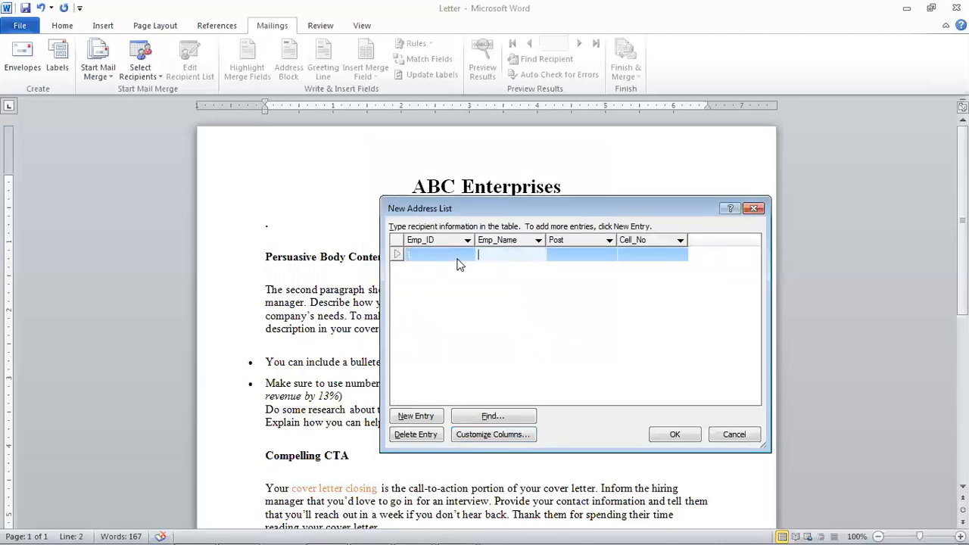
{"action": "type", "text": "Asim"}
{"action": "key", "text": "Tab"}
{"action": "type", "text": "Clerk"}
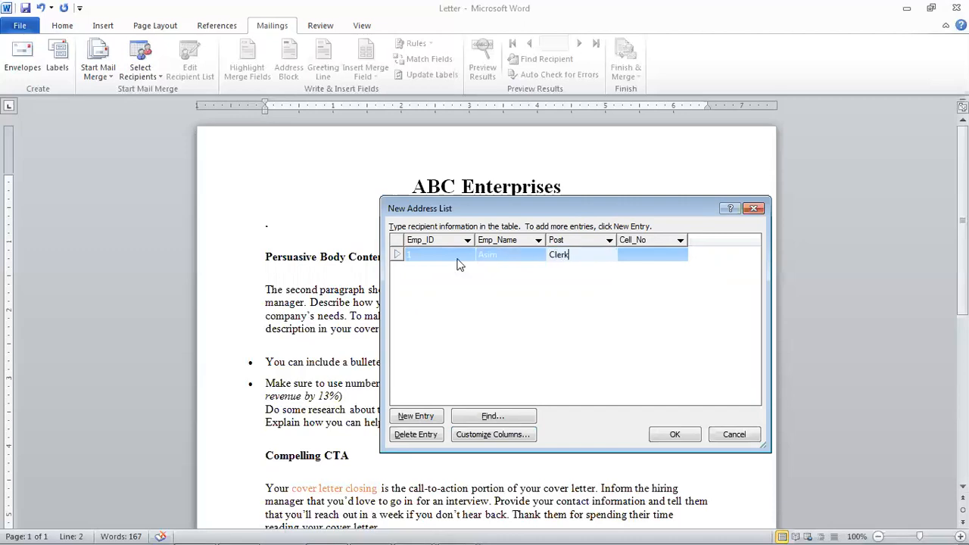
{"action": "key", "text": "Tab"}
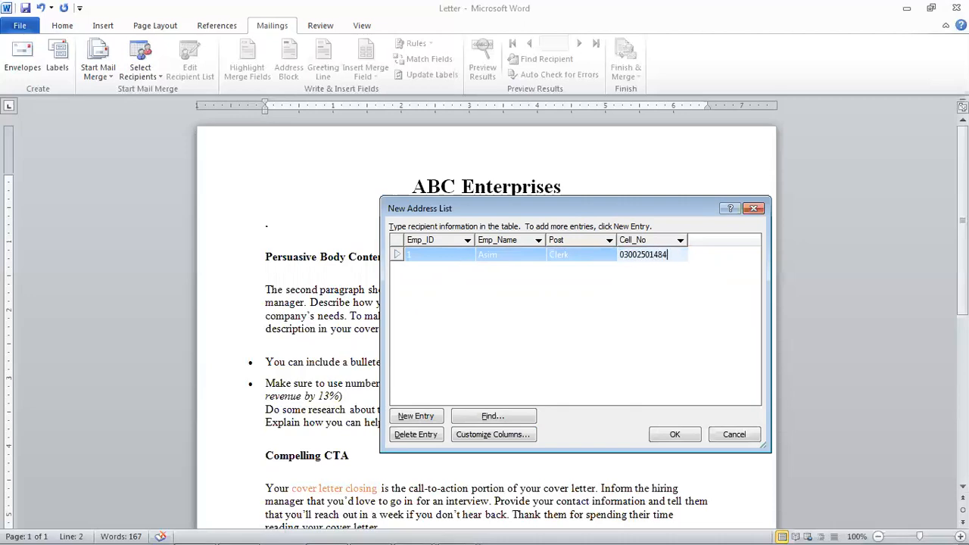
{"action": "key", "text": "Tab"}
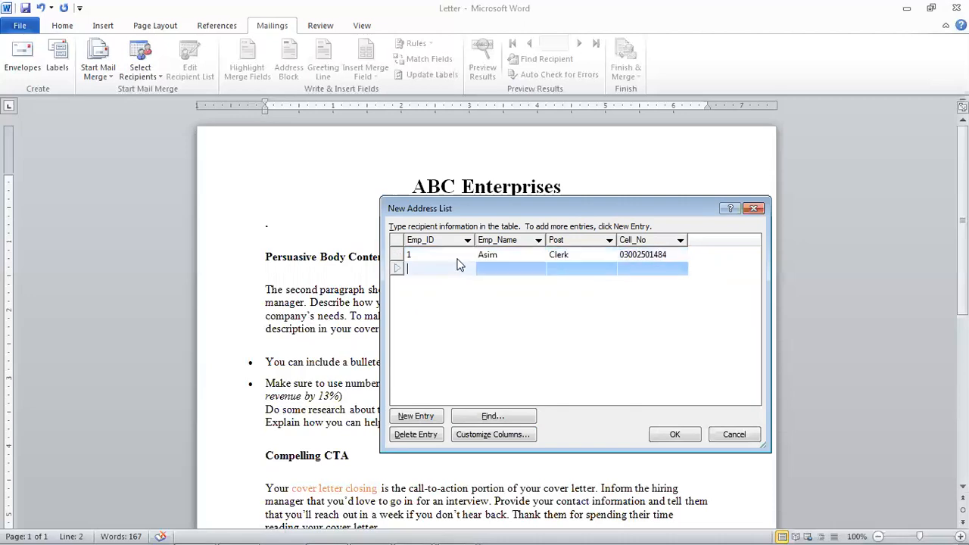
- Enter employee 2's record: name, post Accountant, and cell number
{"action": "type", "text": "2"}
{"action": "key", "text": "Tab"}
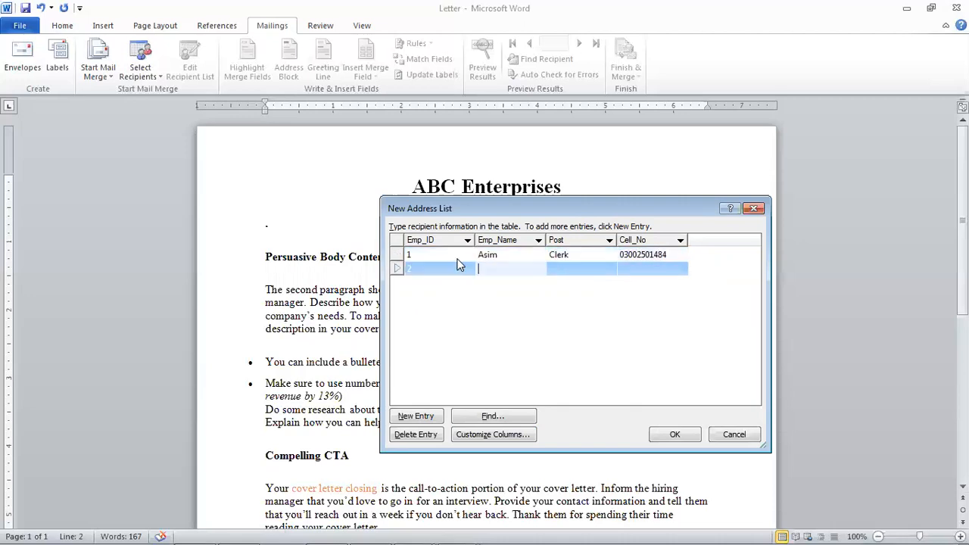
{"action": "type", "text": "Basit"}
{"action": "key", "text": "Tab"}
{"action": "type", "text": "Accountant"}
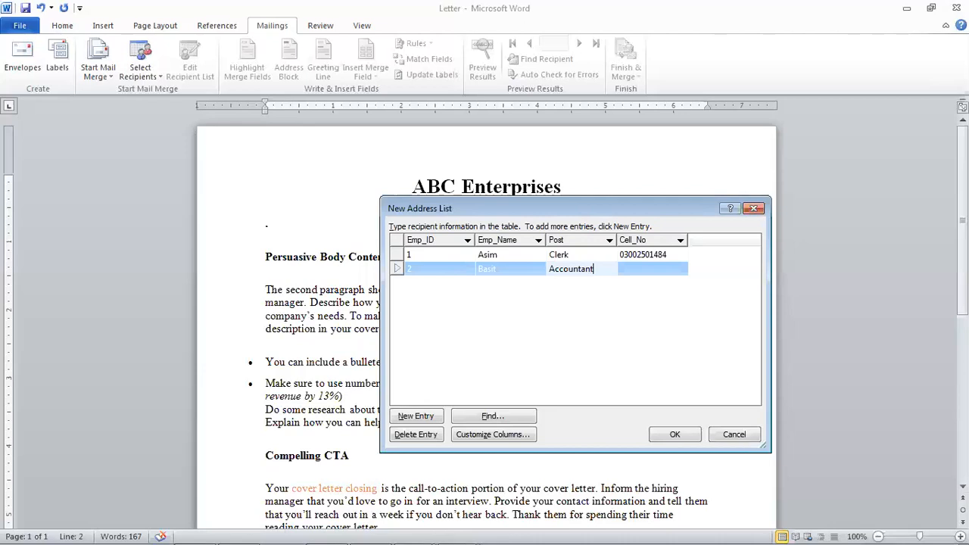
{"action": "key", "text": "Tab"}
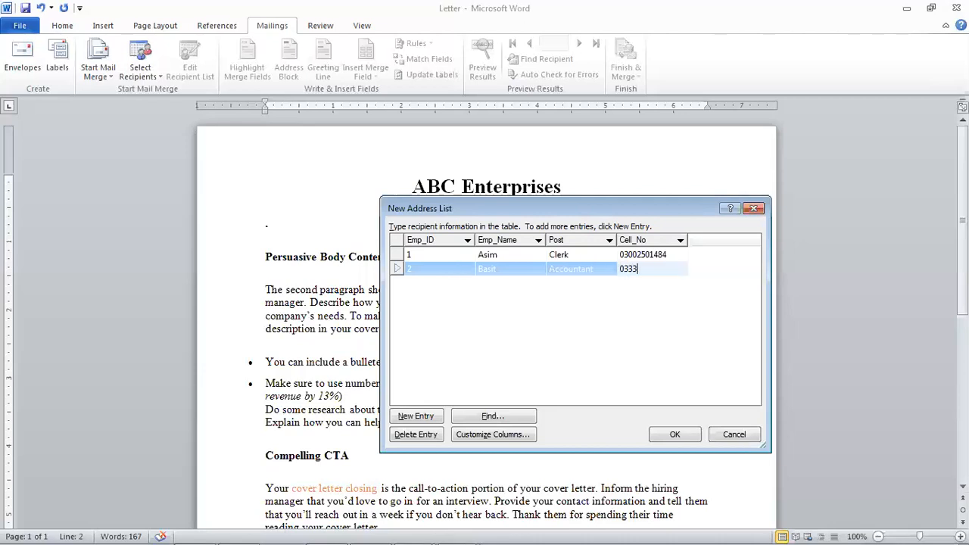
{"action": "key", "text": "Tab"}
- Enter employee 3's record: name, post Computer Operator, and cell number
{"action": "type", "text": "3"}
{"action": "key", "text": "Tab"}
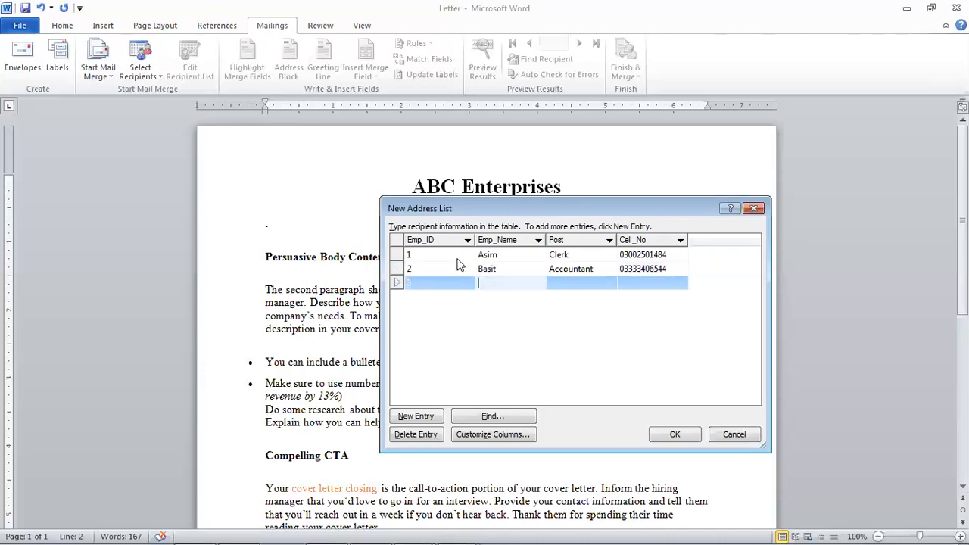
{"action": "type", "text": "Danish"}
{"action": "key", "text": "Tab"}
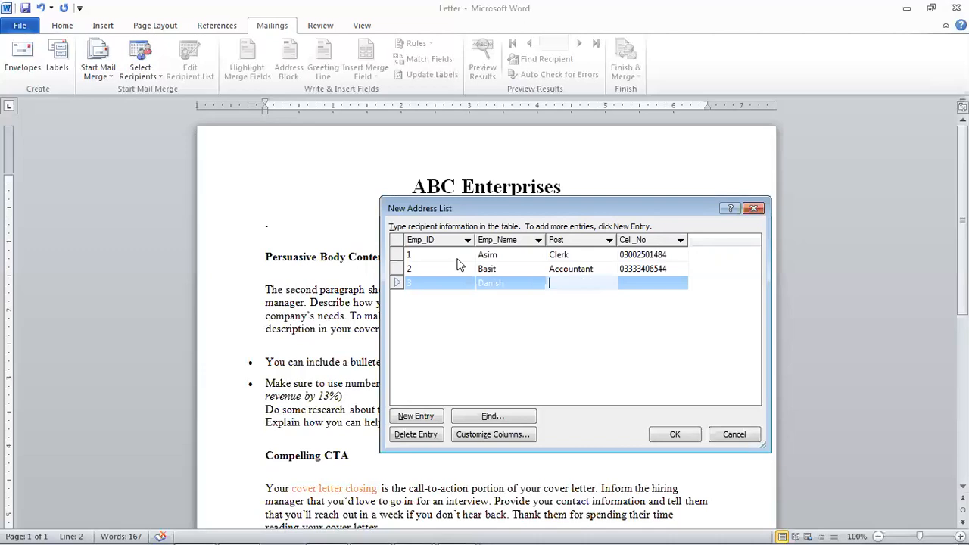
{"action": "type", "text": "Comp"}
{"action": "type", "text": "uter Operator"}
{"action": "key", "text": "Tab"}
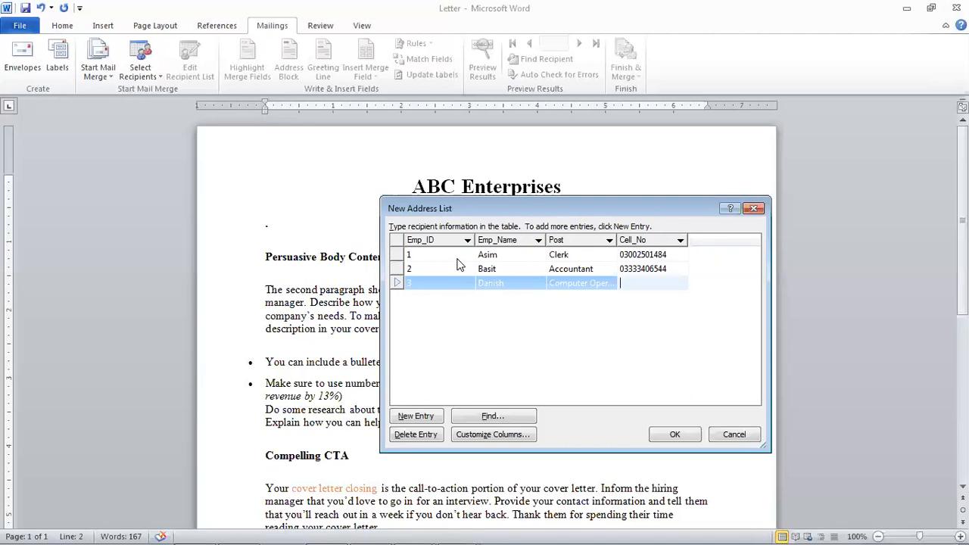
{"action": "key", "text": "Tab"}
- Enter employee 4's record with post Admin Officer and cell number, then review the rows
{"action": "type", "text": "4"}
{"action": "key", "text": "Tab"}
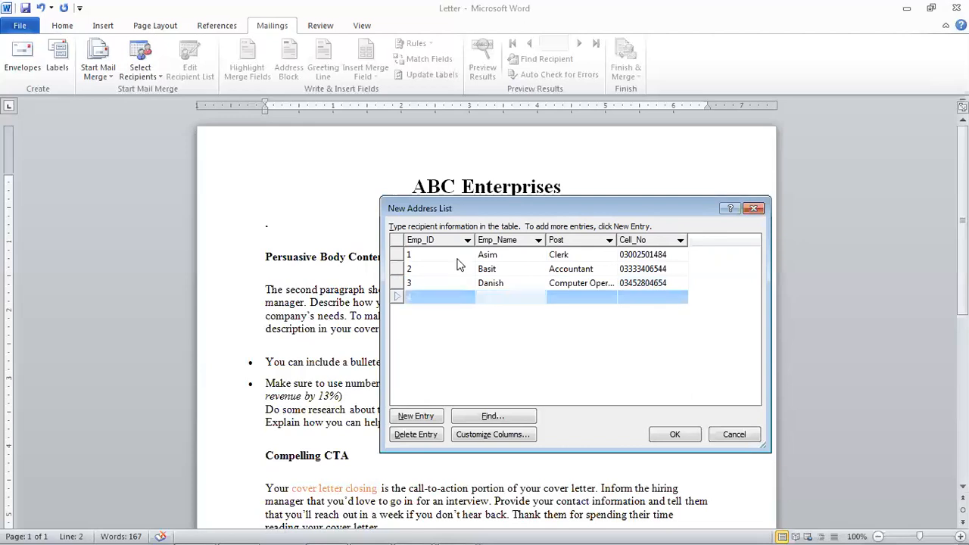
{"action": "type", "text": "Jibran"}
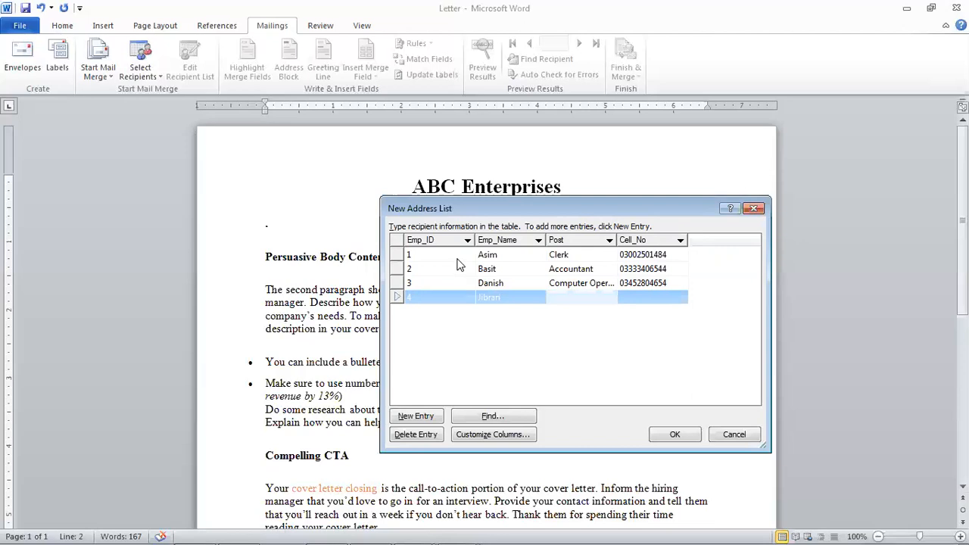
{"action": "type", "text": "Admin Officer"}
{"action": "key", "text": "Tab"}
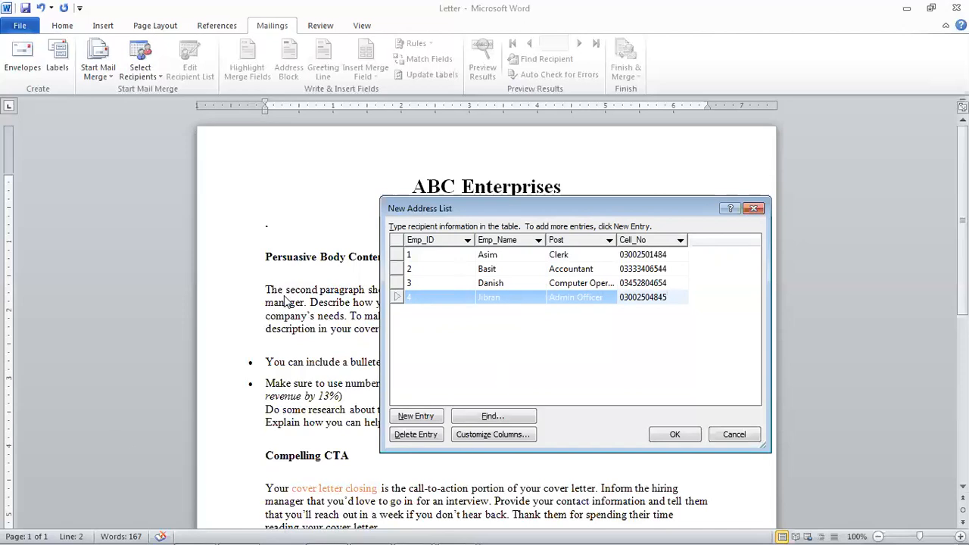
{"action": "left_click", "coordinate": [490, 284]}
{"action": "left_click", "coordinate": [488, 270]}
{"action": "left_click", "coordinate": [443, 256]}
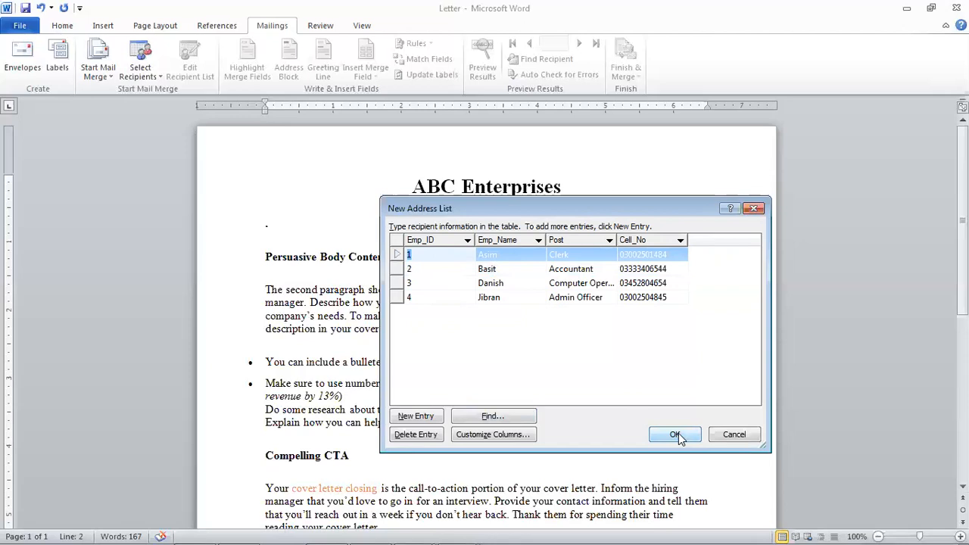
- Save the address list as 'office data' in the Documents library
{"action": "left_click", "coordinate": [676, 435]}
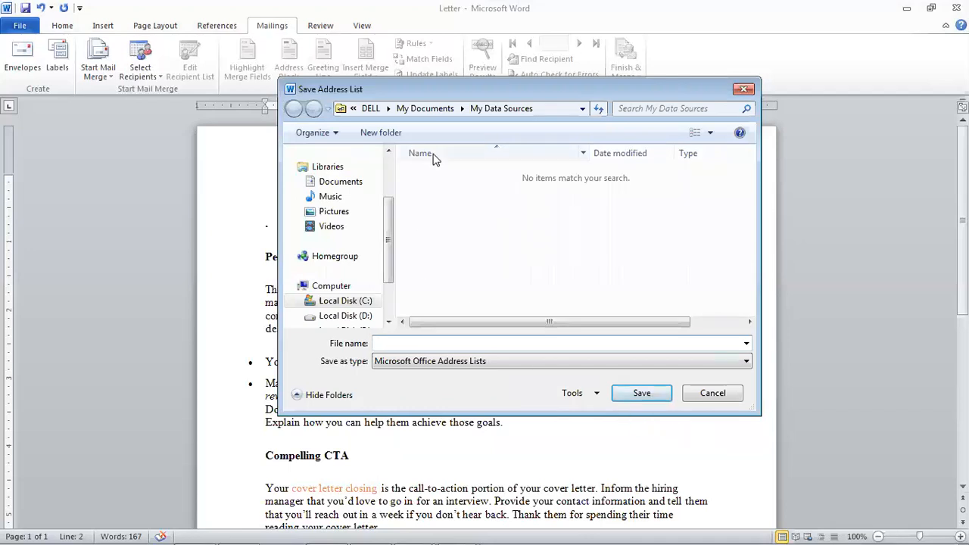
{"action": "left_click", "coordinate": [356, 190]}
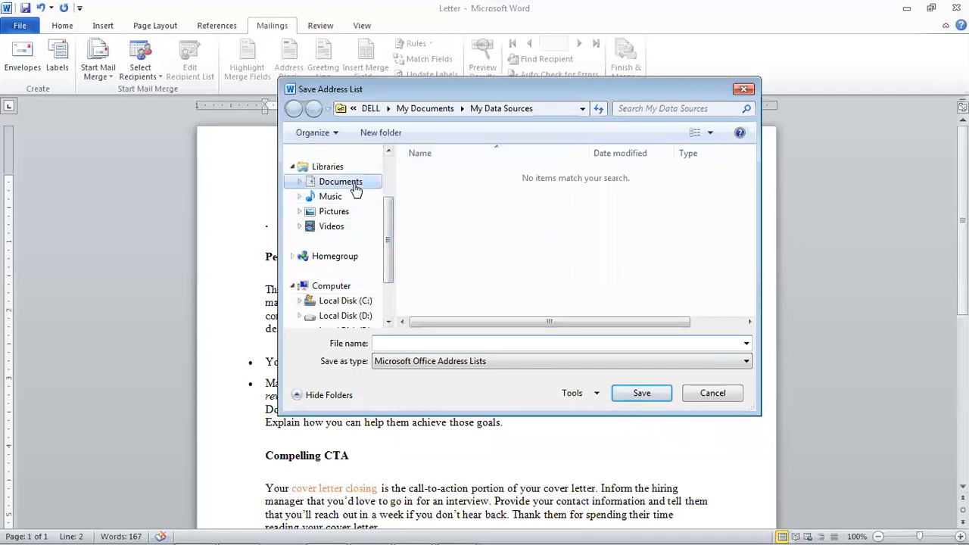
{"action": "left_click", "coordinate": [445, 340]}
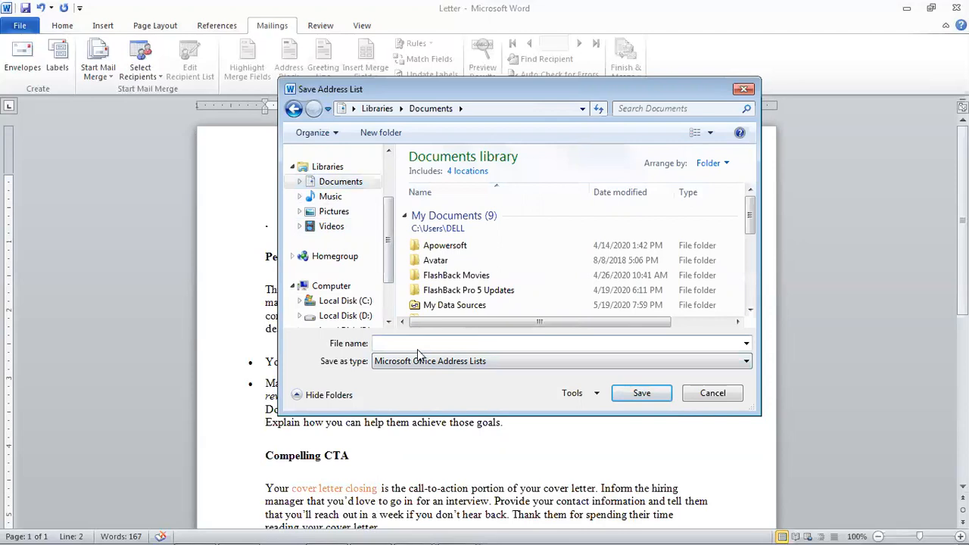
{"action": "type", "text": "office "}
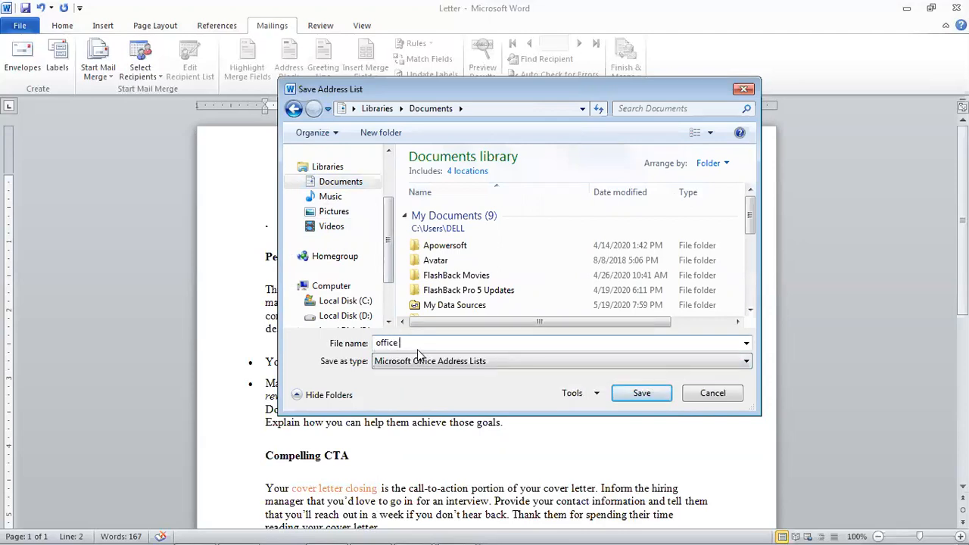
{"action": "type", "text": "datas"}
{"action": "left_click", "coordinate": [641, 393]}
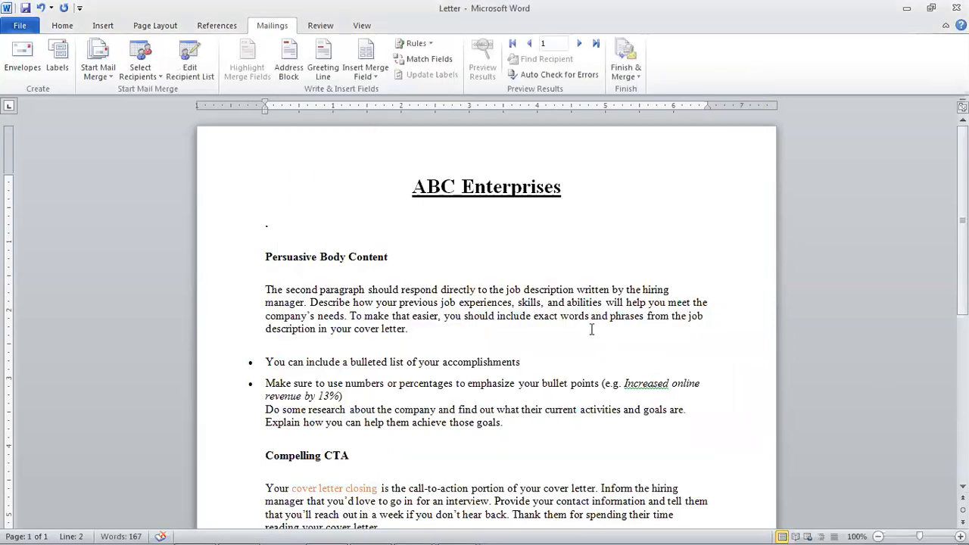
- Check the merge field list, then add the 'Emp_ID' label with a tabbed colon under the title
{"action": "left_click", "coordinate": [522, 225]}
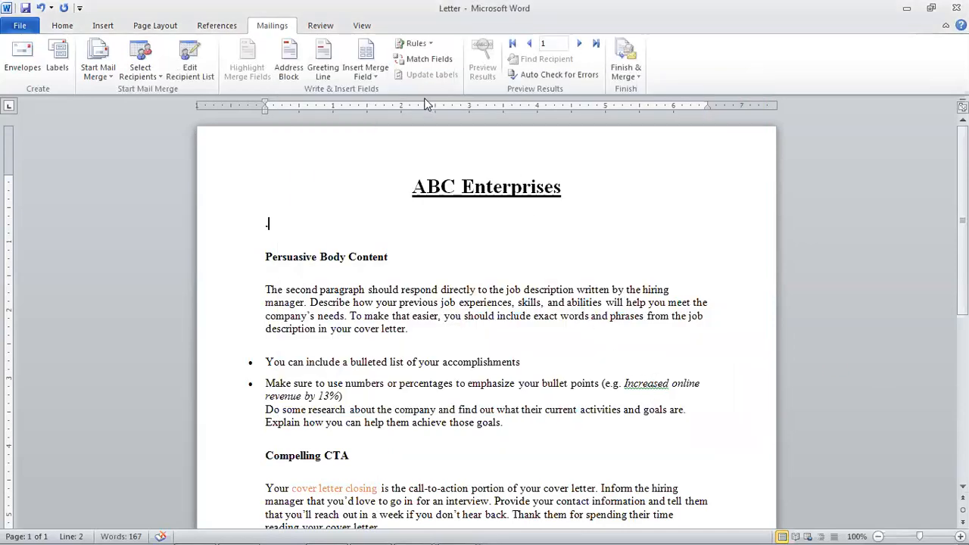
{"action": "left_click", "coordinate": [379, 81]}
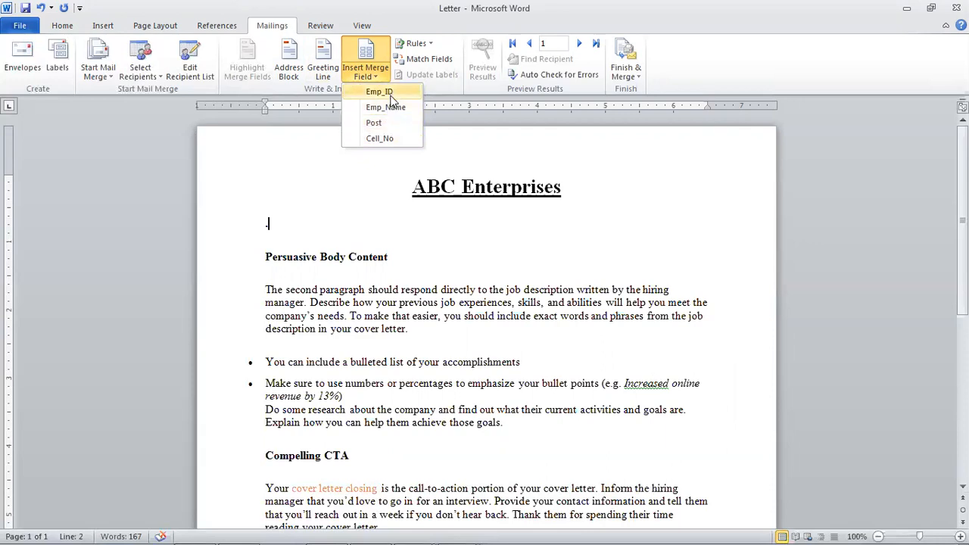
{"action": "left_click", "coordinate": [345, 214]}
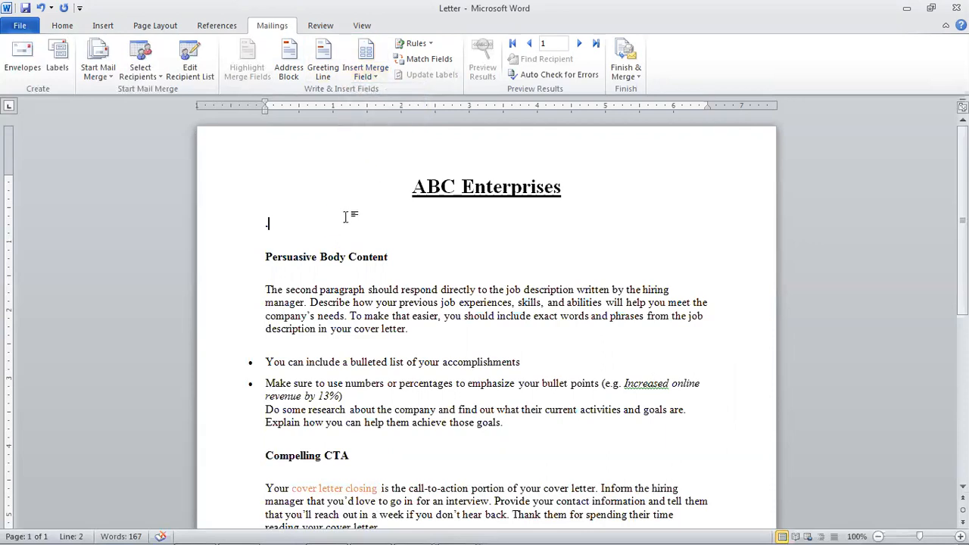
{"action": "type", "text": "Emp"}
{"action": "key", "text": "BackSpace"}
{"action": "key", "text": "BackSpace"}
{"action": "key", "text": "BackSpace"}
{"action": "key", "text": "BackSpace"}
{"action": "type", "text": "Emp  IF"}
{"action": "key", "text": "BackSpace"}
{"action": "type", "text": "D"}
{"action": "key", "text": "Tab"}
{"action": "key", "text": "Tab"}
{"action": "type", "text": ":"}
{"action": "key", "text": "Return"}
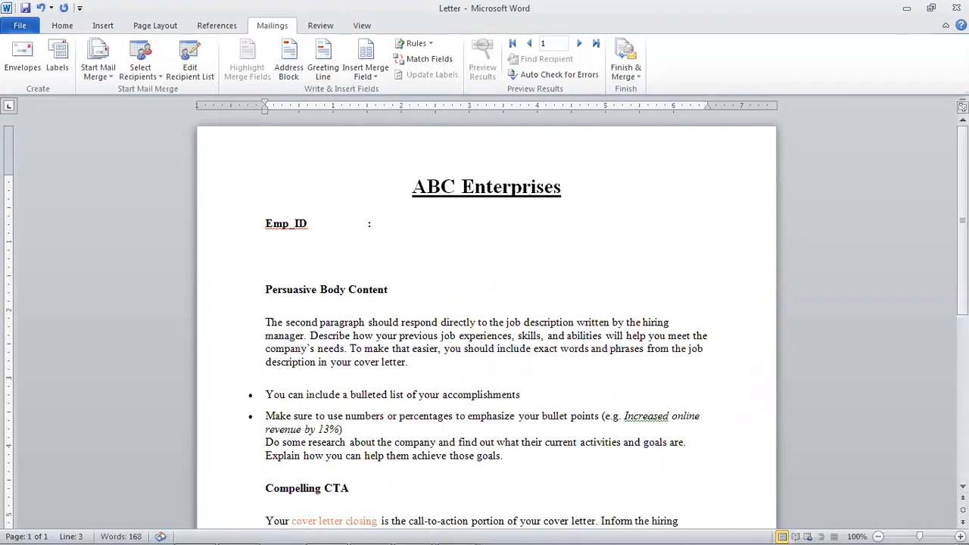
- Add the 'Emp_Name', 'Post' and 'Cell_No' label lines, each with a tabbed colon
{"action": "type", "text": "Emp_Name"}
{"action": "key", "text": "Tab"}
{"action": "key", "text": "Tab"}
{"action": "type", "text": ":"}
{"action": "key", "text": "Return"}
{"action": "key", "text": "Return"}
{"action": "type", "text": "Post"}
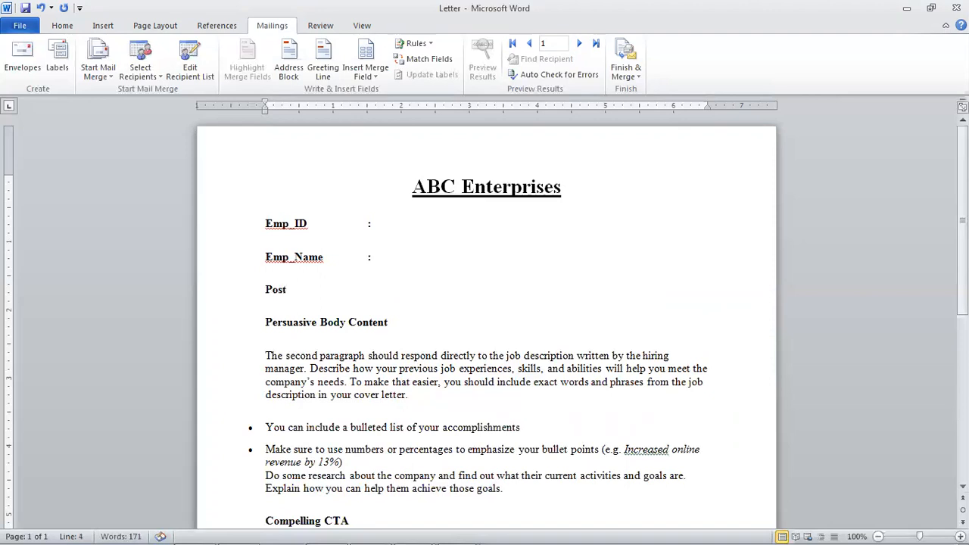
{"action": "key", "text": "Tab"}
{"action": "type", "text": ":"}
{"action": "key", "text": "Return"}
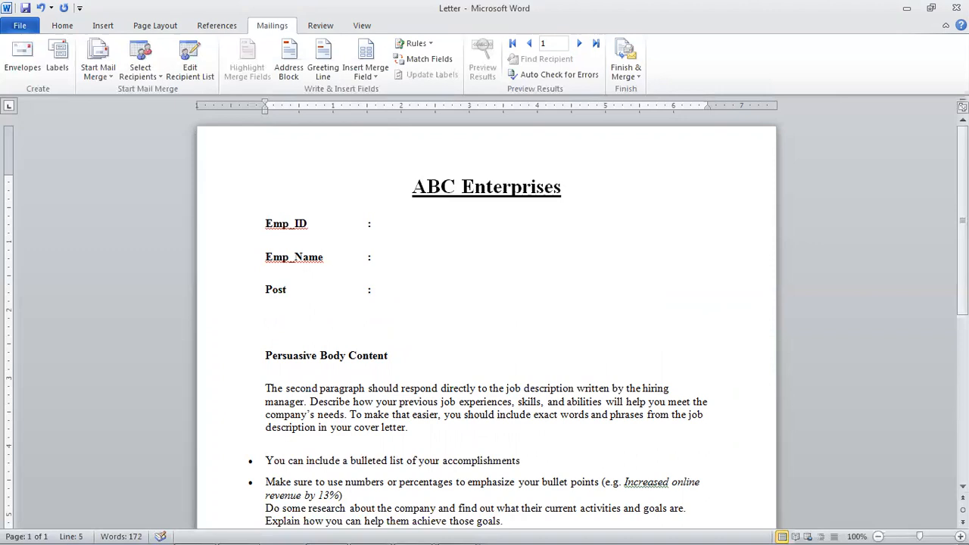
{"action": "type", "text": "Cell_No"}
{"action": "key", "text": "Tab"}
{"action": "type", "text": ":"}
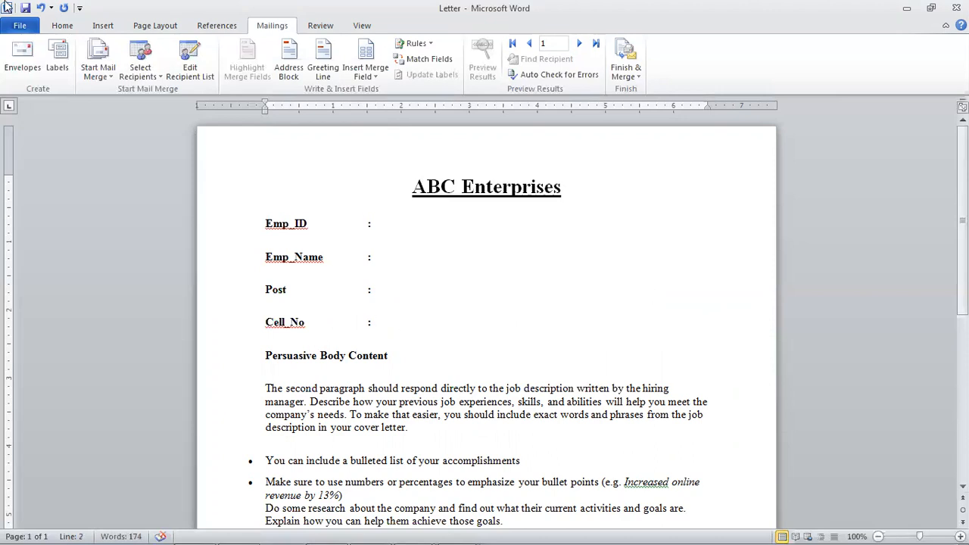
- Insert «Emp_ID», «Emp_Name», «Post» and «Cell_No» from Insert Merge Field after each label's colon
{"action": "left_click", "coordinate": [366, 72]}
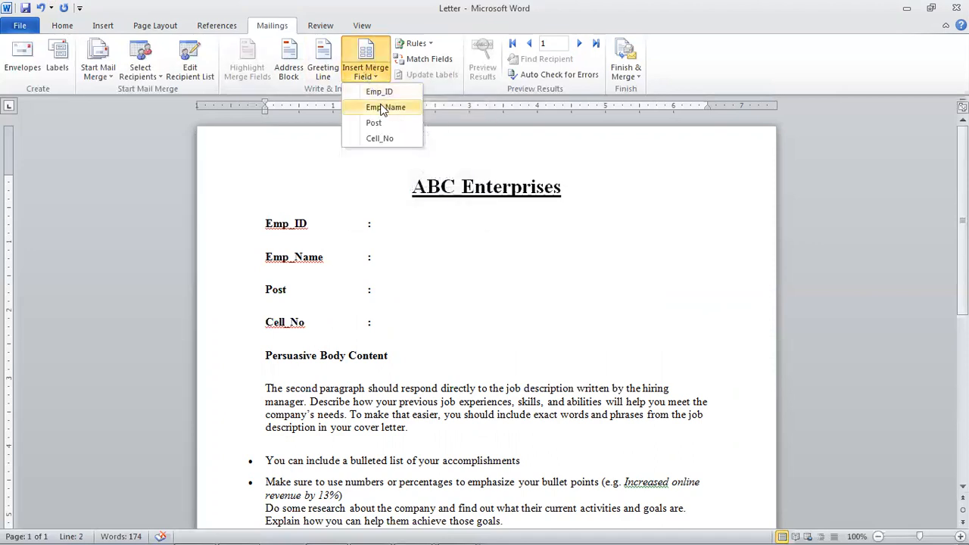
{"action": "left_click", "coordinate": [392, 95]}
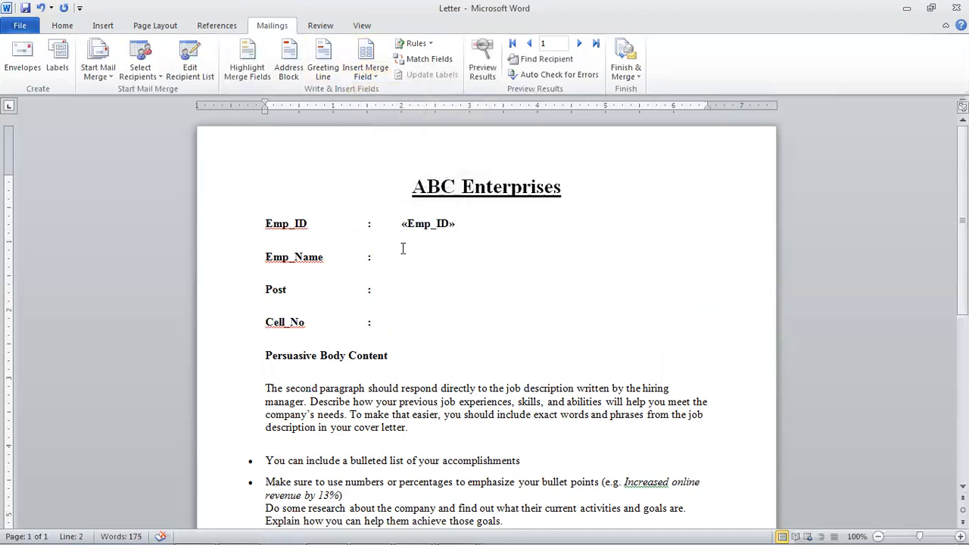
{"action": "left_click", "coordinate": [414, 254]}
{"action": "left_click", "coordinate": [371, 75]}
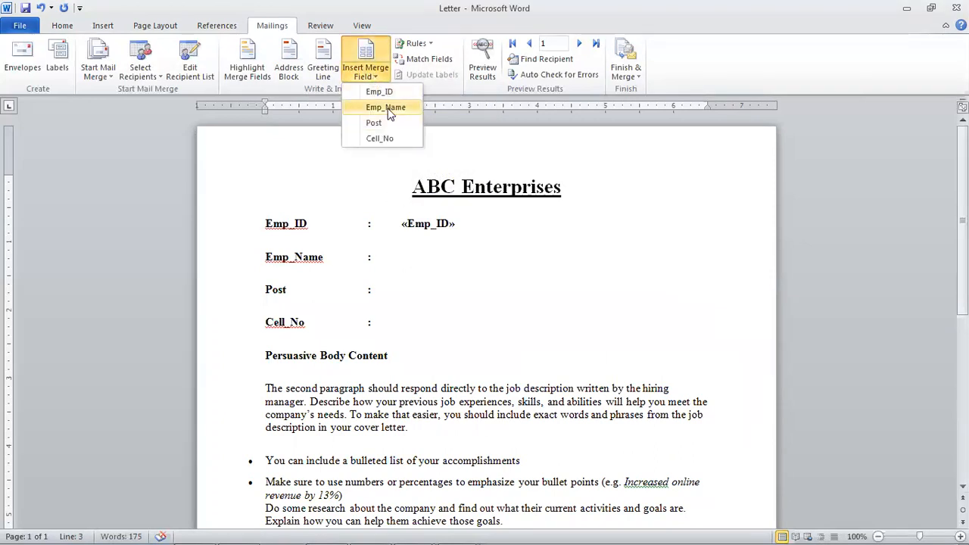
{"action": "left_click", "coordinate": [387, 108]}
{"action": "left_click", "coordinate": [401, 290]}
{"action": "left_click", "coordinate": [370, 74]}
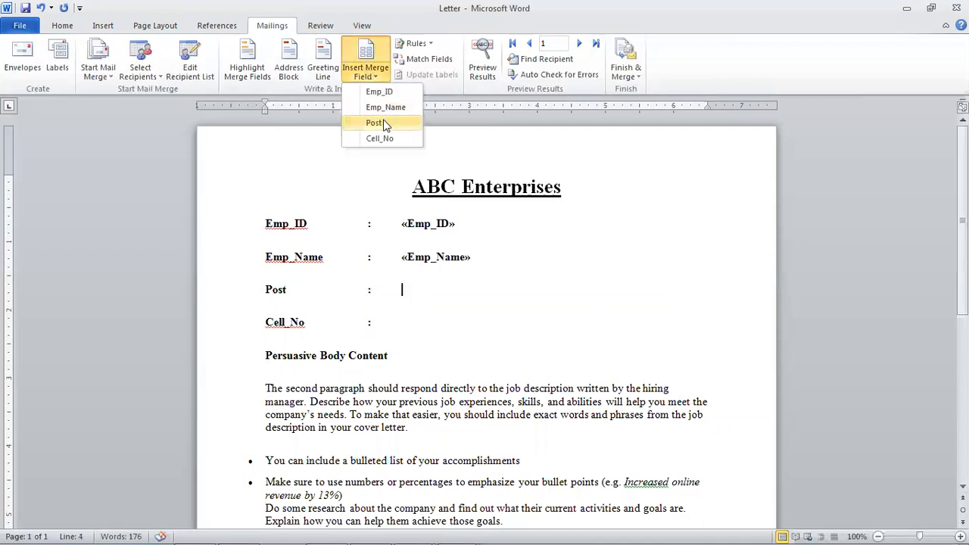
{"action": "left_click", "coordinate": [376, 122]}
{"action": "left_click", "coordinate": [378, 326]}
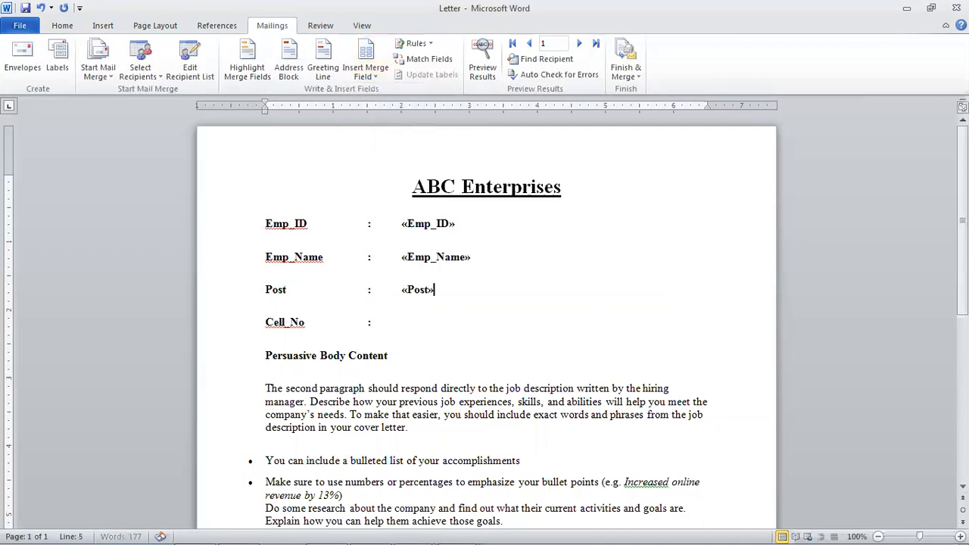
{"action": "left_click", "coordinate": [369, 73]}
{"action": "left_click", "coordinate": [384, 139]}
- Check each inserted merge field in the letter, finishing with the caret after «Cell_No»
{"action": "left_click", "coordinate": [438, 224]}
{"action": "scroll", "coordinate": [454, 318], "scroll_direction": "down", "scroll_amount": 6}
{"action": "scroll", "coordinate": [456, 321], "scroll_direction": "up", "scroll_amount": 6}
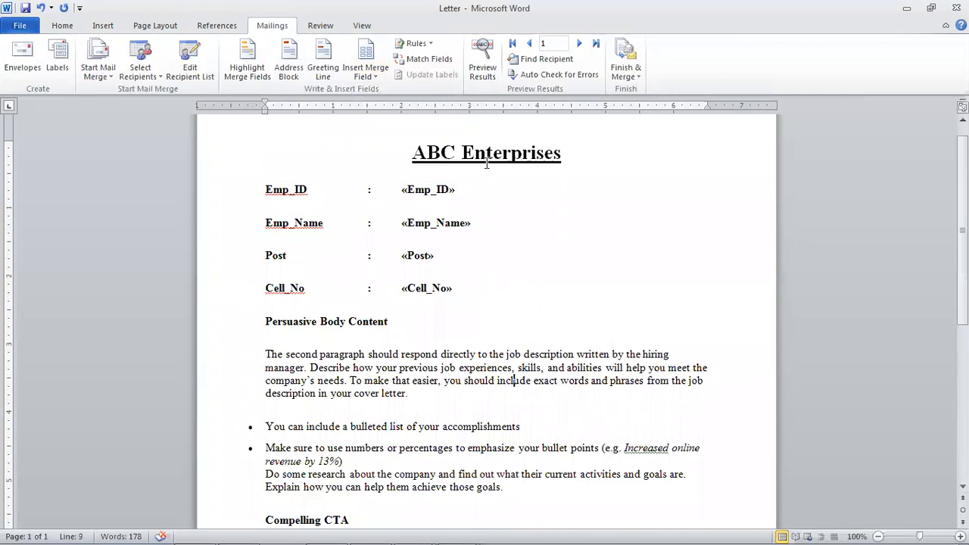
{"action": "left_click", "coordinate": [439, 162]}
{"action": "left_click", "coordinate": [436, 192]}
{"action": "left_click", "coordinate": [407, 224]}
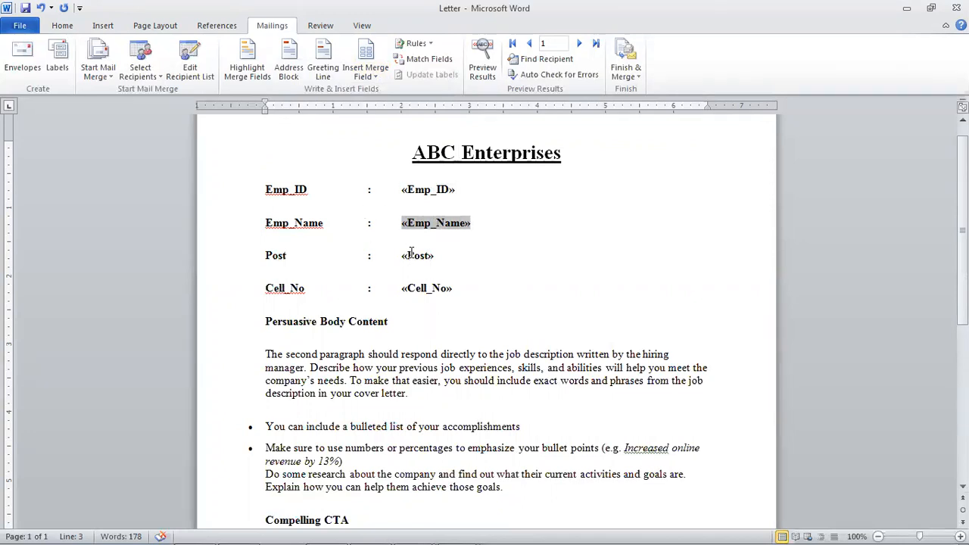
{"action": "left_click", "coordinate": [411, 258]}
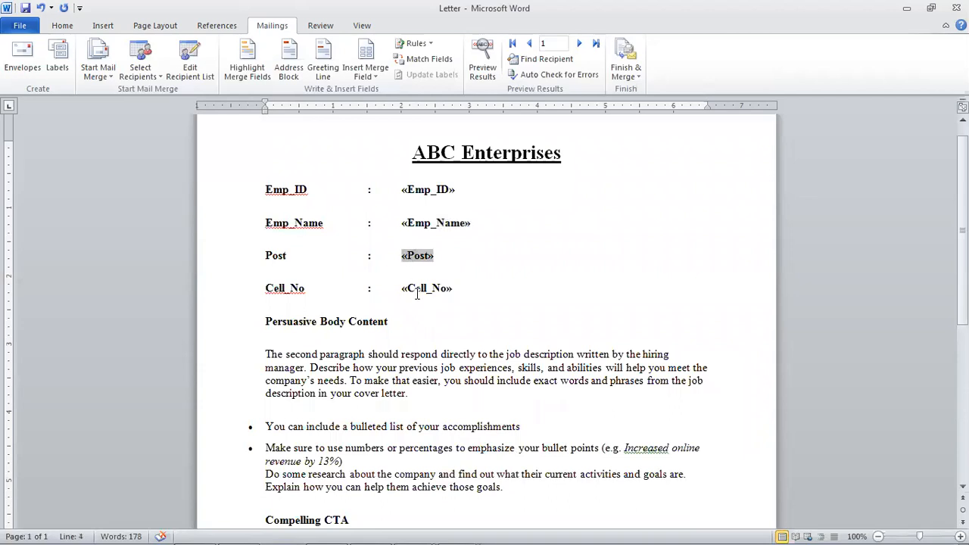
{"action": "left_click", "coordinate": [416, 289]}
{"action": "left_click", "coordinate": [447, 290]}
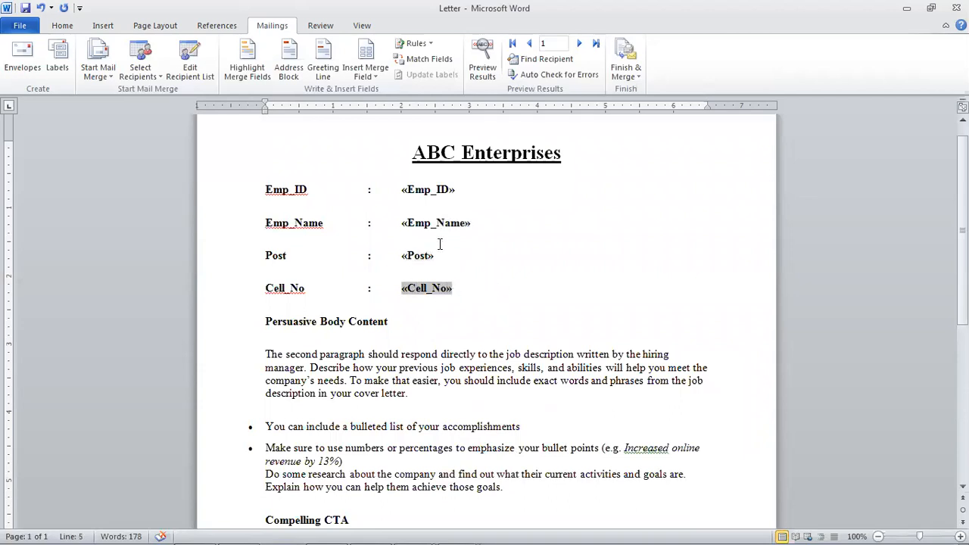
- Turn on Preview Results and step forward through the records to the fourth employee
{"action": "left_click", "coordinate": [483, 72]}
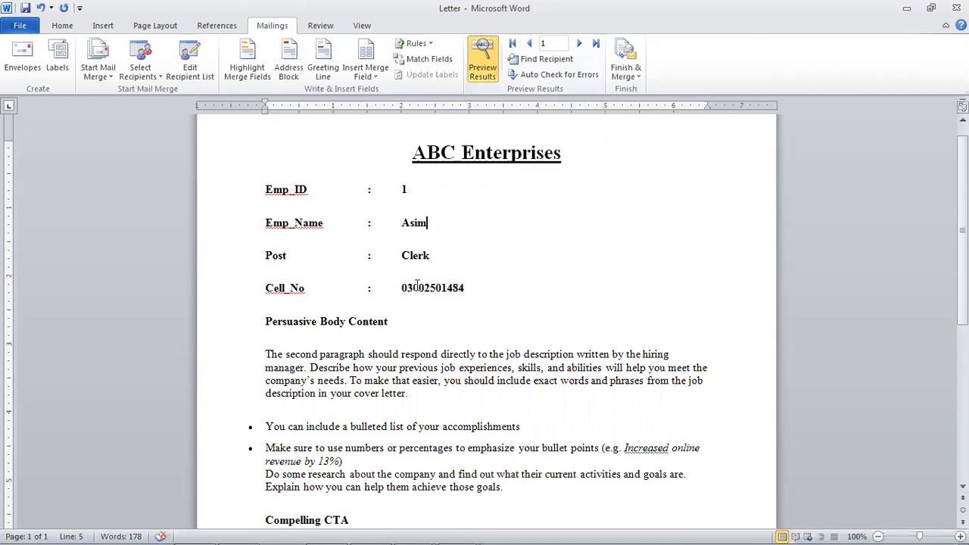
{"action": "scroll", "coordinate": [417, 285], "scroll_direction": "down", "scroll_amount": 7}
{"action": "scroll", "coordinate": [411, 318], "scroll_direction": "up", "scroll_amount": 7}
{"action": "left_click", "coordinate": [487, 152]}
{"action": "left_click", "coordinate": [579, 46]}
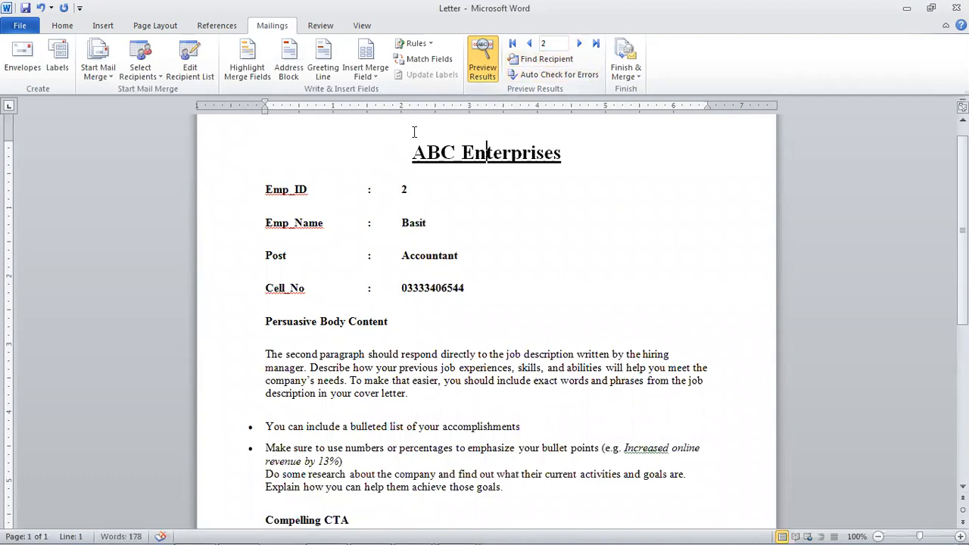
{"action": "left_click", "coordinate": [578, 44]}
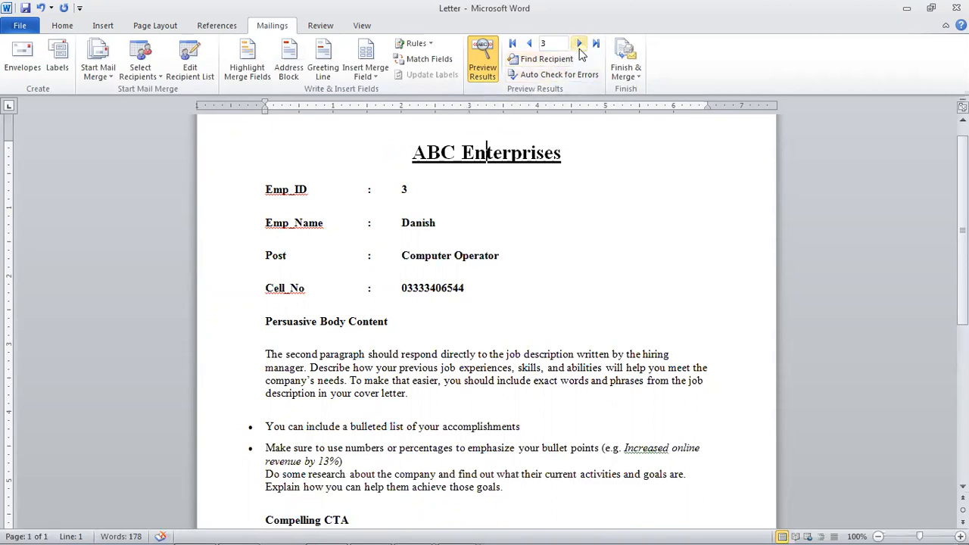
{"action": "left_click", "coordinate": [579, 45]}
- Step back, jump to the last record (Admin Officer), toggle the preview, and inspect the merged values
{"action": "left_click", "coordinate": [529, 44]}
{"action": "left_click", "coordinate": [529, 44]}
{"action": "left_click", "coordinate": [512, 44]}
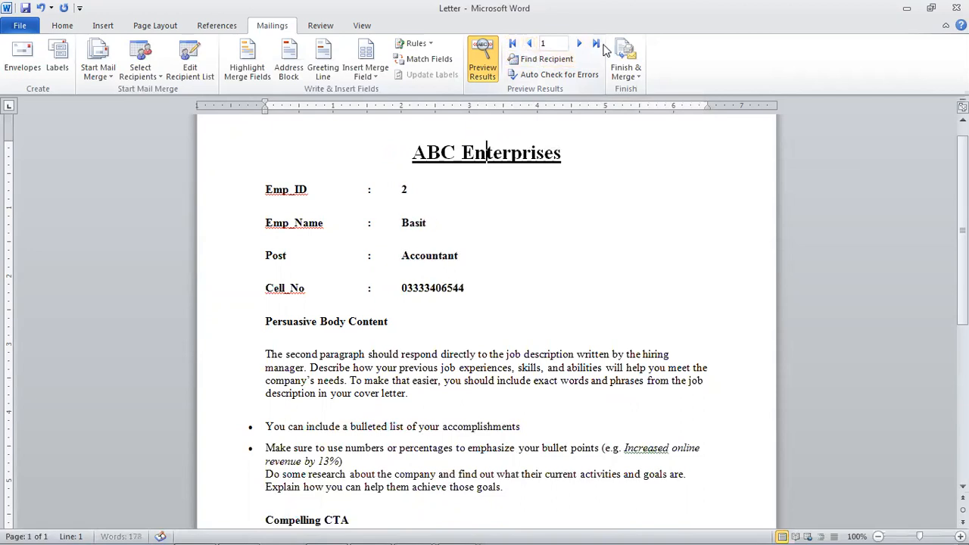
{"action": "left_click", "coordinate": [595, 44]}
{"action": "left_click", "coordinate": [481, 70]}
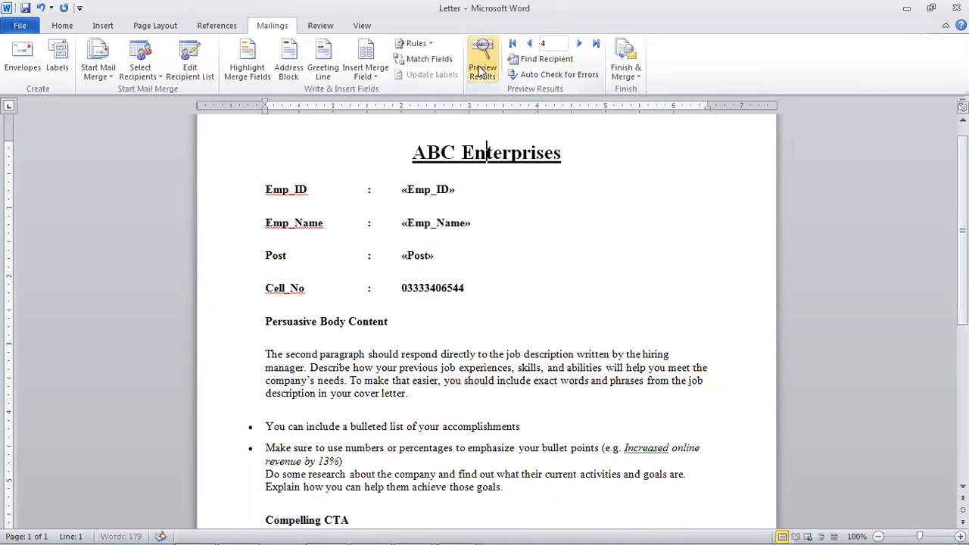
{"action": "left_click", "coordinate": [481, 70]}
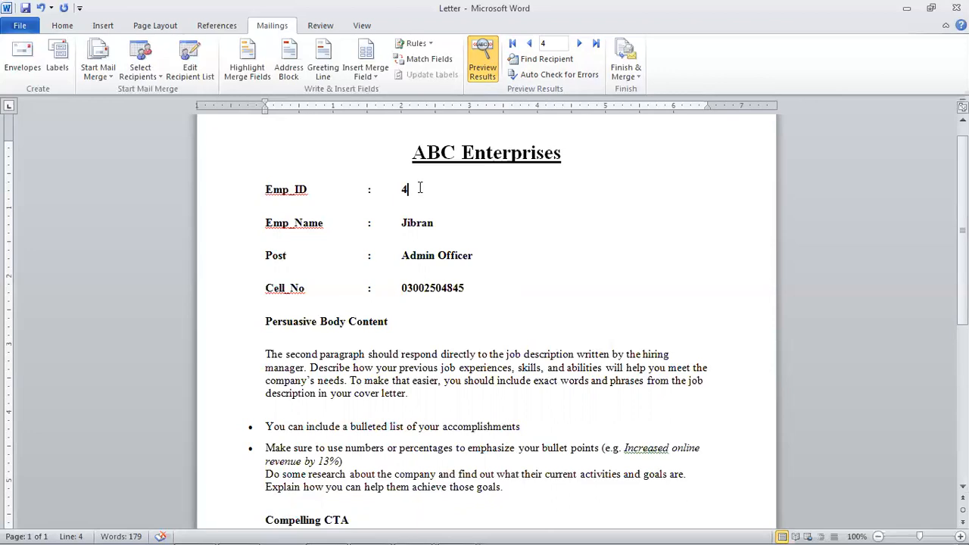
{"action": "left_click", "coordinate": [446, 281]}
{"action": "left_click", "coordinate": [454, 259]}
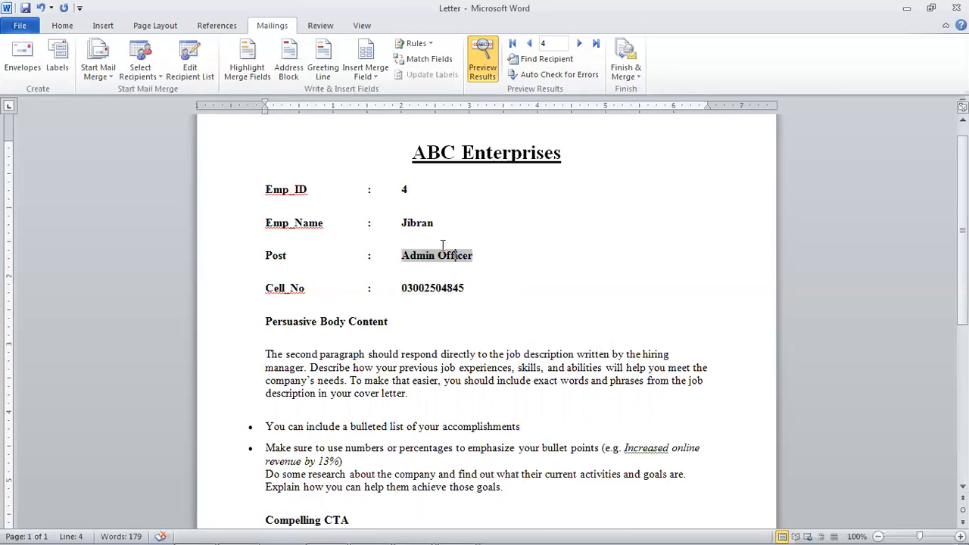
{"action": "left_click", "coordinate": [404, 224]}
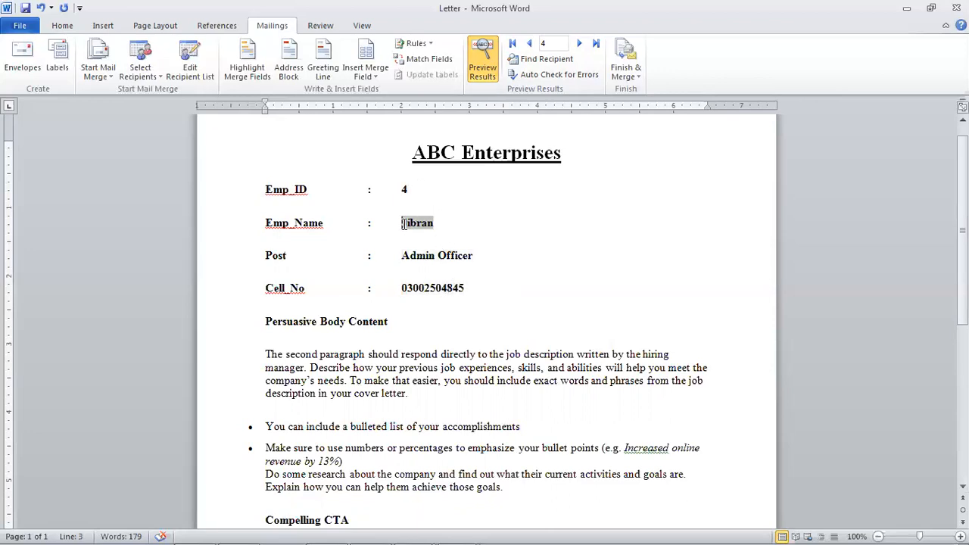
- Open the recipient list and start editing the office data.mdb data source
{"action": "left_click", "coordinate": [190, 71]}
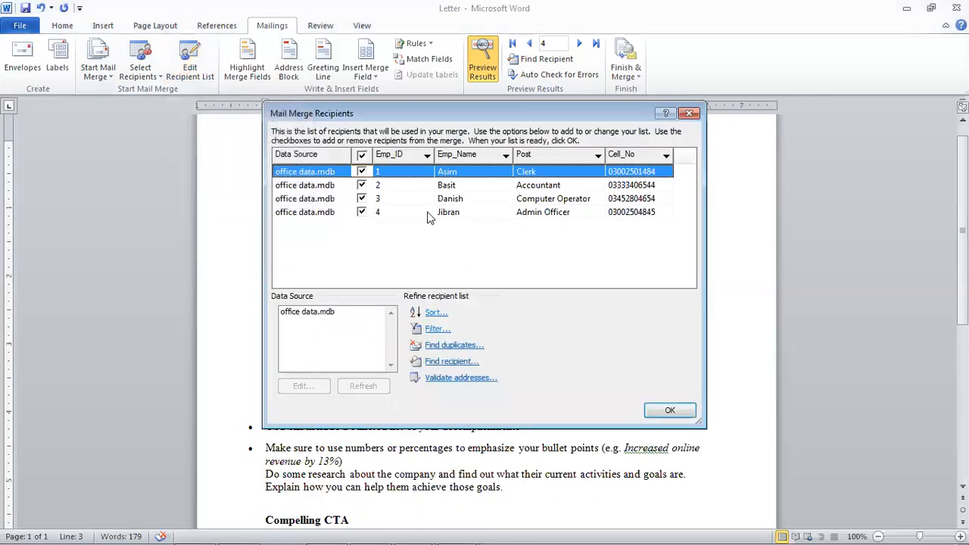
{"action": "left_click", "coordinate": [315, 316]}
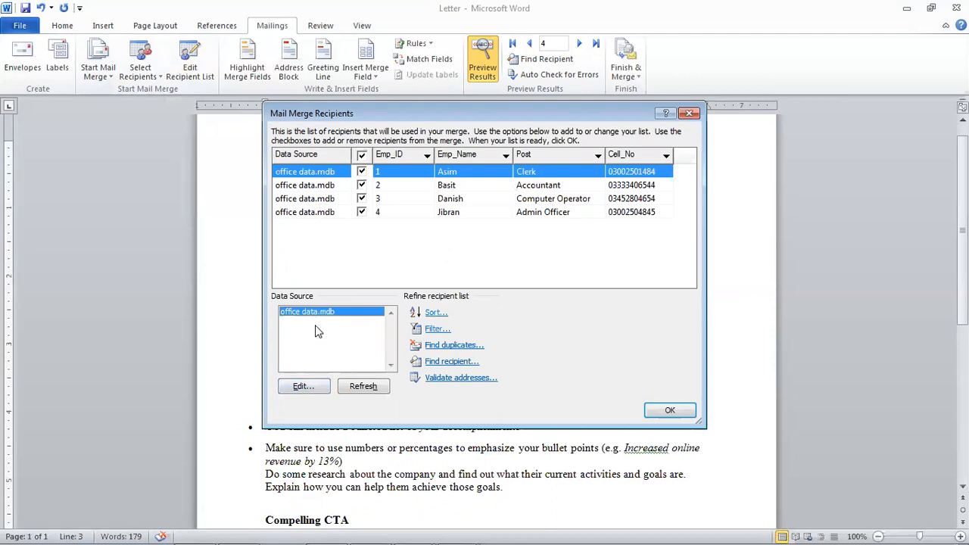
{"action": "left_click", "coordinate": [309, 387]}
{"action": "left_click", "coordinate": [579, 253]}
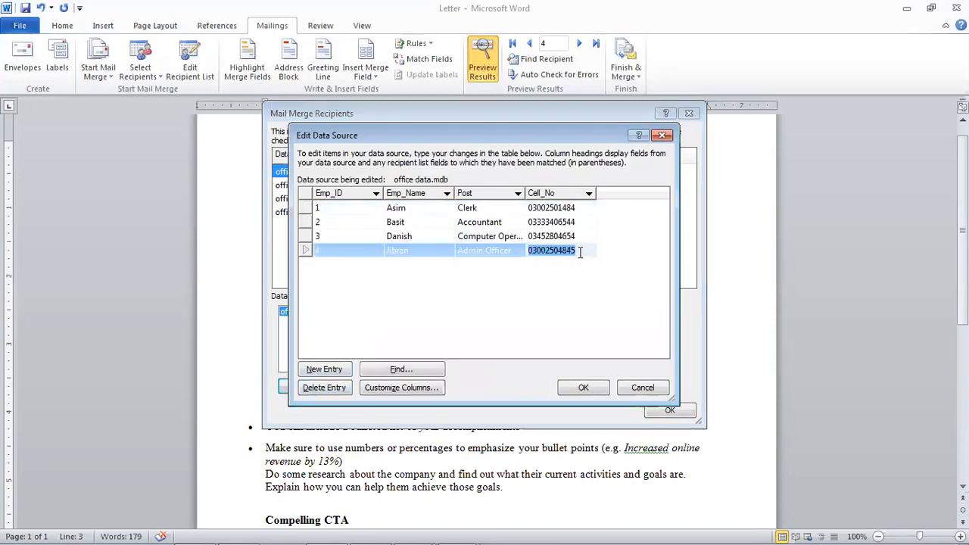
- Add record 5 with the employee's name, post Manager and their cell number
{"action": "key", "text": "Tab"}
{"action": "key", "text": "Tab"}
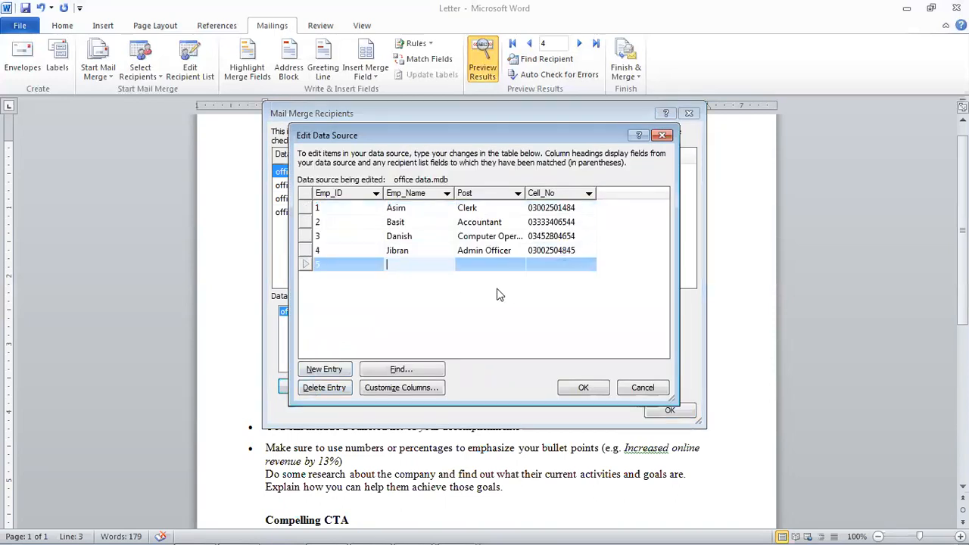
{"action": "type", "text": "Faisal"}
{"action": "key", "text": "Tab"}
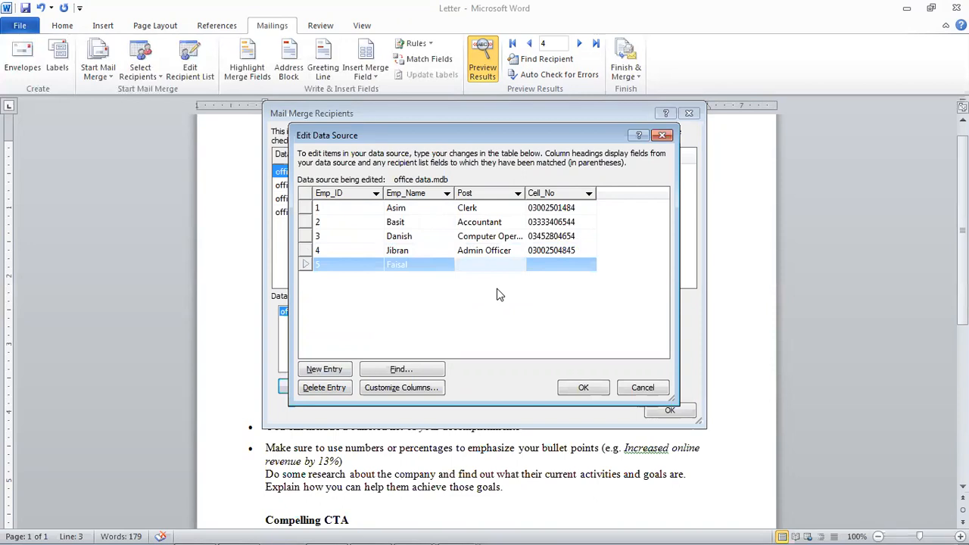
{"action": "type", "text": "L"}
{"action": "type", "text": "Manager"}
{"action": "key", "text": "Tab"}
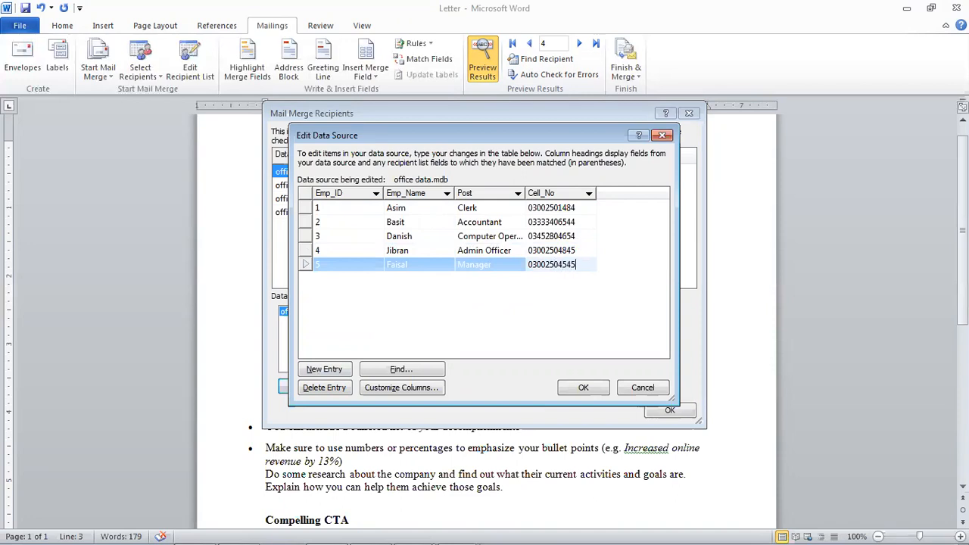
{"action": "key", "text": "Tab"}
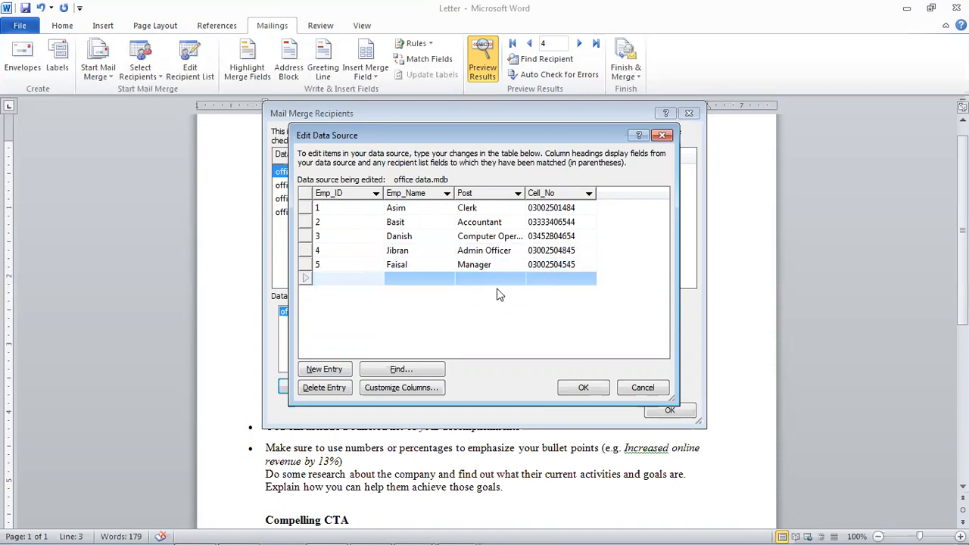
- Add record 6 with the employee's name and post GM, correcting typing slips
{"action": "key", "text": "Tab"}
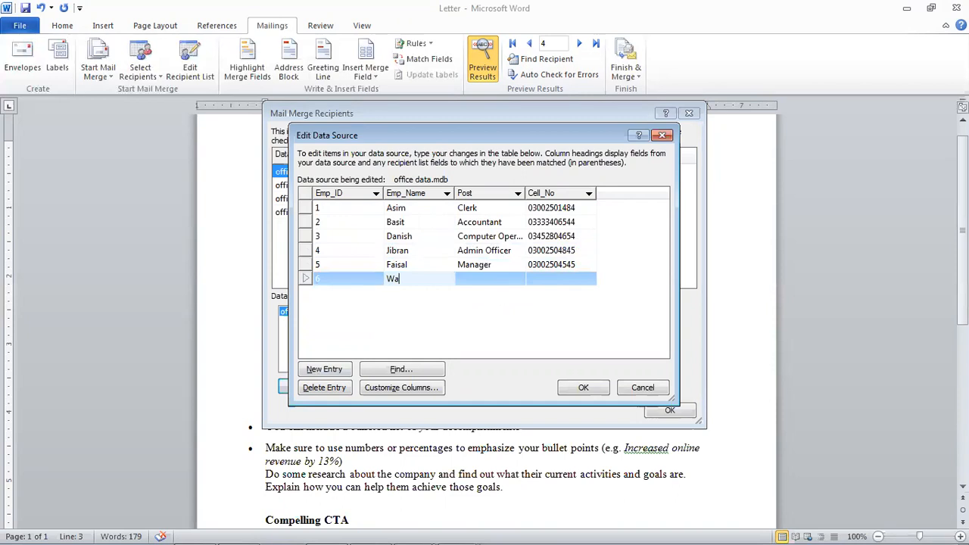
{"action": "key", "text": "Tab"}
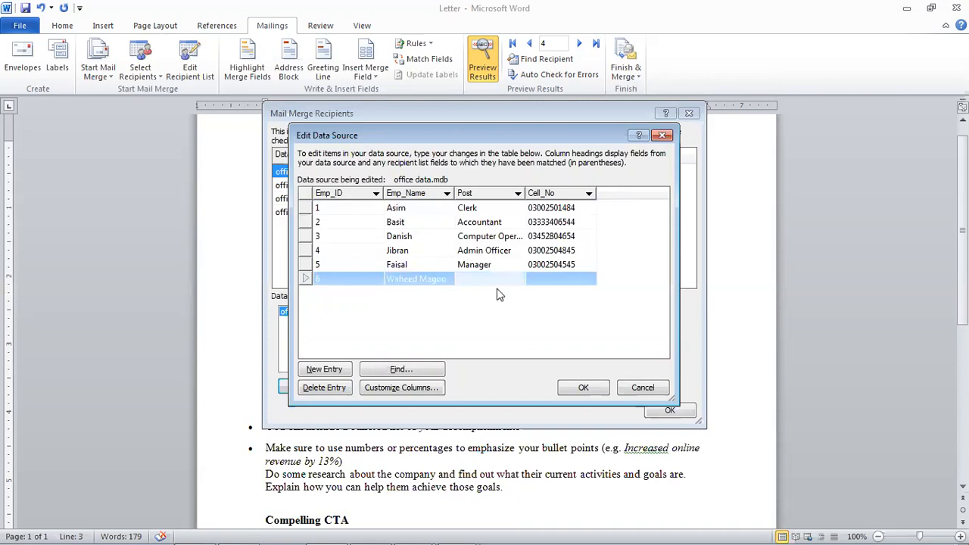
{"action": "type", "text": "CEO"}
{"action": "key", "text": "BackSpace"}
{"action": "key", "text": "BackSpace"}
{"action": "key", "text": "BackSpace"}
{"action": "key", "text": "BackSpace"}
{"action": "type", "text": "GM"}
{"action": "key", "text": "shift+Tab"}
{"action": "type", "text": "0300250"}
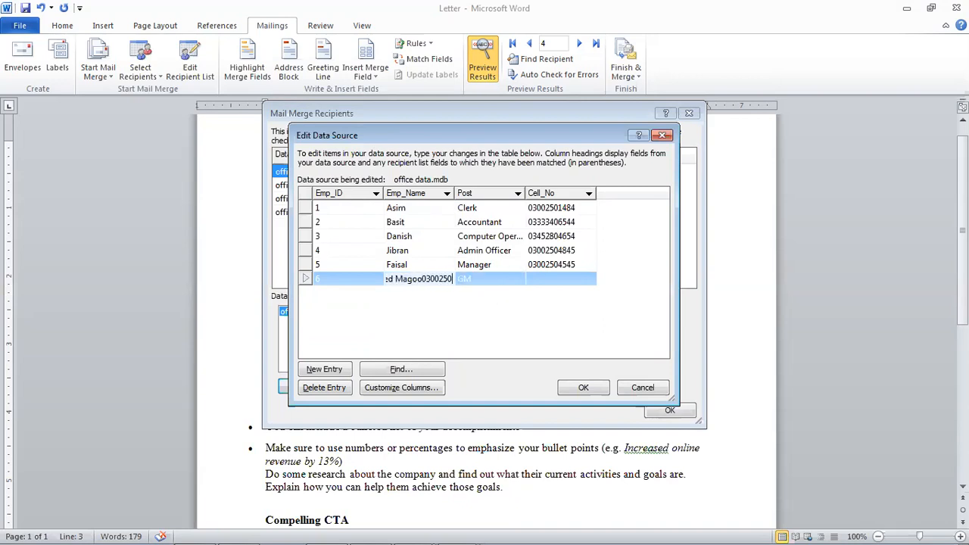
{"action": "key", "text": "BackSpace"}
{"action": "key", "text": "BackSpace"}
{"action": "key", "text": "BackSpace"}
{"action": "key", "text": "BackSpace"}
{"action": "key", "text": "BackSpace"}
{"action": "key", "text": "BackSpace"}
{"action": "key", "text": "BackSpace"}
{"action": "key", "text": "Tab"}
{"action": "key", "text": "BackSpace"}
{"action": "type", "text": "M"}
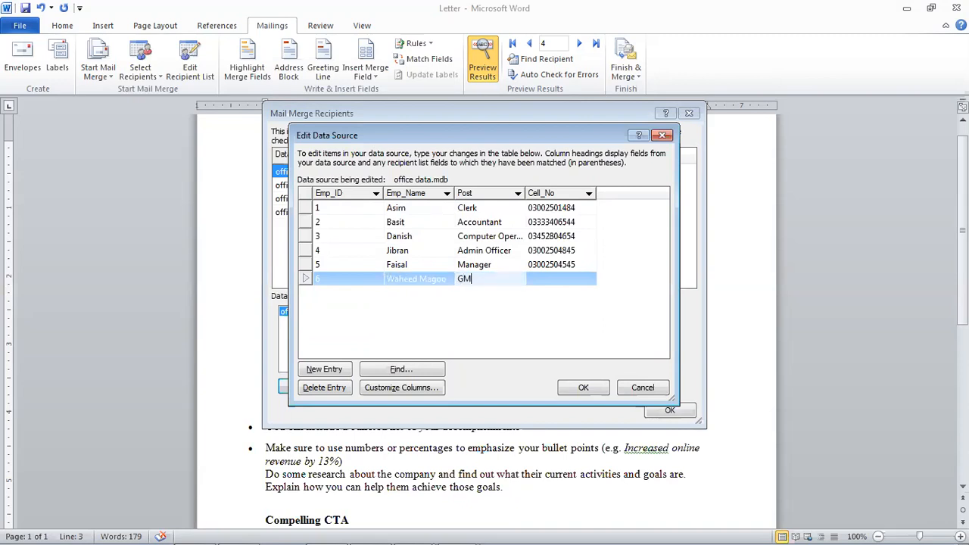
- Enter record 6's cell number and save the changes to office data.mdb
{"action": "key", "text": "Tab"}
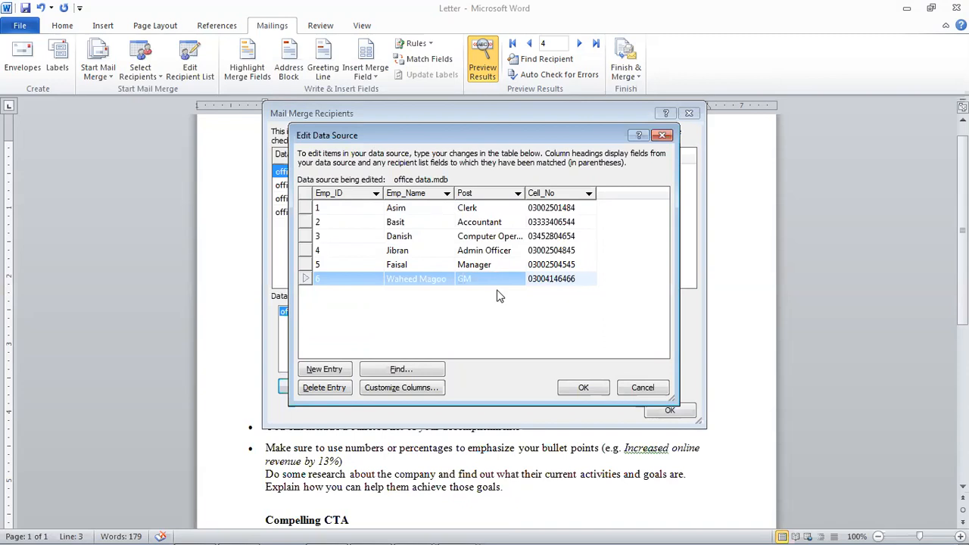
{"action": "left_click", "coordinate": [573, 389]}
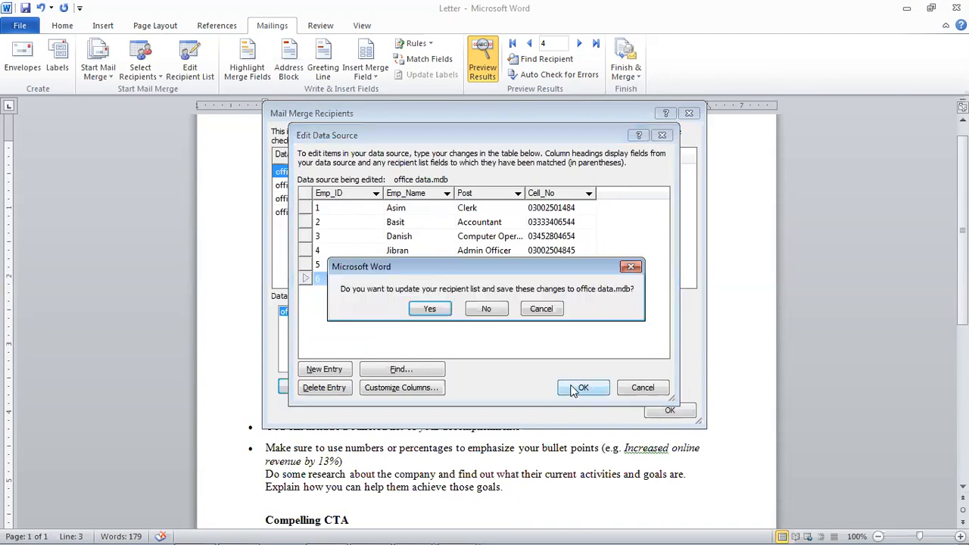
{"action": "left_click", "coordinate": [429, 309]}
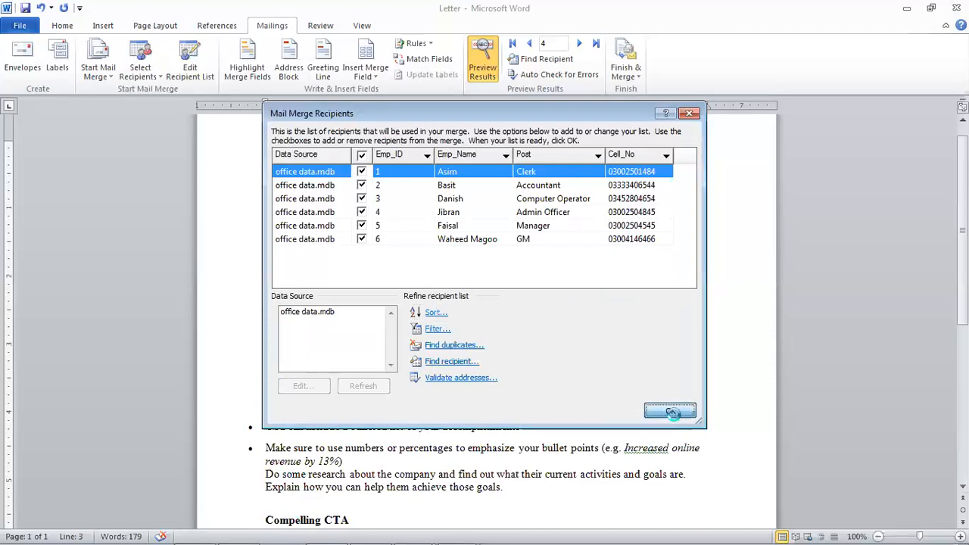
- Close the recipient list and advance the preview to record 6, the GM
{"action": "left_click", "coordinate": [670, 410]}
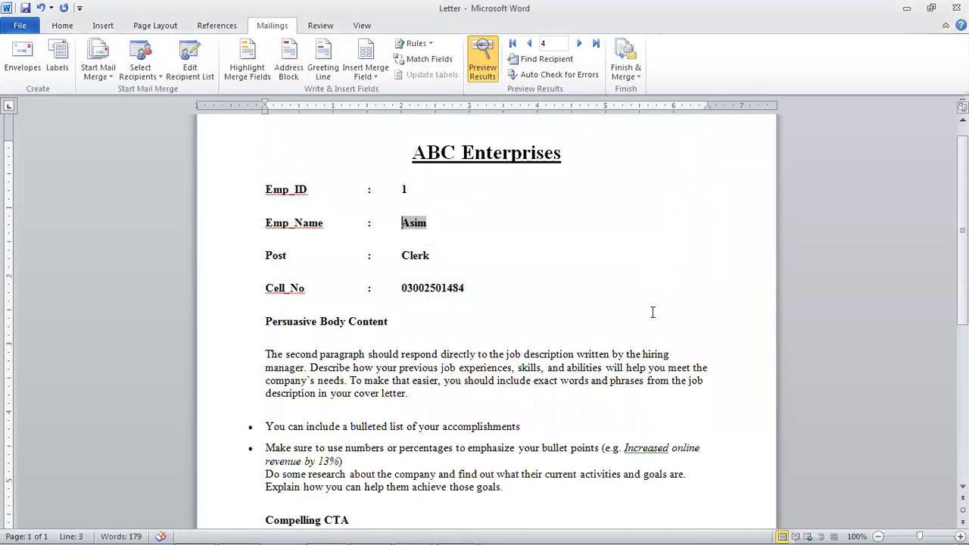
{"action": "left_click", "coordinate": [580, 45]}
{"action": "left_click", "coordinate": [580, 45]}
{"action": "left_click", "coordinate": [580, 45]}
{"action": "left_click", "coordinate": [580, 45]}
{"action": "left_click", "coordinate": [580, 45]}
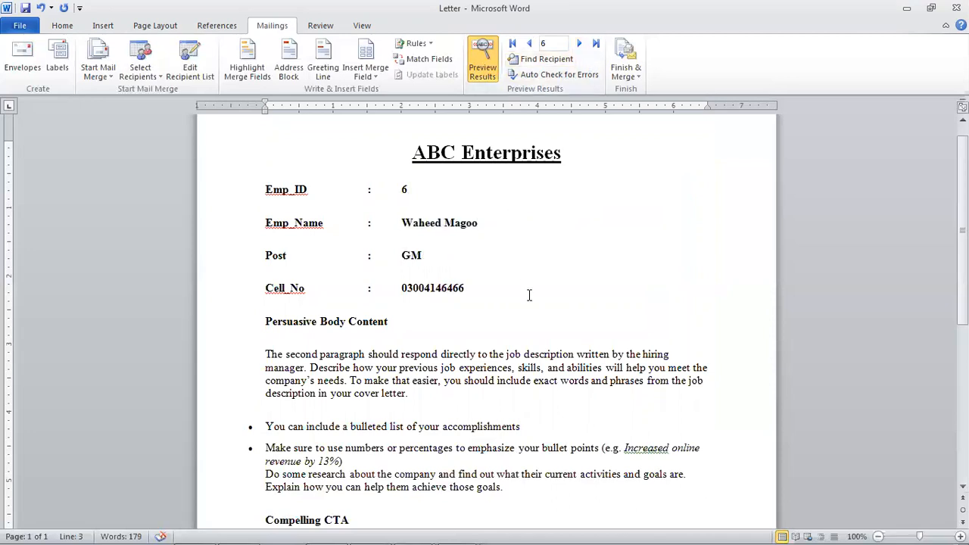
- Scroll through the previewed letter and click into its title
{"action": "scroll", "coordinate": [528, 295], "scroll_direction": "down", "scroll_amount": 7}
{"action": "scroll", "coordinate": [529, 303], "scroll_direction": "up", "scroll_amount": 10}
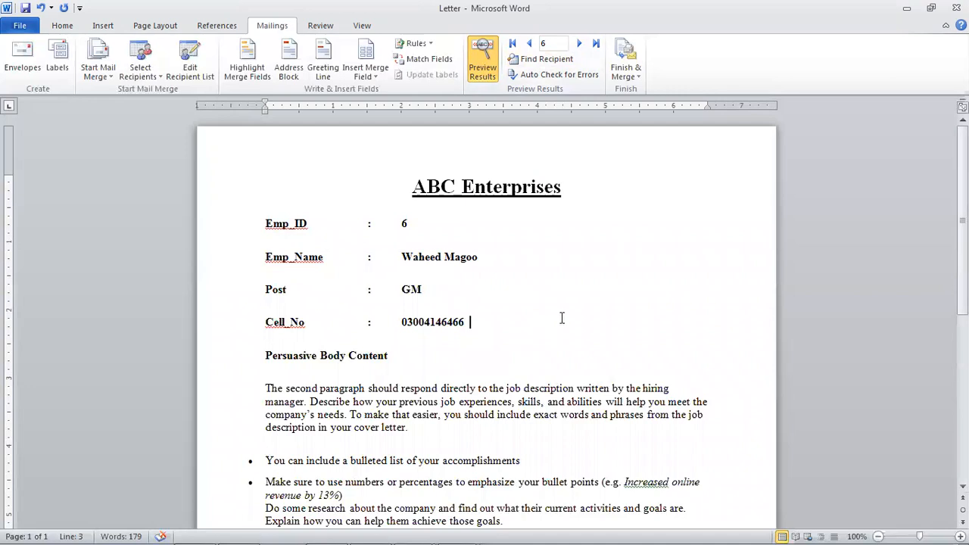
{"action": "scroll", "coordinate": [561, 318], "scroll_direction": "down", "scroll_amount": 4}
{"action": "scroll", "coordinate": [561, 318], "scroll_direction": "up", "scroll_amount": 2}
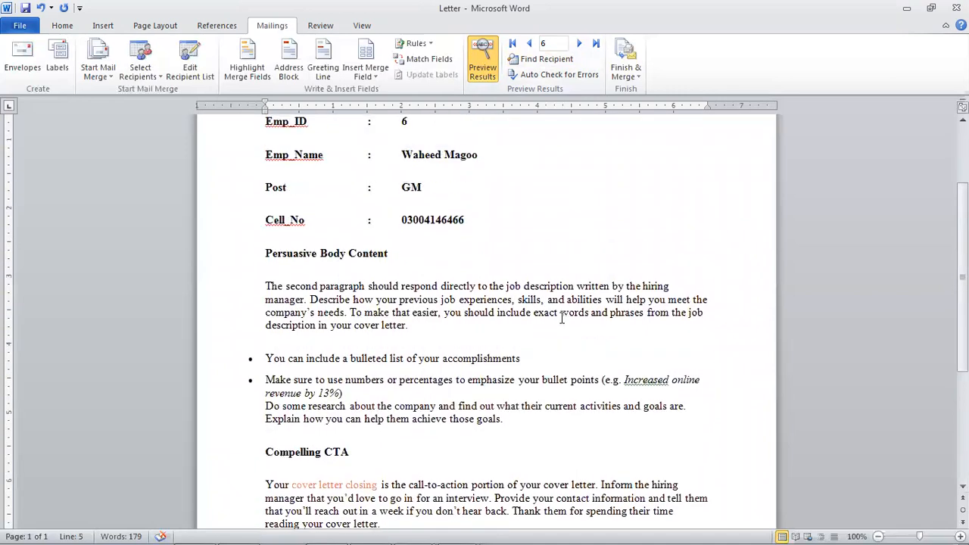
{"action": "scroll", "coordinate": [561, 318], "scroll_direction": "up", "scroll_amount": 3}
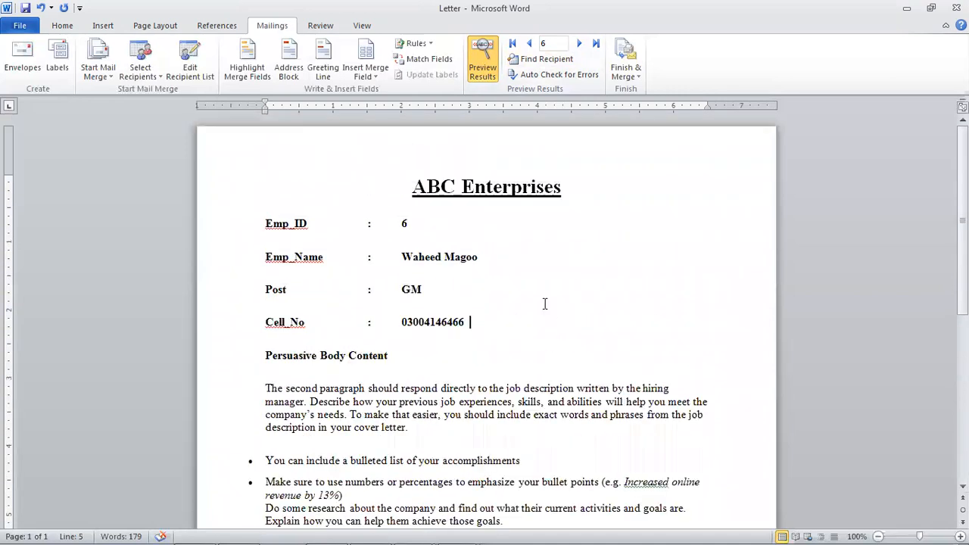
{"action": "left_click", "coordinate": [474, 195]}
{"action": "left_click", "coordinate": [510, 196]}
{"action": "left_click", "coordinate": [476, 191]}
- Open Envelopes and Labels and enter the recipient's name as the delivery address
{"action": "left_click", "coordinate": [23, 69]}
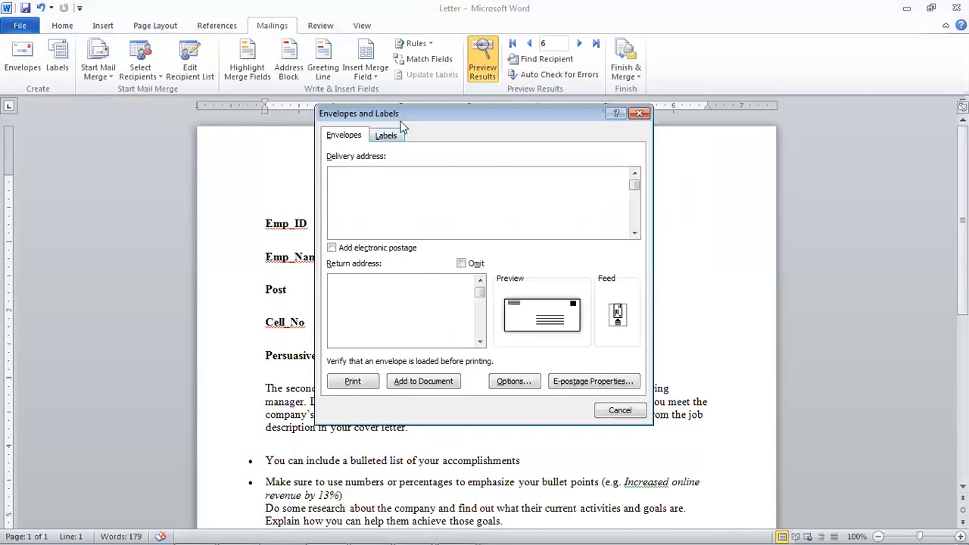
{"action": "left_click_drag", "start_coordinate": [414, 119], "coordinate": [418, 119]}
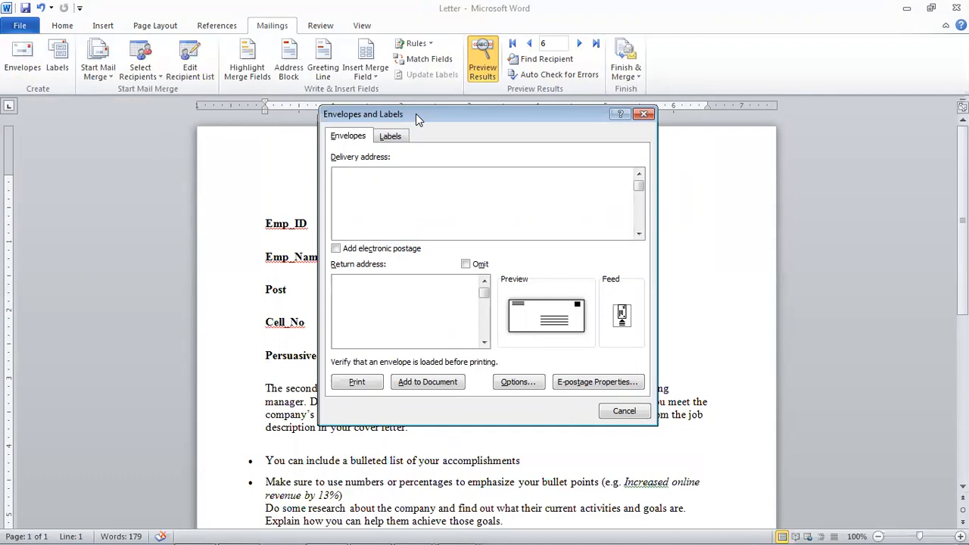
{"action": "left_click_drag", "start_coordinate": [415, 114], "coordinate": [618, 164]}
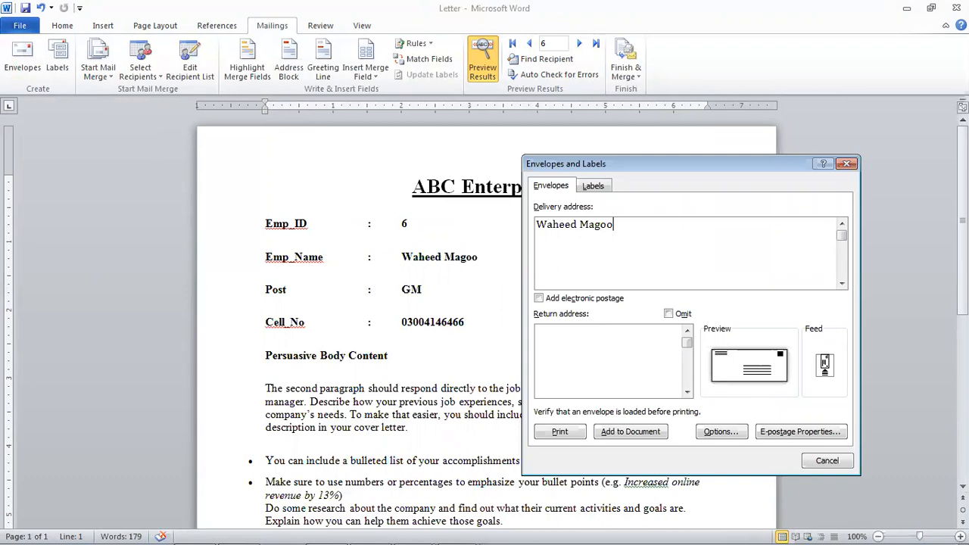
{"action": "key", "text": "Return"}
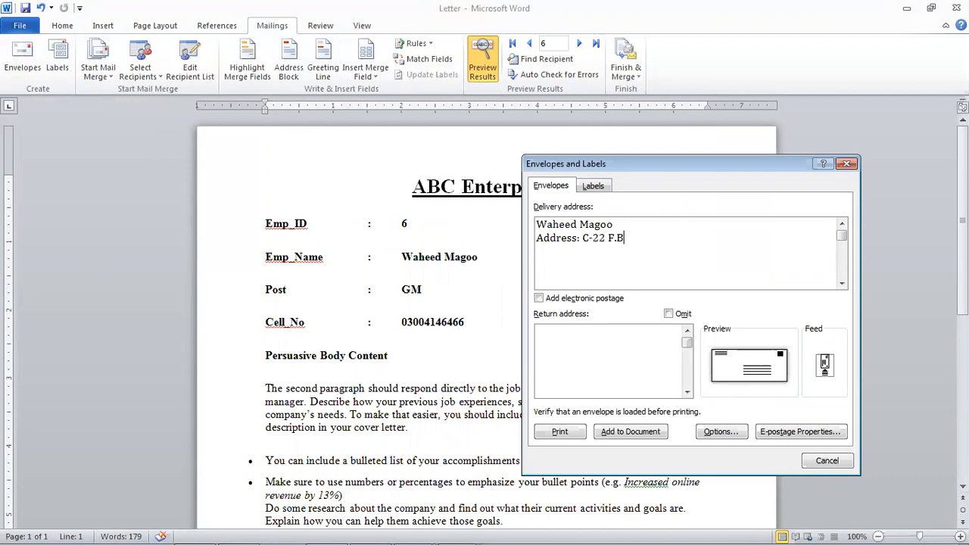
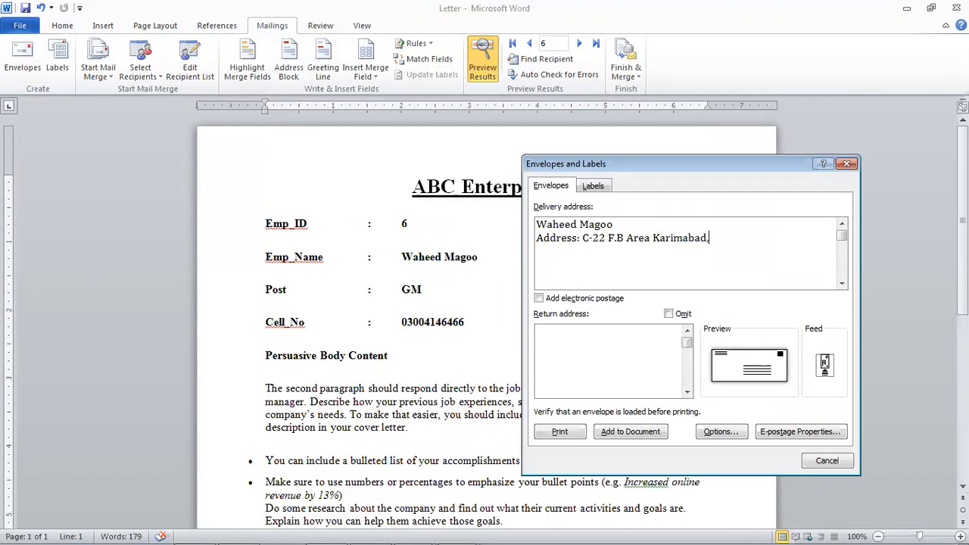
- Add the recipient's street address, city and cell number, replacing the wrong house-number digit with 4
{"action": "key", "text": "Return"}
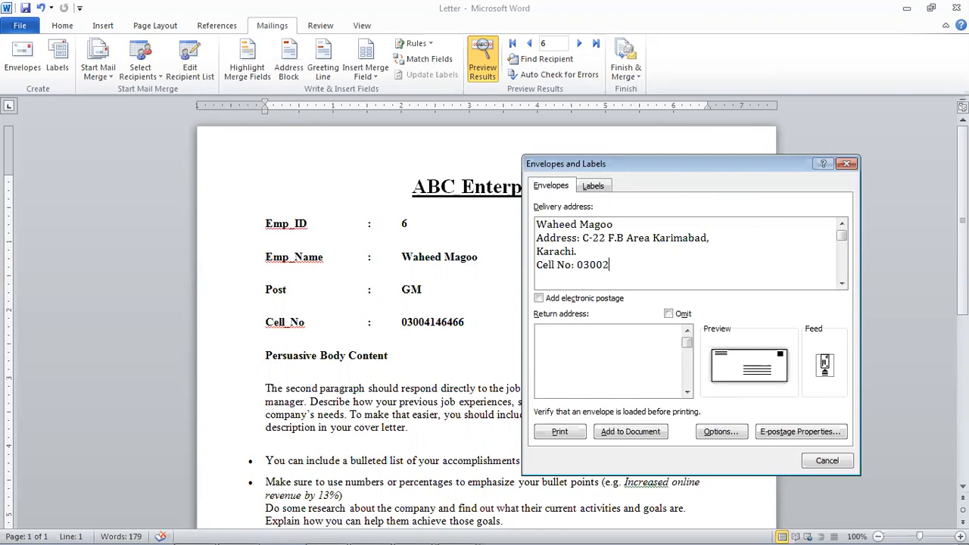
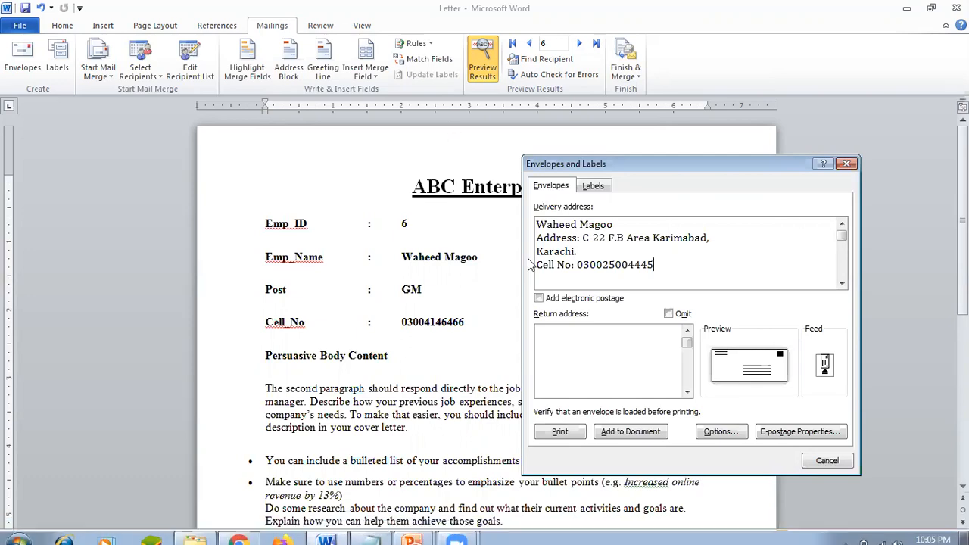
{"action": "left_click", "coordinate": [602, 238]}
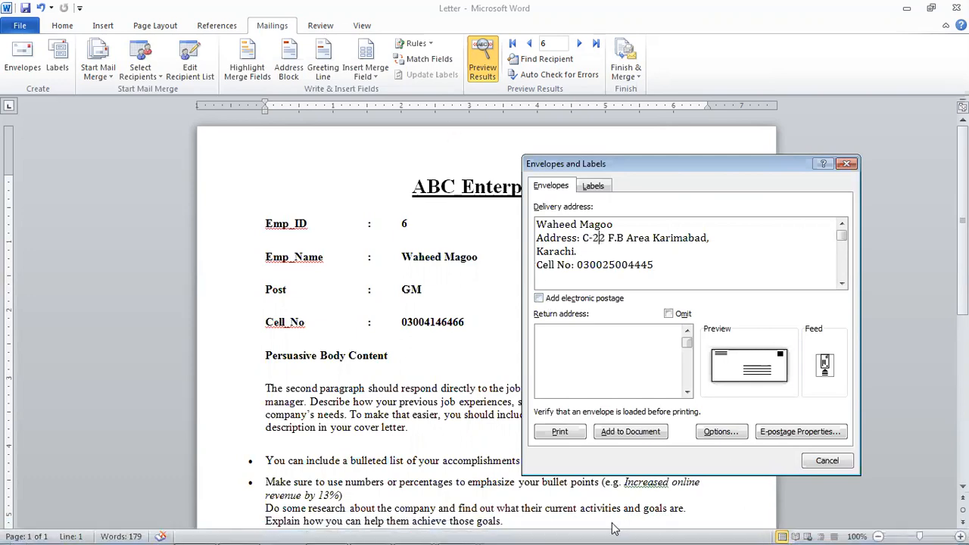
{"action": "key", "text": "BackSpace"}
{"action": "type", "text": "4"}
{"action": "left_click_drag", "start_coordinate": [585, 160], "coordinate": [174, 210]}
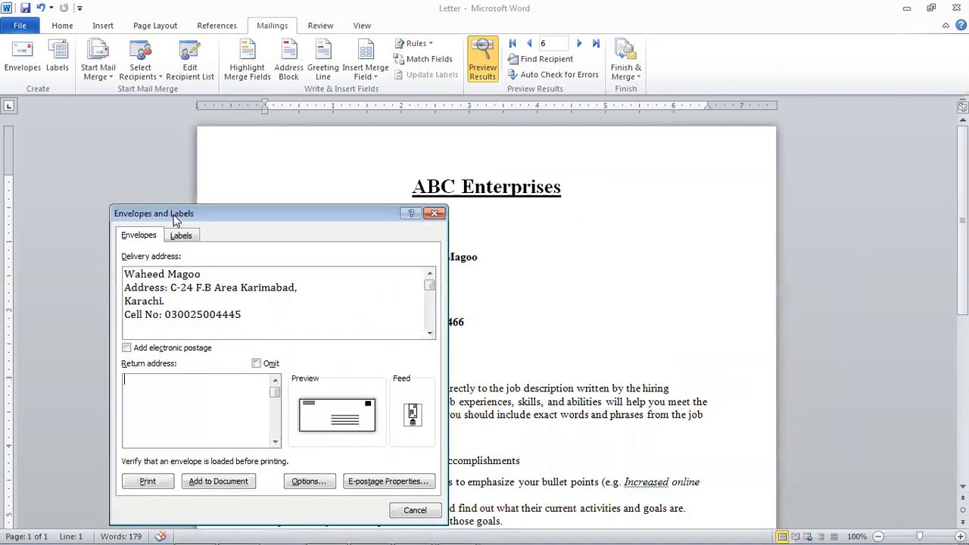
- Enter ABC Enterprises and its Karachi street address as the envelope's return address
{"action": "left_click", "coordinate": [177, 395]}
{"action": "type", "text": "ABC En"}
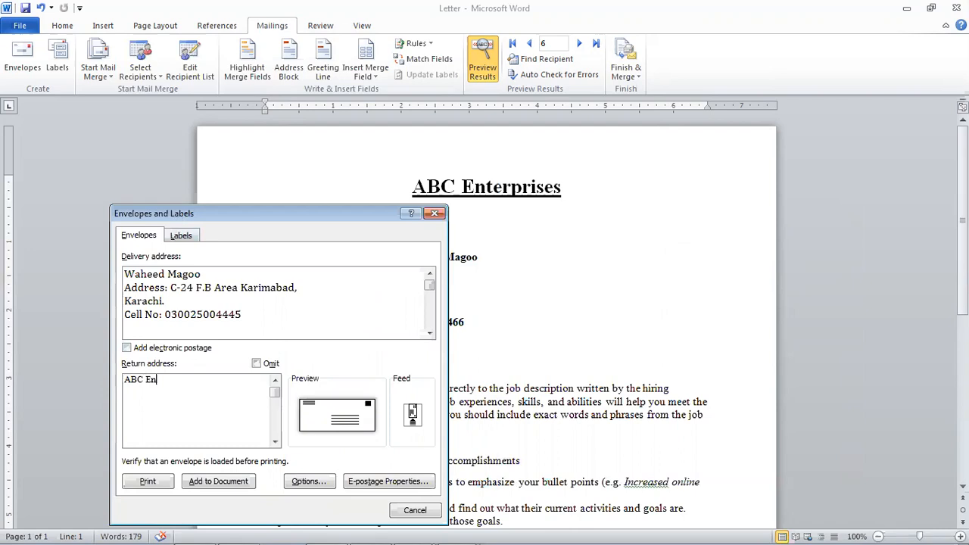
{"action": "type", "text": "ter"}
{"action": "type", "text": "p"}
{"action": "type", "text": "-25"}
{"action": "type", "text": " SITE "}
{"action": "type", "text": "Kara"}
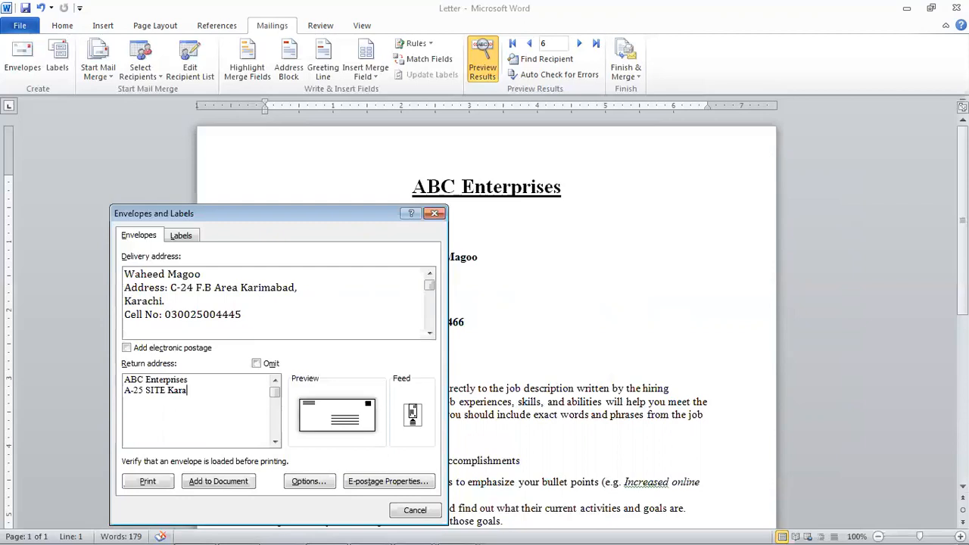
{"action": "type", "text": "chi."}
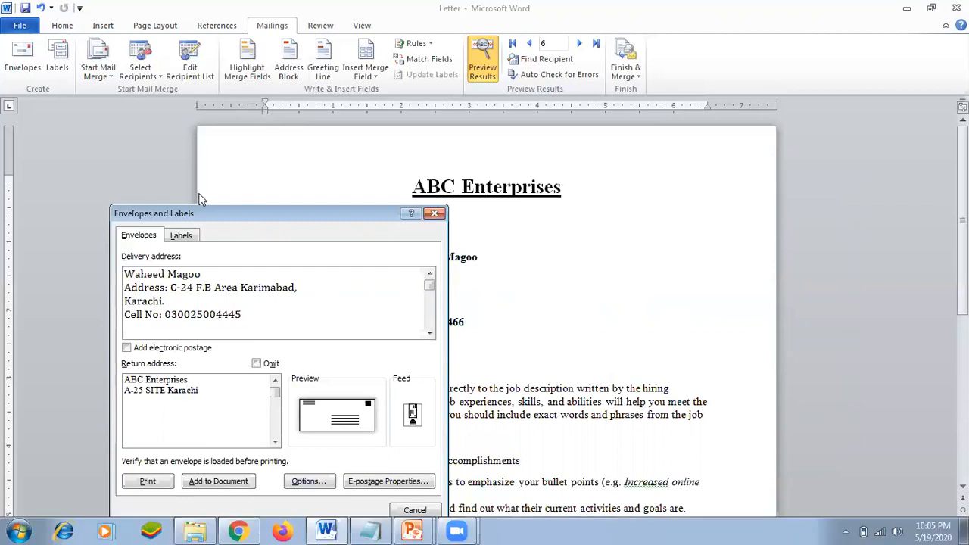
{"action": "left_click_drag", "start_coordinate": [276, 219], "coordinate": [540, 120]}
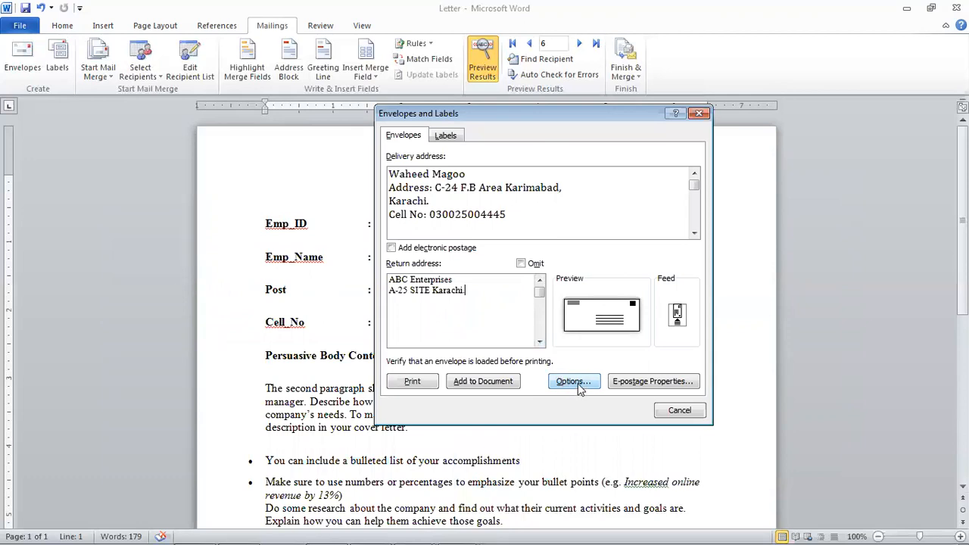
- In Envelope Options, set the envelope size to Size 9
{"action": "left_click", "coordinate": [572, 381]}
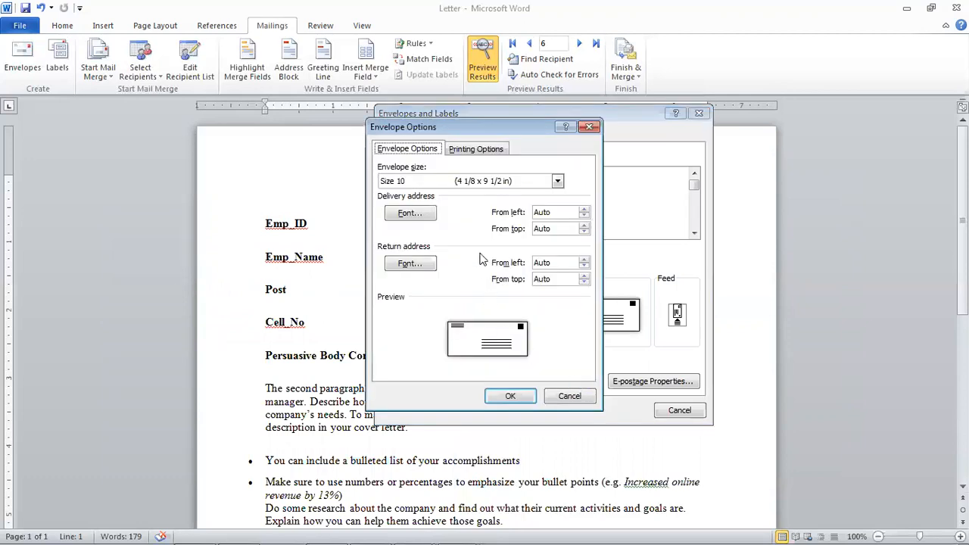
{"action": "left_click", "coordinate": [509, 185]}
{"action": "left_click_drag", "start_coordinate": [555, 227], "coordinate": [556, 198]}
{"action": "left_click", "coordinate": [515, 194]}
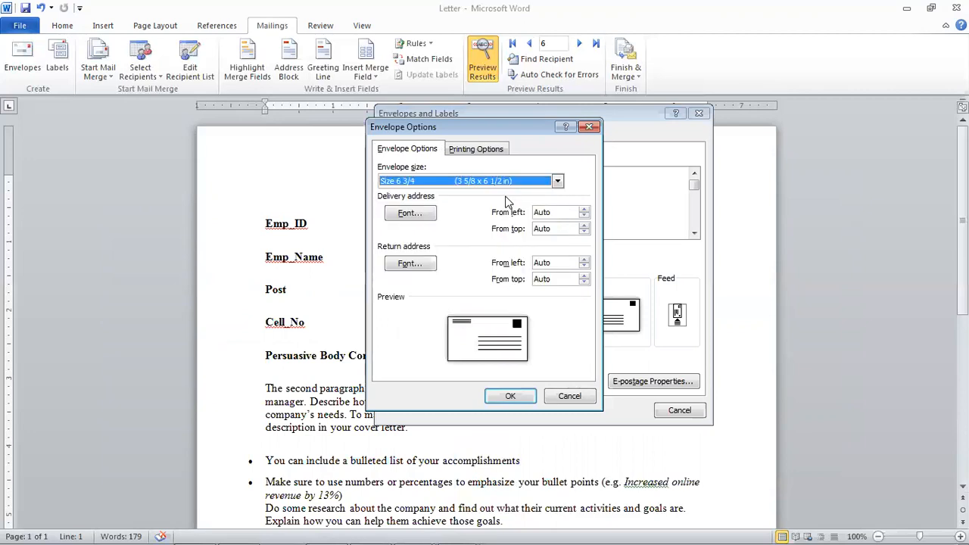
{"action": "left_click", "coordinate": [519, 185]}
{"action": "left_click", "coordinate": [515, 221]}
{"action": "left_click", "coordinate": [524, 185]}
{"action": "left_click", "coordinate": [513, 203]}
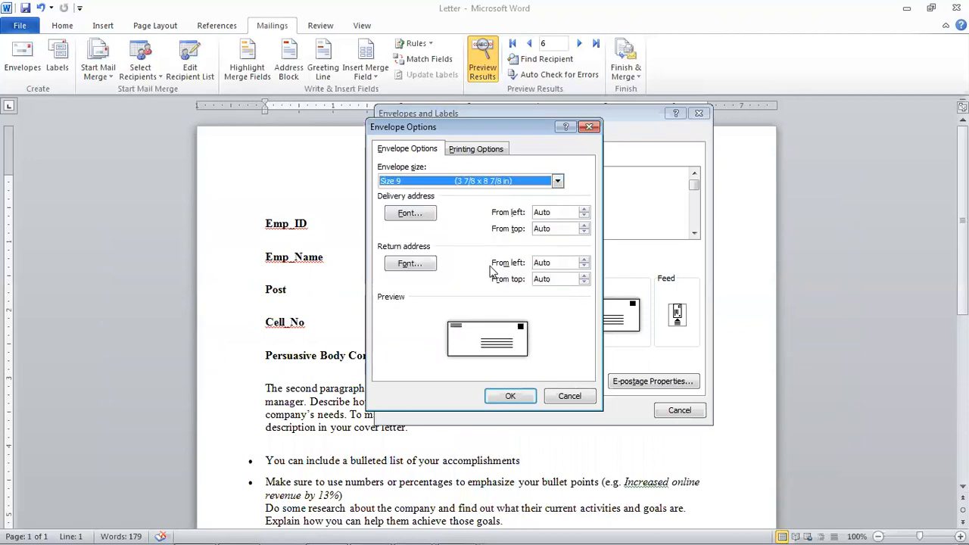
- Set the delivery address font to Times New Roman, bold, red
{"action": "left_click", "coordinate": [422, 214]}
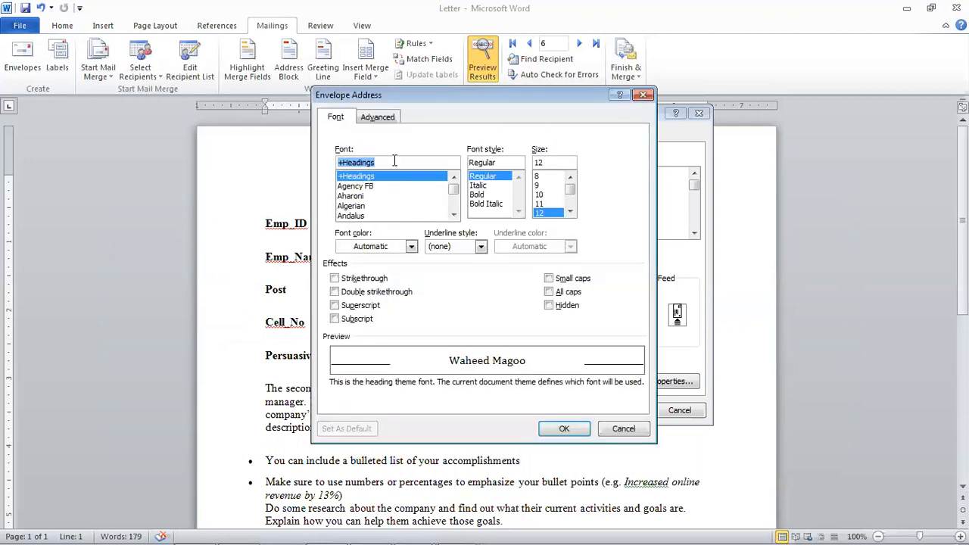
{"action": "type", "text": "time"}
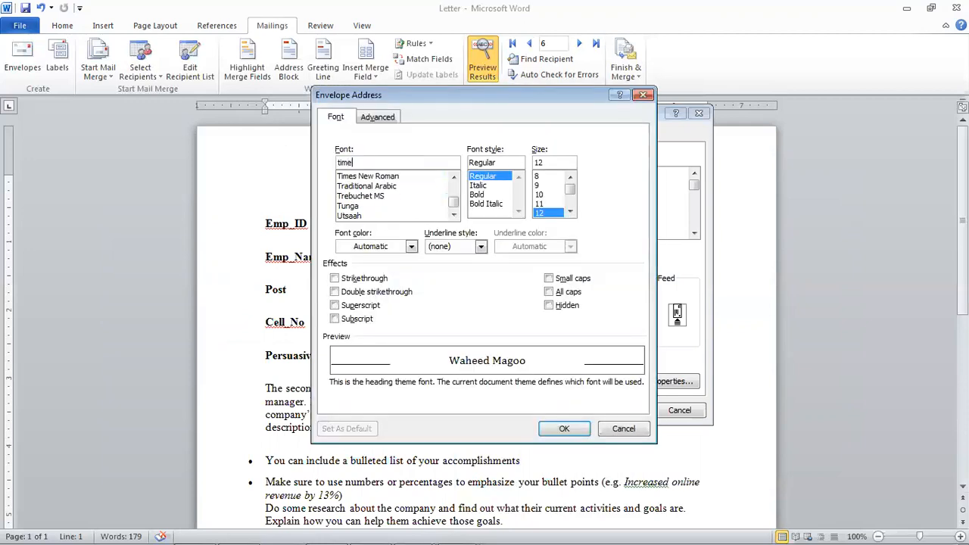
{"action": "left_click", "coordinate": [392, 176]}
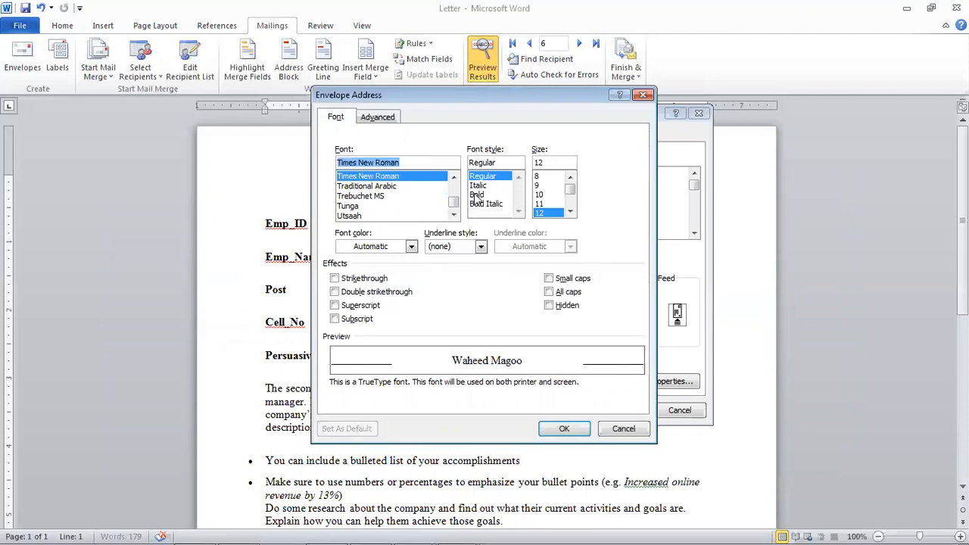
{"action": "left_click", "coordinate": [477, 195]}
{"action": "left_click", "coordinate": [377, 247]}
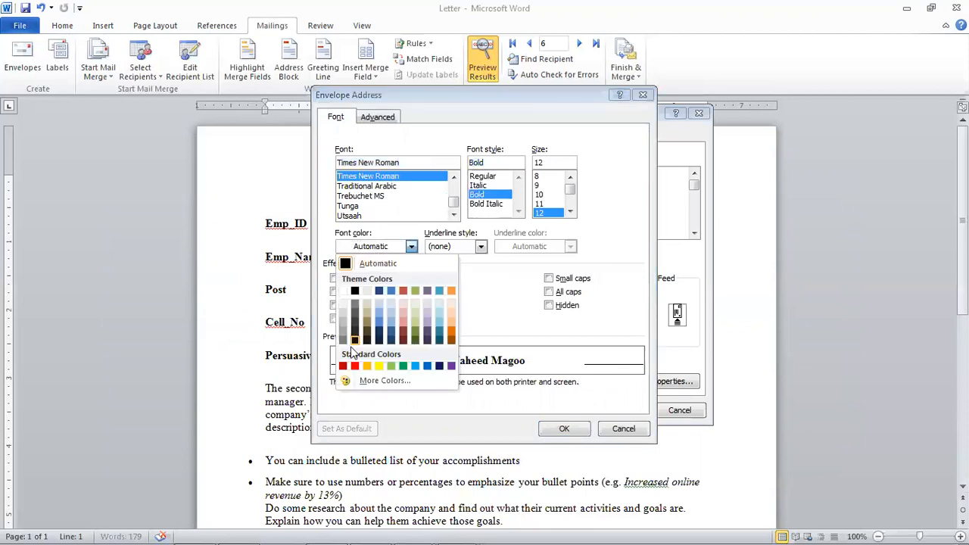
{"action": "left_click", "coordinate": [355, 366]}
{"action": "left_click", "coordinate": [560, 429]}
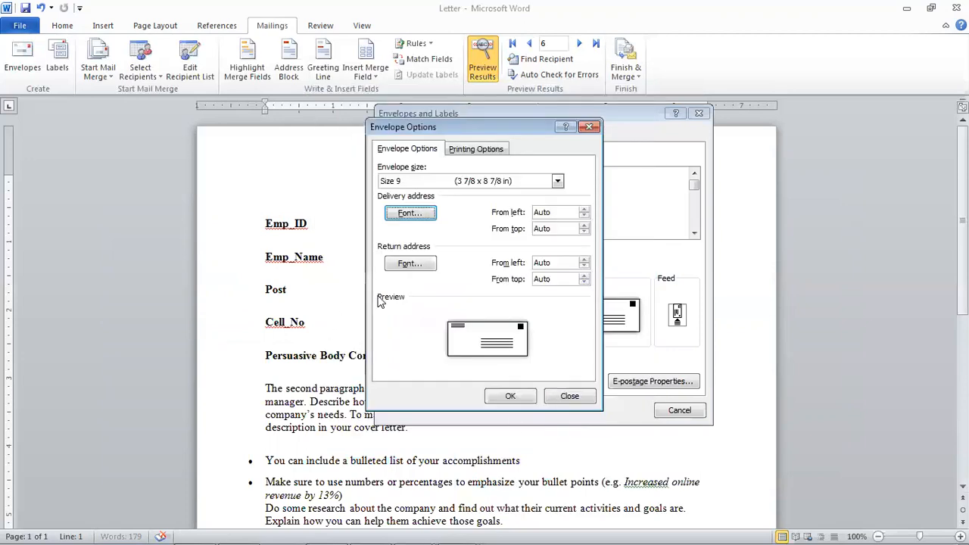
- Set the return address font to Times New Roman, bold, 12 pt, blue, and apply the options
{"action": "left_click", "coordinate": [408, 264]}
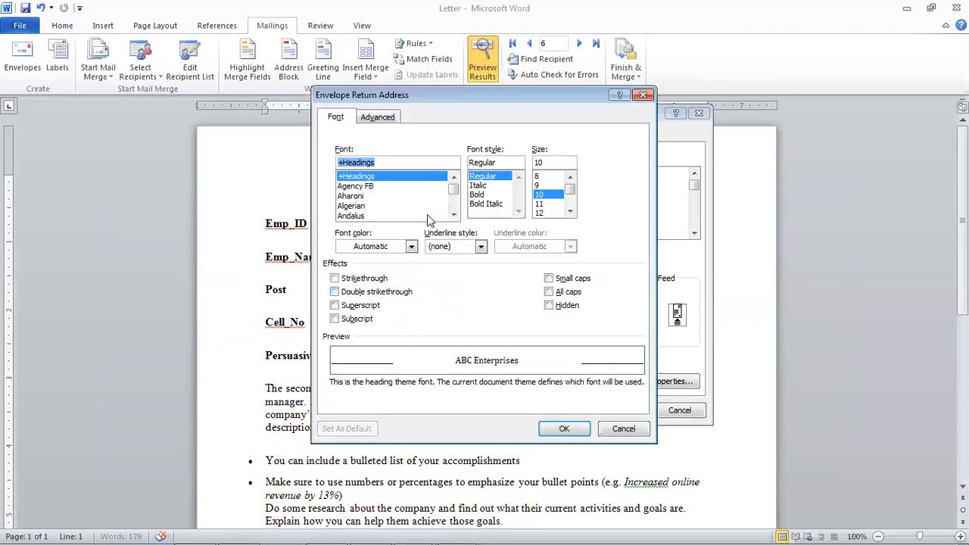
{"action": "type", "text": "time"}
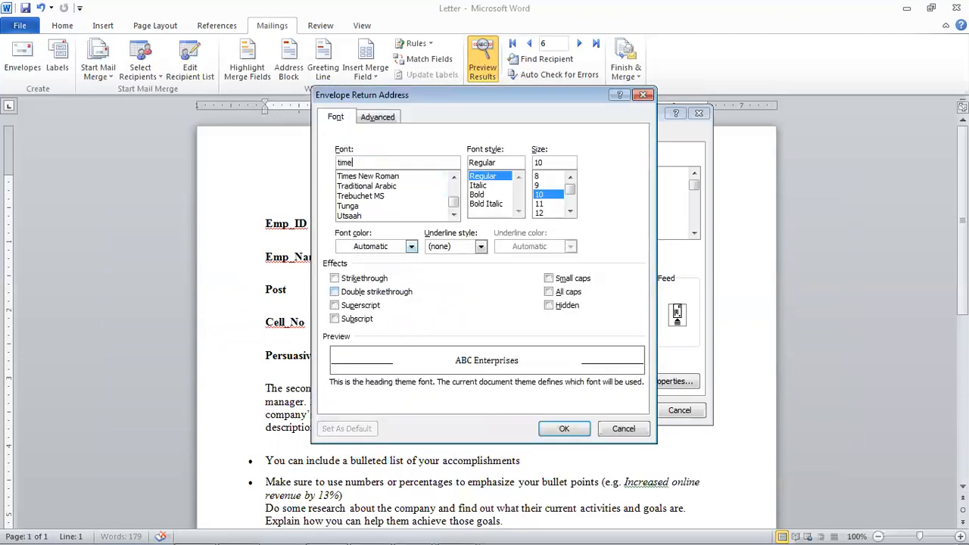
{"action": "left_click", "coordinate": [390, 176]}
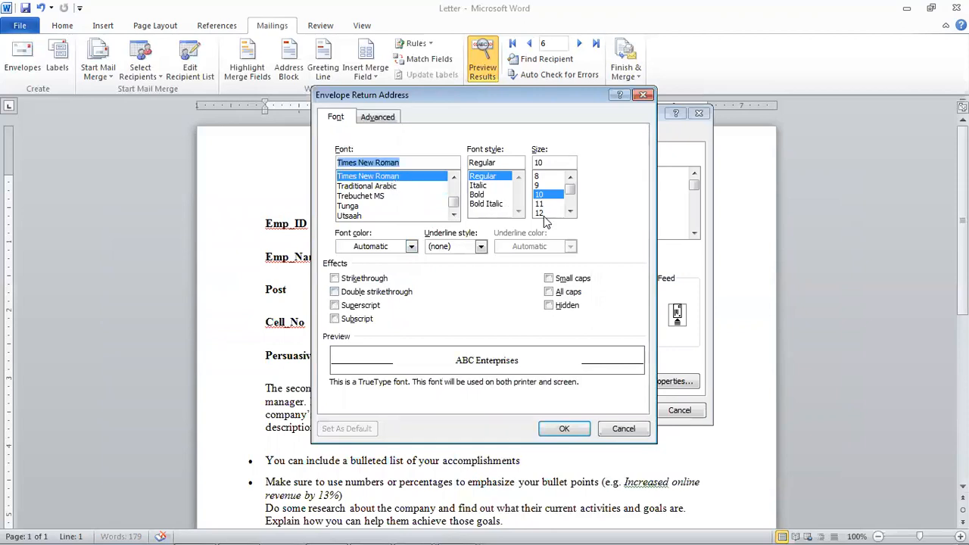
{"action": "left_click", "coordinate": [539, 213]}
{"action": "left_click", "coordinate": [478, 194]}
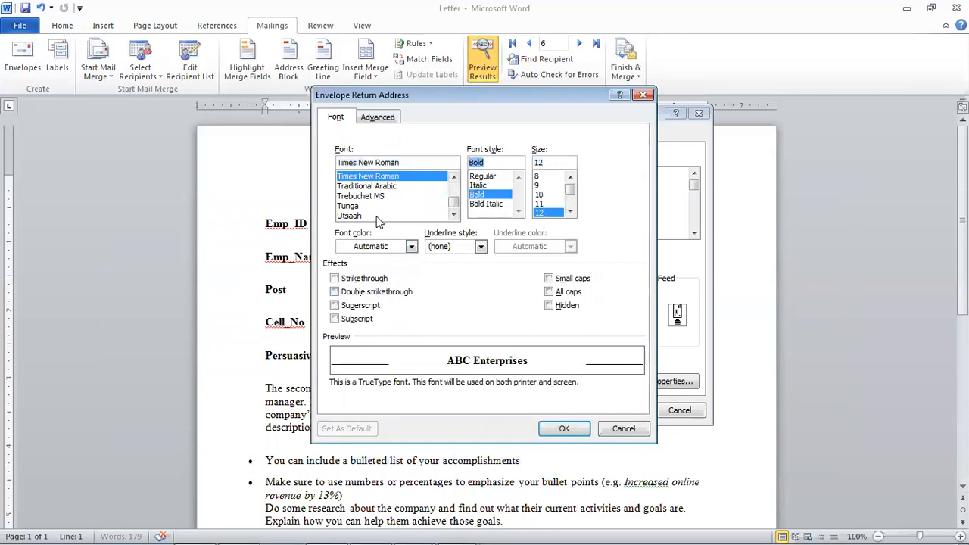
{"action": "left_click", "coordinate": [371, 247]}
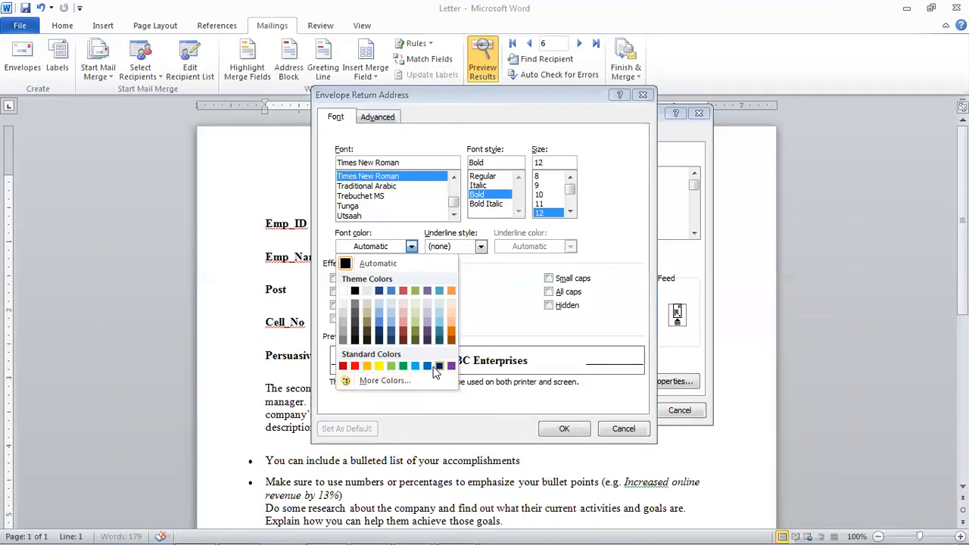
{"action": "left_click", "coordinate": [433, 367]}
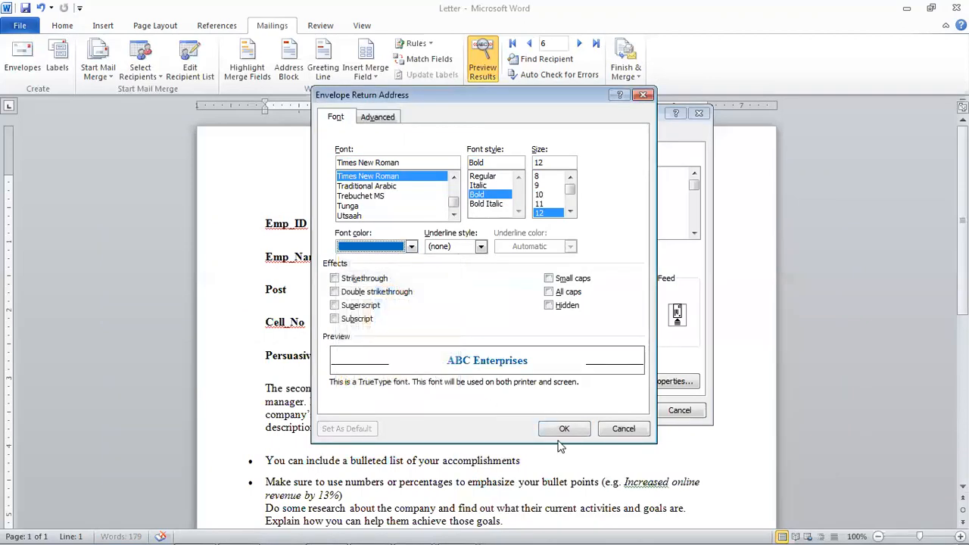
{"action": "left_click", "coordinate": [562, 429]}
{"action": "left_click", "coordinate": [510, 396]}
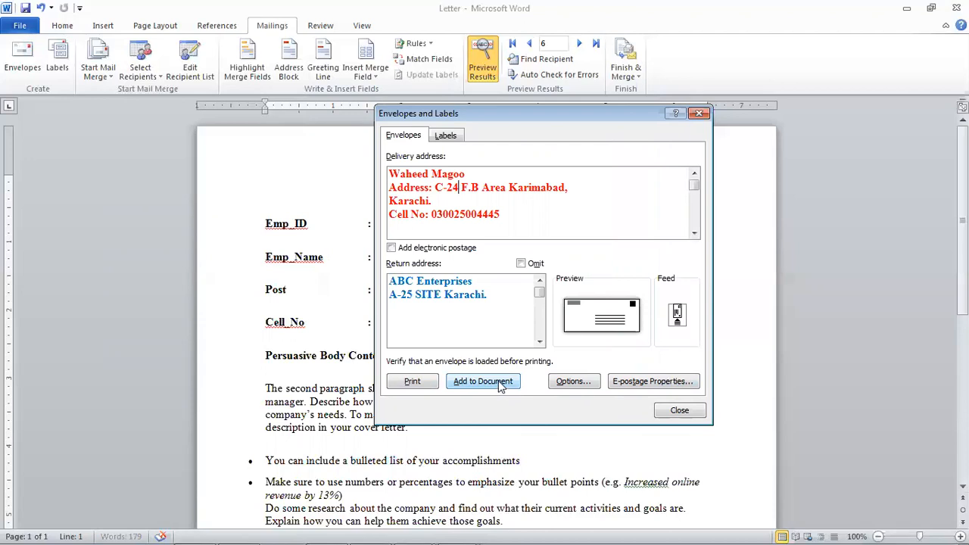
{"action": "left_click", "coordinate": [499, 382]}
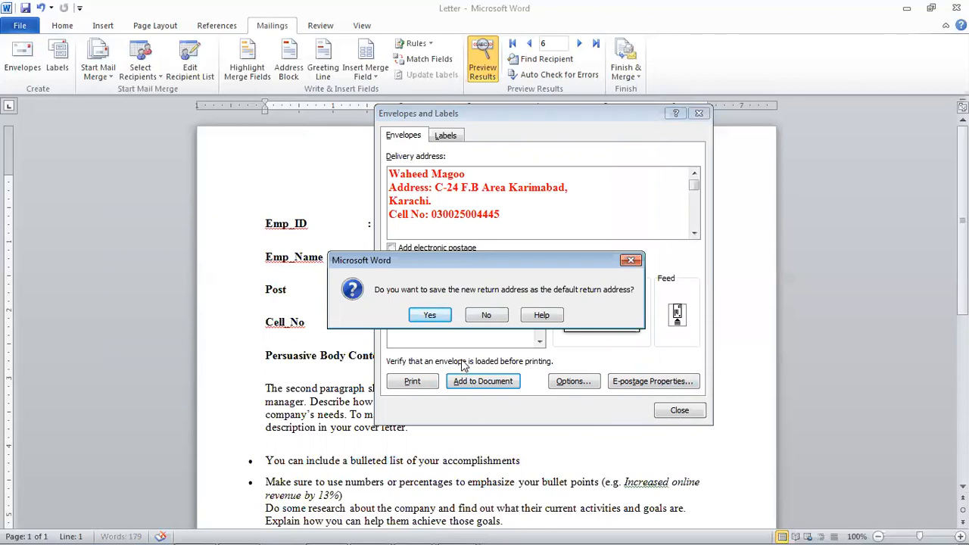
- Keep the new return address as default and check the envelope on page one
{"action": "left_click", "coordinate": [442, 314]}
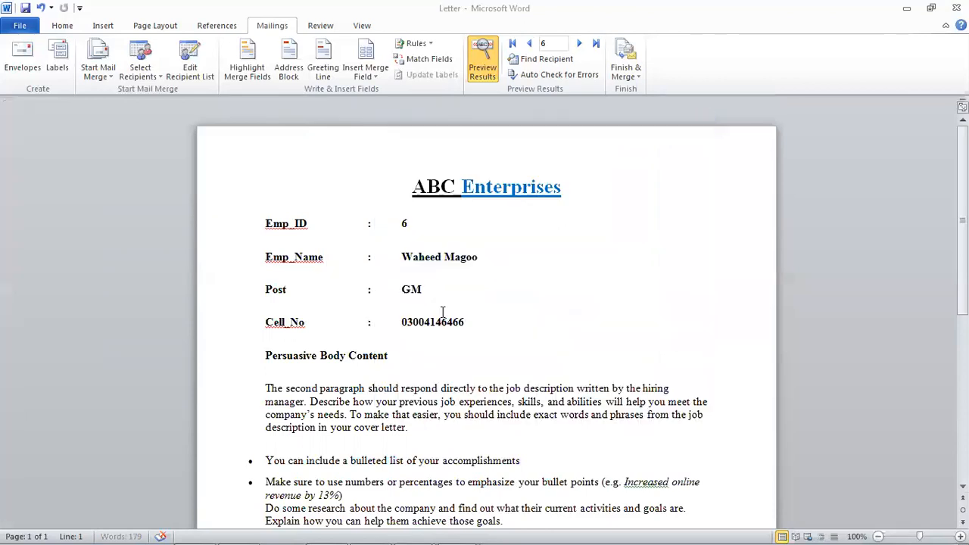
{"action": "scroll", "coordinate": [450, 321], "scroll_direction": "down", "scroll_amount": 14}
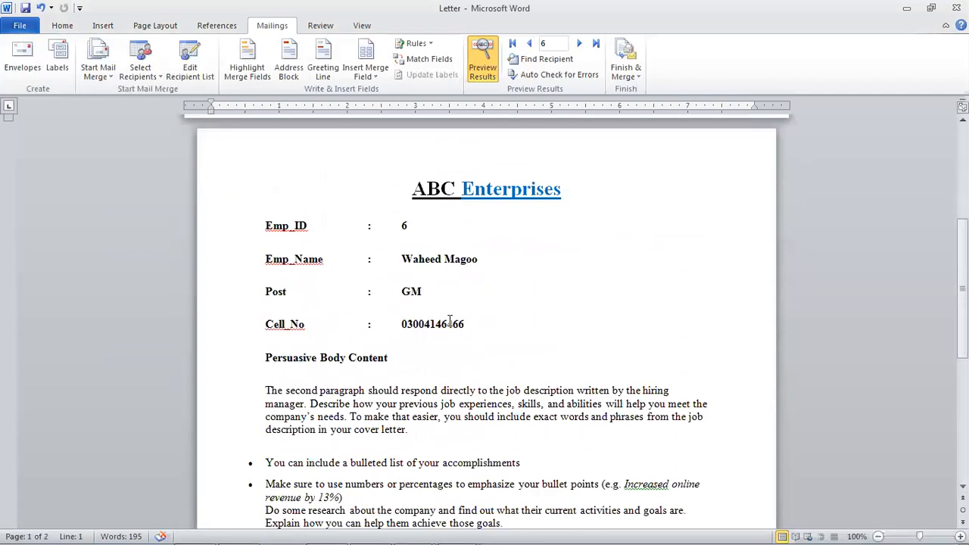
{"action": "scroll", "coordinate": [470, 344], "scroll_direction": "up", "scroll_amount": 15}
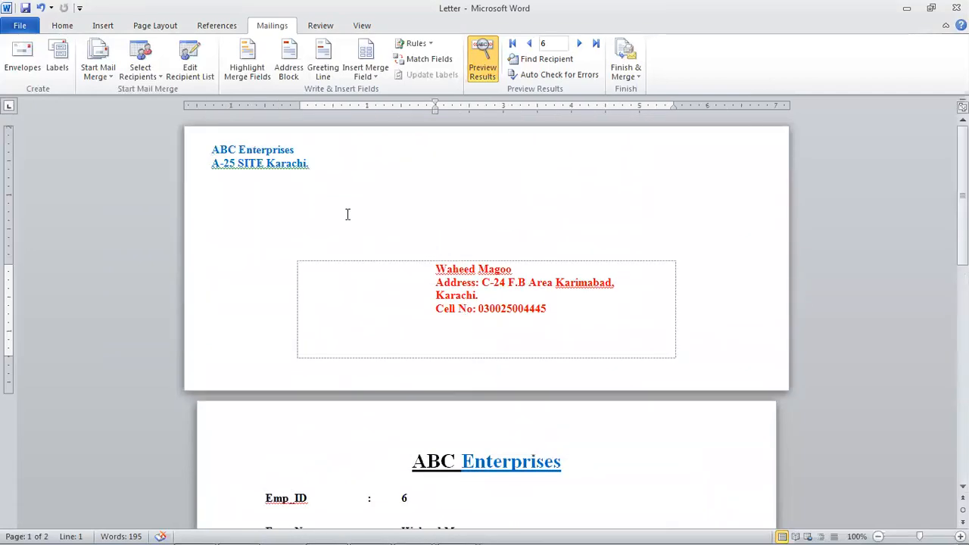
{"action": "left_click", "coordinate": [301, 149]}
{"action": "left_click", "coordinate": [491, 458]}
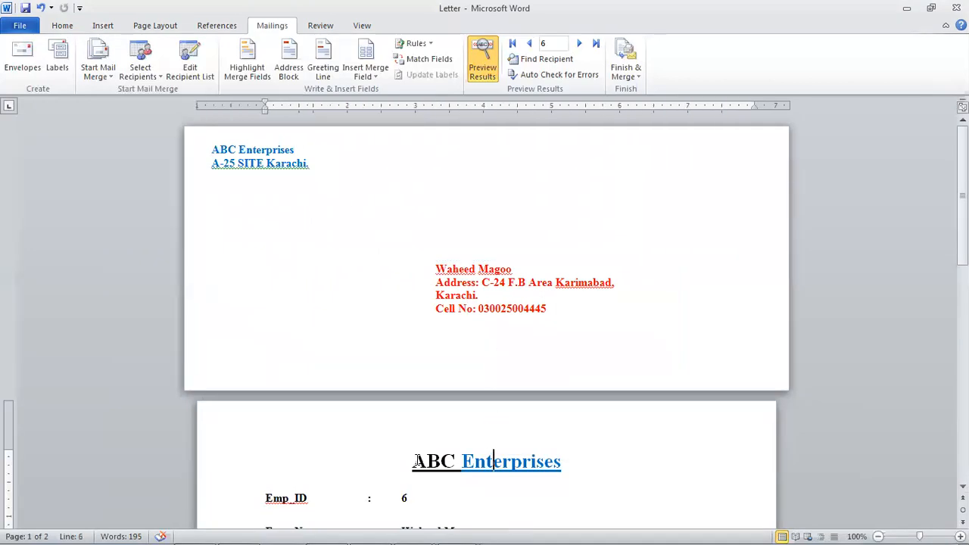
{"action": "left_click", "coordinate": [416, 460]}
{"action": "left_click", "coordinate": [502, 469]}
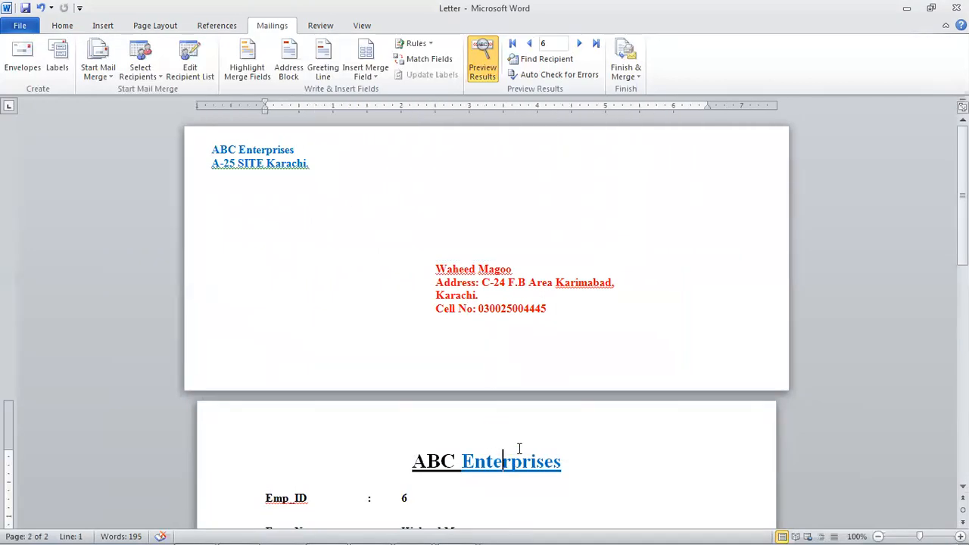
- Review the envelope page, then switch to the open PowerPoint presentation
{"action": "scroll", "coordinate": [521, 424], "scroll_direction": "down", "scroll_amount": 10}
{"action": "scroll", "coordinate": [524, 411], "scroll_direction": "up", "scroll_amount": 10}
{"action": "left_click", "coordinate": [554, 303]}
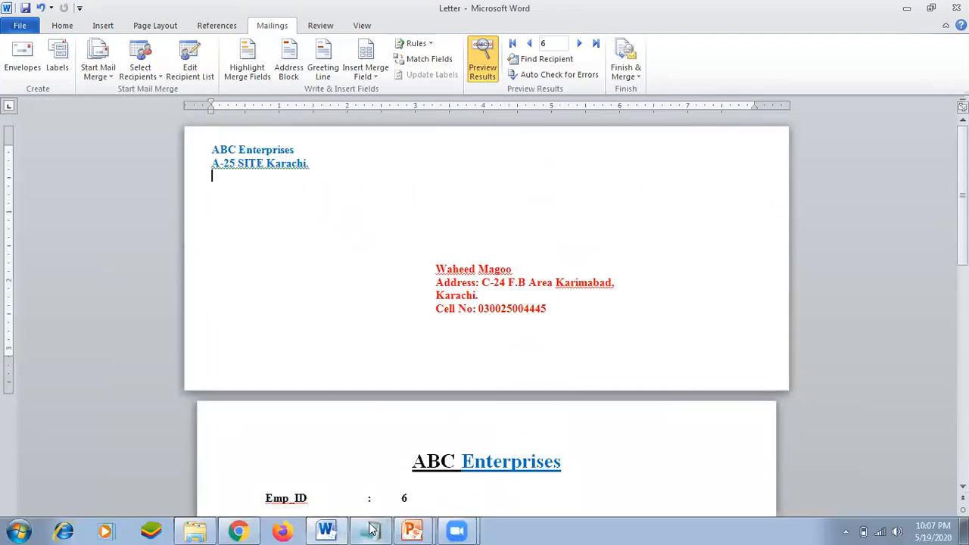
{"action": "left_click", "coordinate": [411, 529]}
{"action": "left_click", "coordinate": [416, 482]}
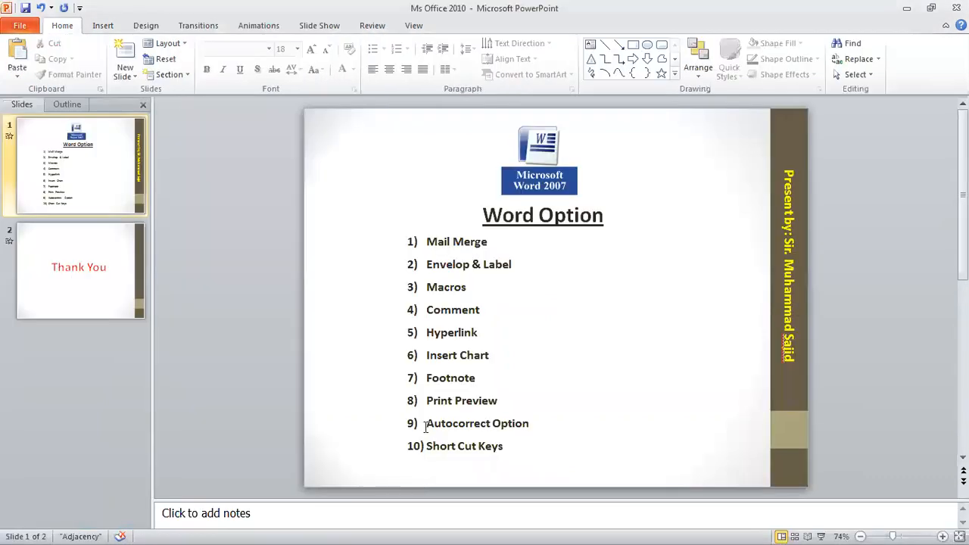
{"action": "left_click", "coordinate": [441, 355]}
{"action": "left_click", "coordinate": [467, 265]}
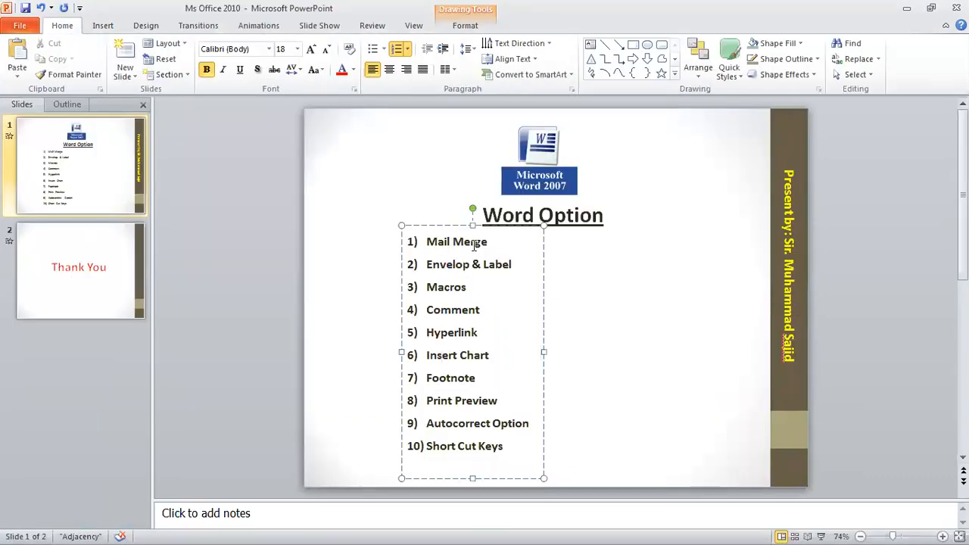
{"action": "left_click", "coordinate": [424, 242]}
{"action": "left_click_drag", "start_coordinate": [439, 242], "coordinate": [492, 243]}
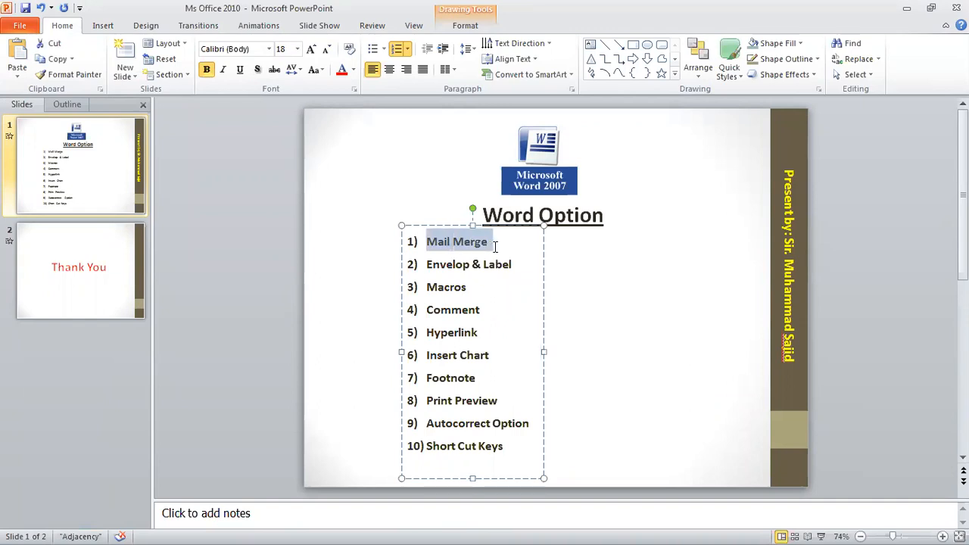
{"action": "left_click_drag", "start_coordinate": [423, 264], "coordinate": [519, 267]}
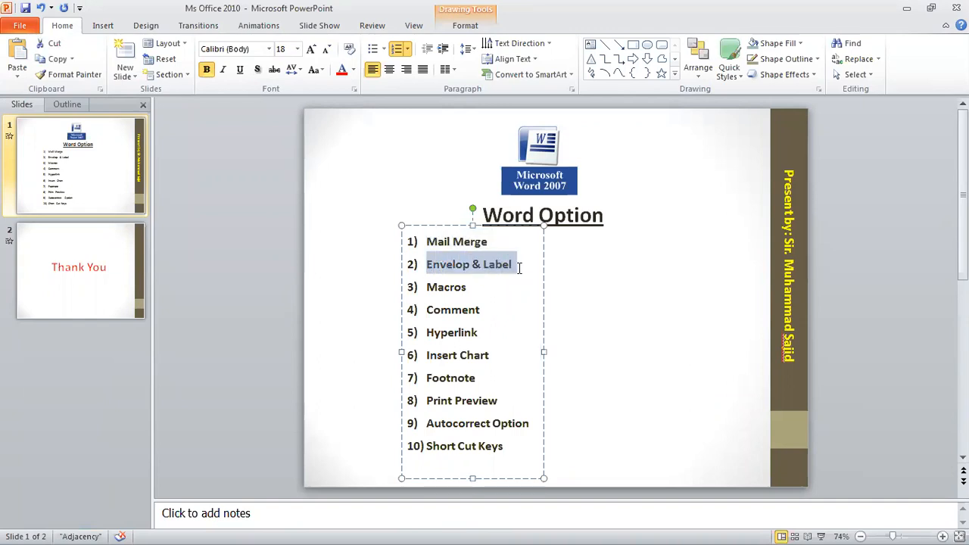
{"action": "left_click", "coordinate": [445, 288]}
{"action": "left_click_drag", "start_coordinate": [425, 310], "coordinate": [481, 310]}
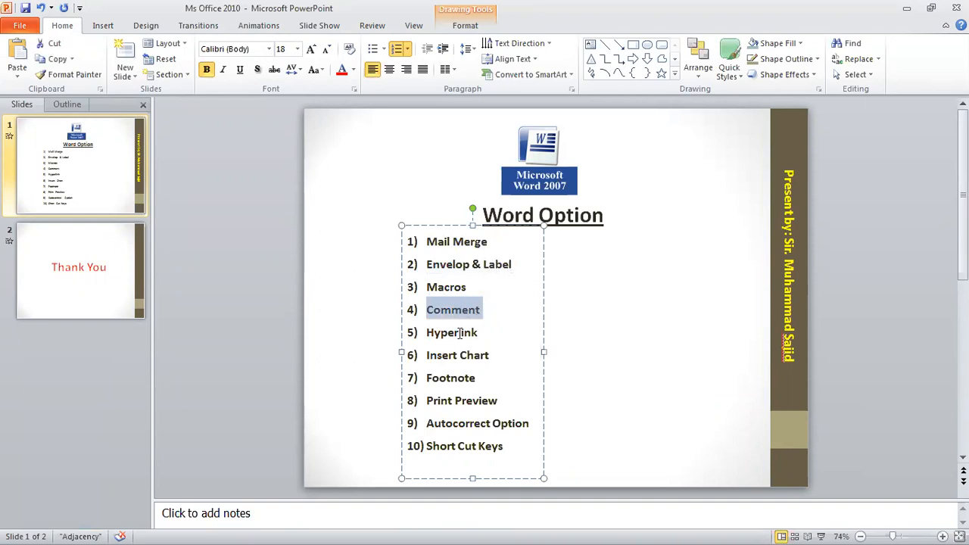
{"action": "left_click_drag", "start_coordinate": [427, 333], "coordinate": [506, 326]}
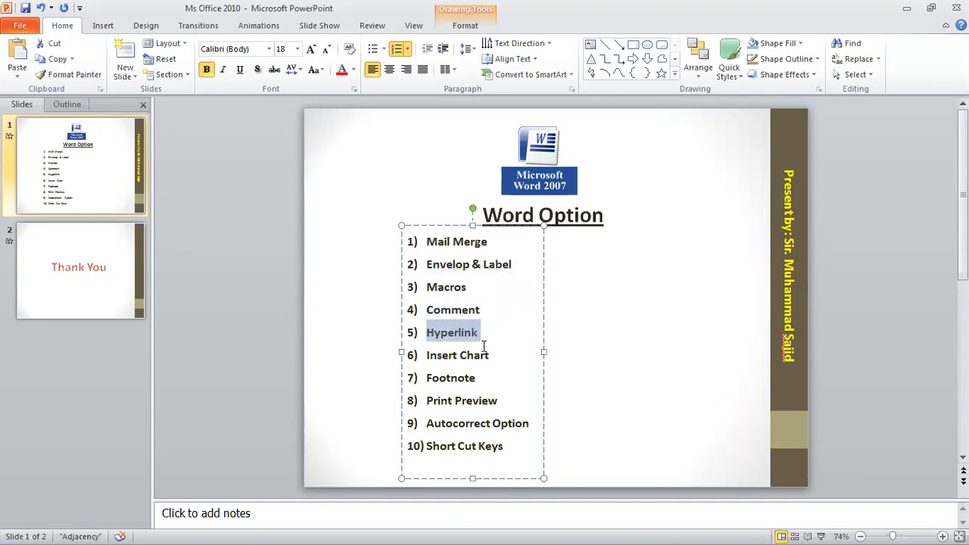
{"action": "left_click", "coordinate": [443, 288]}
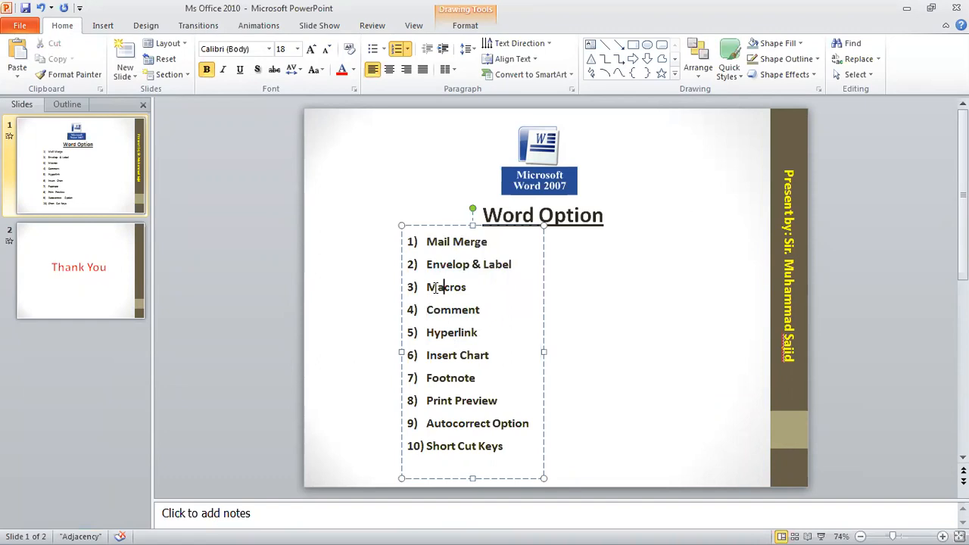
{"action": "left_click", "coordinate": [450, 311]}
{"action": "key", "text": "super"}
- Return to the Word letter, select 'description' in the body paragraph, and show the Review tools
{"action": "left_click", "coordinate": [325, 530]}
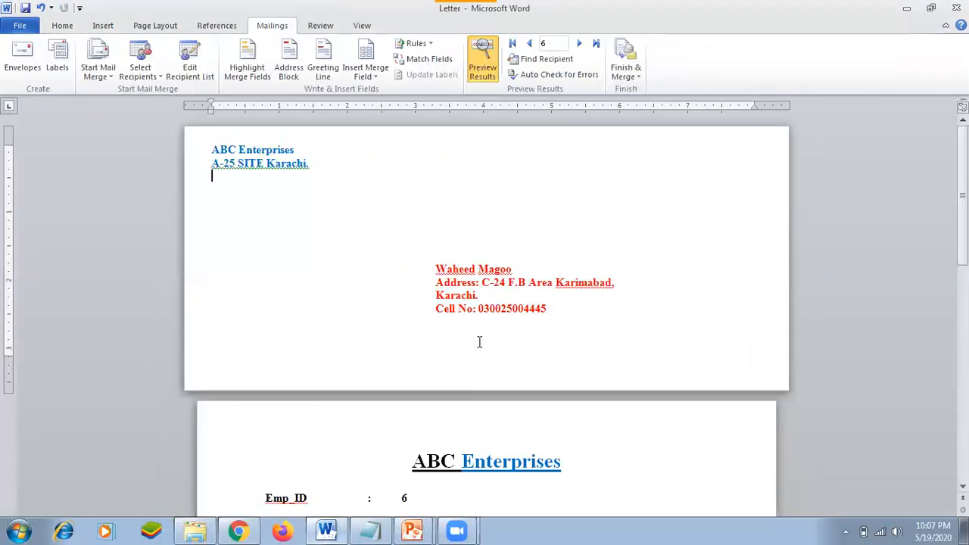
{"action": "scroll", "coordinate": [454, 454], "scroll_direction": "down", "scroll_amount": 10}
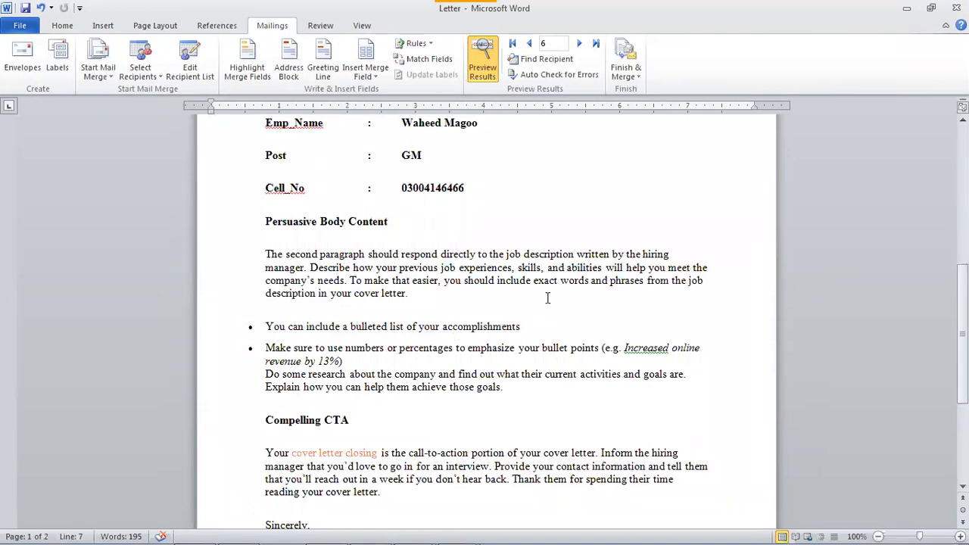
{"action": "left_click", "coordinate": [526, 386]}
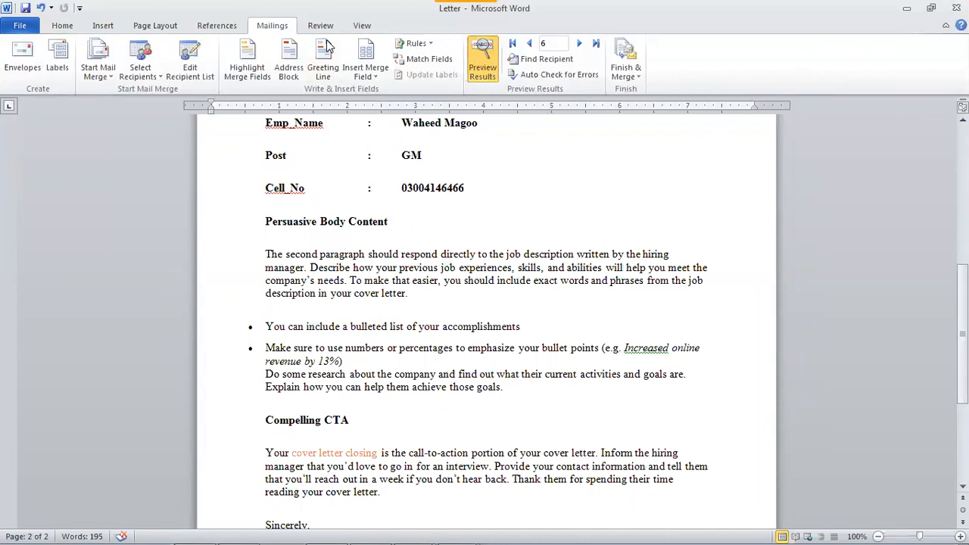
{"action": "left_click", "coordinate": [524, 255]}
{"action": "left_click_drag", "start_coordinate": [525, 253], "coordinate": [574, 255]}
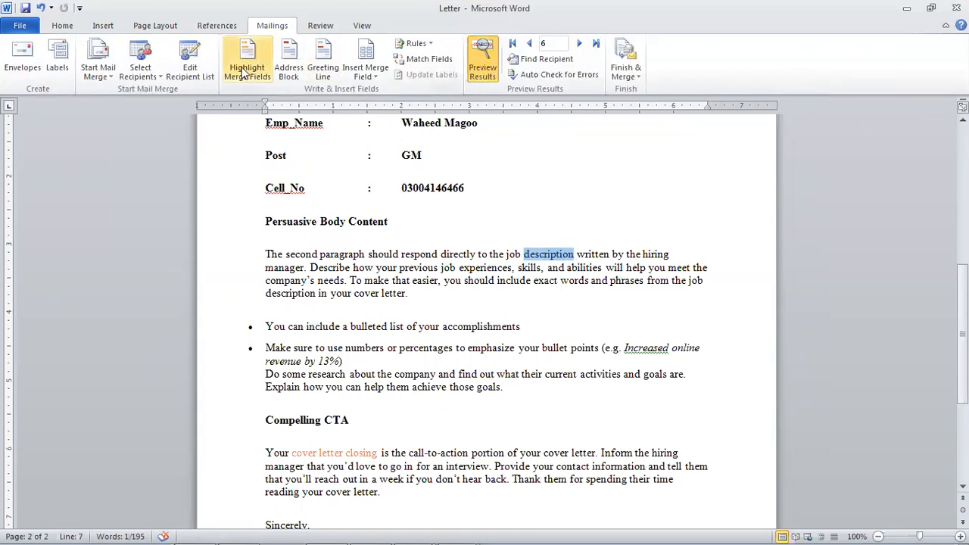
{"action": "left_click", "coordinate": [318, 27]}
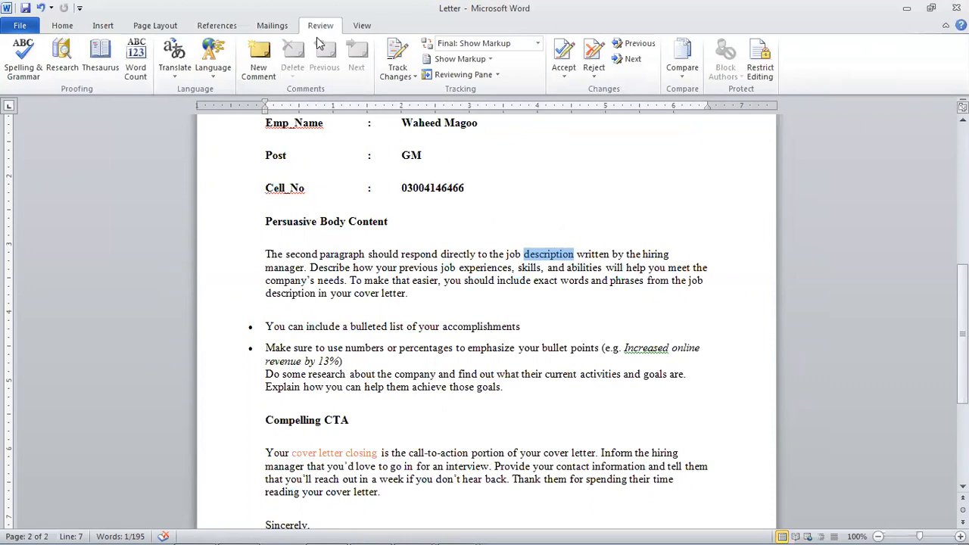
- Add the comment 'This is My main Point' to the word description
{"action": "left_click", "coordinate": [263, 78]}
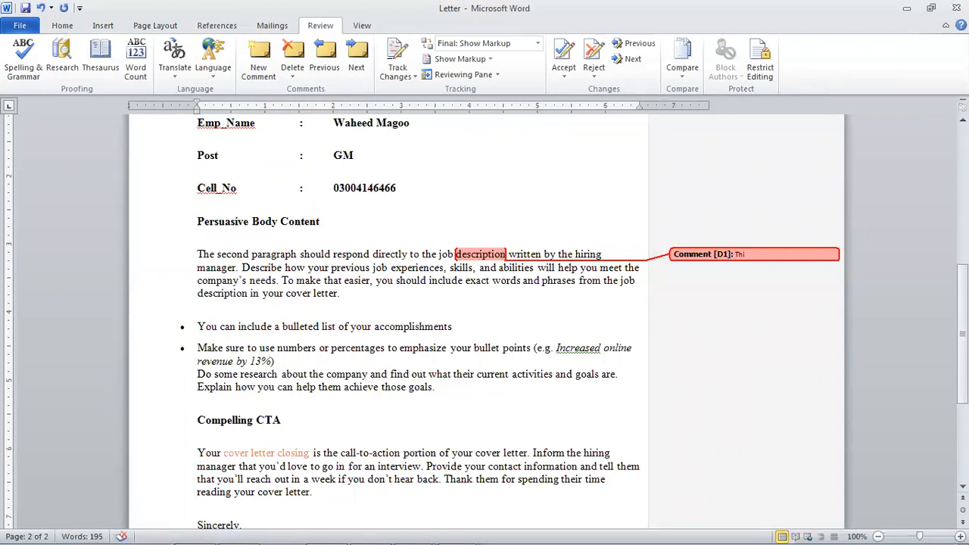
{"action": "type", "text": "This is My main Point"}
{"action": "left_click", "coordinate": [321, 269]}
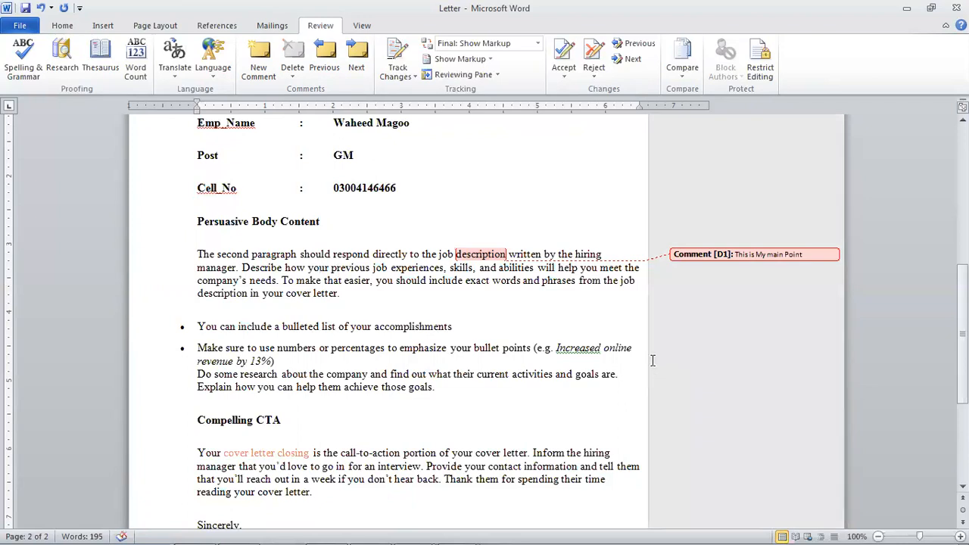
{"action": "left_click", "coordinate": [566, 374]}
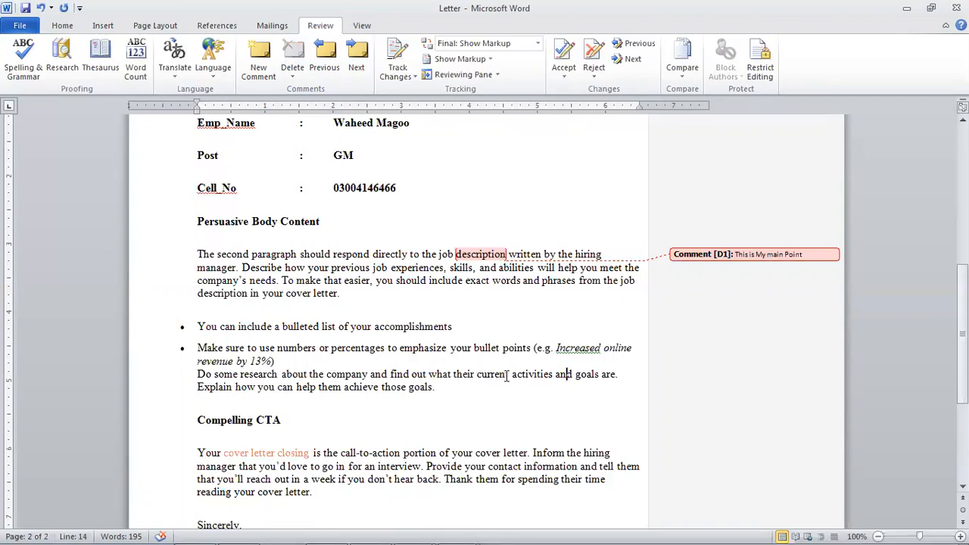
- Select the word activities and attach the comment 'We Give Technology' to it
{"action": "left_click_drag", "start_coordinate": [512, 374], "coordinate": [554, 374]}
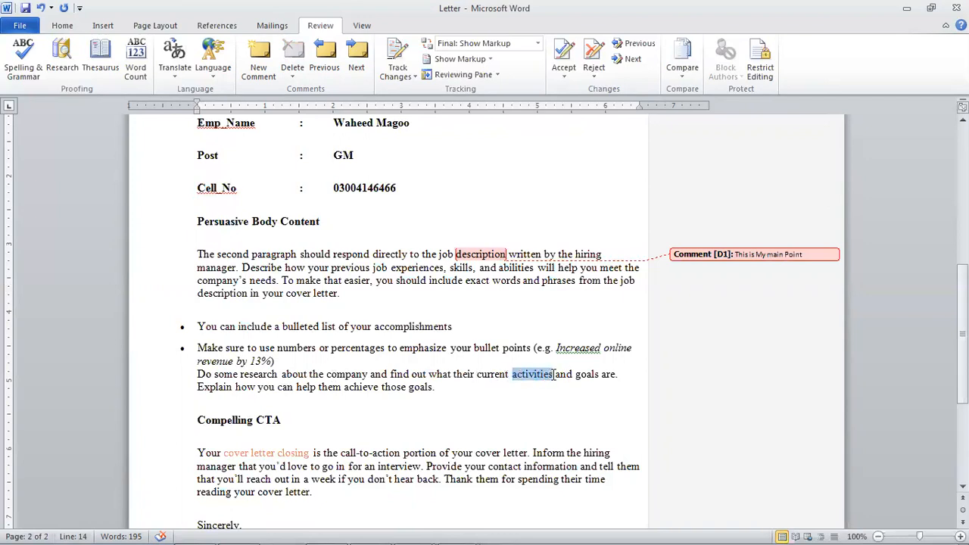
{"action": "left_click", "coordinate": [271, 68]}
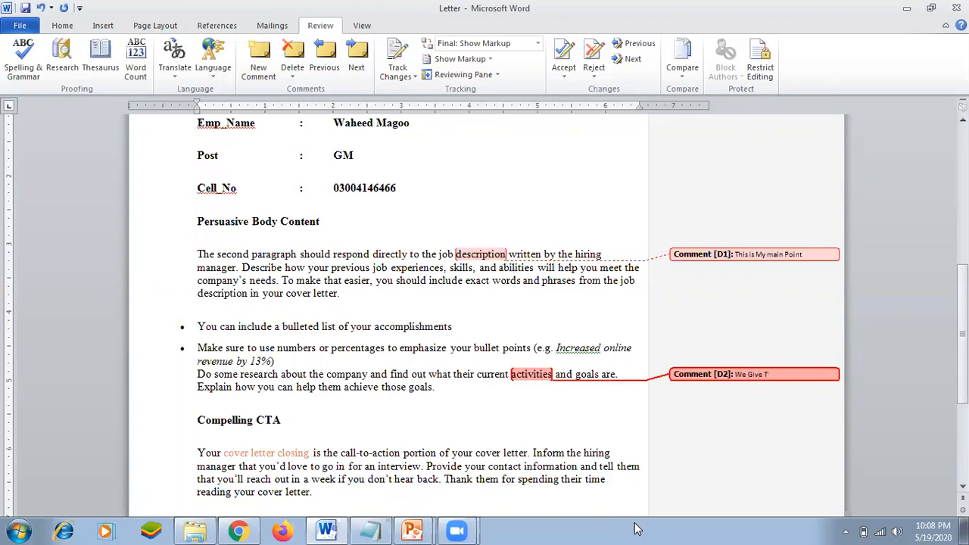
{"action": "type", "text": "We Give Technology"}
{"action": "left_click", "coordinate": [543, 416]}
{"action": "scroll", "coordinate": [147, 376], "scroll_direction": "down", "scroll_amount": 3}
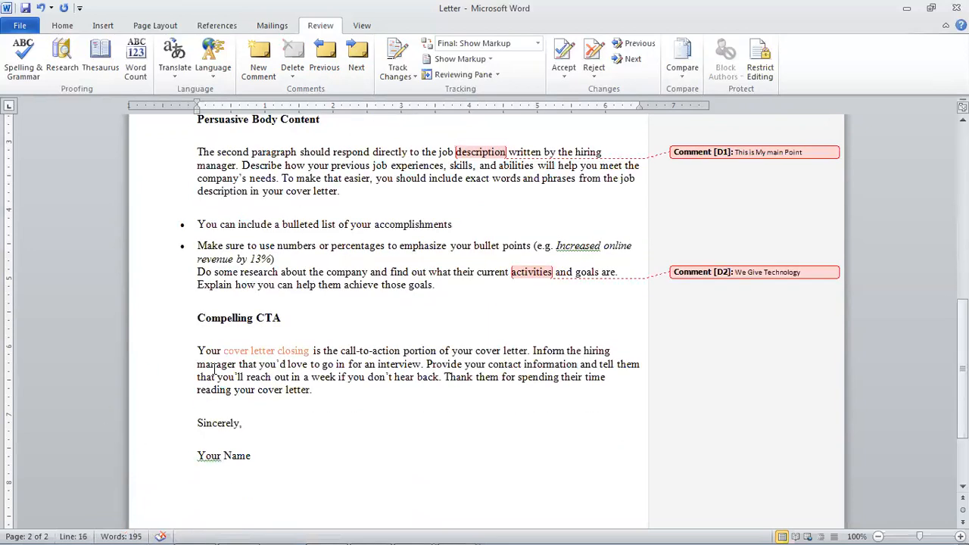
{"action": "scroll", "coordinate": [216, 370], "scroll_direction": "up", "scroll_amount": 7}
{"action": "scroll", "coordinate": [216, 369], "scroll_direction": "up", "scroll_amount": 3}
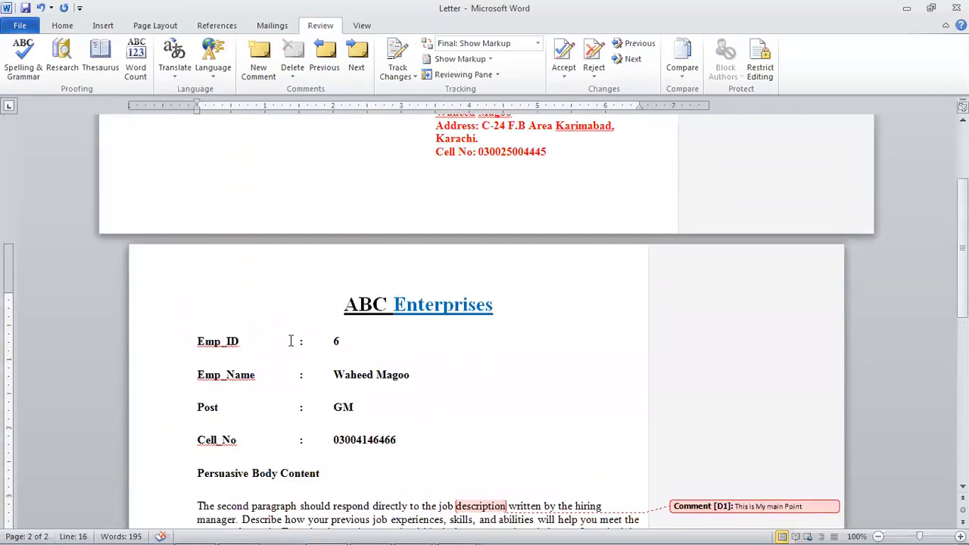
{"action": "left_click", "coordinate": [399, 374]}
{"action": "scroll", "coordinate": [393, 407], "scroll_direction": "down", "scroll_amount": 1}
{"action": "scroll", "coordinate": [394, 407], "scroll_direction": "down", "scroll_amount": 5}
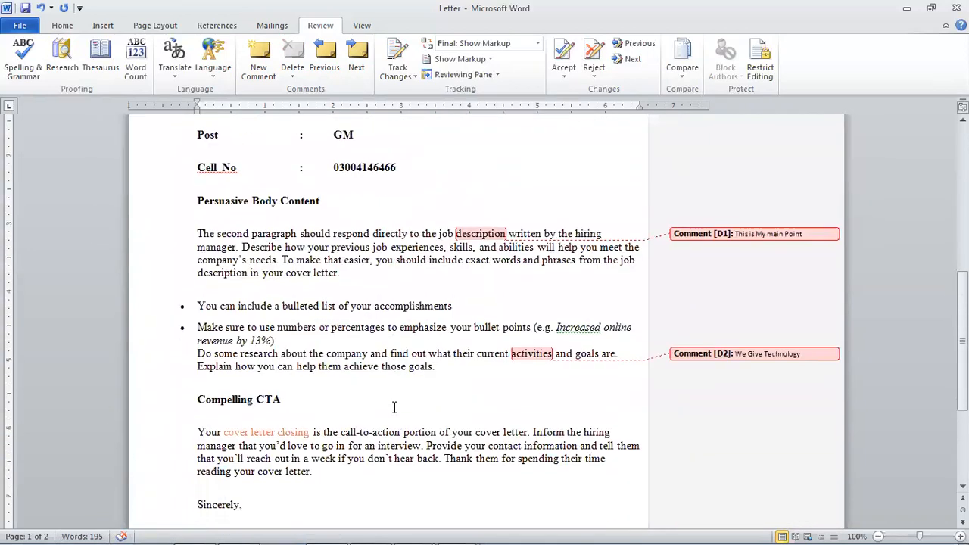
{"action": "left_click", "coordinate": [425, 366]}
{"action": "scroll", "coordinate": [381, 446], "scroll_direction": "up", "scroll_amount": 5}
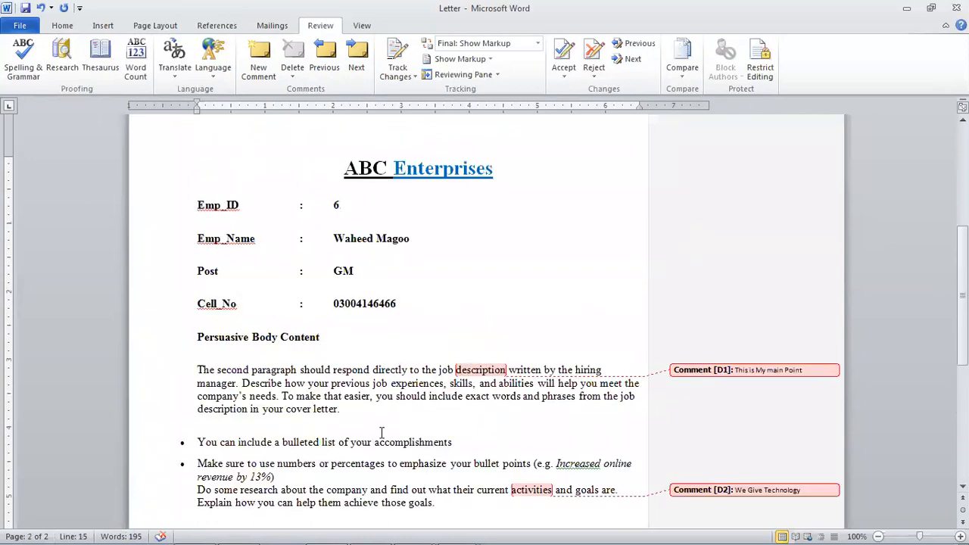
{"action": "scroll", "coordinate": [360, 383], "scroll_direction": "up", "scroll_amount": 2}
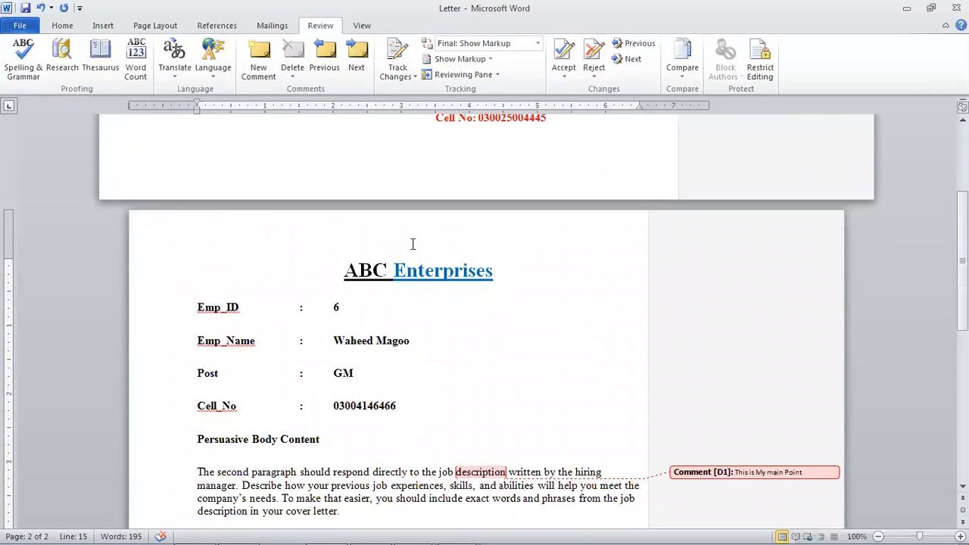
- Select and deselect the ABC Enterprises heading, then bring up the Windows Start menu
{"action": "left_click", "coordinate": [351, 271]}
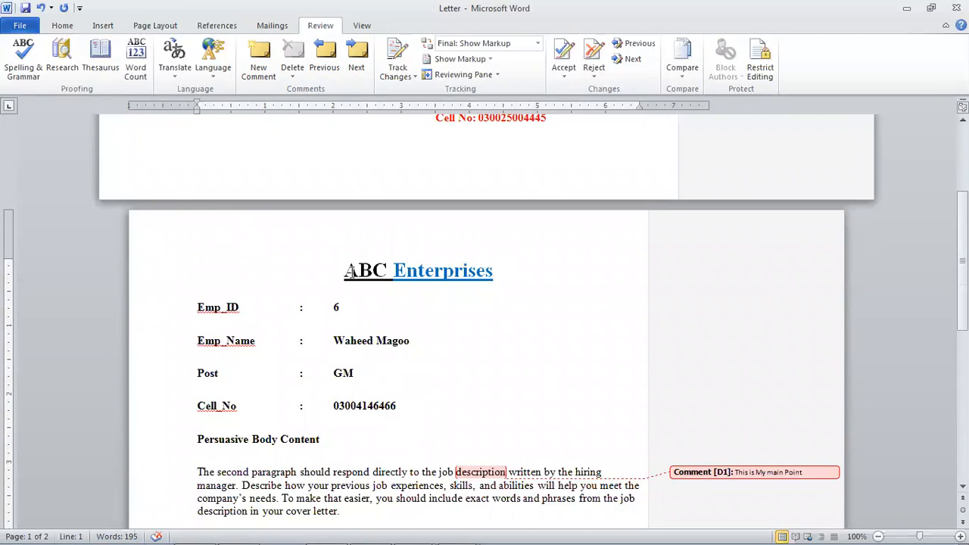
{"action": "left_click_drag", "start_coordinate": [348, 271], "coordinate": [448, 301]}
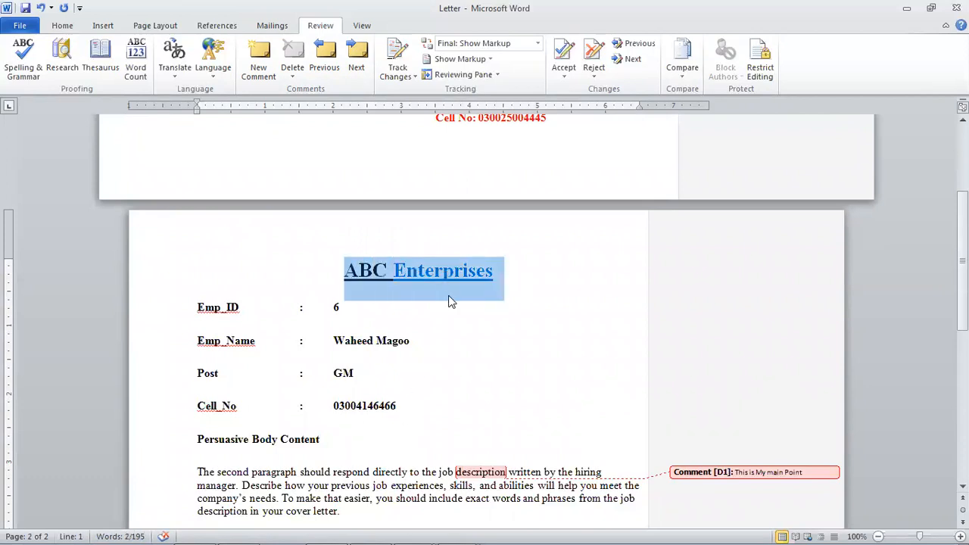
{"action": "left_click", "coordinate": [449, 301]}
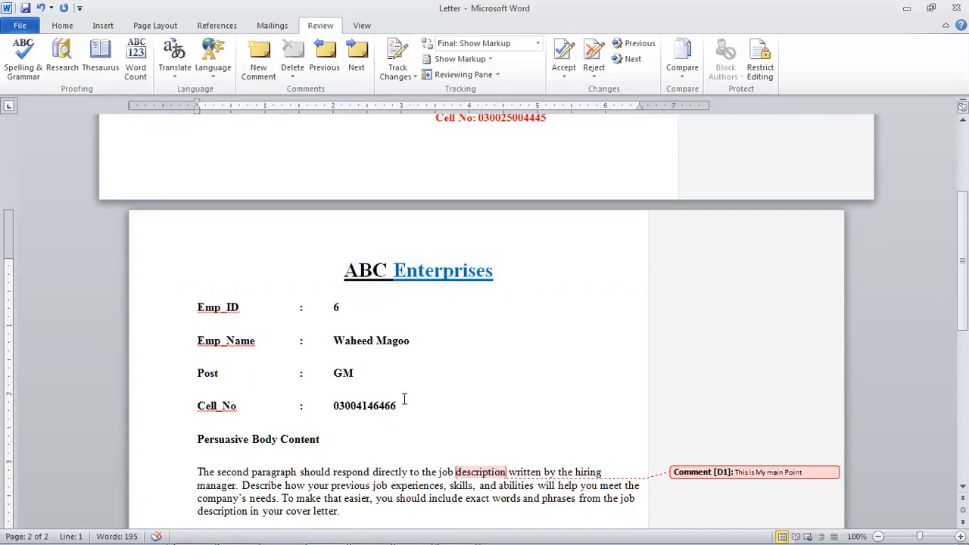
{"action": "left_click", "coordinate": [392, 278]}
{"action": "key", "text": "super"}
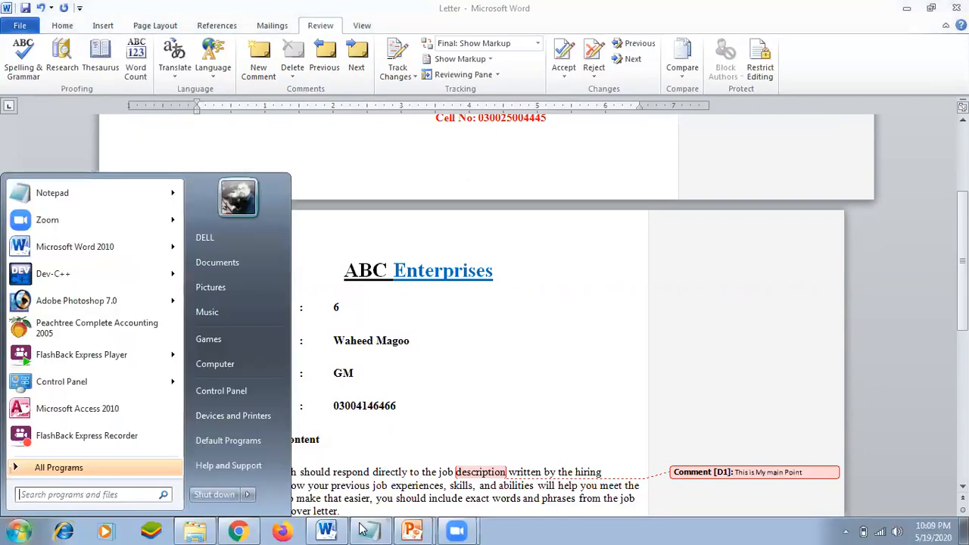
- Browse the Balance Careers letter-format and Salutation Examples pages in Chrome, then return to the Letter
{"action": "left_click", "coordinate": [237, 529]}
{"action": "left_click", "coordinate": [238, 530]}
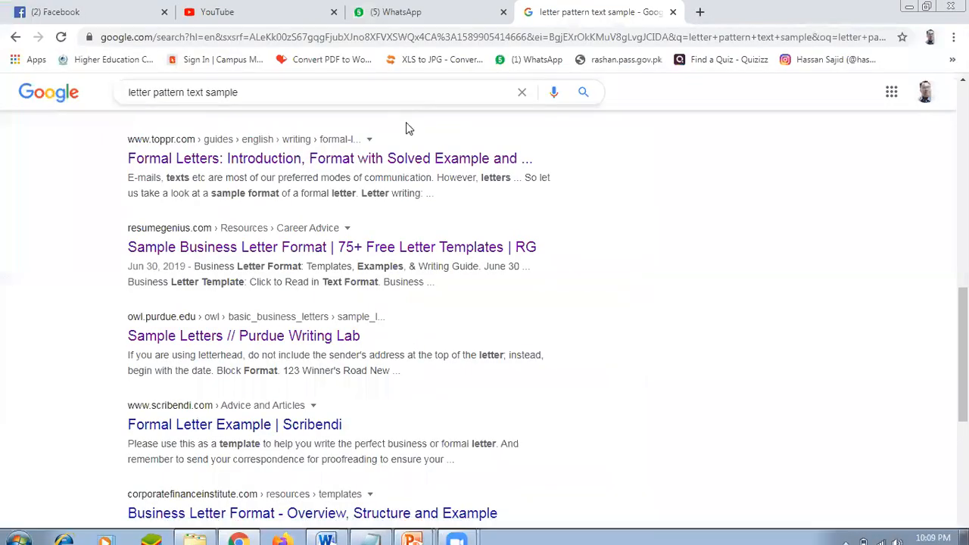
{"action": "scroll", "coordinate": [325, 244], "scroll_direction": "up", "scroll_amount": 10}
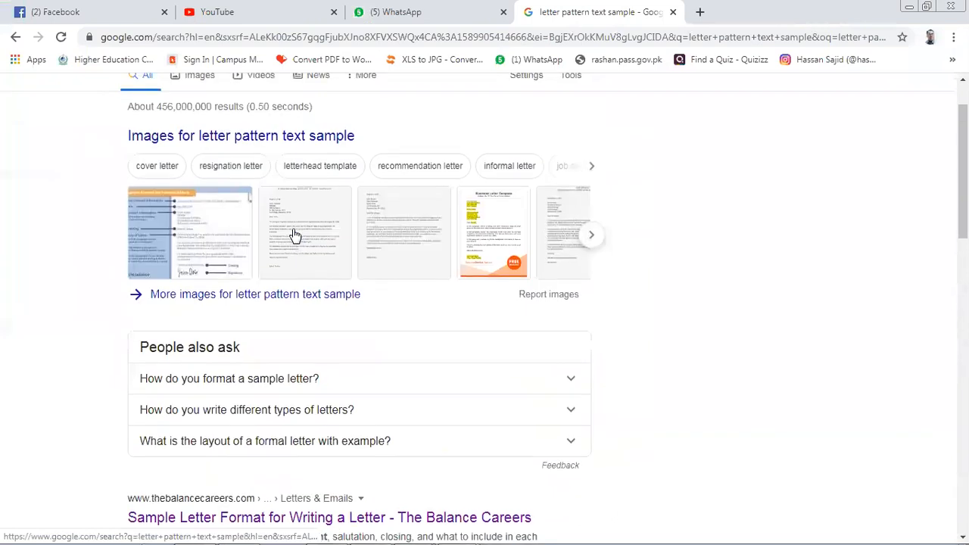
{"action": "scroll", "coordinate": [293, 231], "scroll_direction": "down", "scroll_amount": 4}
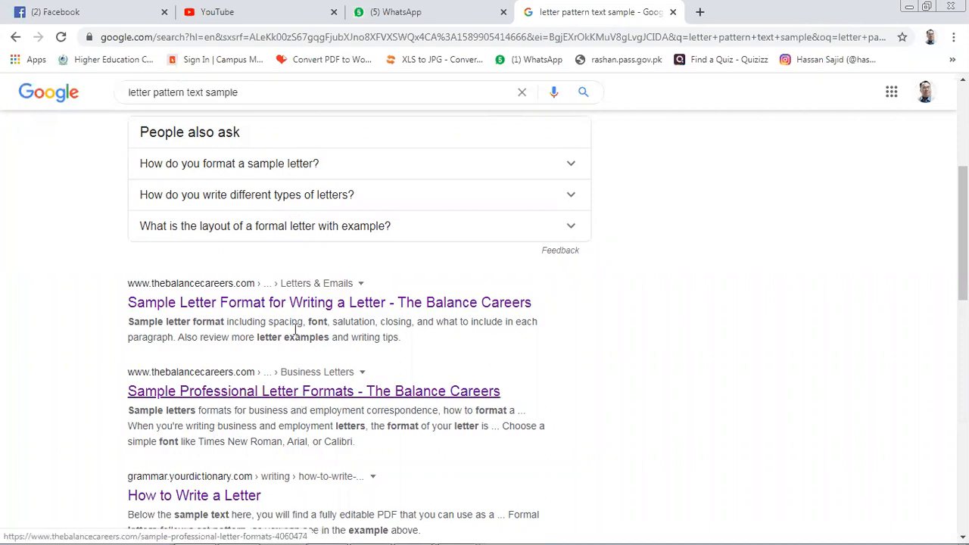
{"action": "left_click", "coordinate": [302, 305]}
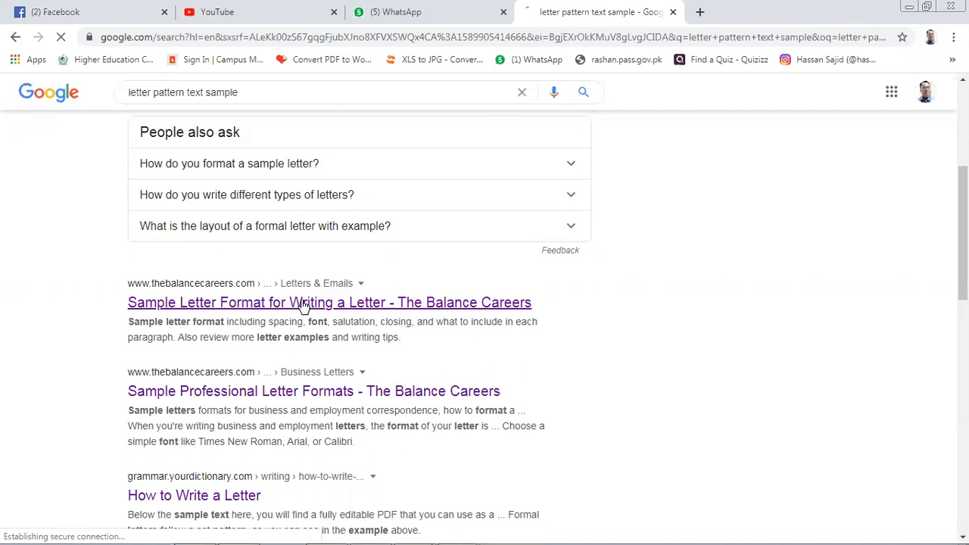
{"action": "scroll", "coordinate": [320, 335], "scroll_direction": "down", "scroll_amount": 15}
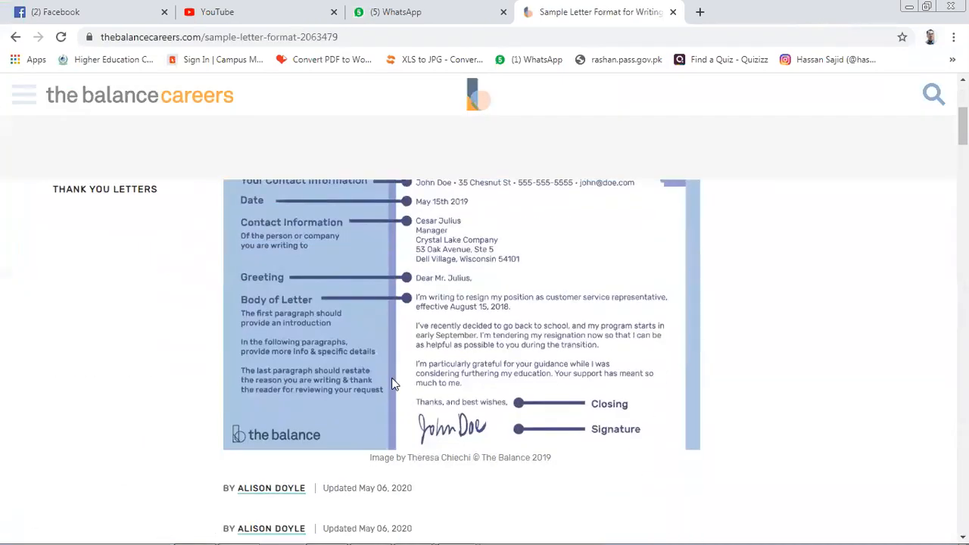
{"action": "scroll", "coordinate": [426, 443], "scroll_direction": "down", "scroll_amount": 3}
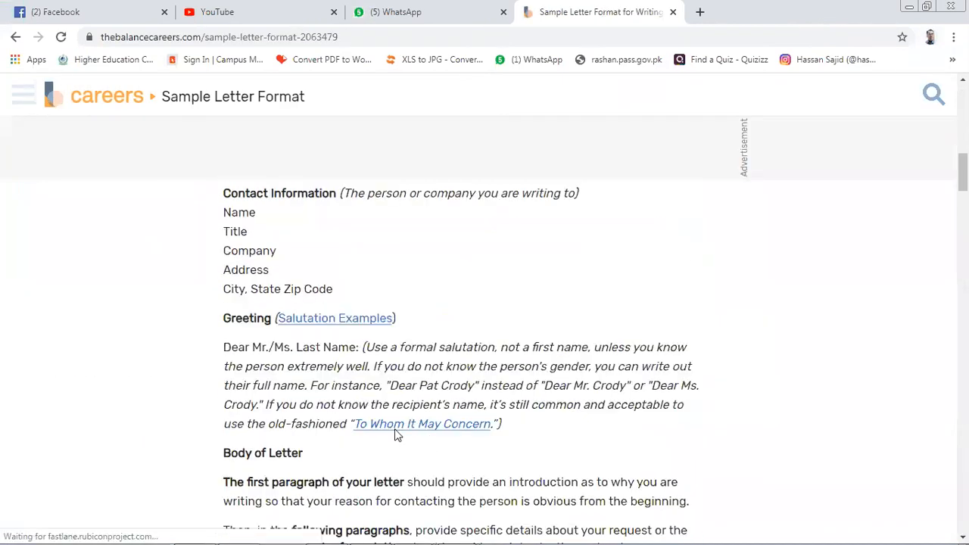
{"action": "left_click", "coordinate": [340, 322]}
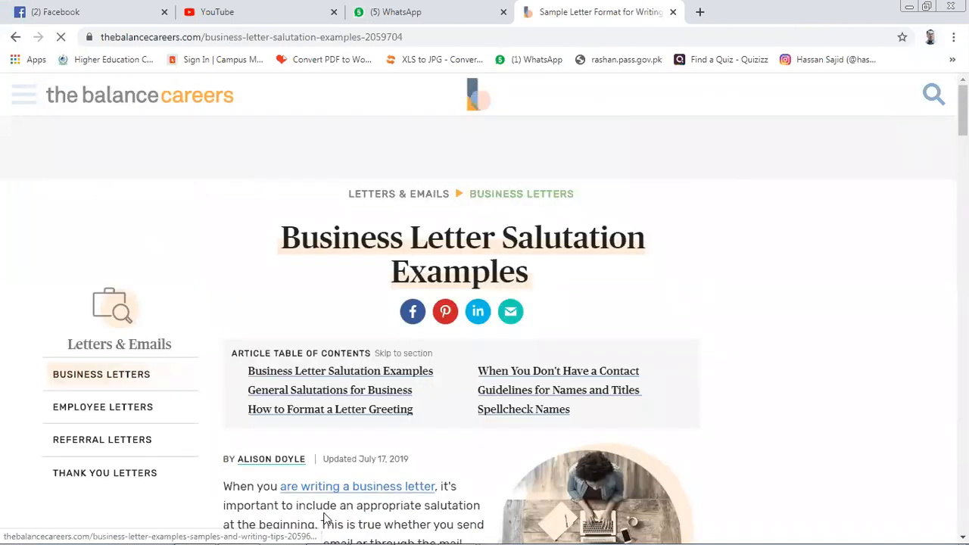
{"action": "key", "text": "alt+Tab"}
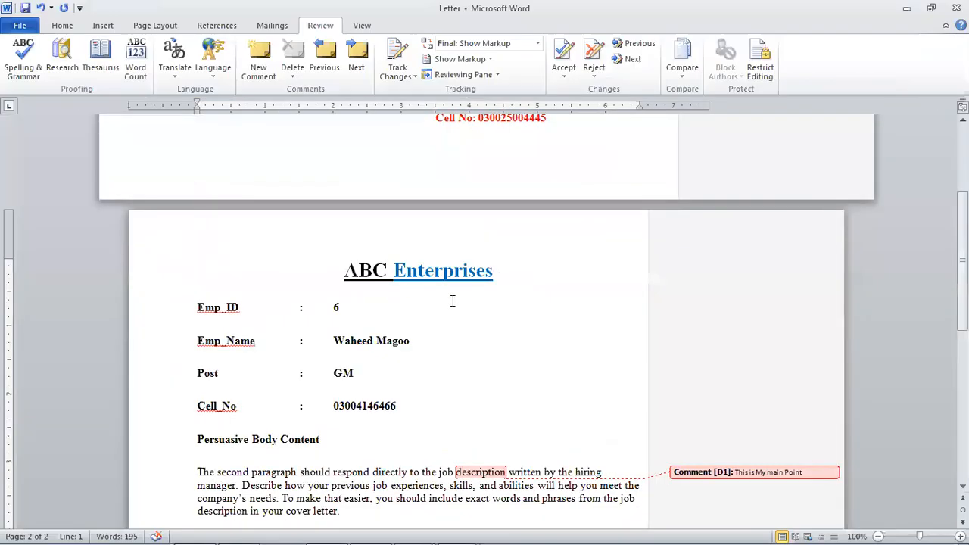
- Scroll to the top of the letter and select the ABC Enterprises title
{"action": "scroll", "coordinate": [424, 386], "scroll_direction": "down", "scroll_amount": 4}
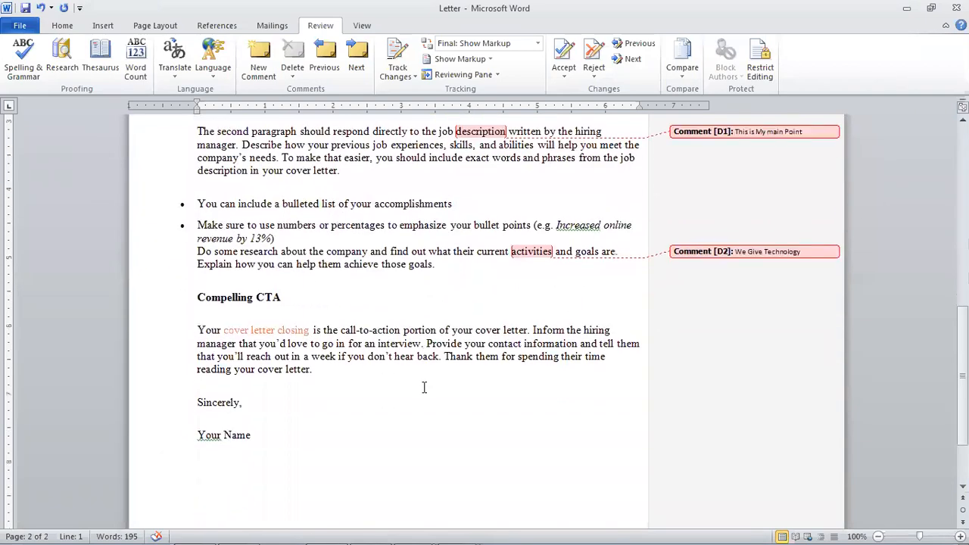
{"action": "scroll", "coordinate": [425, 386], "scroll_direction": "up", "scroll_amount": 3}
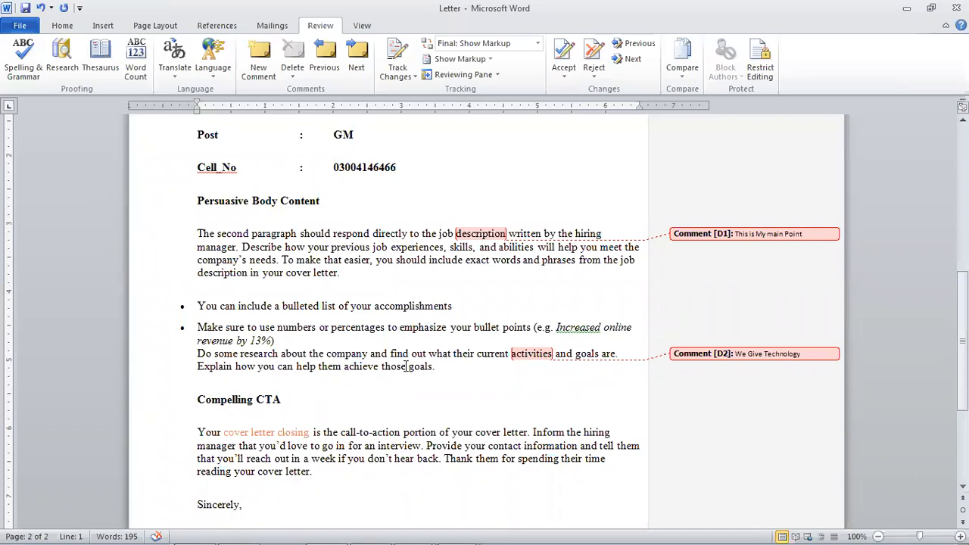
{"action": "scroll", "coordinate": [444, 329], "scroll_direction": "up", "scroll_amount": 2}
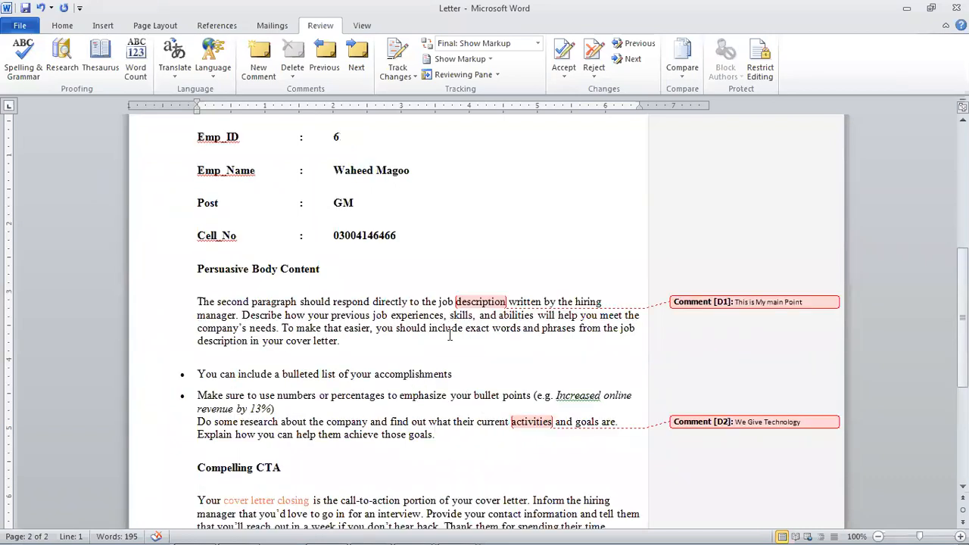
{"action": "scroll", "coordinate": [351, 317], "scroll_direction": "up", "scroll_amount": 2}
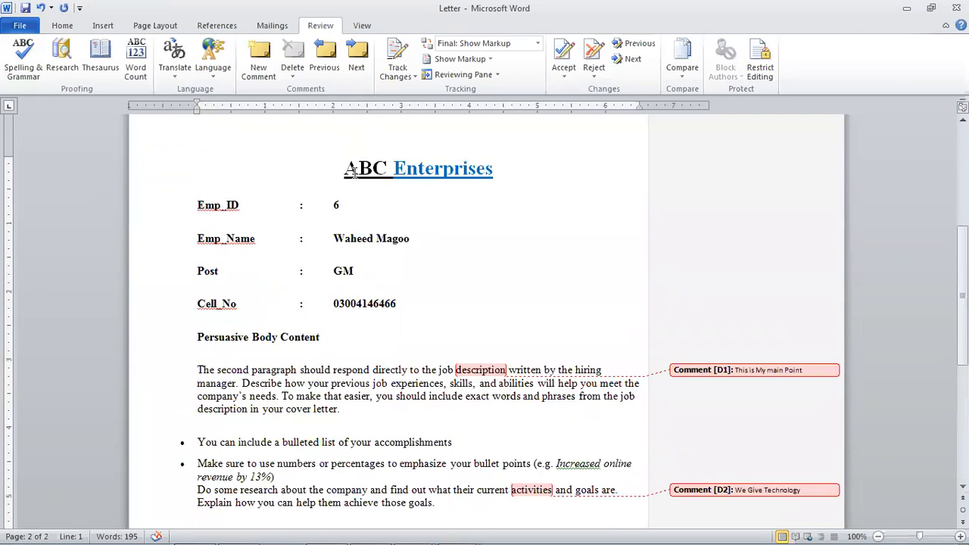
{"action": "left_click_drag", "start_coordinate": [345, 168], "coordinate": [479, 181]}
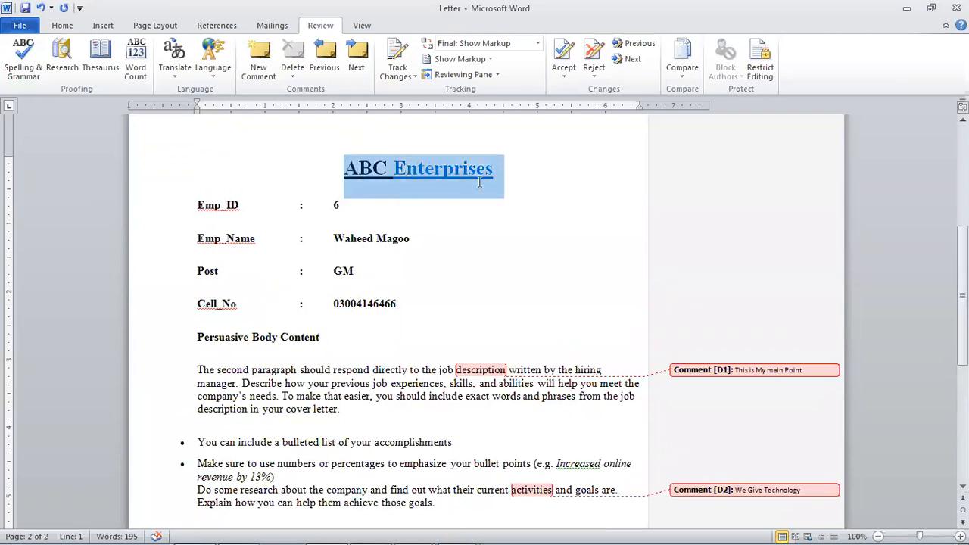
{"action": "left_click", "coordinate": [450, 205]}
{"action": "left_click_drag", "start_coordinate": [346, 166], "coordinate": [477, 175]}
- Hyperlink the ABC Enterprises title to the existing Chap document in My Documents
{"action": "left_click", "coordinate": [103, 25]}
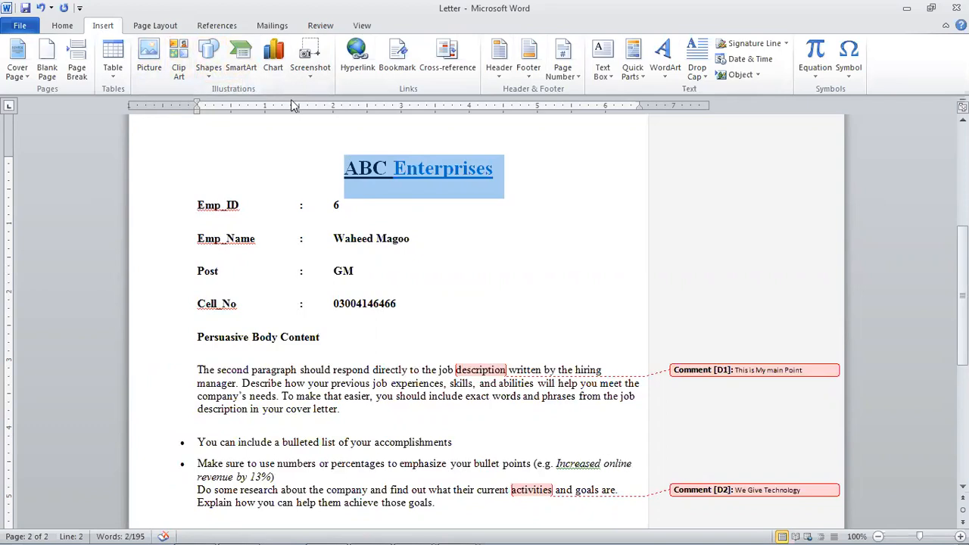
{"action": "left_click", "coordinate": [350, 66]}
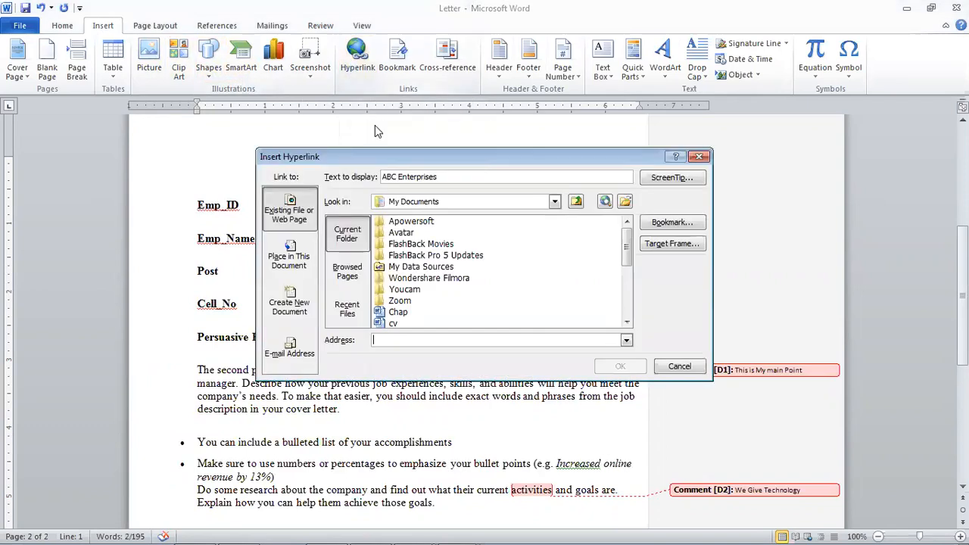
{"action": "left_click", "coordinate": [698, 157]}
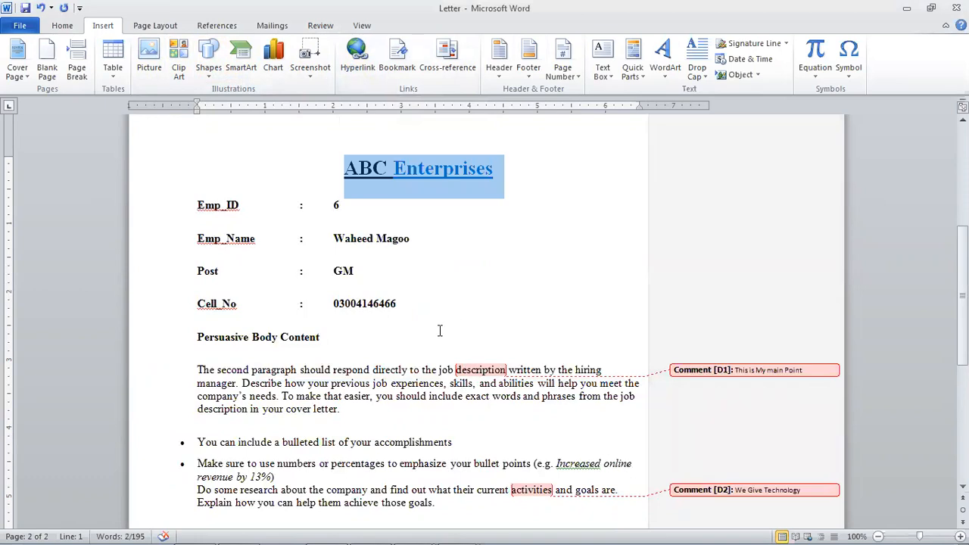
{"action": "key", "text": "ctrl+k"}
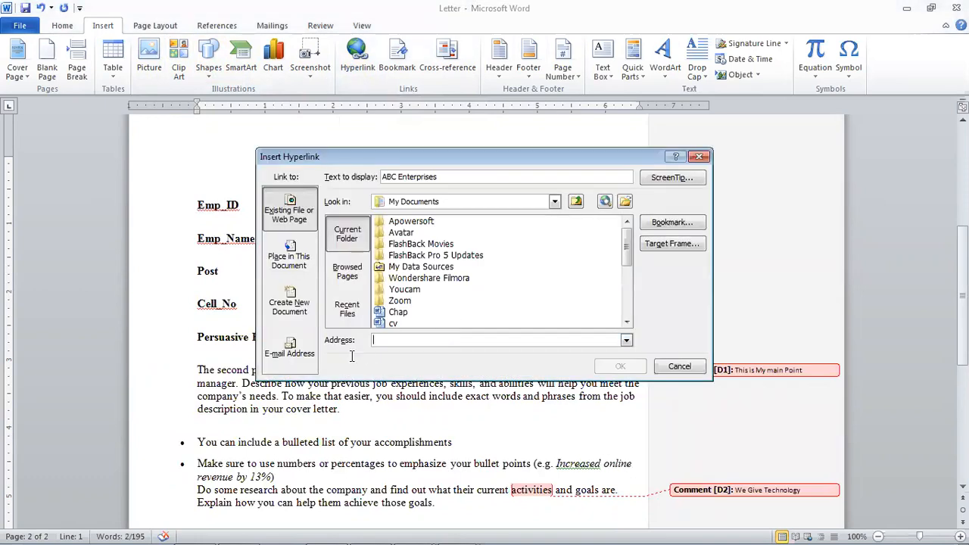
{"action": "key", "text": "Escape"}
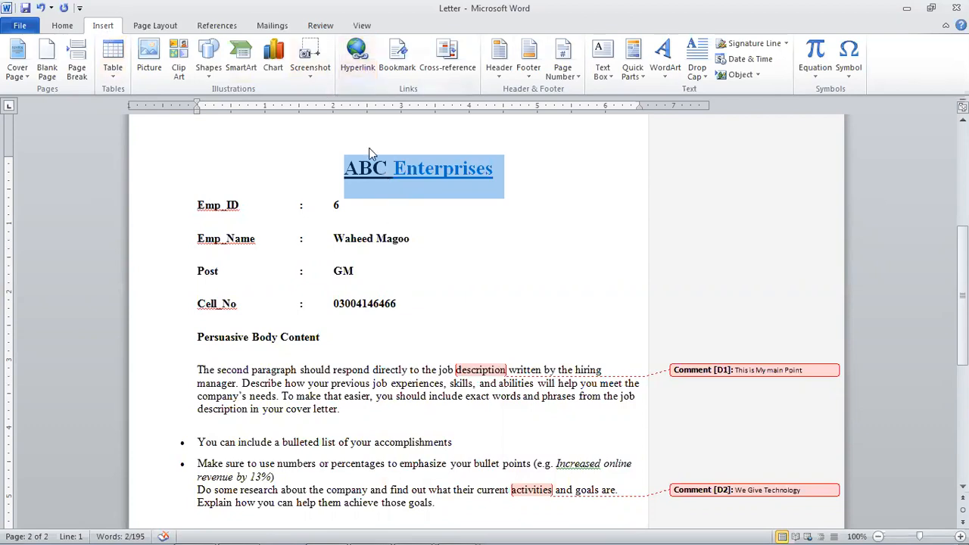
{"action": "key", "text": "ctrl+k"}
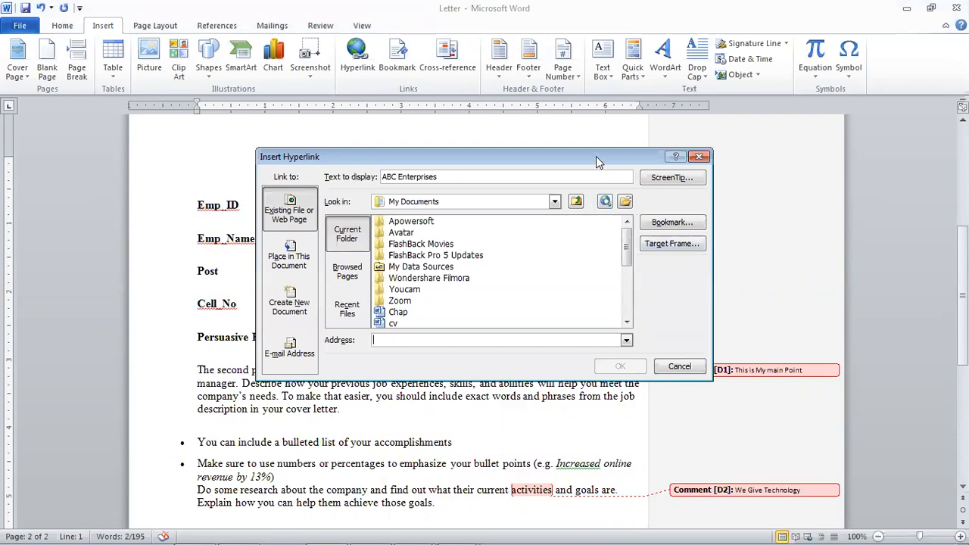
{"action": "left_click_drag", "start_coordinate": [596, 156], "coordinate": [741, 258]}
{"action": "left_click_drag", "start_coordinate": [774, 358], "coordinate": [773, 383]}
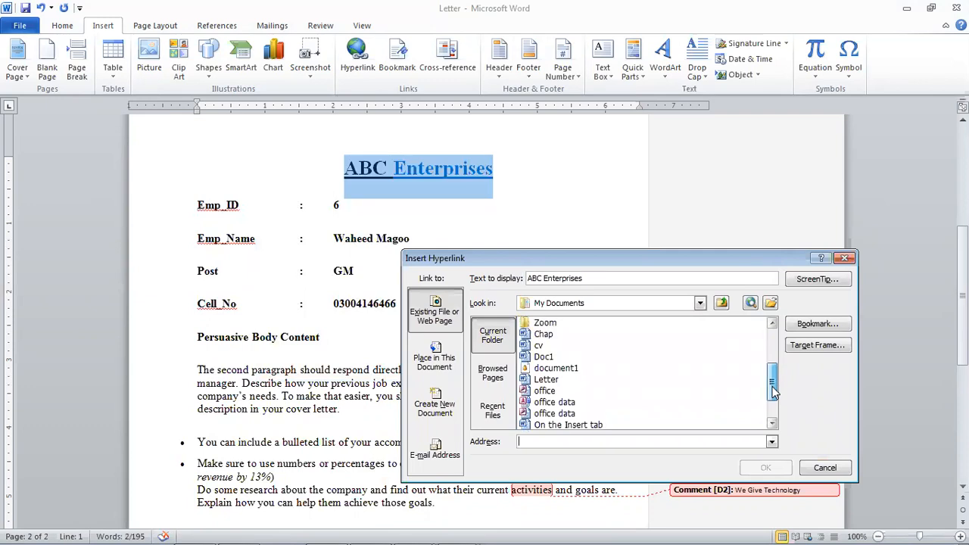
{"action": "left_click", "coordinate": [544, 334]}
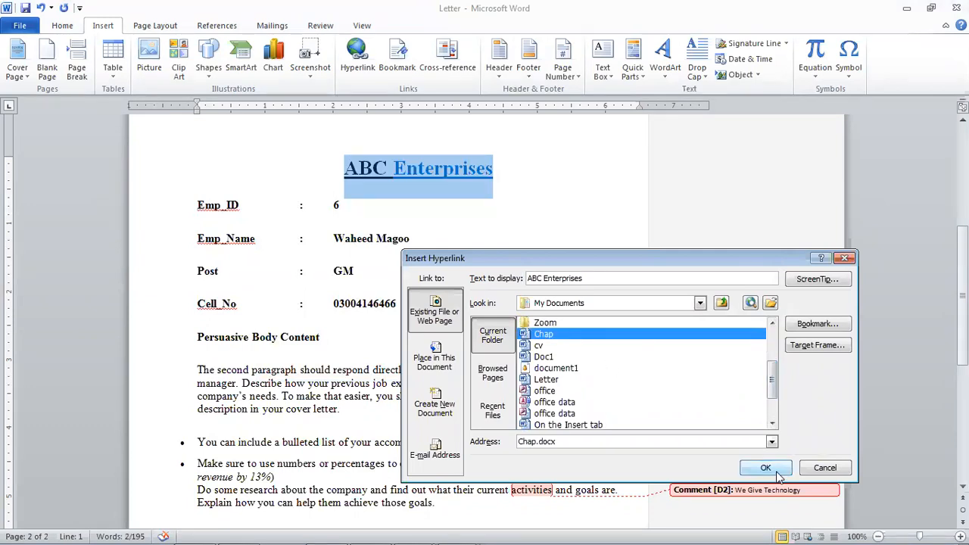
{"action": "left_click", "coordinate": [770, 469]}
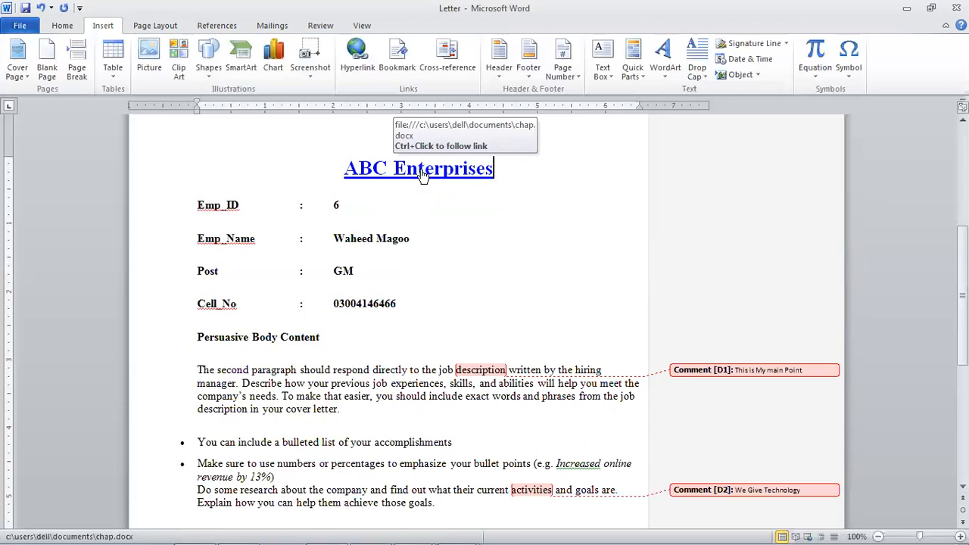
- Follow the ABC Enterprises link to open the 28-page Chap document, then return to the Letter
{"action": "left_click", "coordinate": [425, 172], "text": "ctrl"}
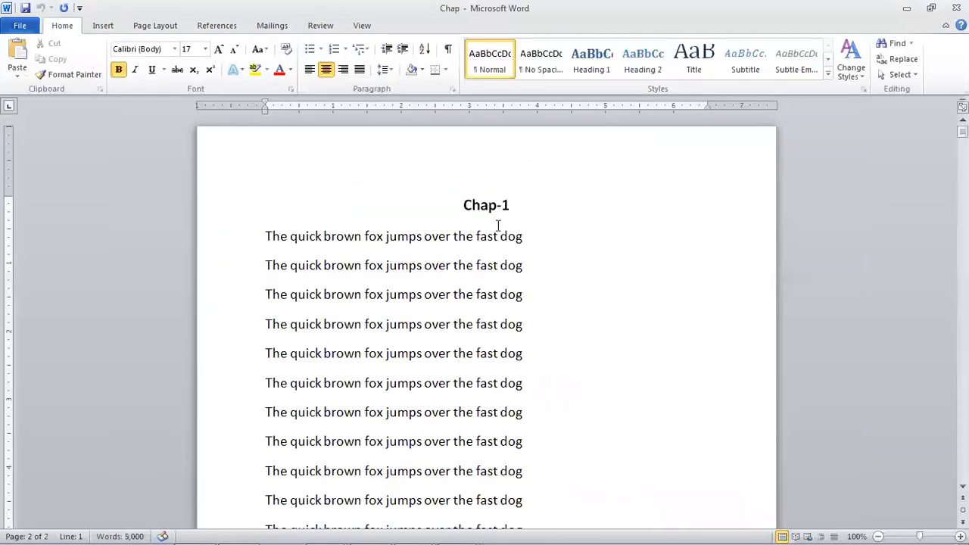
{"action": "scroll", "coordinate": [499, 227], "scroll_direction": "down", "scroll_amount": 3}
{"action": "scroll", "coordinate": [509, 337], "scroll_direction": "down", "scroll_amount": 3}
{"action": "scroll", "coordinate": [510, 333], "scroll_direction": "up", "scroll_amount": 6}
{"action": "left_click", "coordinate": [503, 171]}
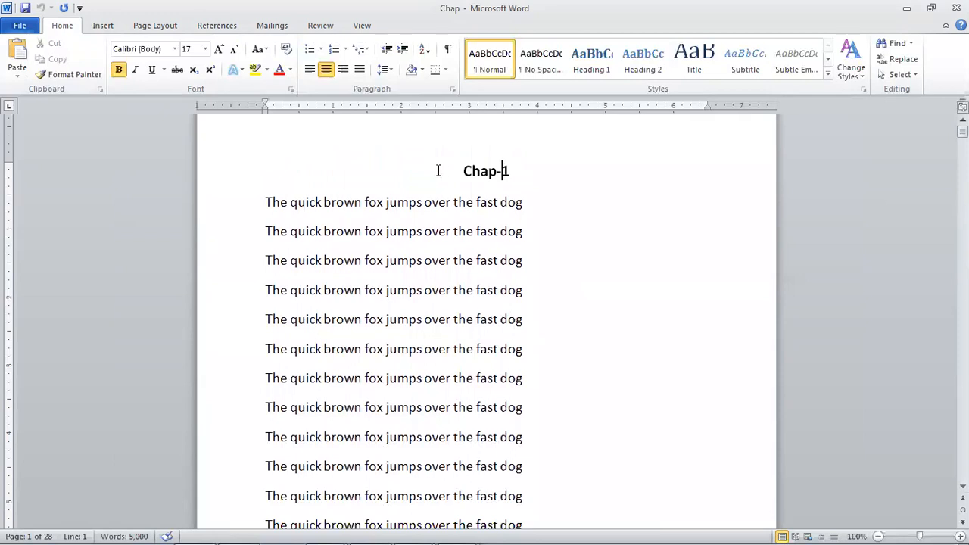
{"action": "key", "text": "alt+Tab"}
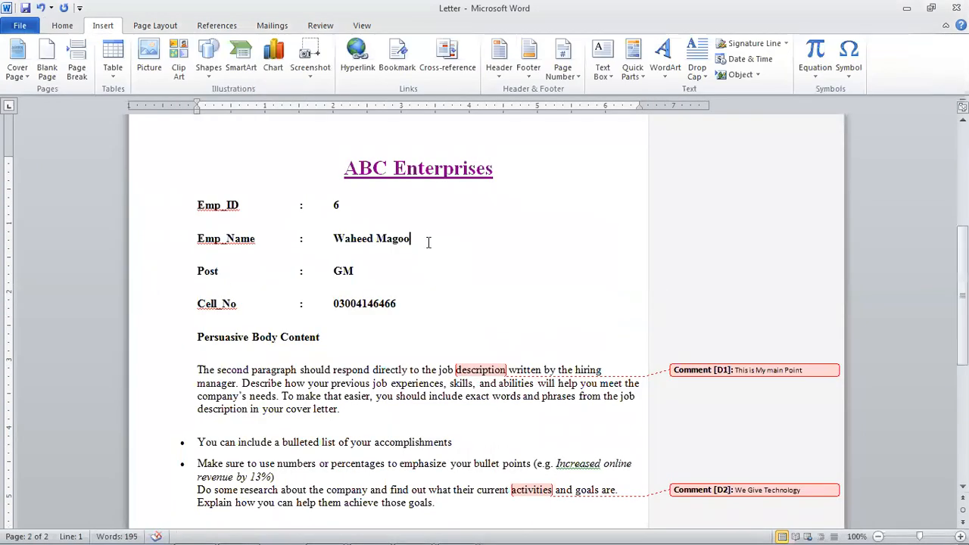
{"action": "scroll", "coordinate": [430, 249], "scroll_direction": "up", "scroll_amount": 3}
{"action": "scroll", "coordinate": [439, 257], "scroll_direction": "down", "scroll_amount": 7}
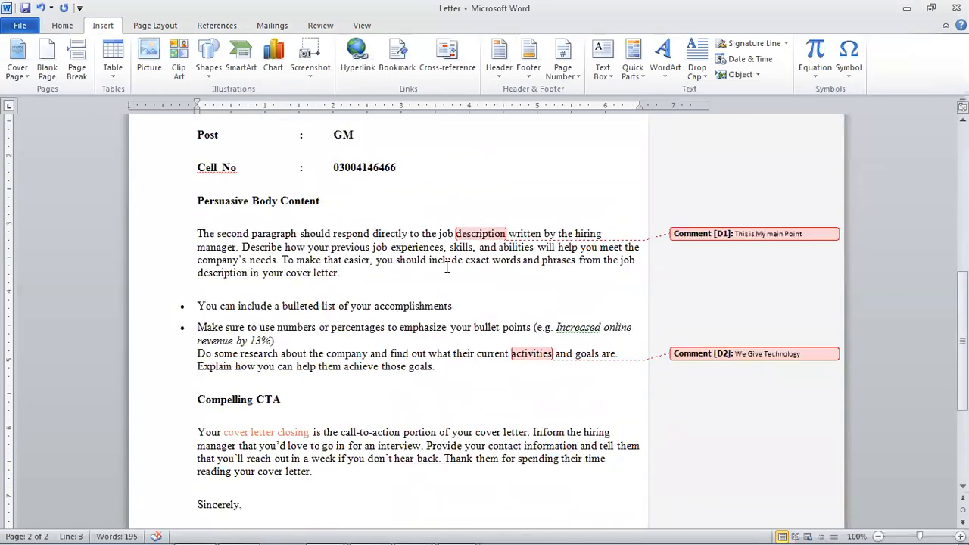
{"action": "key", "text": "super"}
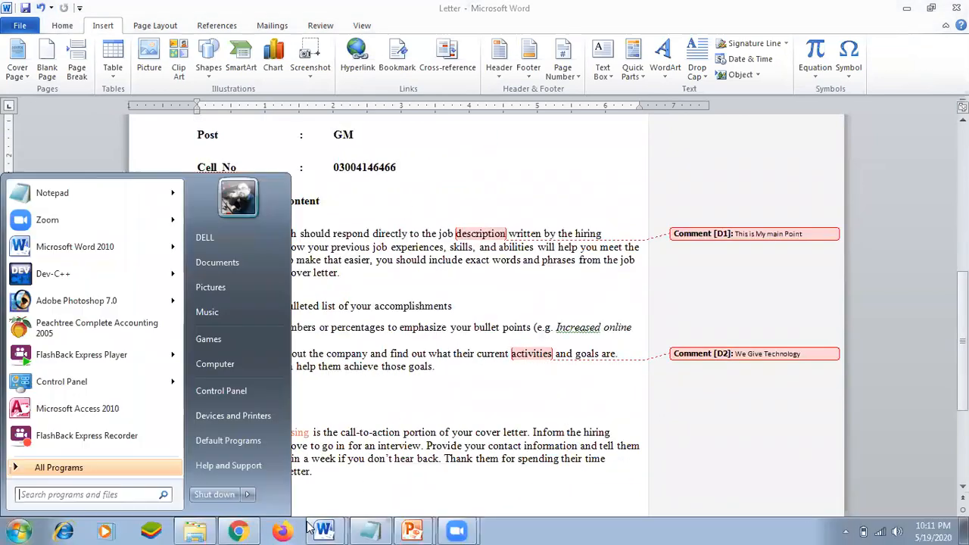
- Switch to the Ms Office 2010 presentation and go over its Word Option topic list
{"action": "left_click", "coordinate": [412, 530]}
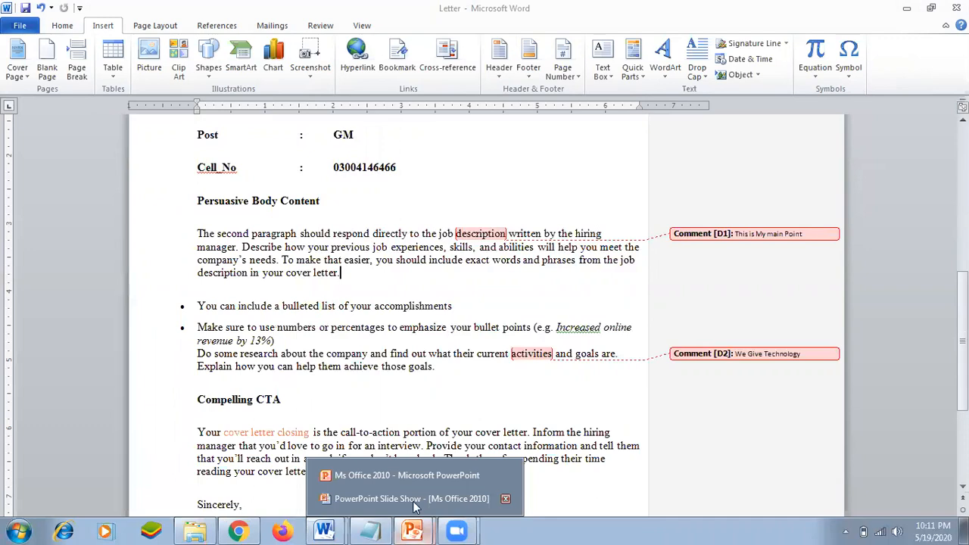
{"action": "left_click", "coordinate": [420, 480]}
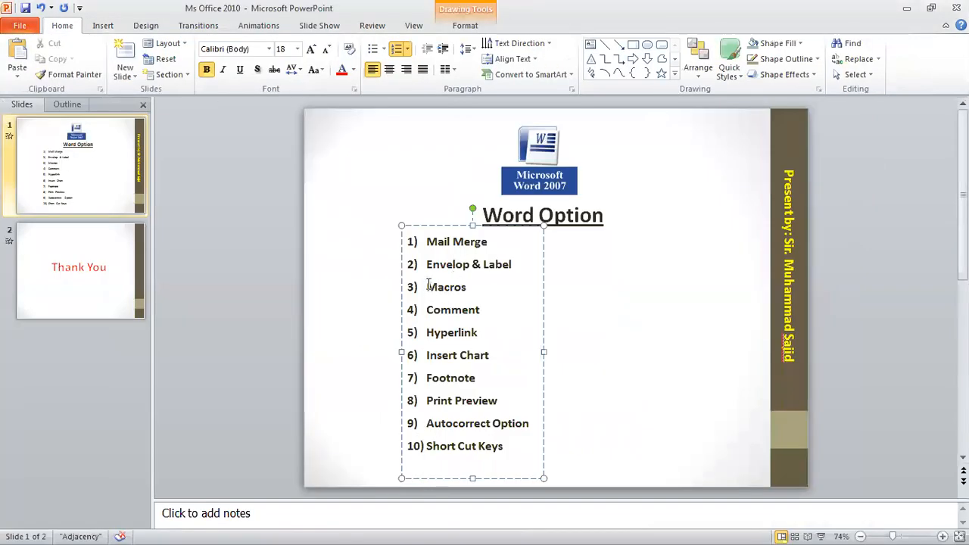
{"action": "double_click", "coordinate": [427, 241]}
{"action": "left_click", "coordinate": [426, 264]}
{"action": "left_click_drag", "start_coordinate": [427, 306], "coordinate": [482, 332]}
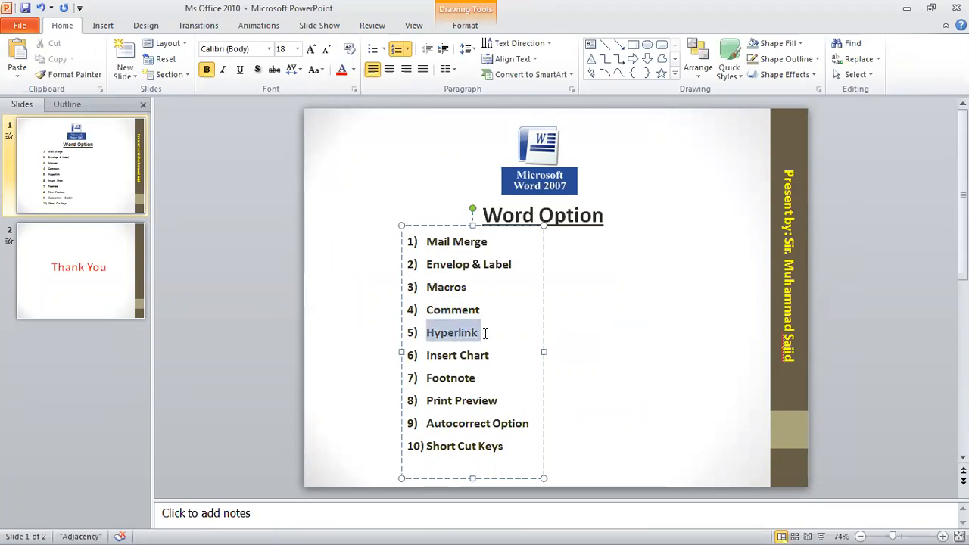
{"action": "left_click", "coordinate": [456, 294]}
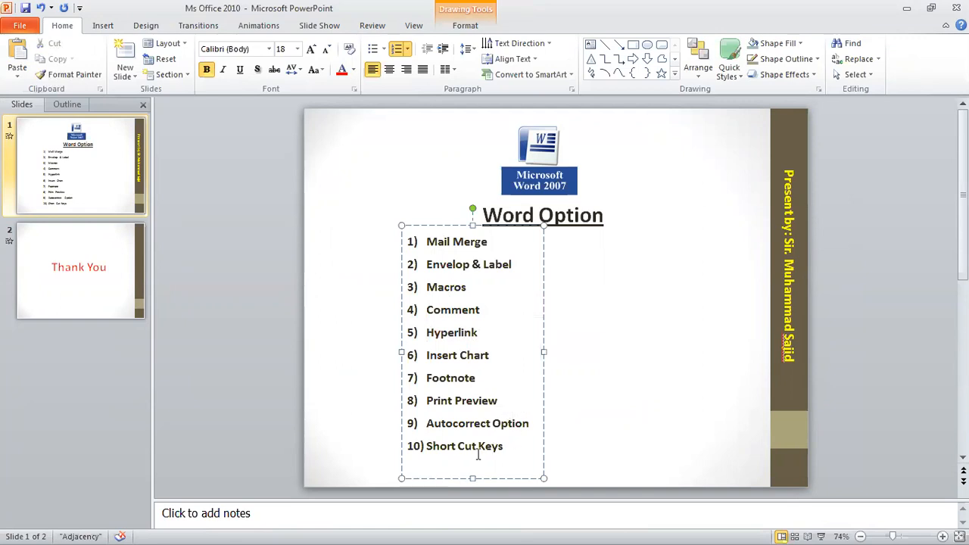
{"action": "key", "text": "super"}
{"action": "left_click", "coordinate": [338, 528]}
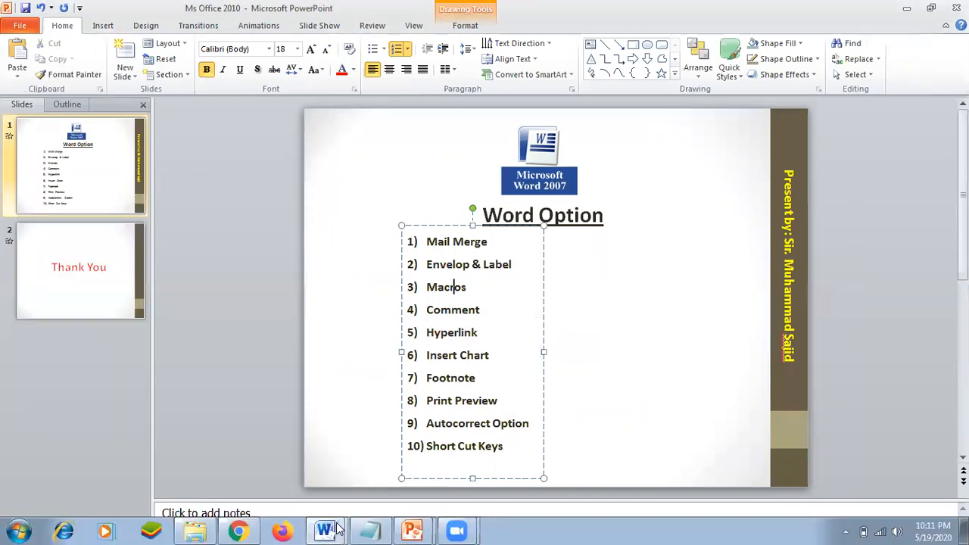
- Go back to the Letter in Word, then create the new blank Document4
{"action": "left_click", "coordinate": [356, 471]}
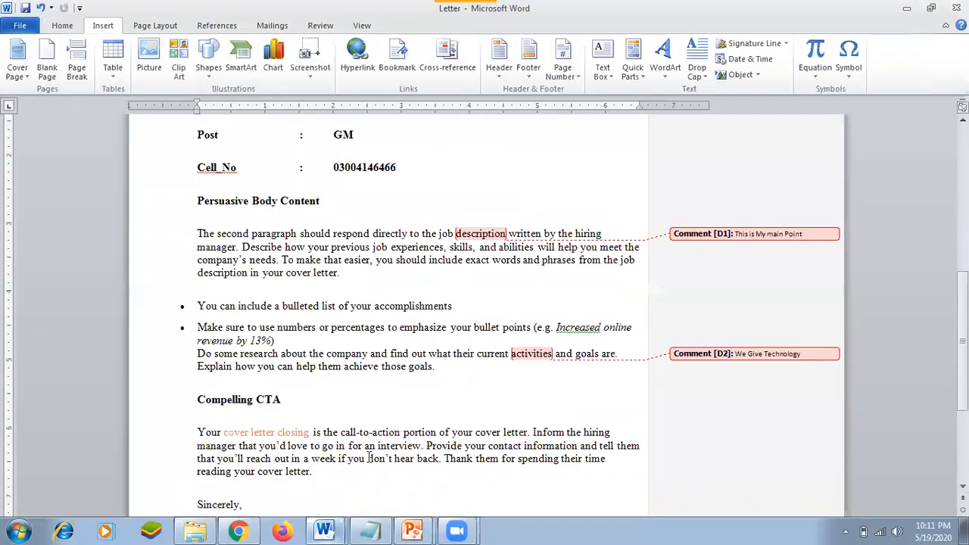
{"action": "left_click", "coordinate": [420, 260]}
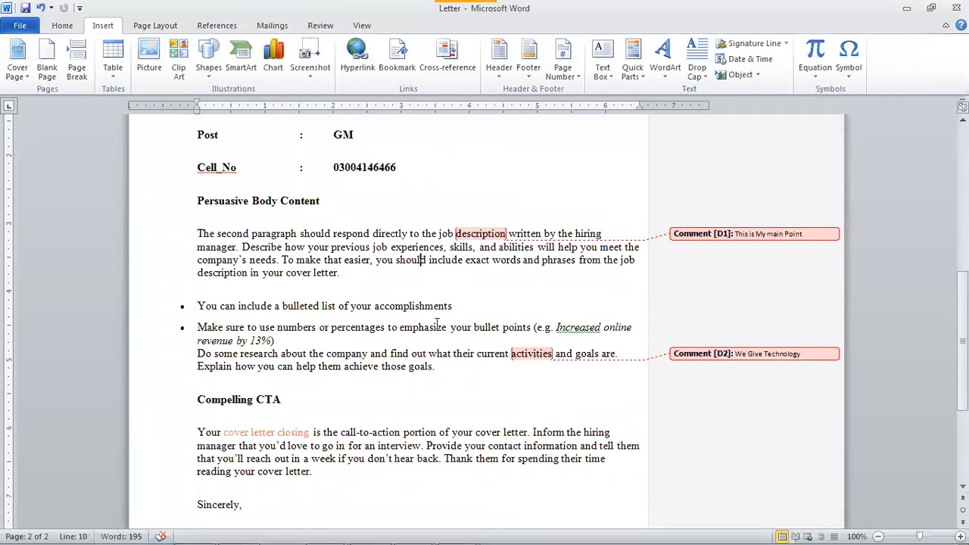
{"action": "key", "text": "ctrl+n"}
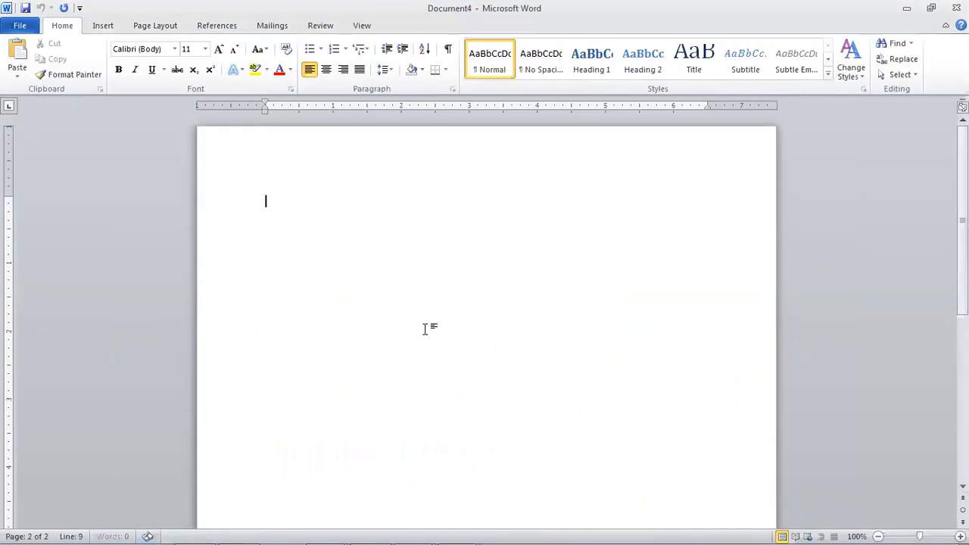
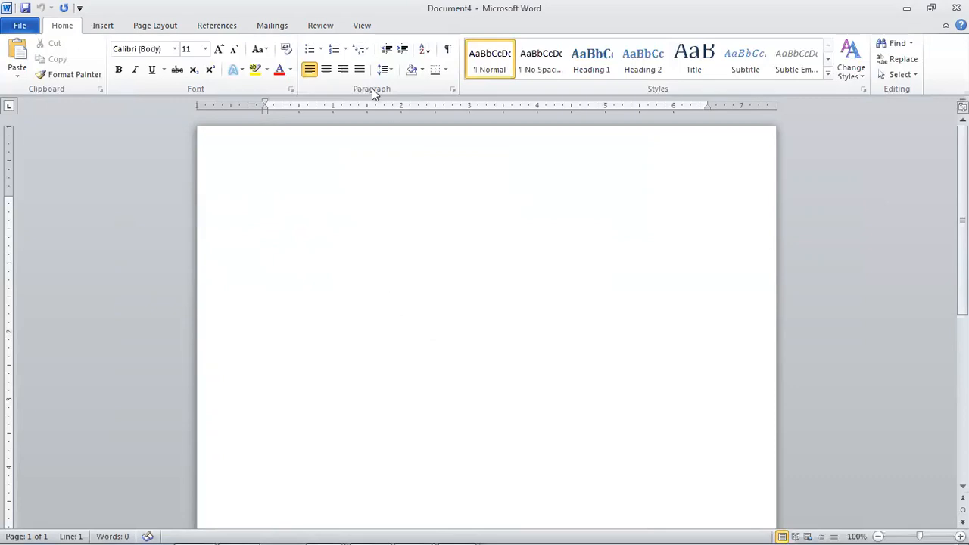
- Look over the Review, Mailings, References, Page Layout and Insert tabs, then open the View tab's Macros dropdown
{"action": "left_click", "coordinate": [320, 26]}
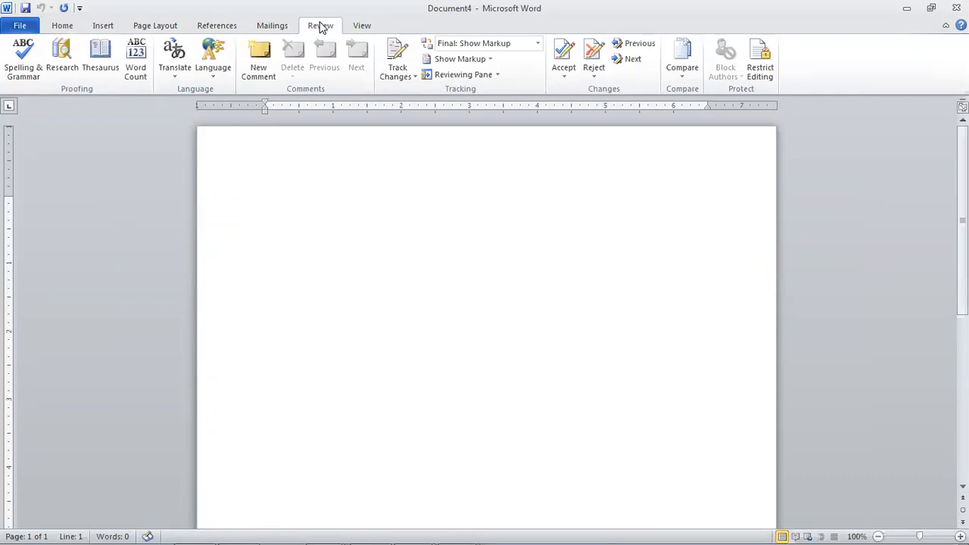
{"action": "left_click", "coordinate": [274, 26]}
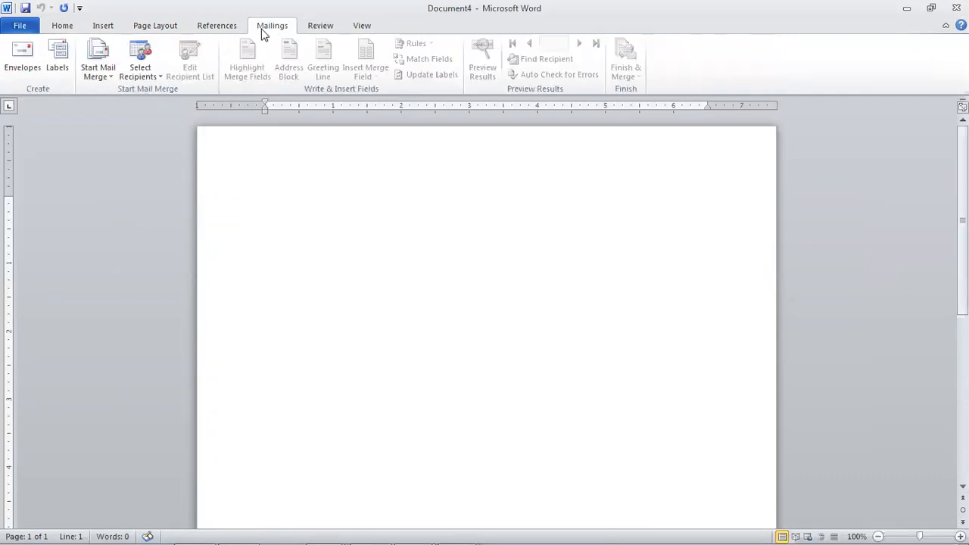
{"action": "left_click", "coordinate": [217, 30]}
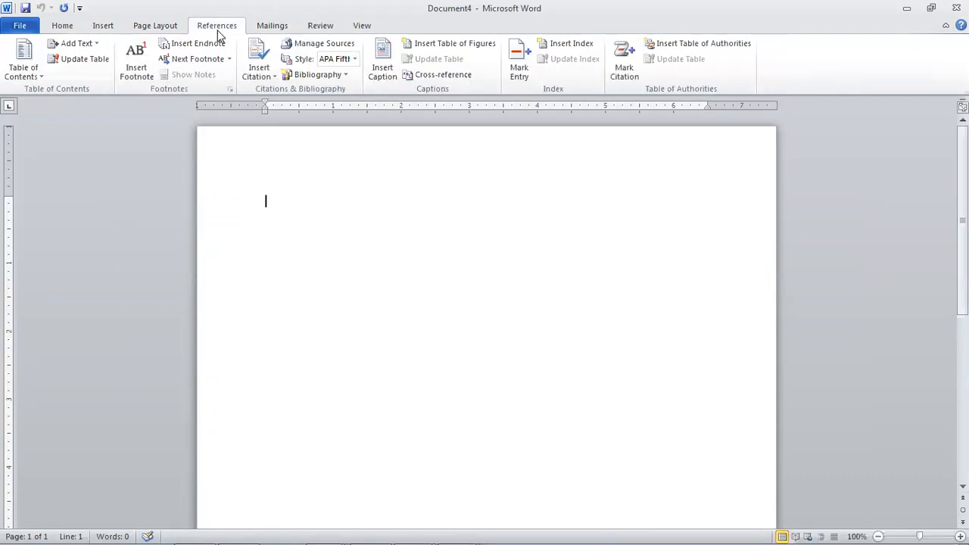
{"action": "left_click", "coordinate": [173, 31]}
{"action": "left_click", "coordinate": [371, 29]}
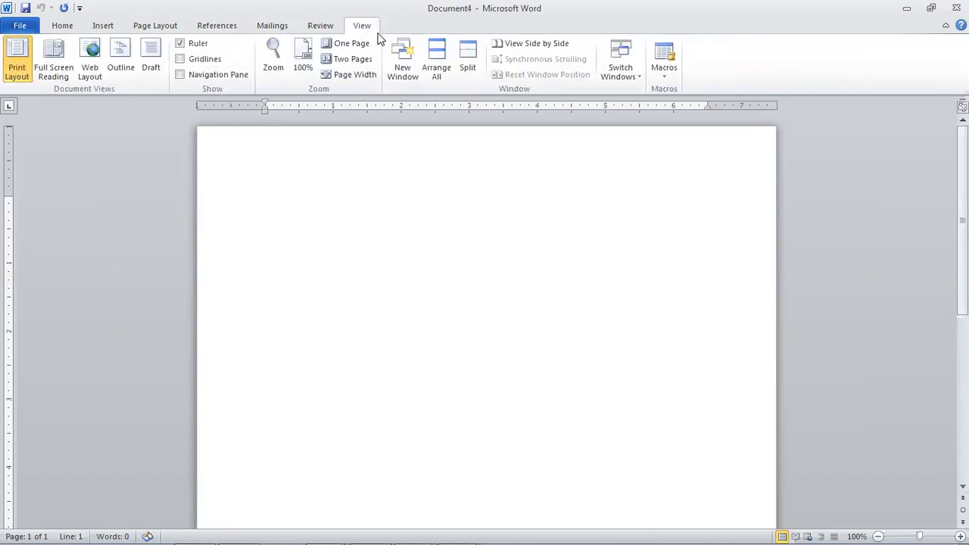
{"action": "left_click", "coordinate": [227, 29]}
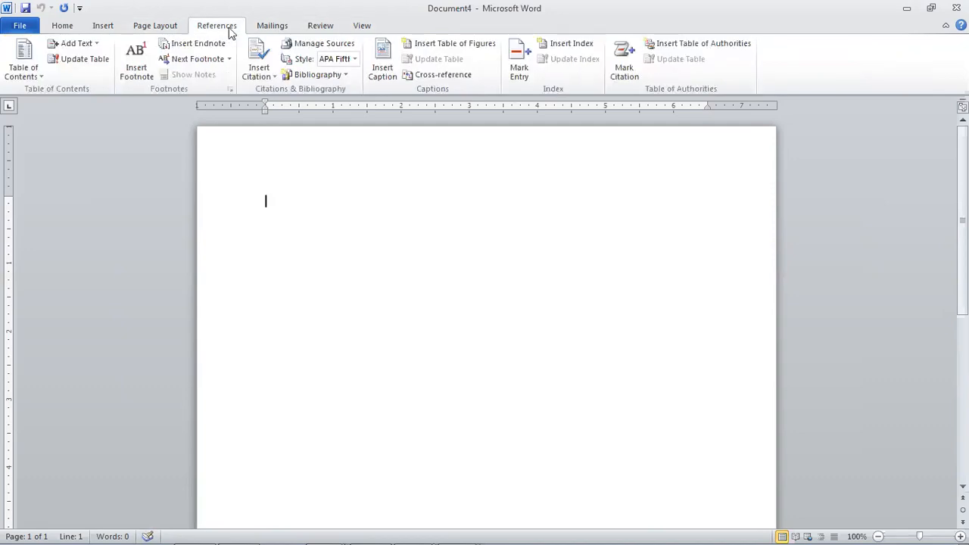
{"action": "left_click", "coordinate": [276, 27]}
{"action": "left_click", "coordinate": [316, 25]}
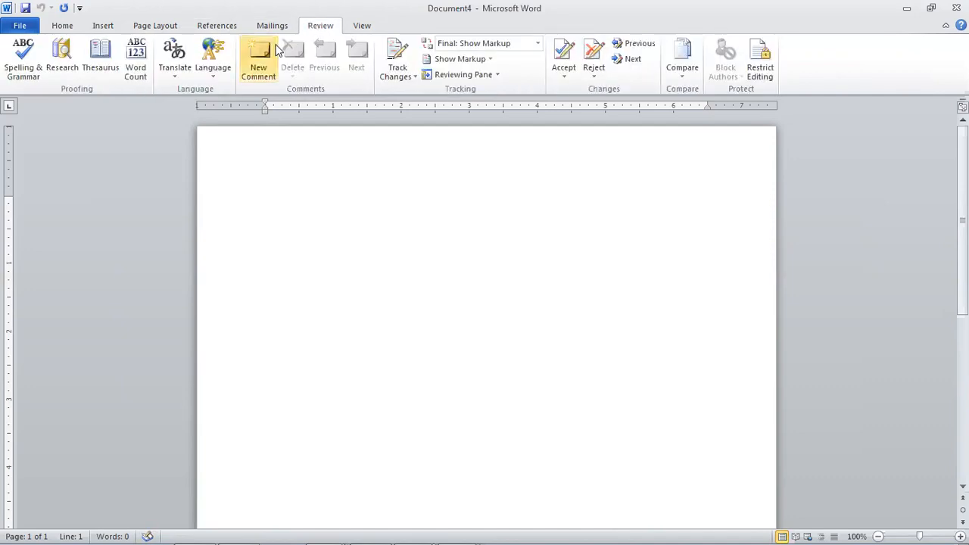
{"action": "left_click", "coordinate": [100, 26]}
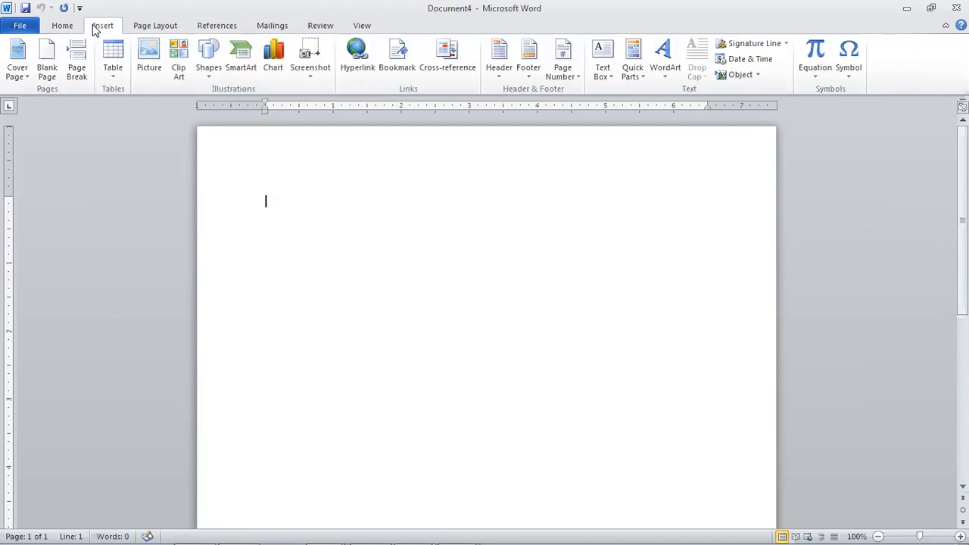
{"action": "left_click", "coordinate": [361, 28]}
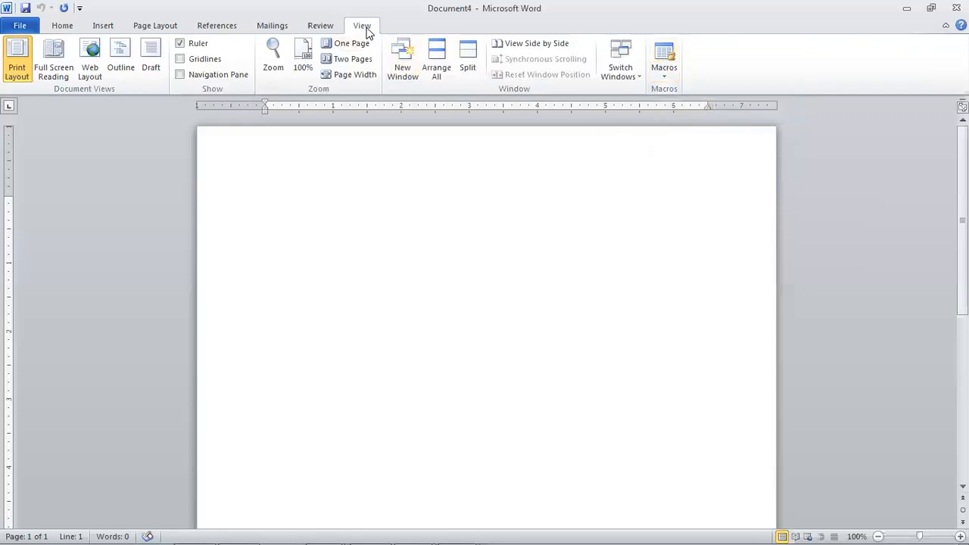
{"action": "left_click", "coordinate": [665, 68]}
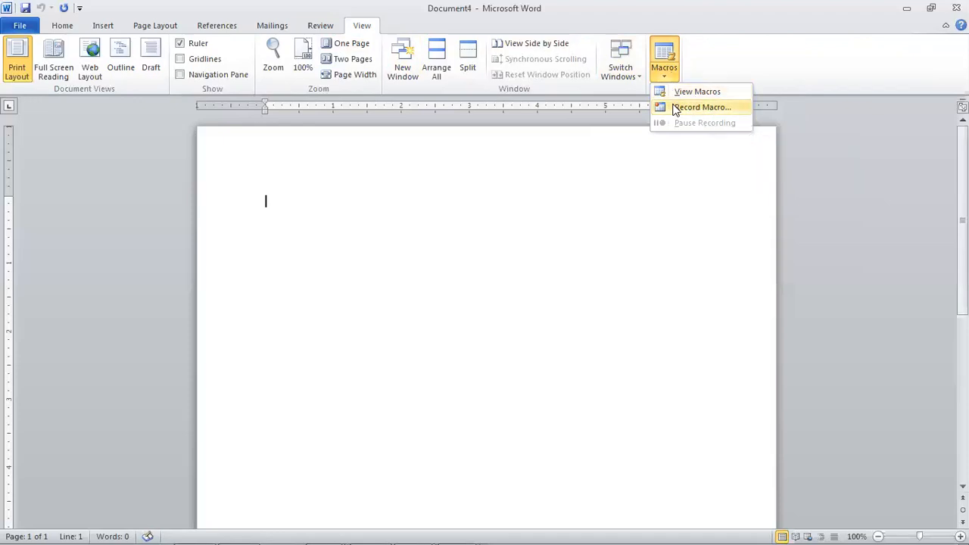
- Start recording a new macro named 'assignment', stored for all documents
{"action": "left_click", "coordinate": [676, 108]}
{"action": "left_click_drag", "start_coordinate": [519, 173], "coordinate": [739, 146]}
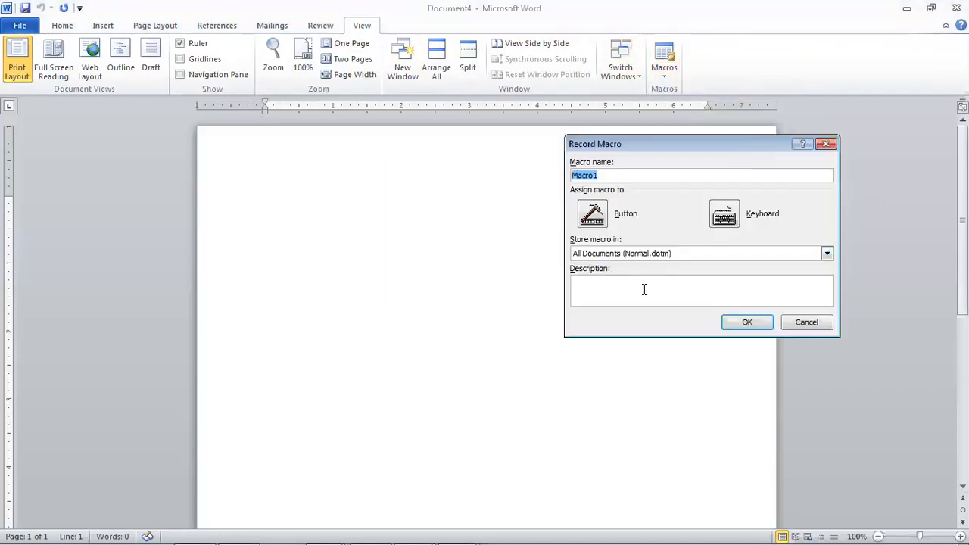
{"action": "left_click", "coordinate": [615, 176]}
{"action": "key", "text": "BackSpace"}
{"action": "key", "text": "BackSpace"}
{"action": "key", "text": "BackSpace"}
{"action": "key", "text": "BackSpace"}
{"action": "key", "text": "BackSpace"}
{"action": "key", "text": "BackSpace"}
{"action": "type", "text": "my"}
{"action": "type", "text": "a"}
{"action": "key", "text": "BackSpace"}
{"action": "key", "text": "BackSpace"}
{"action": "key", "text": "BackSpace"}
{"action": "type", "text": "assignment"}
- Assign Ctrl+A as the assignment macro's keyboard shortcut and begin recording
{"action": "left_click", "coordinate": [723, 216]}
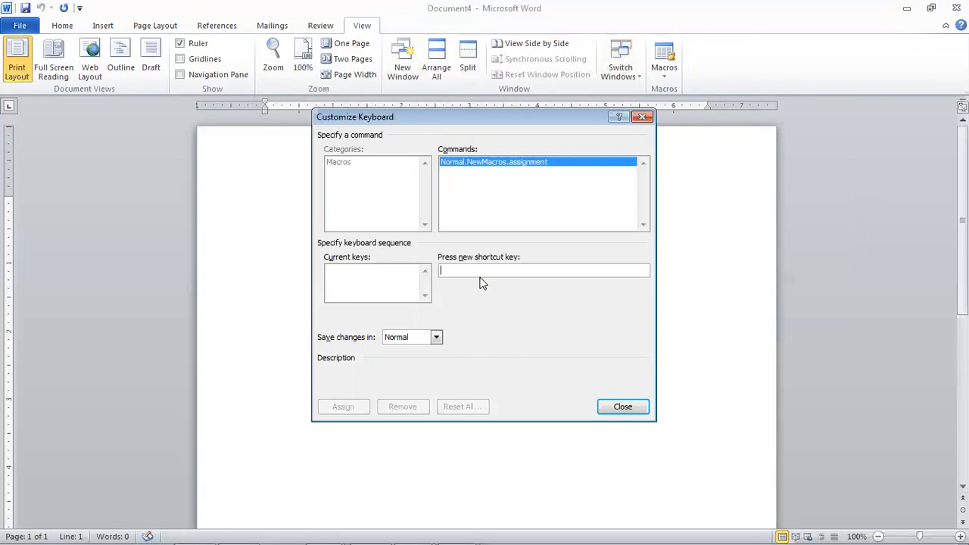
{"action": "key", "text": "ctrl+a"}
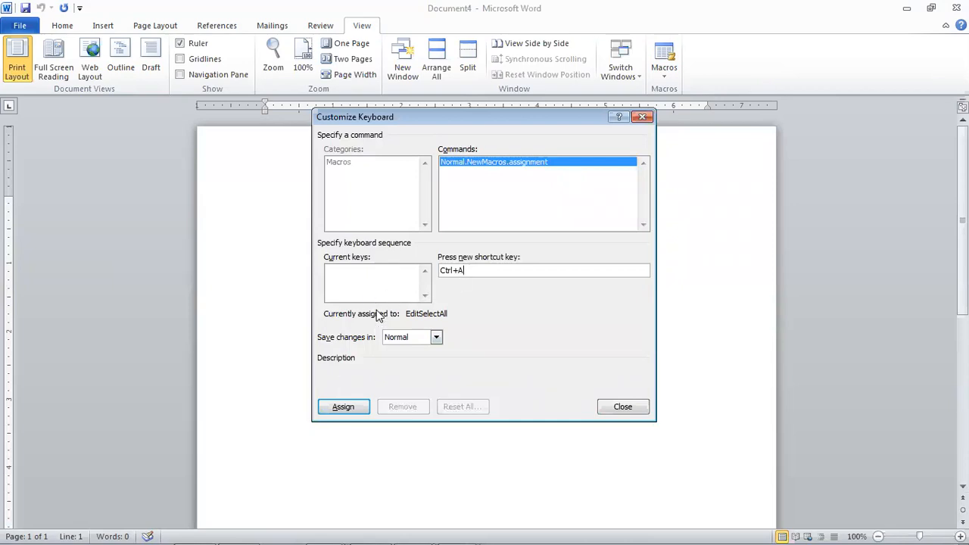
{"action": "left_click", "coordinate": [344, 408]}
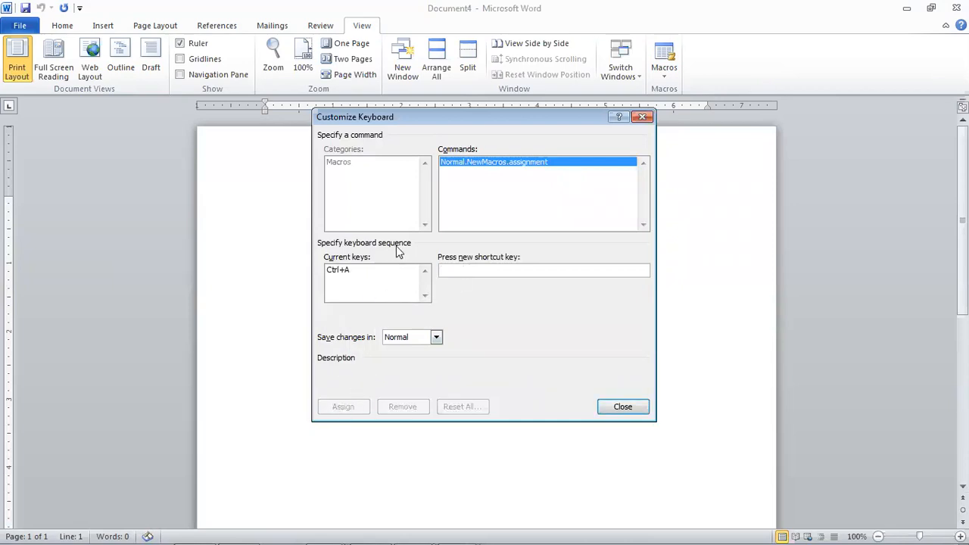
{"action": "left_click", "coordinate": [623, 407]}
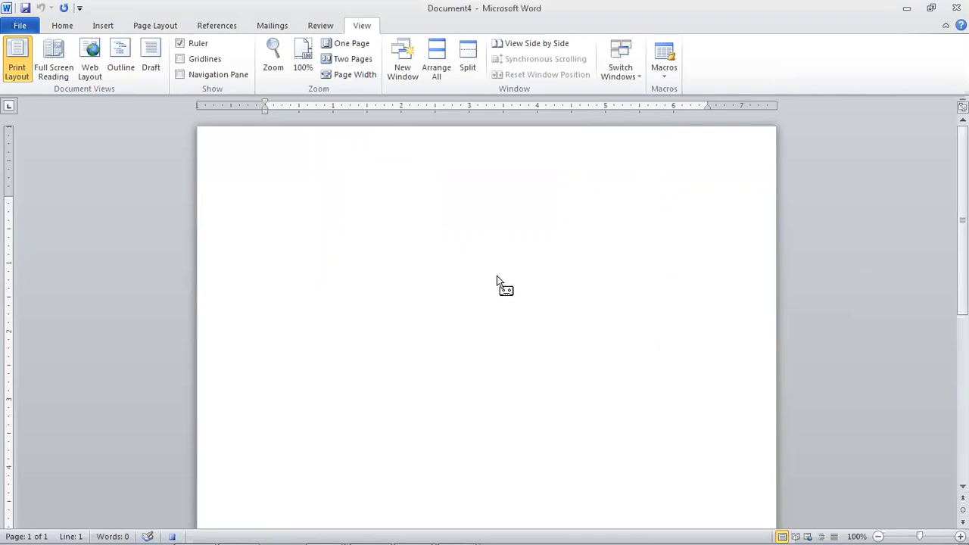
- Type 'SSCA Academy' and 'Online Computer Classes' on separate lines from the Home tab
{"action": "key", "text": "alt"}
{"action": "key", "text": "h"}
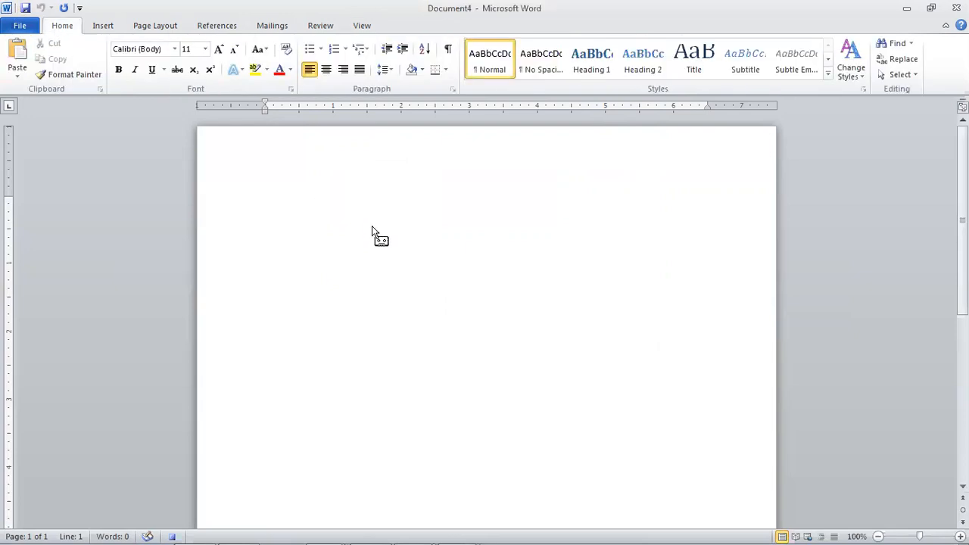
{"action": "type", "text": "SSCA Academy"}
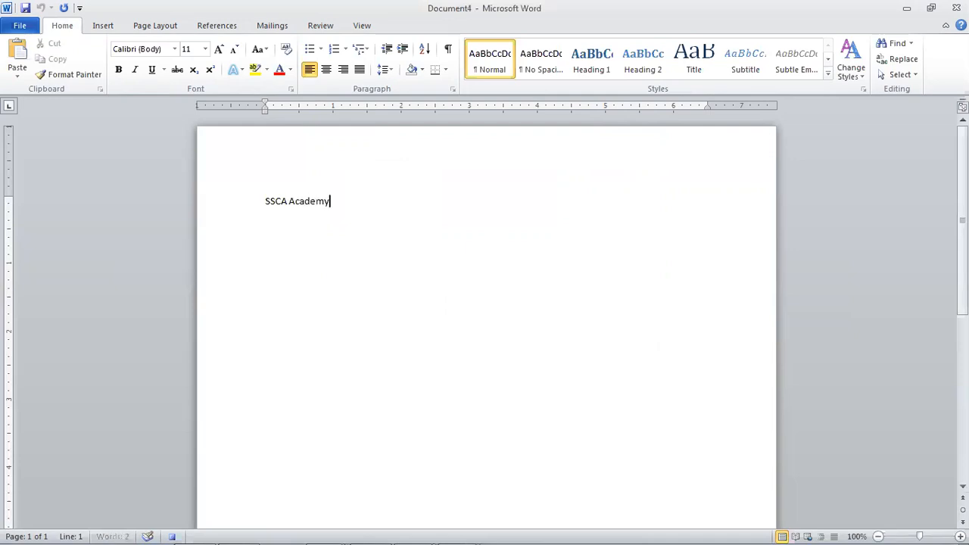
{"action": "key", "text": "Return"}
{"action": "type", "text": "C"}
{"action": "type", "text": "On"}
{"action": "type", "text": "line C"}
{"action": "type", "text": "oputer"}
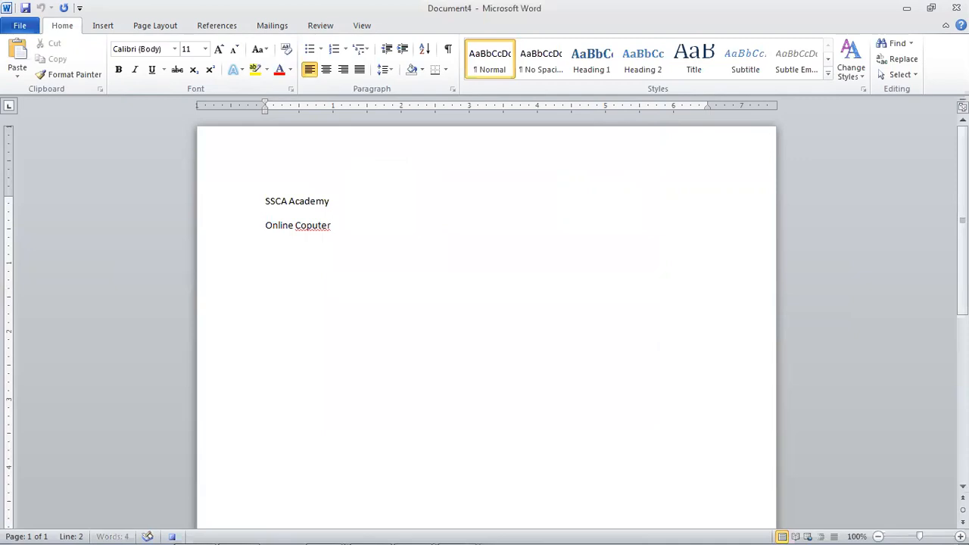
{"action": "key", "text": "BackSpace"}
{"action": "key", "text": "BackSpace"}
{"action": "key", "text": "BackSpace"}
{"action": "key", "text": "BackSpace"}
{"action": "key", "text": "BackSpace"}
{"action": "type", "text": "mputer Classes"}
{"action": "key", "text": "Return"}
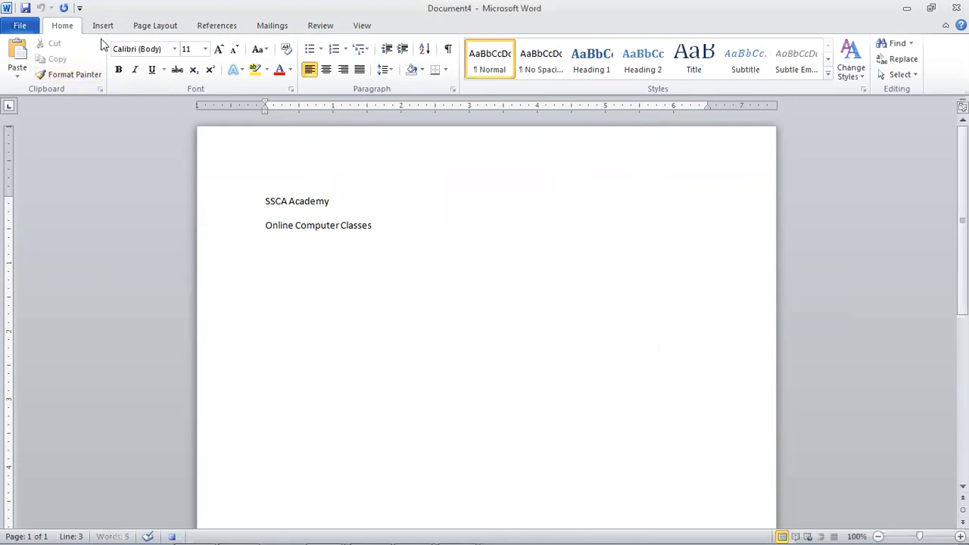
{"action": "left_click", "coordinate": [321, 50]}
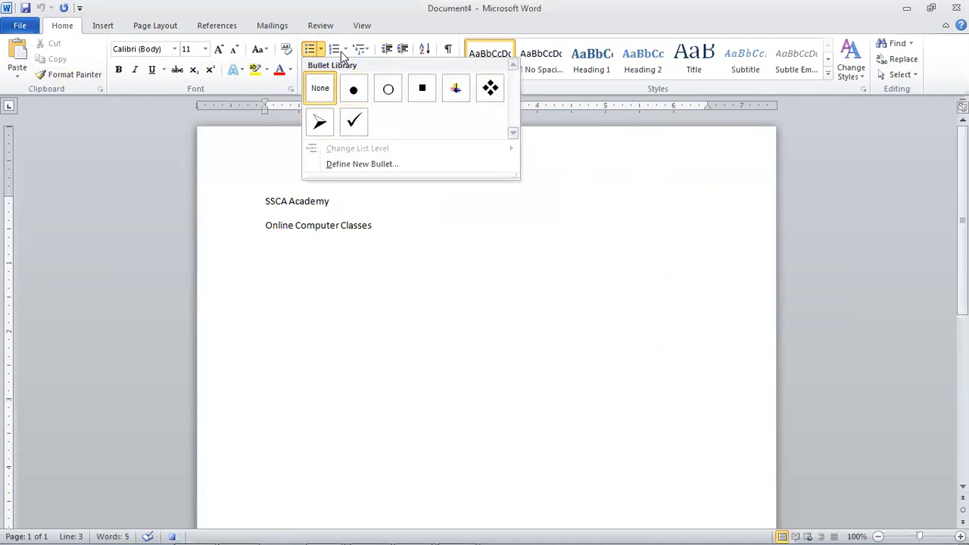
- Start a 1) 2) 3) numbered list with Office Automation, Web Designing and Graphic Designing
{"action": "left_click", "coordinate": [344, 50]}
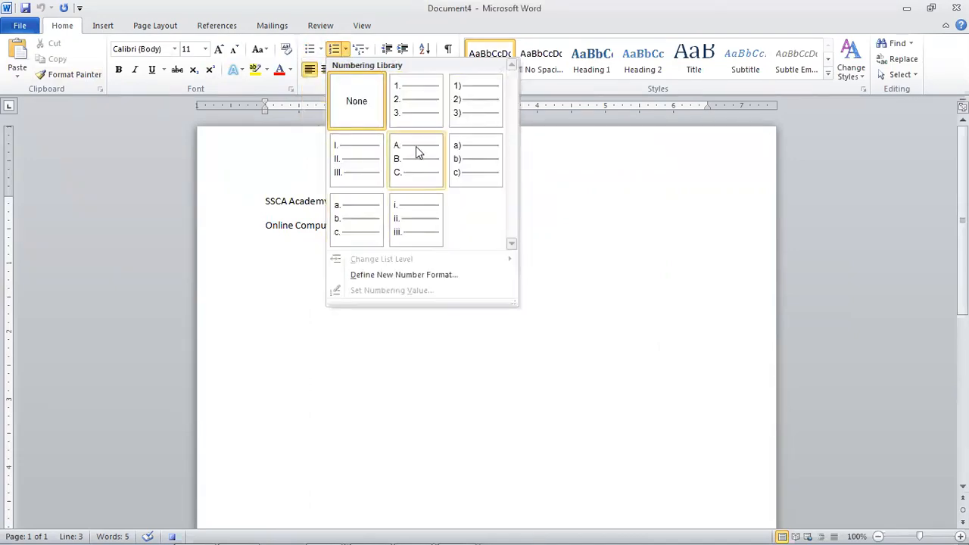
{"action": "left_click", "coordinate": [451, 112]}
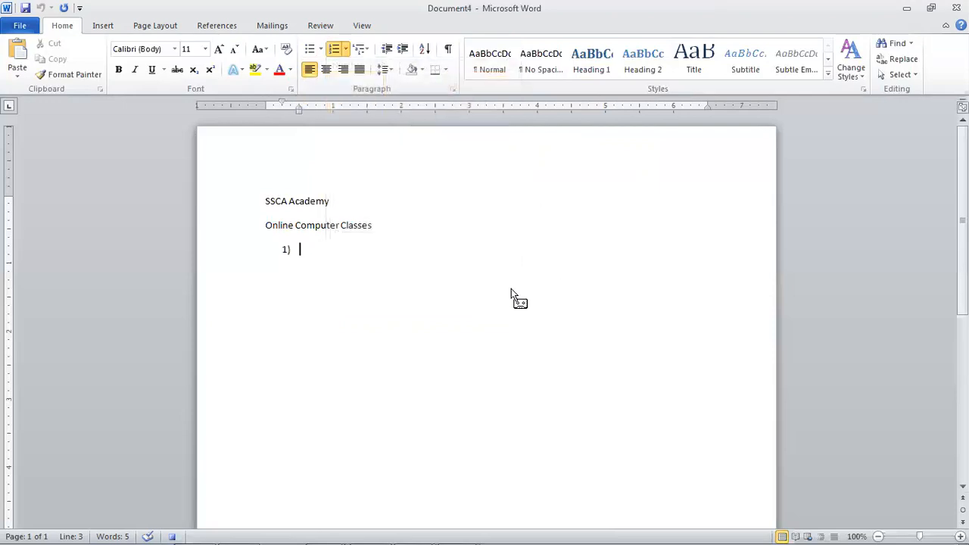
{"action": "type", "text": "Office Automation"}
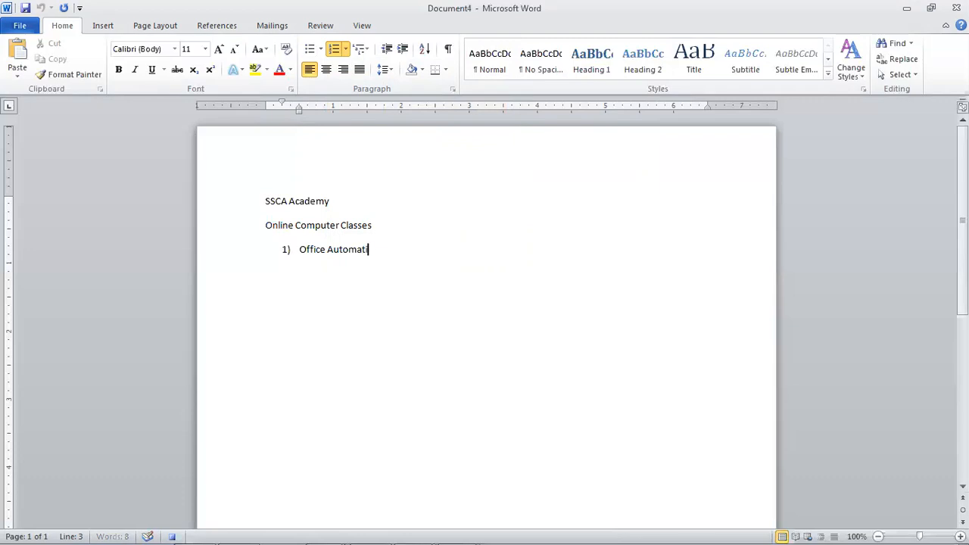
{"action": "key", "text": "Return"}
{"action": "type", "text": "We"}
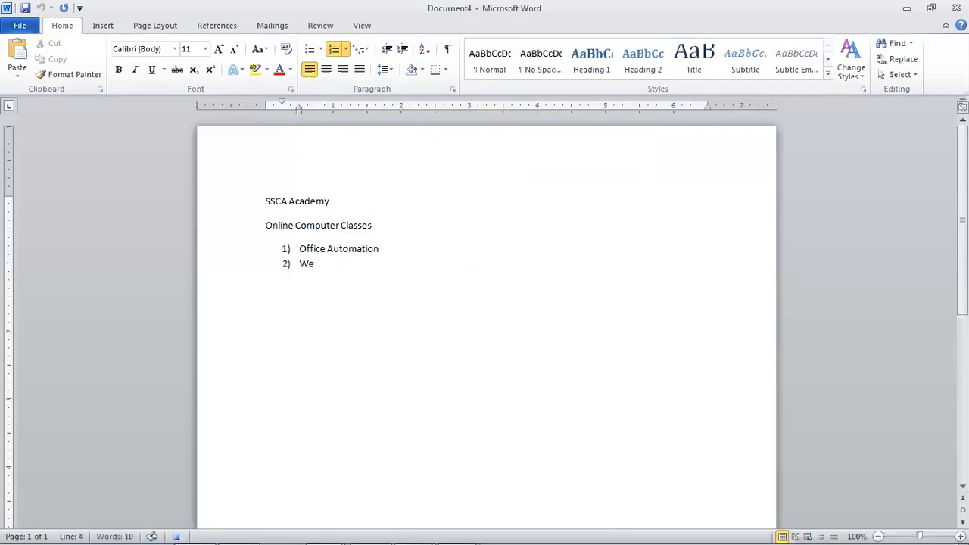
{"action": "type", "text": "b Designing"}
{"action": "key", "text": "Return"}
{"action": "type", "text": "Grap"}
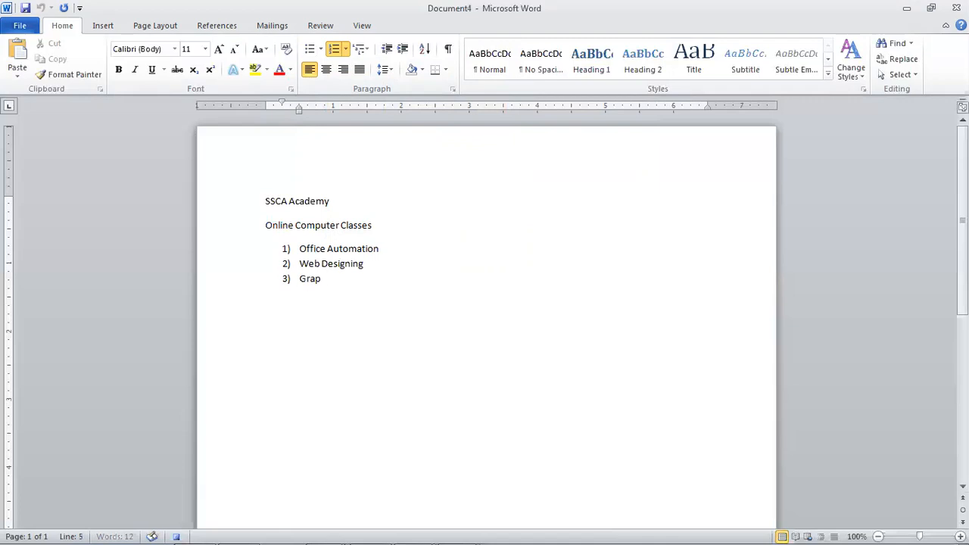
{"action": "type", "text": "hic Designing"}
{"action": "key", "text": "Return"}
- Add Hardware & Networking, CIT and DIT as the remaining numbered courses
{"action": "type", "text": "Har"}
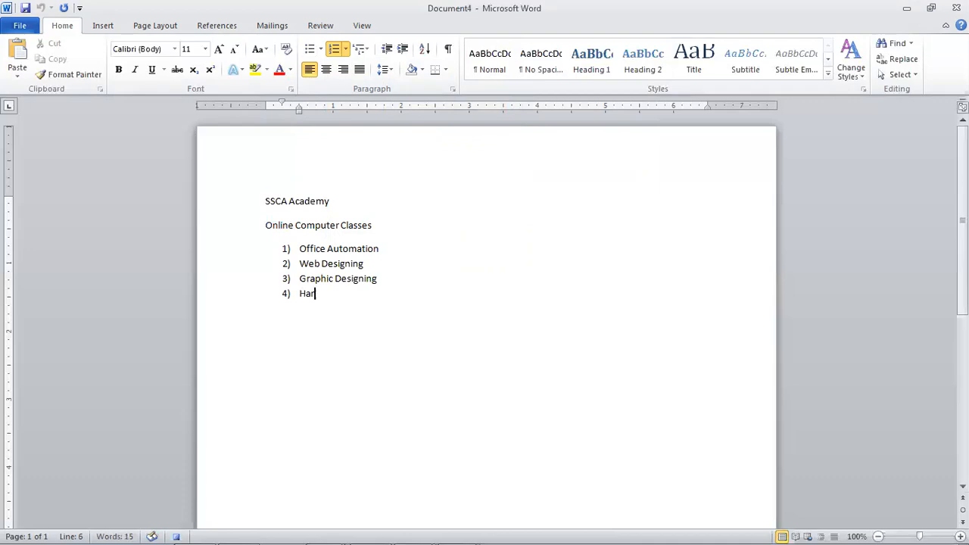
{"action": "type", "text": "dware & Netw"}
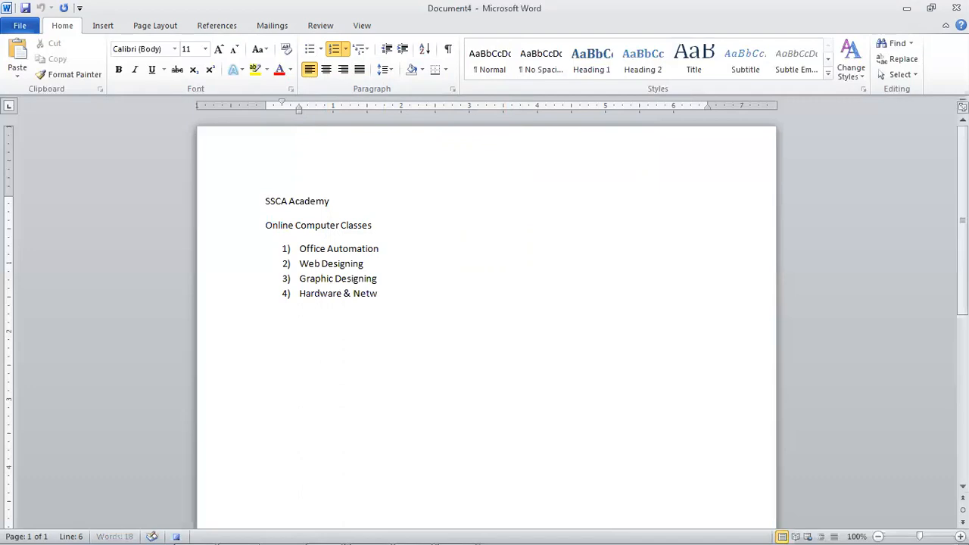
{"action": "type", "text": "orking"}
{"action": "key", "text": "Return"}
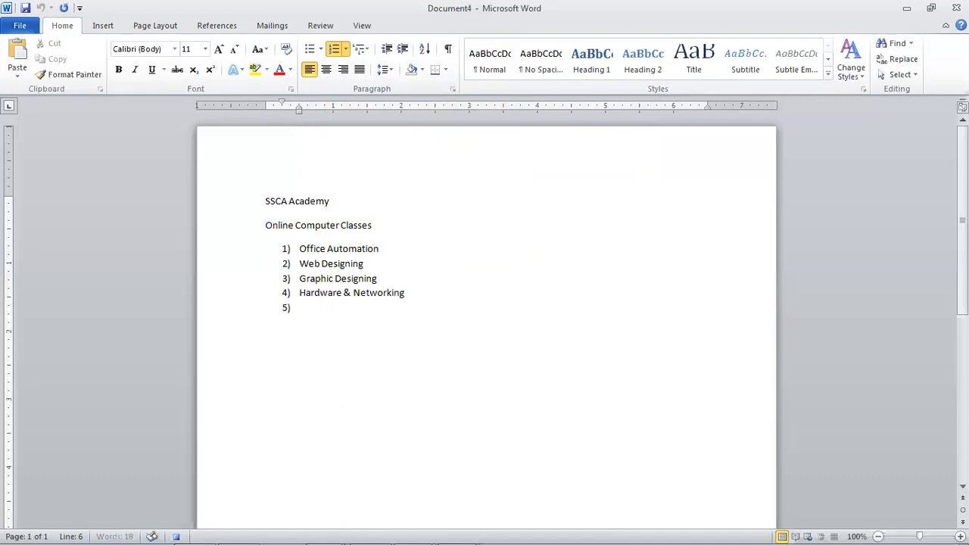
{"action": "type", "text": "CIT"}
{"action": "key", "text": "Return"}
{"action": "type", "text": "DIT"}
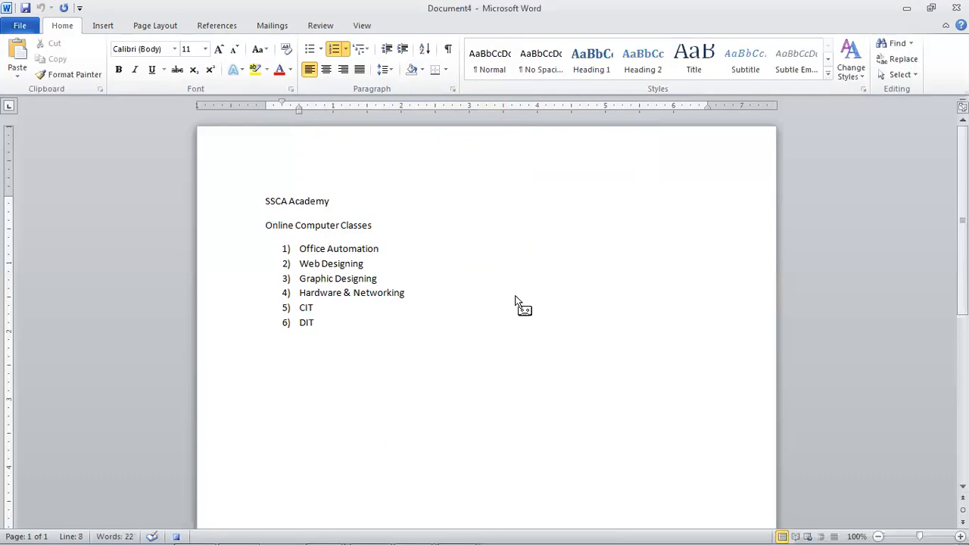
{"action": "key", "text": "Up"}
{"action": "key", "text": "Up"}
{"action": "key", "text": "Up"}
{"action": "key", "text": "Up"}
{"action": "key", "text": "Up"}
{"action": "key", "text": "Up"}
{"action": "key", "text": "Up"}
- Center the SSCA Academy heading, enlarge it to 26 pt and apply bold and italic
{"action": "key", "text": "Home"}
{"action": "key", "text": "shift+End"}
{"action": "key", "text": "ctrl+e"}
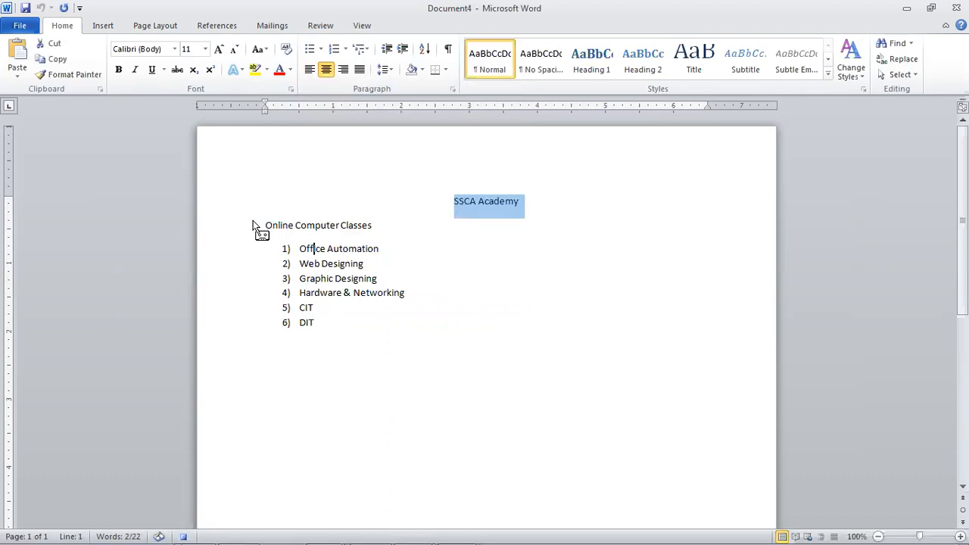
{"action": "key", "text": "ctrl+shift+period"}
{"action": "key", "text": "ctrl+shift+period"}
{"action": "key", "text": "ctrl+shift+period"}
{"action": "key", "text": "ctrl+shift+period"}
{"action": "key", "text": "ctrl+shift+period"}
{"action": "key", "text": "ctrl+shift+period"}
{"action": "key", "text": "ctrl+shift+period"}
{"action": "key", "text": "ctrl+shift+period"}
{"action": "key", "text": "ctrl+b"}
{"action": "key", "text": "ctrl+i"}
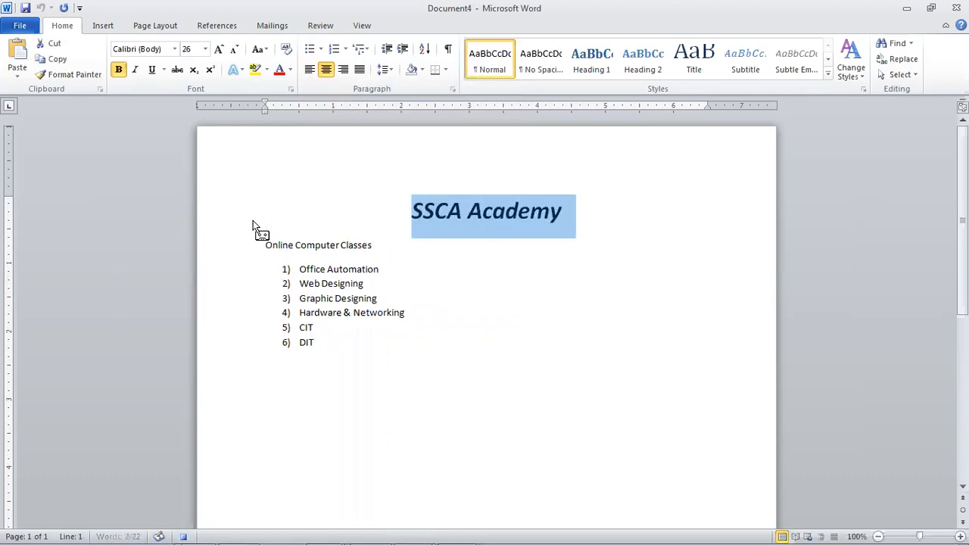
- Set the heading to bold, non-italic red in the Font dialog, then type (R) after it
{"action": "key", "text": "ctrl+d"}
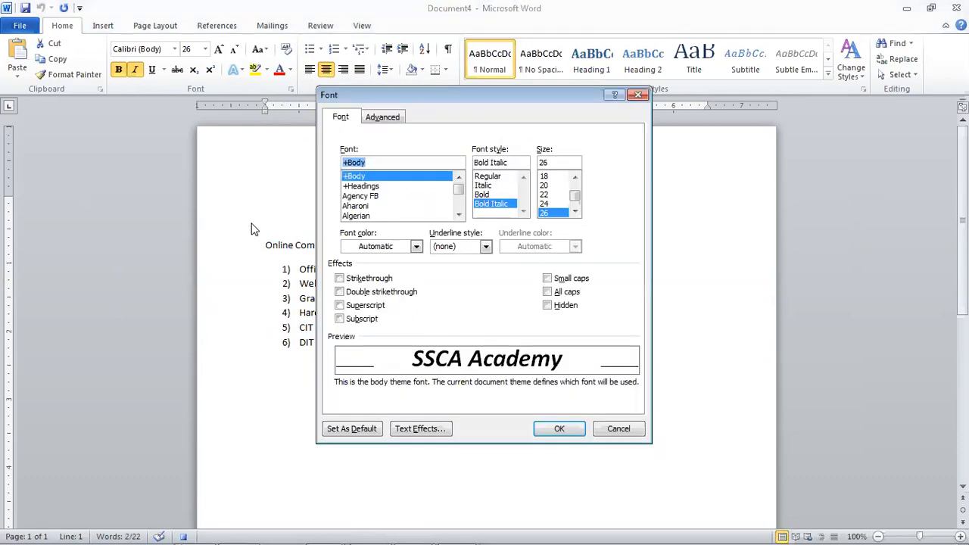
{"action": "left_click_drag", "start_coordinate": [471, 99], "coordinate": [475, 148]}
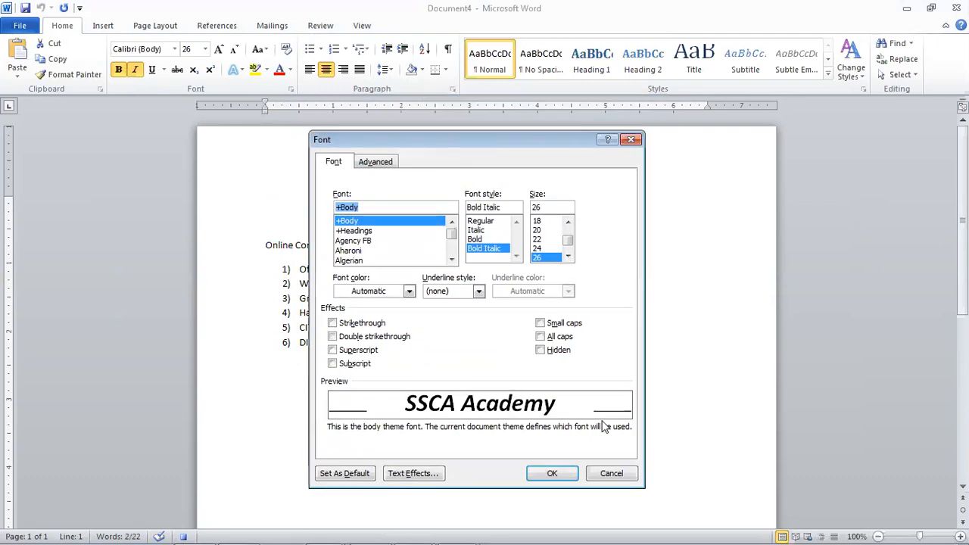
{"action": "left_click", "coordinate": [483, 230]}
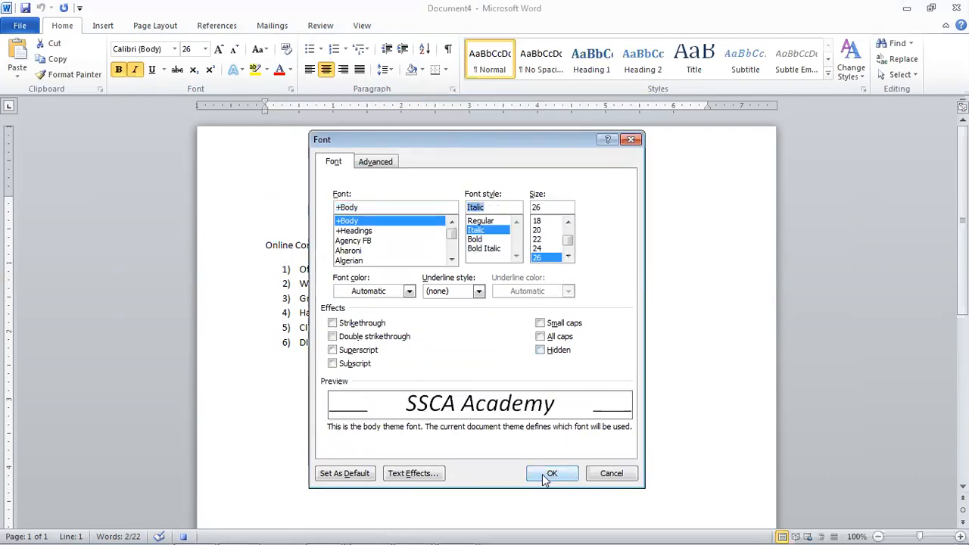
{"action": "left_click", "coordinate": [488, 239]}
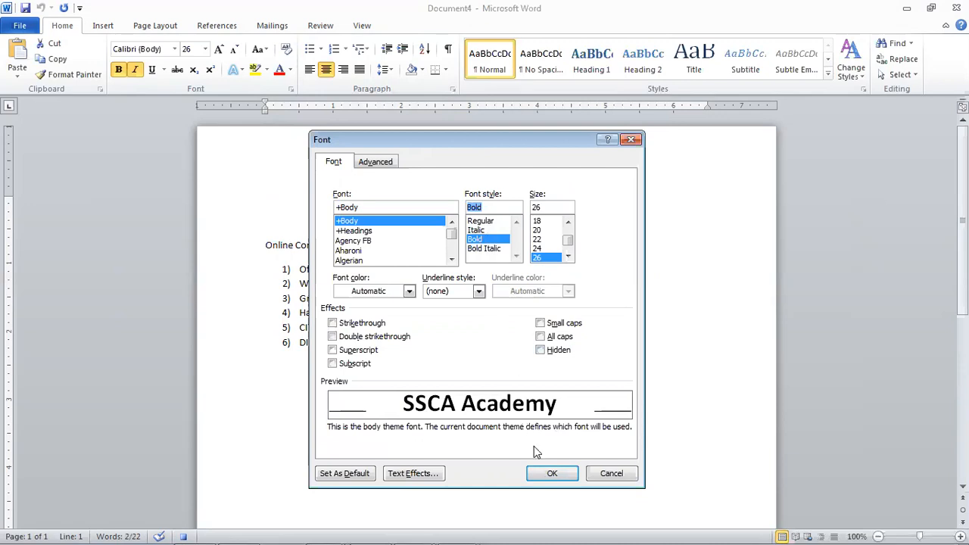
{"action": "left_click", "coordinate": [402, 294]}
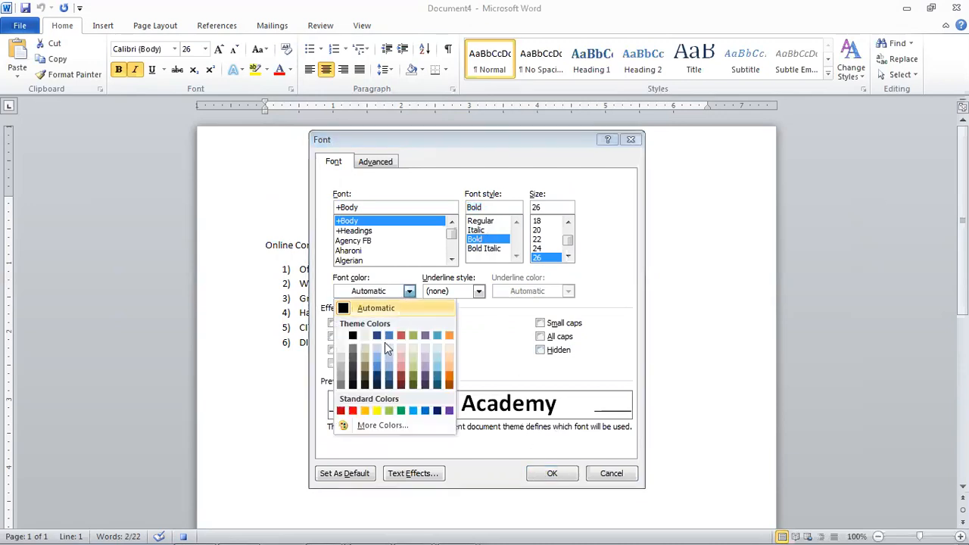
{"action": "left_click", "coordinate": [344, 412]}
{"action": "left_click", "coordinate": [561, 477]}
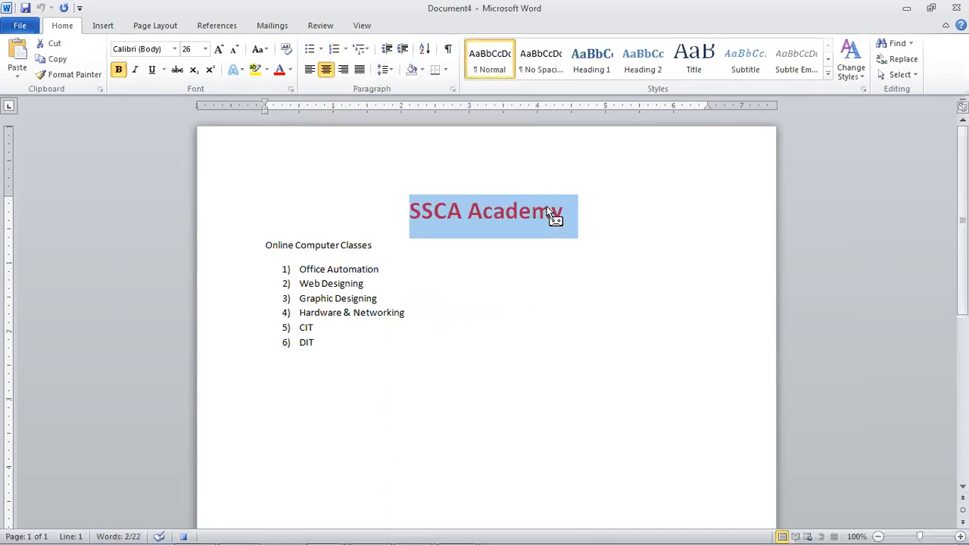
{"action": "left_click", "coordinate": [552, 352]}
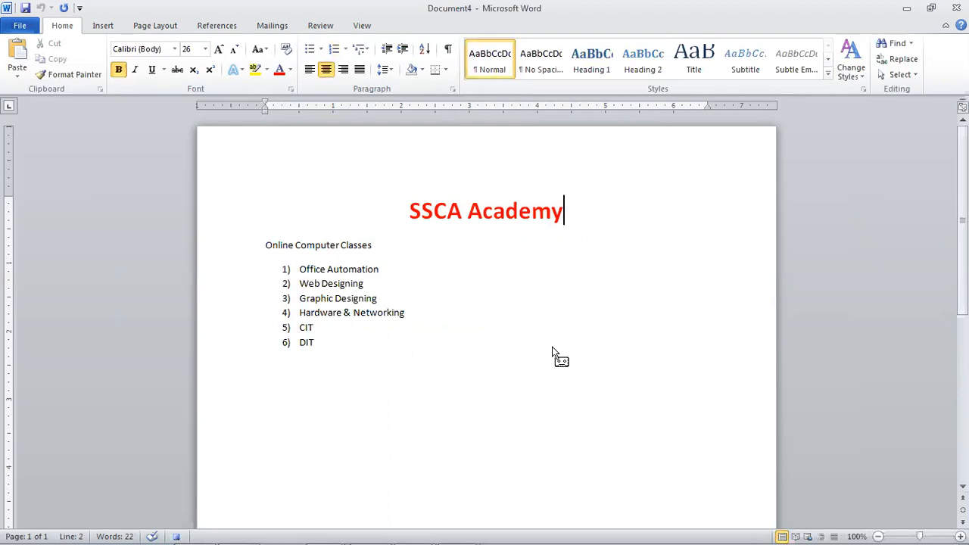
{"action": "type", "text": "("}
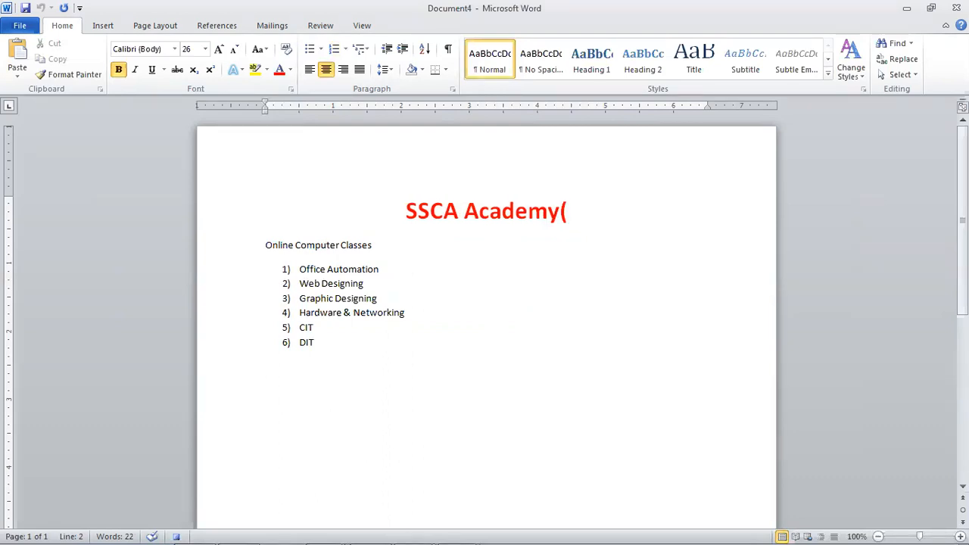
{"action": "type", "text": "R)"}
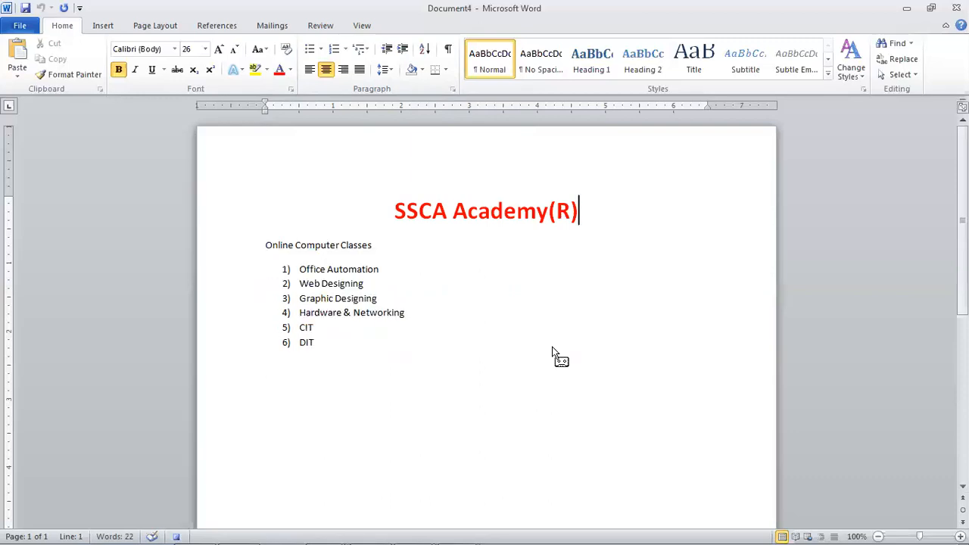
- Select the (R) after the SSCA Academy heading with Shift+Right Arrow
{"action": "key", "text": "Left"}
{"action": "key", "text": "Left"}
{"action": "key", "text": "Left"}
{"action": "key", "text": "Right"}
{"action": "key", "text": "Left"}
{"action": "key", "text": "Right"}
{"action": "key", "text": "Left"}
{"action": "key", "text": "shift+Right"}
{"action": "key", "text": "shift+Right"}
{"action": "key", "text": "shift+Right"}
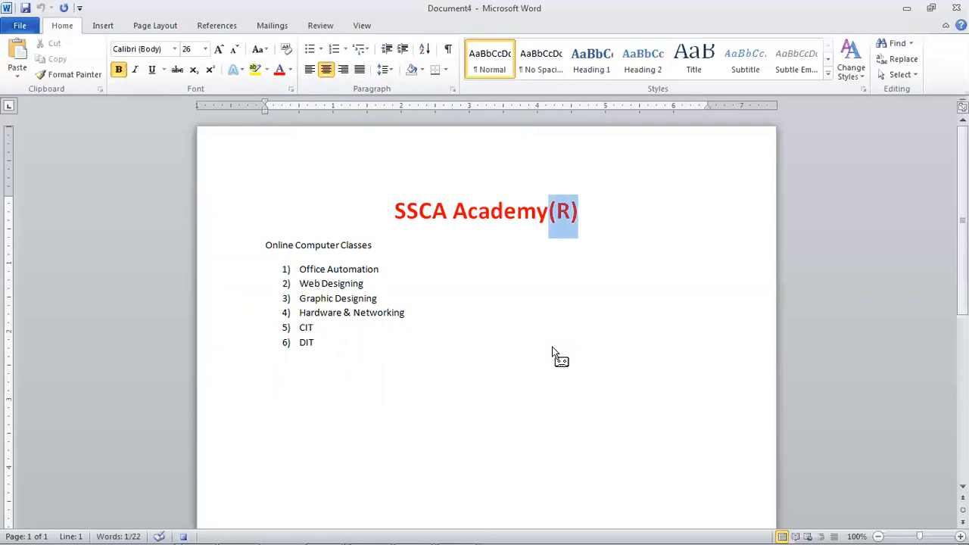
{"action": "key", "text": "Left"}
{"action": "key", "text": "Right"}
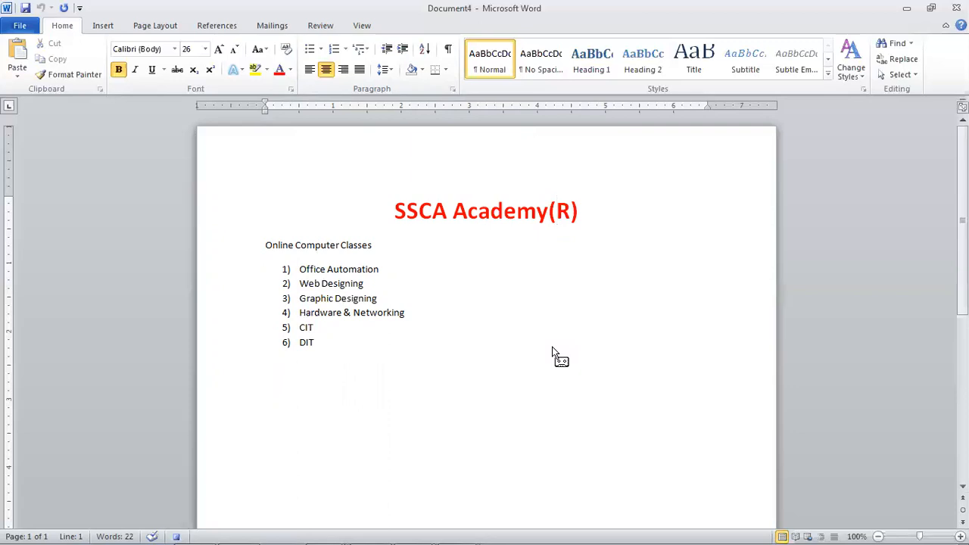
{"action": "key", "text": "Left"}
{"action": "key", "text": "shift+Right"}
{"action": "key", "text": "shift+Right"}
{"action": "key", "text": "shift+Right"}
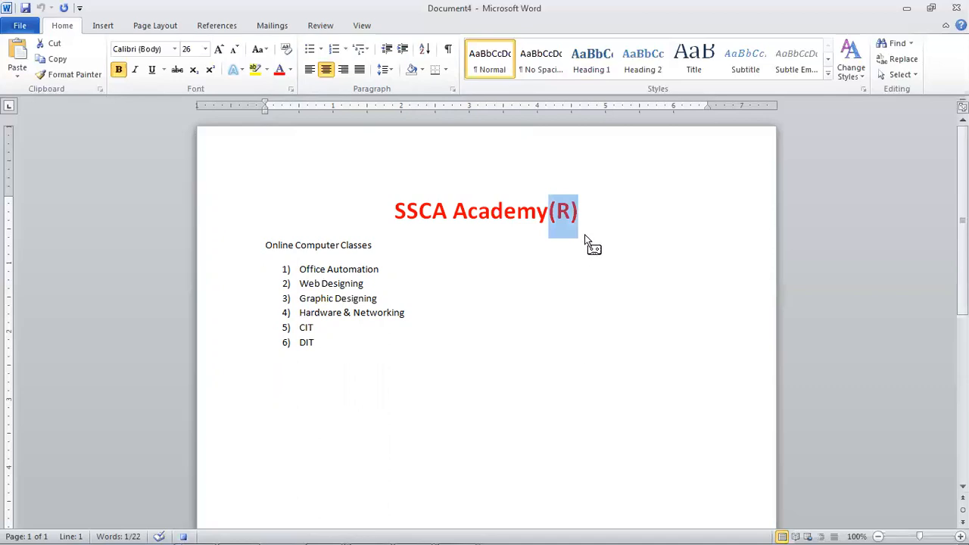
- Open the Font dialog for the selected (R)
{"action": "mouse_move", "coordinate": [558, 226]}
{"action": "left_mouse_down"}
{"action": "mouse_move", "coordinate": [529, 219]}
{"action": "mouse_move", "coordinate": [540, 260]}
{"action": "mouse_move", "coordinate": [562, 234]}
{"action": "mouse_move", "coordinate": [558, 210]}
{"action": "left_mouse_up"}
{"action": "left_click_drag", "start_coordinate": [553, 225], "coordinate": [514, 260]}
{"action": "key", "text": "ctrl+d"}
{"action": "left_click_drag", "start_coordinate": [516, 148], "coordinate": [825, 136]}
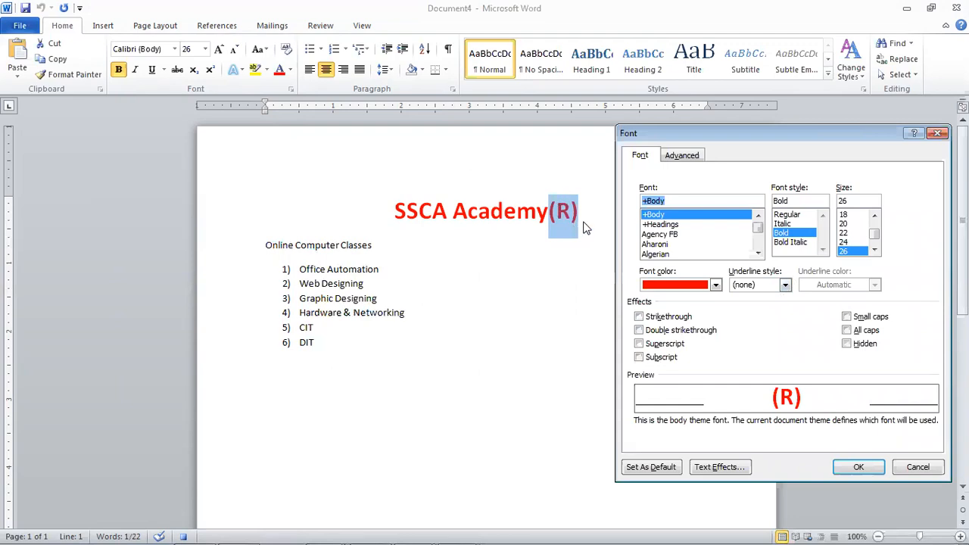
- Make the (R) superscript, then switch it to subscript instead
{"action": "left_click", "coordinate": [663, 344]}
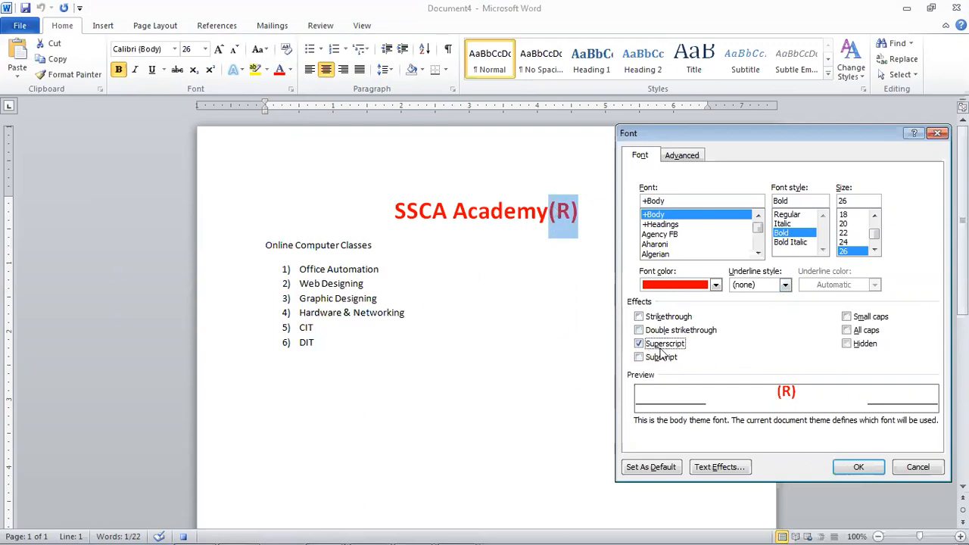
{"action": "left_click", "coordinate": [858, 467]}
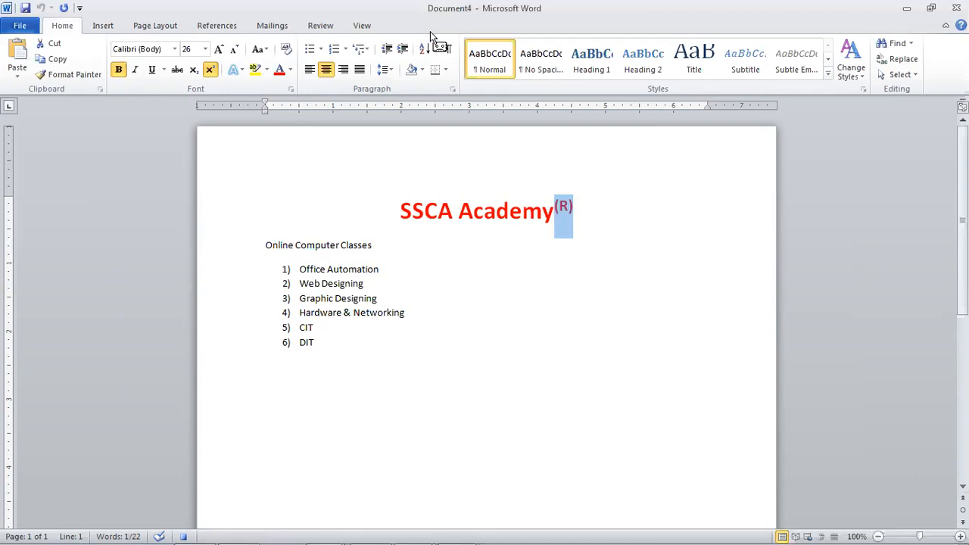
{"action": "key", "text": "ctrl+d"}
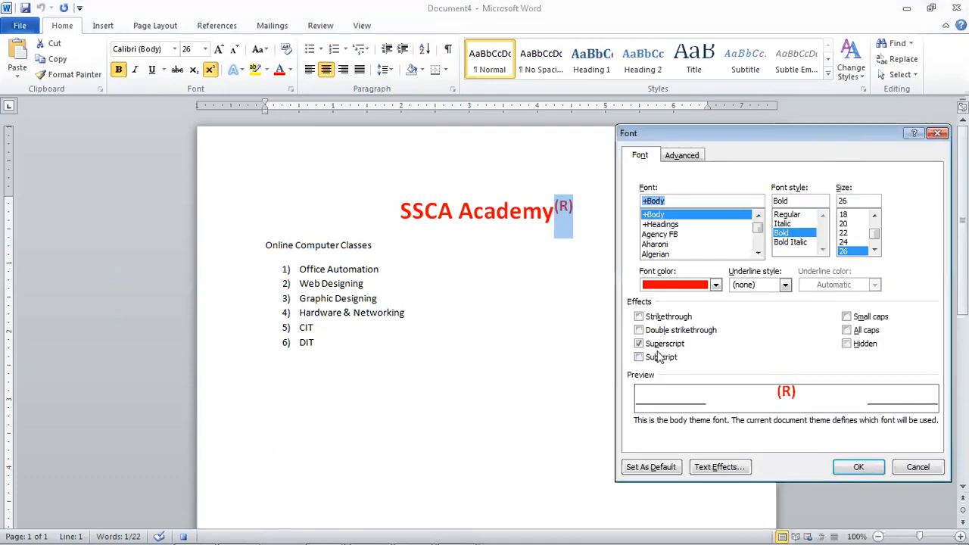
{"action": "left_click", "coordinate": [657, 345]}
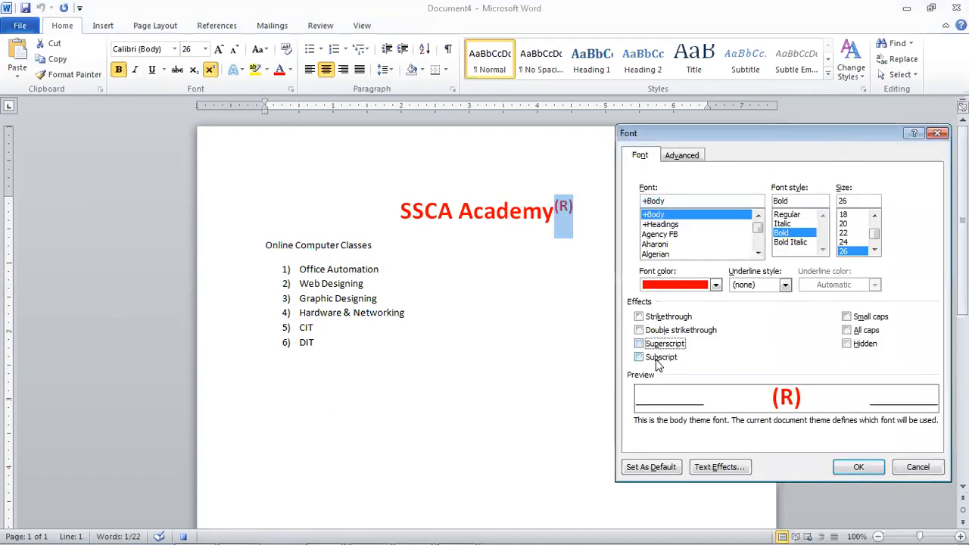
{"action": "left_click", "coordinate": [655, 358]}
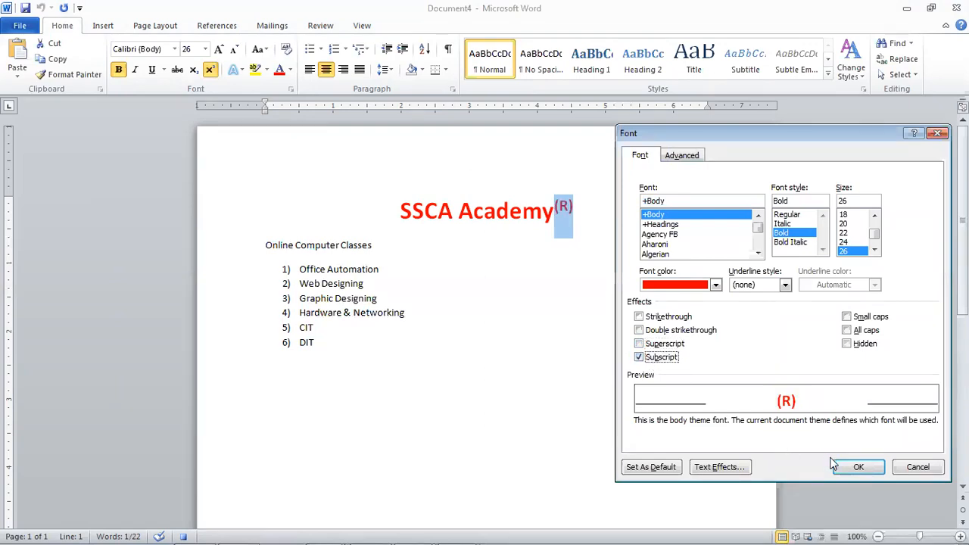
{"action": "left_click", "coordinate": [857, 467]}
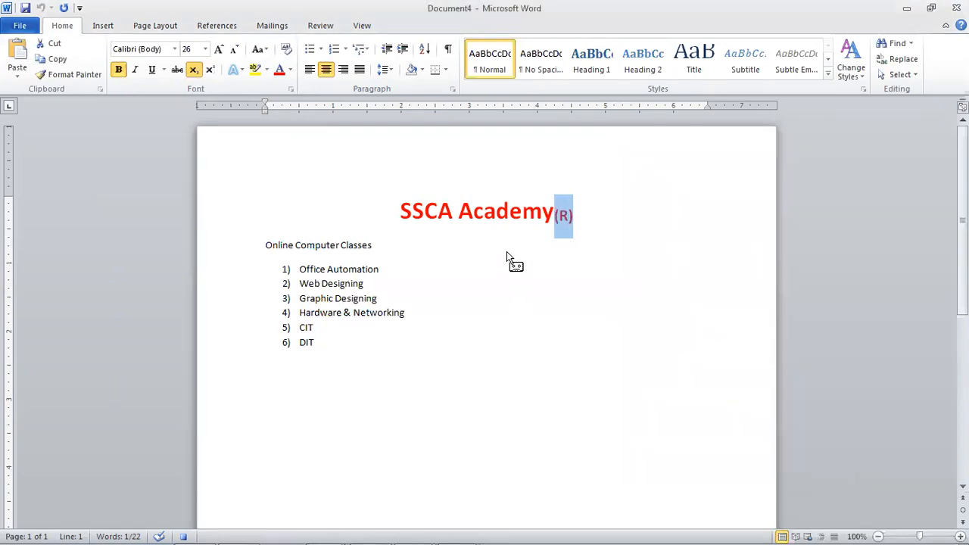
- Reapply superscript, enlarge the (R), turn superscript off, then delete it
{"action": "key", "text": "ctrl+d"}
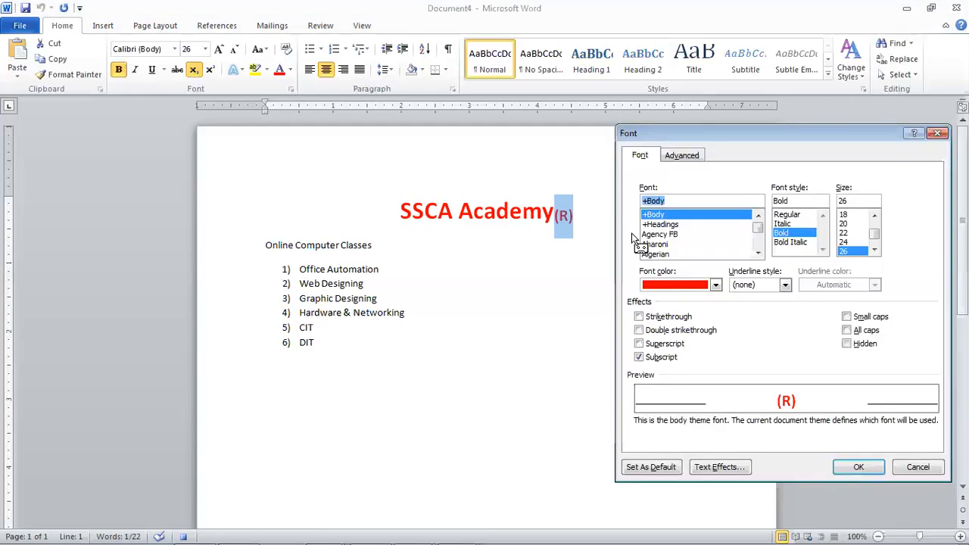
{"action": "left_click", "coordinate": [660, 344]}
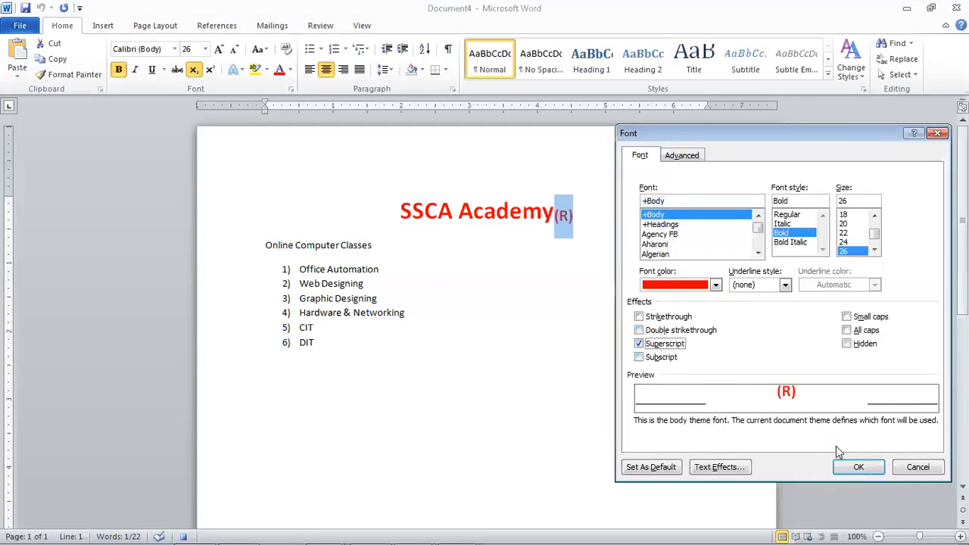
{"action": "left_click", "coordinate": [857, 467]}
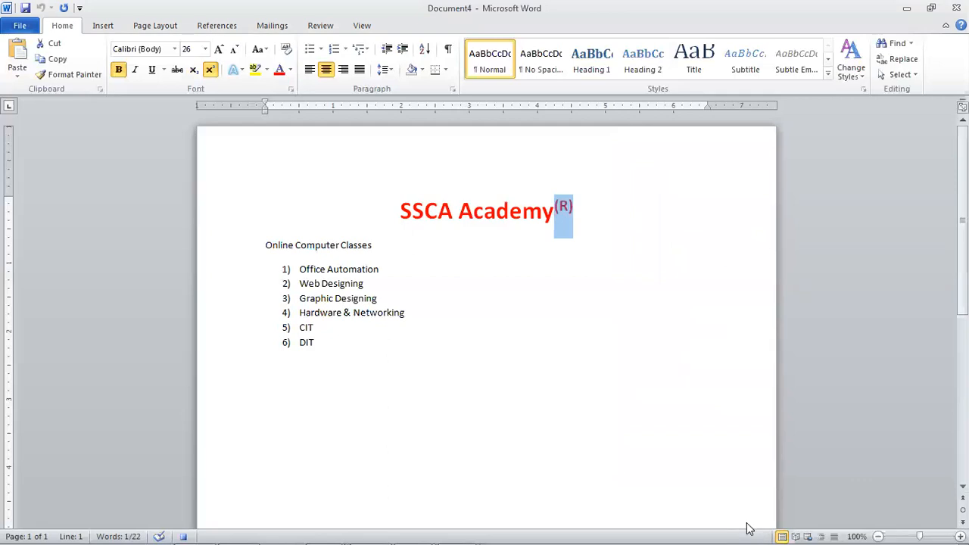
{"action": "key", "text": "ctrl+shift+period"}
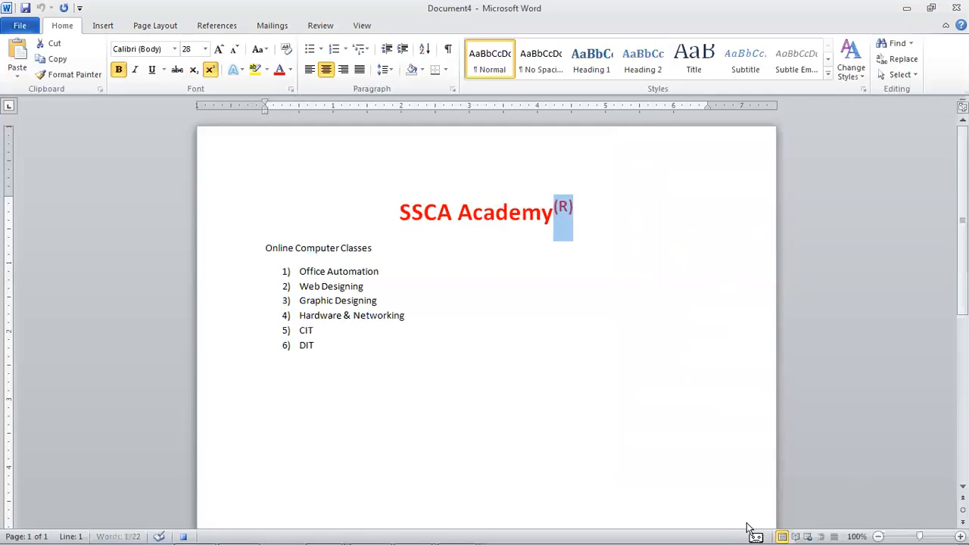
{"action": "key", "text": "ctrl+d"}
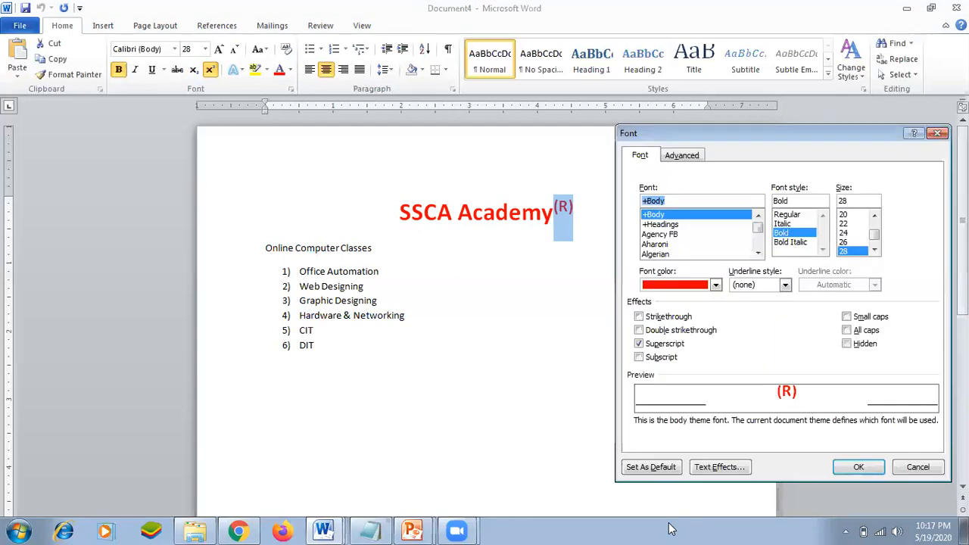
{"action": "left_click", "coordinate": [638, 342]}
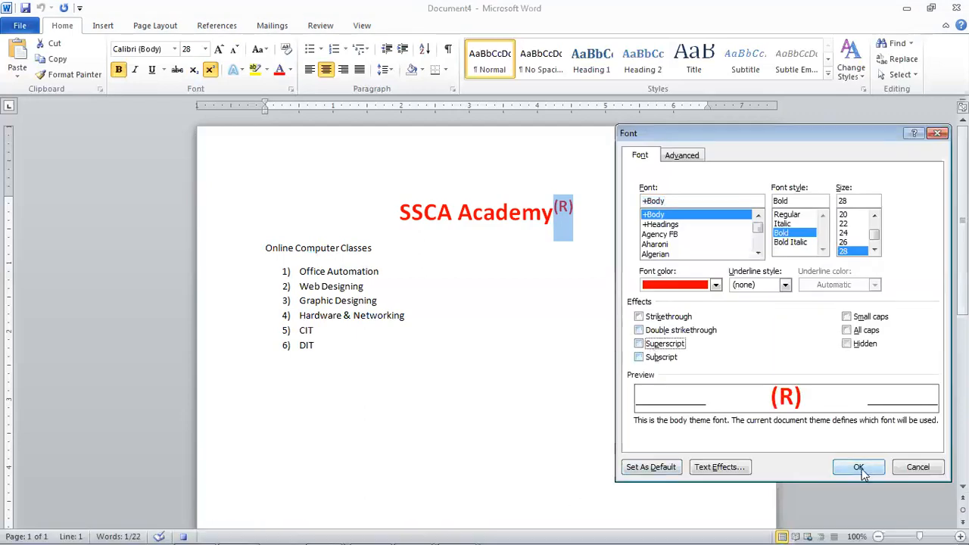
{"action": "left_click", "coordinate": [858, 467]}
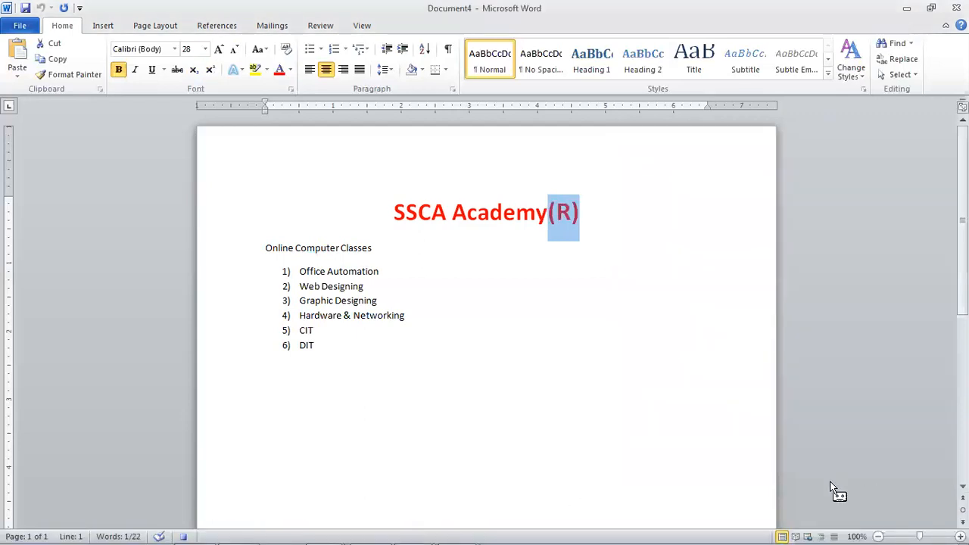
{"action": "key", "text": "Delete"}
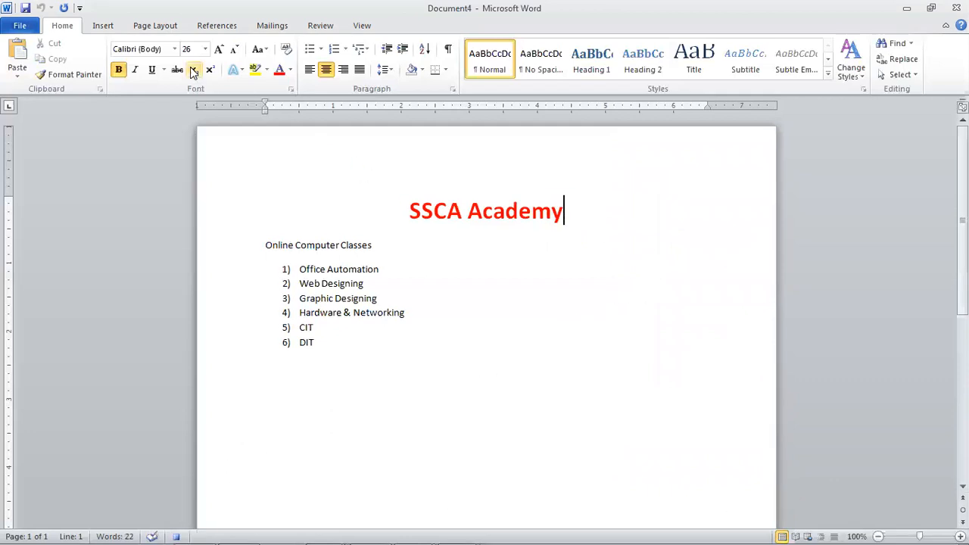
- Open More Symbols from the Insert tab's Symbol gallery and drop down its Font list
{"action": "left_click", "coordinate": [102, 26]}
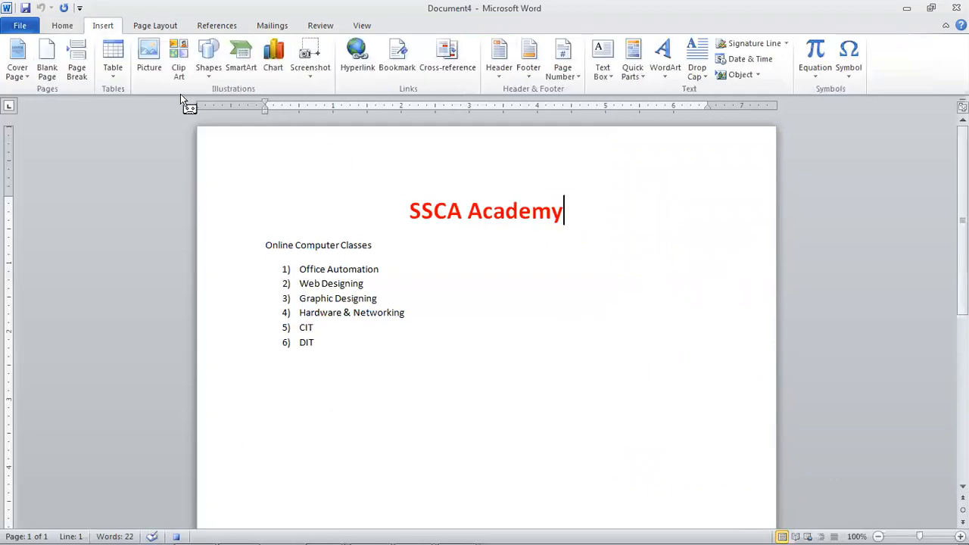
{"action": "left_click", "coordinate": [846, 68]}
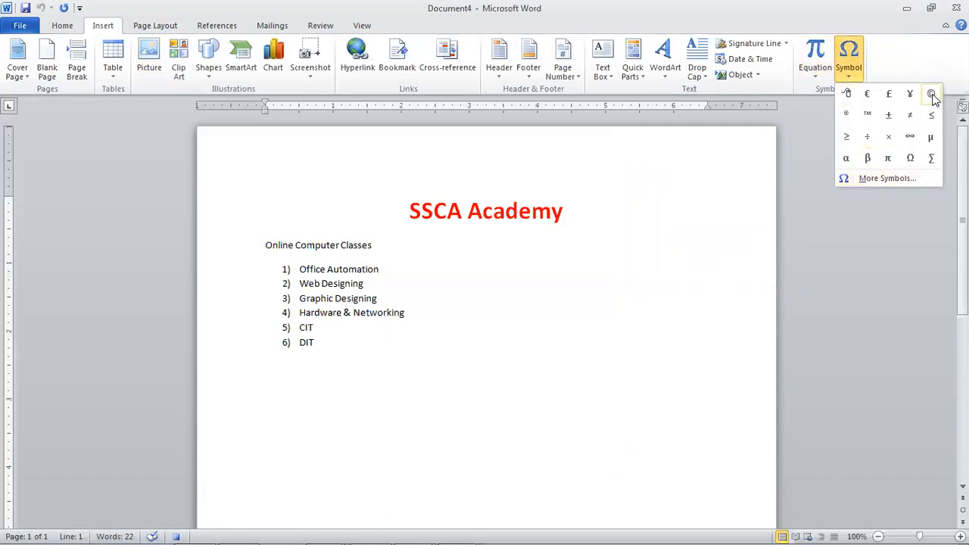
{"action": "left_click", "coordinate": [870, 179]}
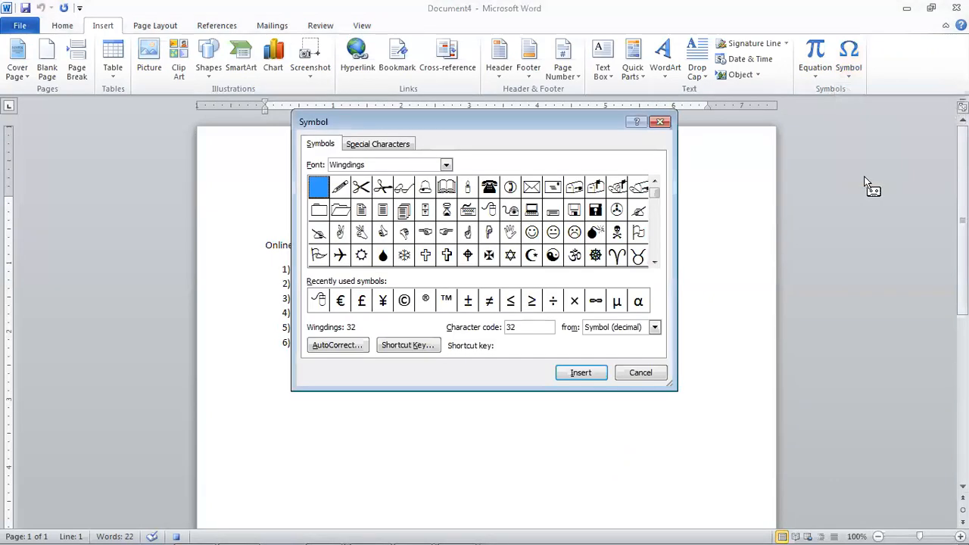
{"action": "left_click", "coordinate": [446, 165]}
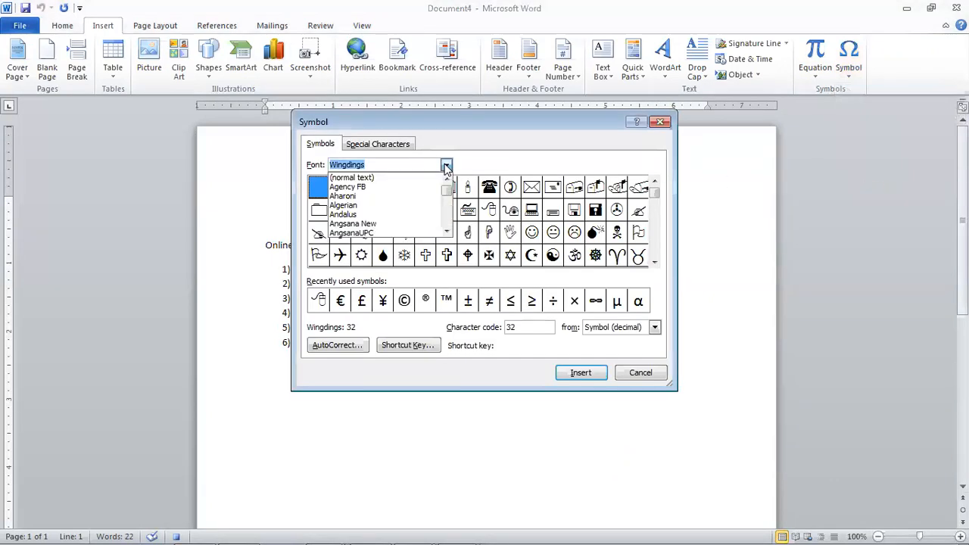
{"action": "mouse_move", "coordinate": [446, 221]}
{"action": "left_mouse_down"}
{"action": "mouse_move", "coordinate": [447, 184]}
{"action": "mouse_move", "coordinate": [449, 209]}
{"action": "left_mouse_up"}
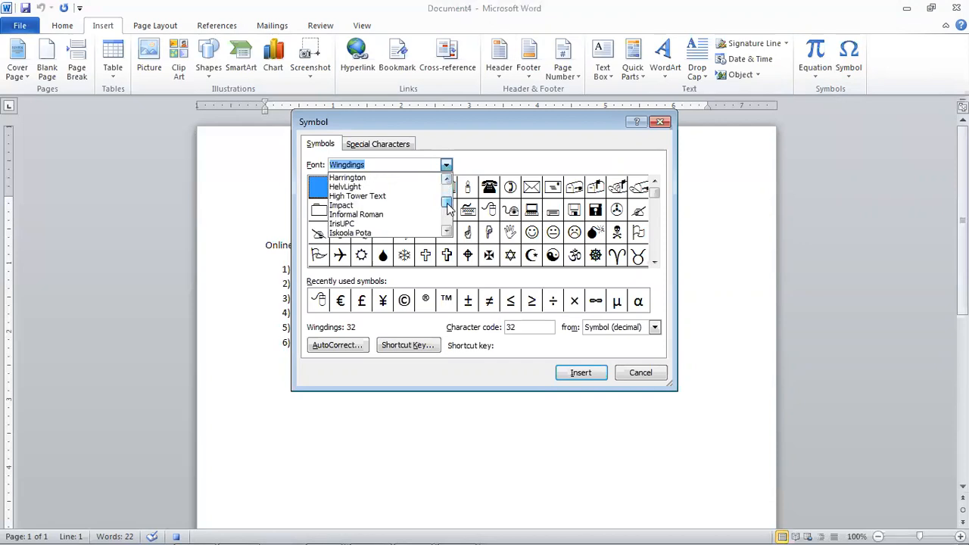
- Scroll to Wingdings, browse its symbols, close without inserting, and reopen the Symbol gallery
{"action": "left_click", "coordinate": [446, 232]}
{"action": "left_click", "coordinate": [446, 231]}
{"action": "left_click", "coordinate": [446, 232]}
{"action": "left_click", "coordinate": [447, 231]}
{"action": "left_click", "coordinate": [447, 231]}
{"action": "left_click", "coordinate": [446, 231]}
{"action": "left_click", "coordinate": [447, 231]}
{"action": "left_click", "coordinate": [446, 232]}
{"action": "left_click", "coordinate": [446, 231]}
{"action": "left_click", "coordinate": [446, 231]}
{"action": "left_click", "coordinate": [447, 232]}
{"action": "left_click", "coordinate": [446, 231]}
{"action": "left_click", "coordinate": [447, 232]}
{"action": "left_click", "coordinate": [447, 231]}
{"action": "left_click", "coordinate": [447, 231]}
{"action": "left_click", "coordinate": [447, 232]}
{"action": "left_click", "coordinate": [447, 231]}
{"action": "left_click", "coordinate": [446, 232]}
{"action": "left_click", "coordinate": [447, 232]}
{"action": "left_click", "coordinate": [447, 231]}
{"action": "left_click", "coordinate": [446, 231]}
{"action": "left_click", "coordinate": [447, 231]}
{"action": "left_click", "coordinate": [447, 231]}
{"action": "left_click", "coordinate": [447, 232]}
{"action": "left_click", "coordinate": [446, 232]}
{"action": "left_click", "coordinate": [446, 231]}
{"action": "left_click", "coordinate": [447, 232]}
{"action": "left_click", "coordinate": [447, 232]}
{"action": "left_click", "coordinate": [447, 232]}
{"action": "left_click", "coordinate": [447, 232]}
{"action": "left_click", "coordinate": [447, 232]}
{"action": "left_click", "coordinate": [446, 232]}
{"action": "left_click", "coordinate": [446, 232]}
{"action": "left_click", "coordinate": [447, 232]}
{"action": "left_click", "coordinate": [446, 232]}
{"action": "left_click", "coordinate": [446, 232]}
{"action": "left_click", "coordinate": [446, 231]}
{"action": "left_click", "coordinate": [446, 232]}
{"action": "left_click", "coordinate": [447, 231]}
{"action": "left_click", "coordinate": [446, 231]}
{"action": "left_click", "coordinate": [447, 232]}
{"action": "left_click", "coordinate": [447, 232]}
{"action": "left_click", "coordinate": [446, 231]}
{"action": "left_click", "coordinate": [446, 232]}
{"action": "left_click", "coordinate": [447, 232]}
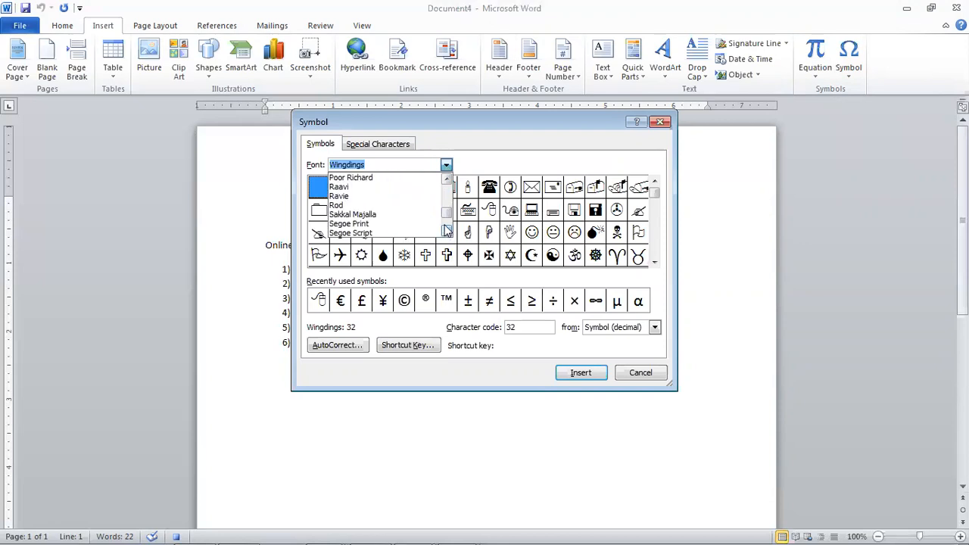
{"action": "left_click", "coordinate": [446, 232]}
{"action": "left_click", "coordinate": [447, 232]}
{"action": "left_click", "coordinate": [446, 231]}
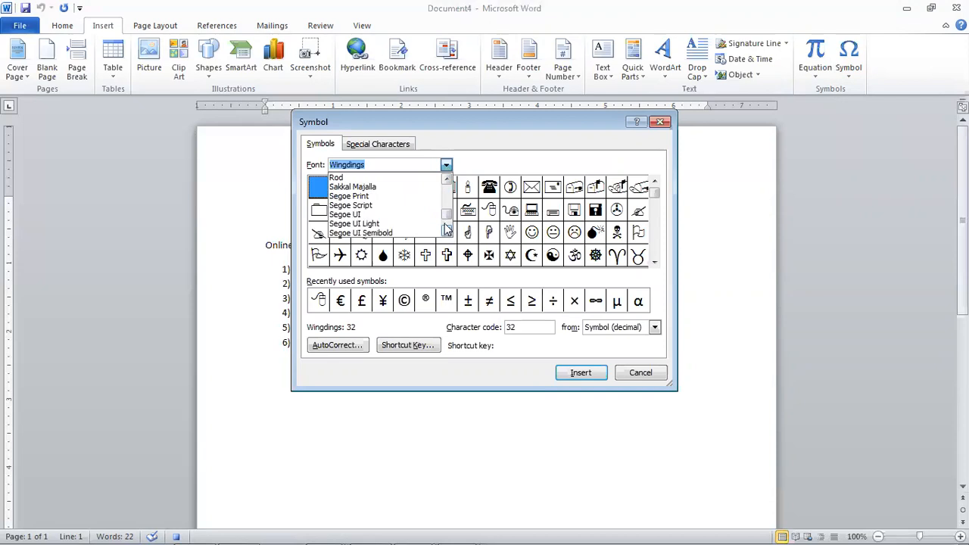
{"action": "left_click", "coordinate": [446, 230]}
{"action": "left_click", "coordinate": [446, 230]}
{"action": "left_click", "coordinate": [447, 230]}
{"action": "left_click_drag", "start_coordinate": [558, 213], "coordinate": [421, 211]}
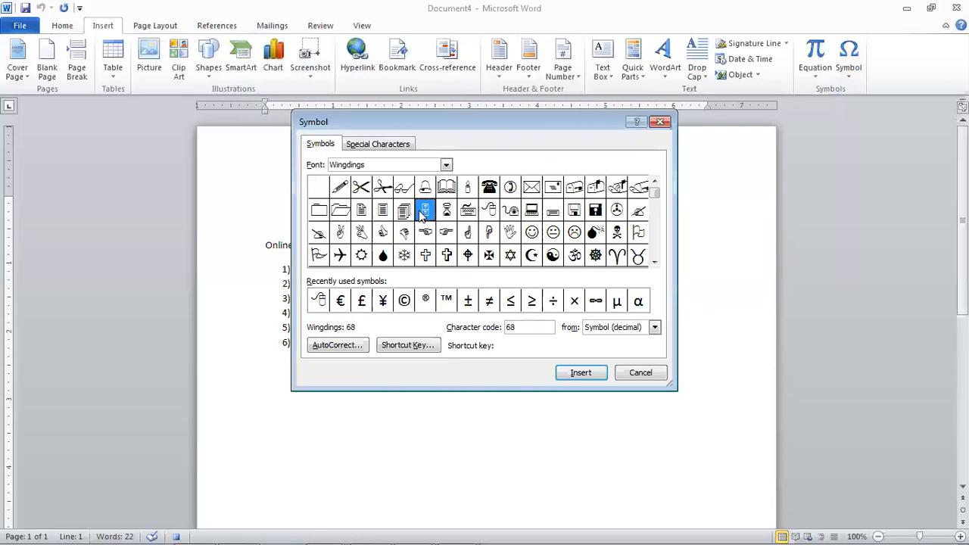
{"action": "key", "text": "Escape"}
{"action": "left_click", "coordinate": [854, 60]}
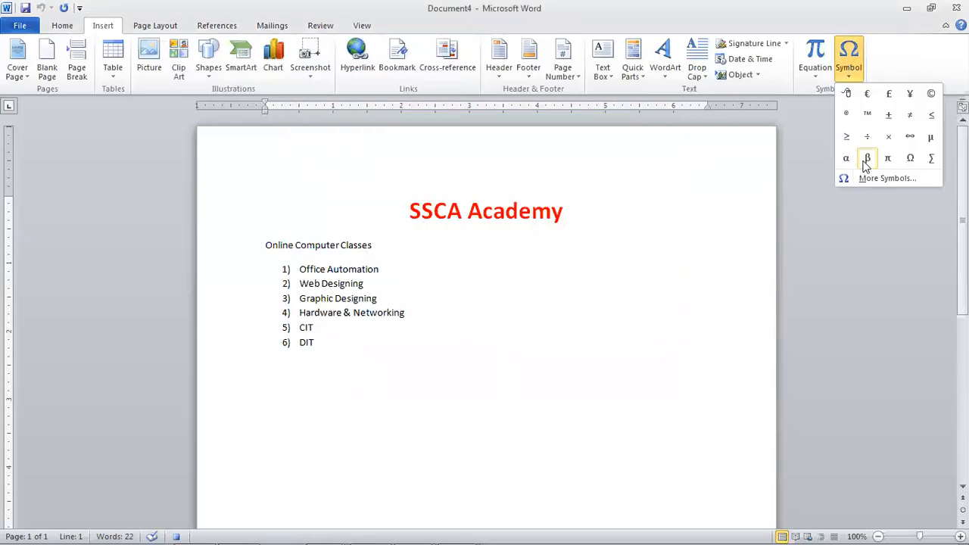
- Insert ® after SSCA Academy, remove it, and insert ™ in its place
{"action": "left_click", "coordinate": [846, 114]}
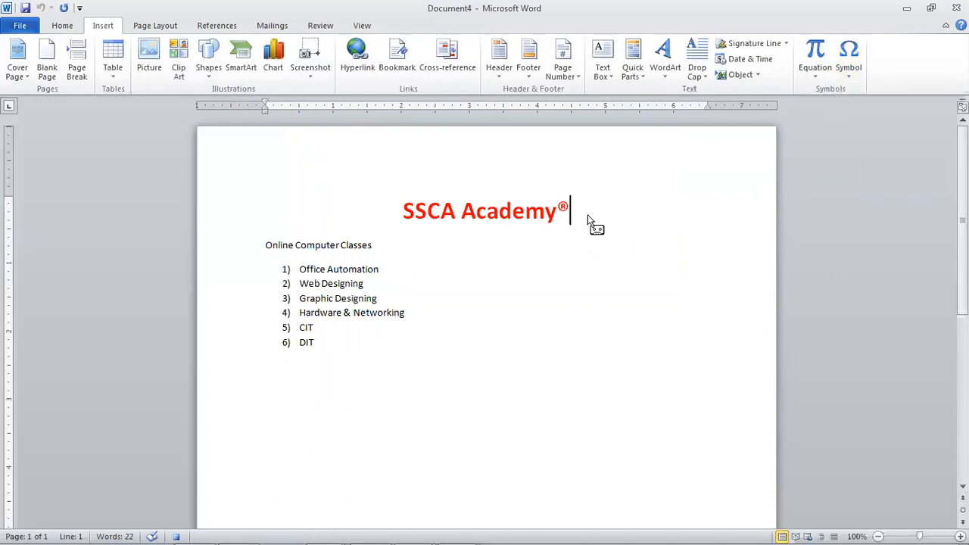
{"action": "key", "text": "BackSpace"}
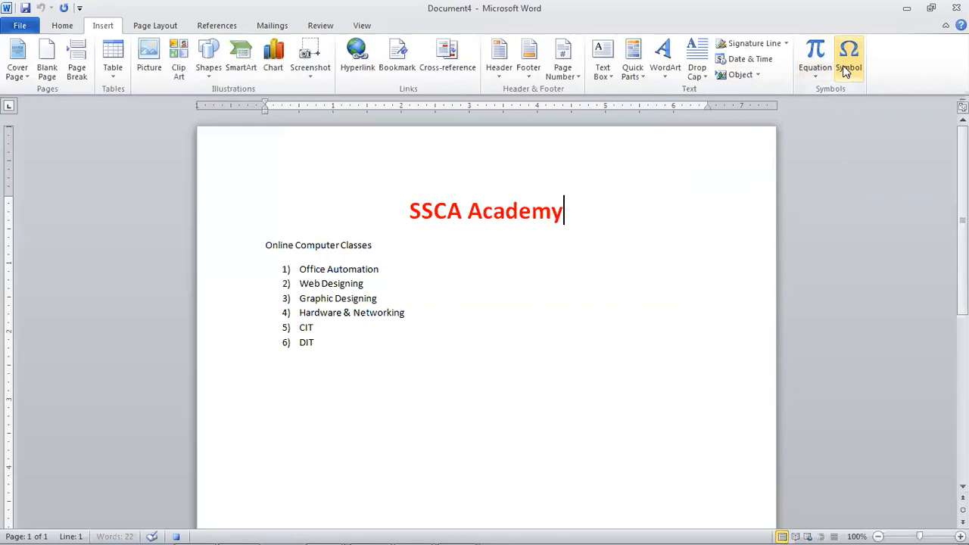
{"action": "left_click", "coordinate": [845, 70]}
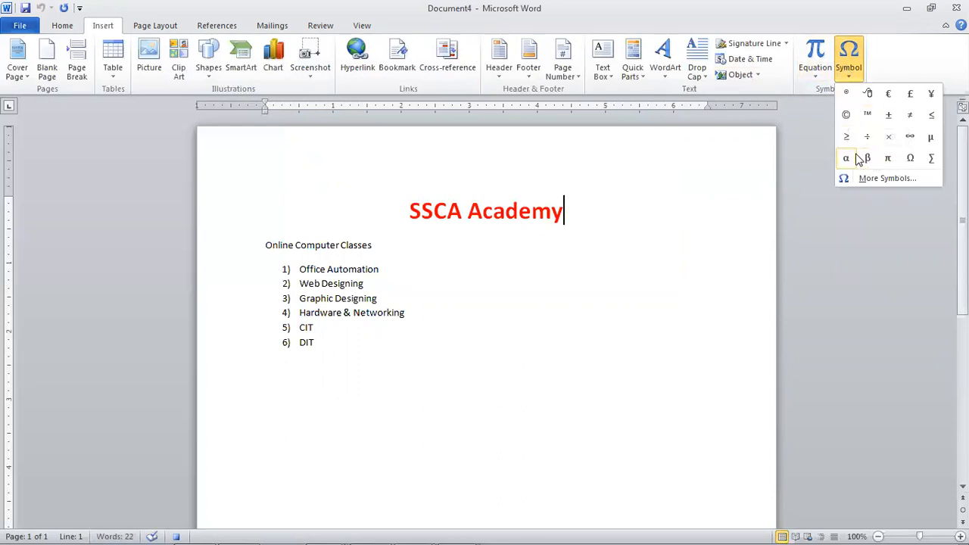
{"action": "left_click", "coordinate": [867, 115]}
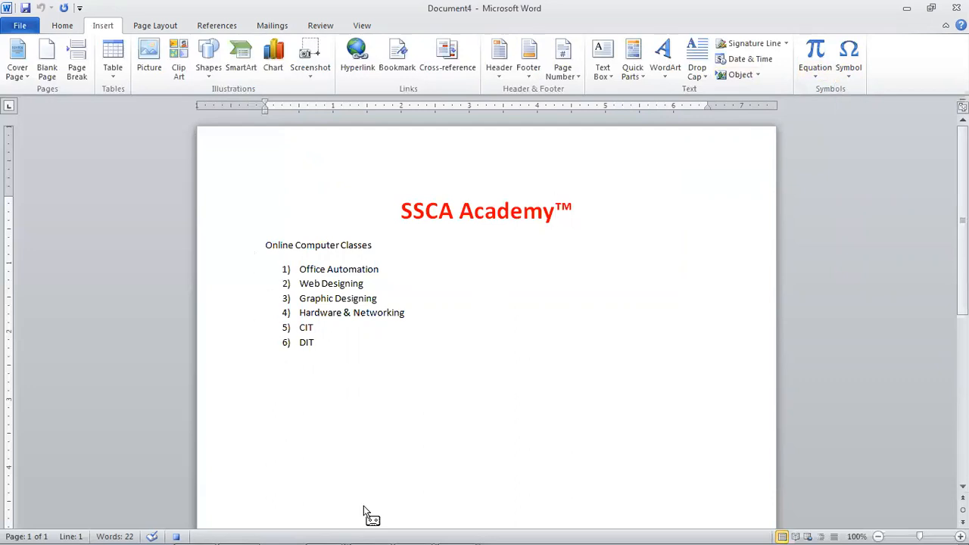
{"action": "key", "text": "shift+End"}
- Make 'Online Computer Classes' larger, bold, underlined and blue
{"action": "key", "text": "ctrl+shift+period"}
{"action": "key", "text": "ctrl+shift+period"}
{"action": "key", "text": "ctrl+shift+period"}
{"action": "key", "text": "ctrl+shift+period"}
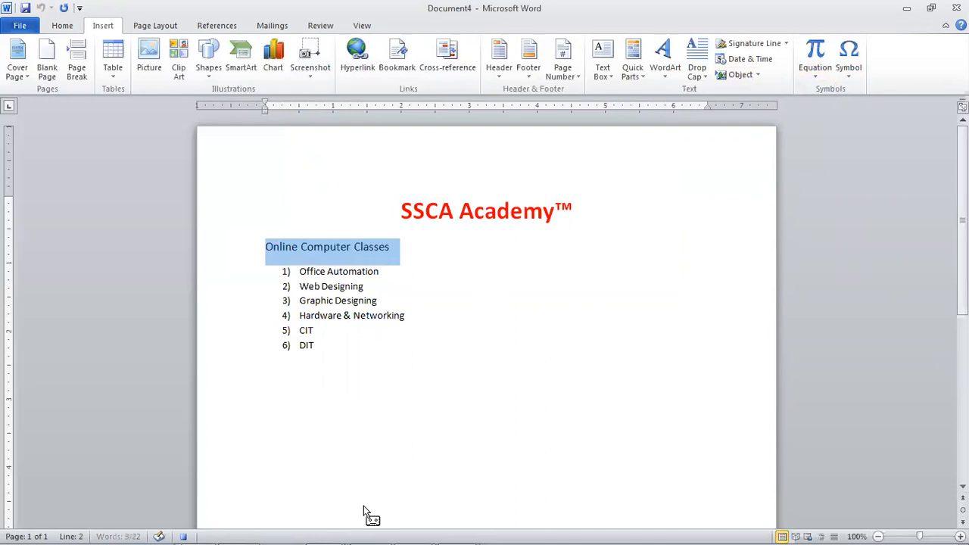
{"action": "key", "text": "ctrl+u"}
{"action": "key", "text": "ctrl+d"}
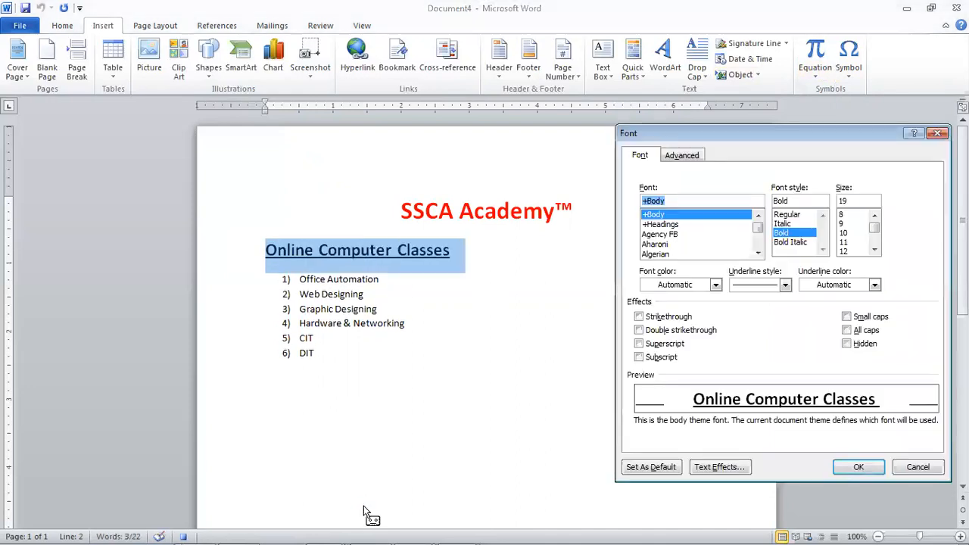
{"action": "left_click", "coordinate": [685, 286]}
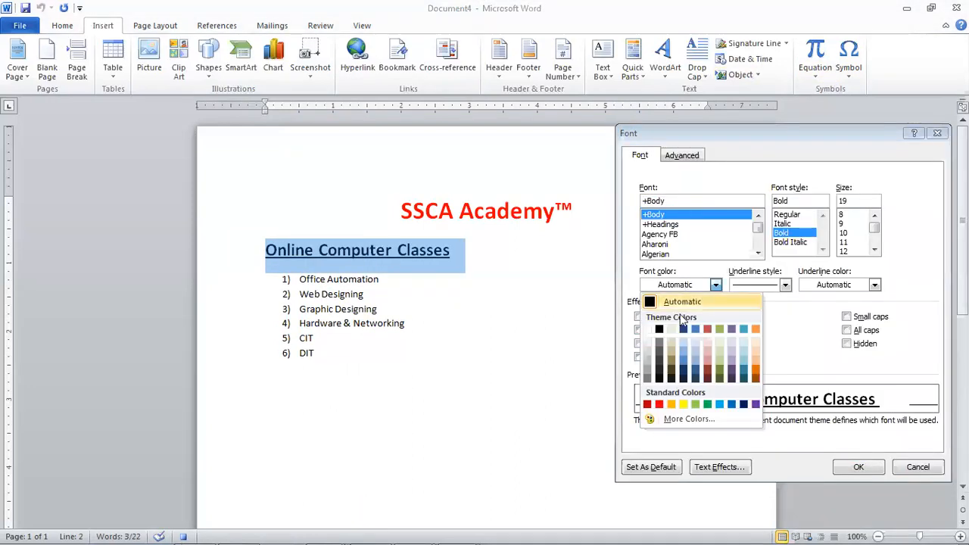
{"action": "left_click", "coordinate": [683, 357]}
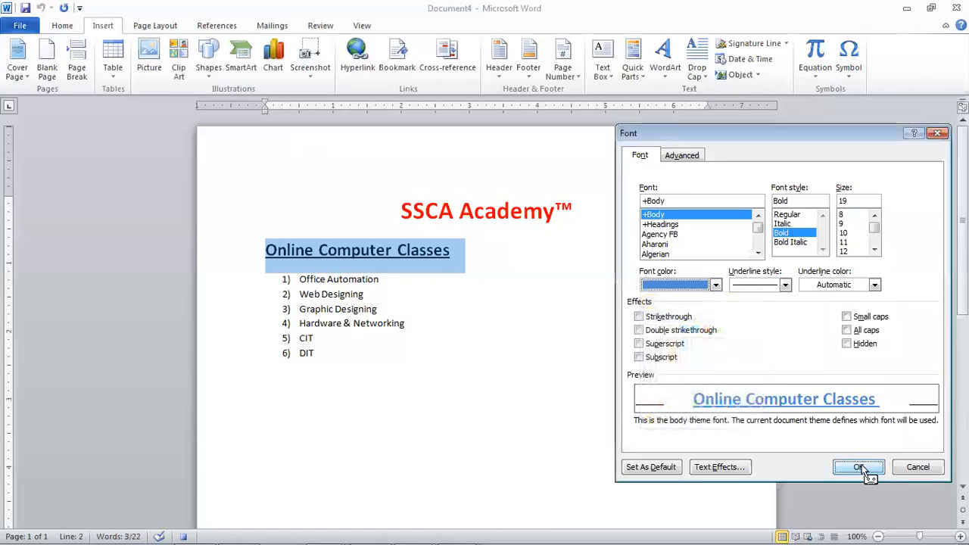
{"action": "left_click", "coordinate": [858, 467]}
- Select the six numbered courses and make their text larger and bold
{"action": "key", "text": "Down"}
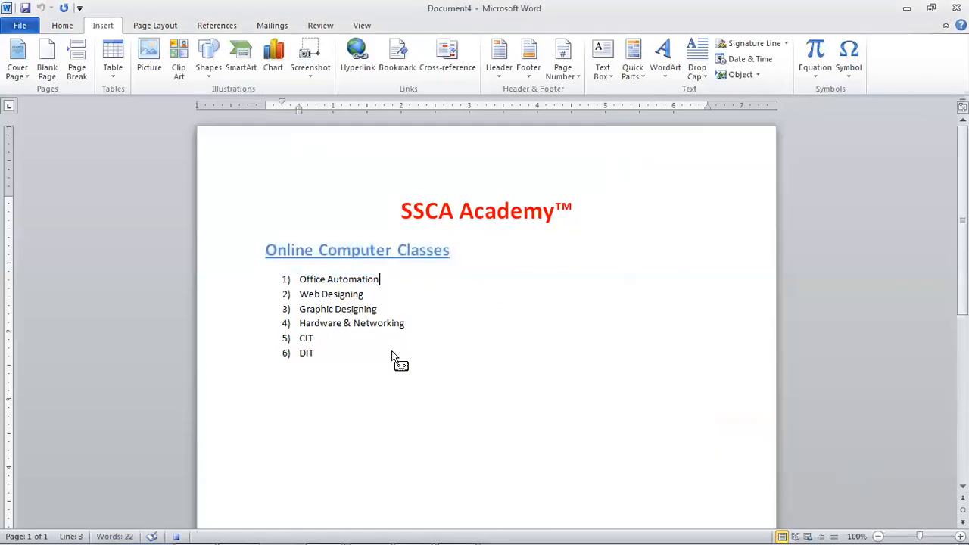
{"action": "key", "text": "shift+Down"}
{"action": "key", "text": "shift+Down"}
{"action": "key", "text": "shift+Down"}
{"action": "key", "text": "shift+Down"}
{"action": "key", "text": "shift+Down"}
{"action": "key", "text": "shift+Down"}
{"action": "key", "text": "shift+Down"}
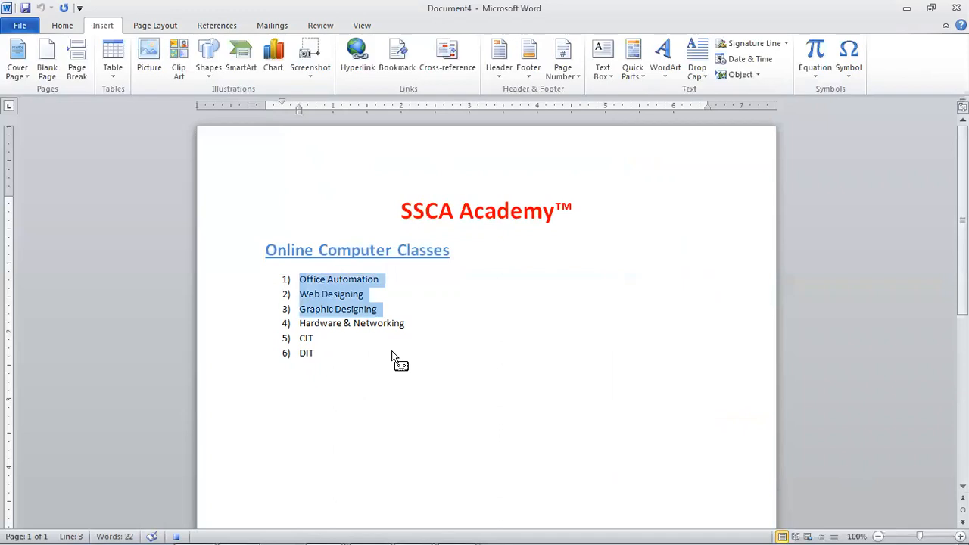
{"action": "key", "text": "ctrl+shift+greater"}
{"action": "key", "text": "ctrl+shift+greater"}
{"action": "key", "text": "ctrl+shift+greater"}
{"action": "key", "text": "ctrl+shift+greater"}
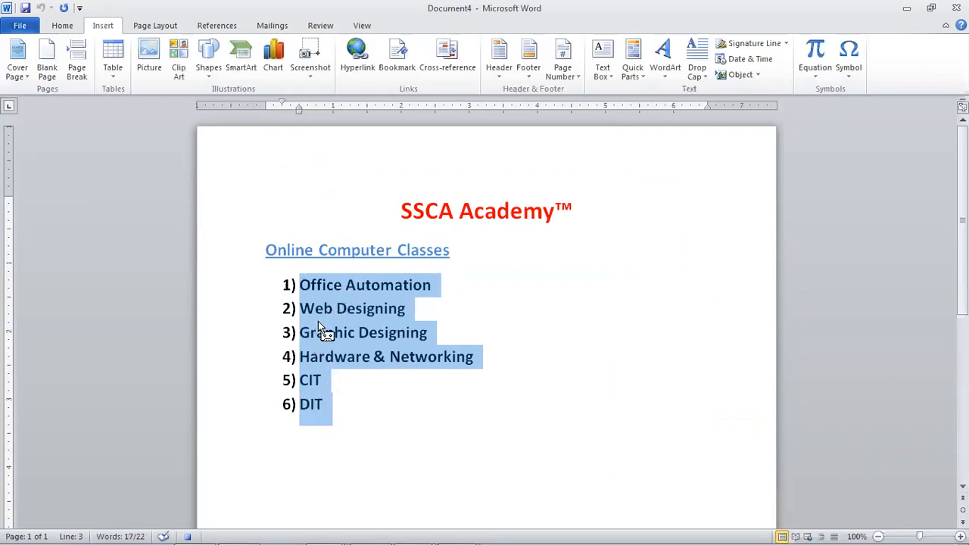
{"action": "left_click", "coordinate": [62, 25]}
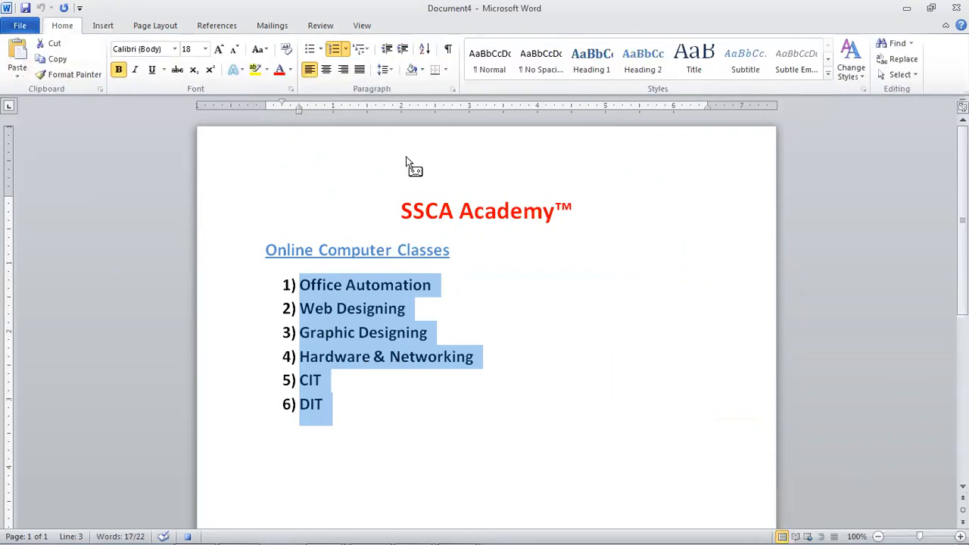
- Try 1.0, 1.15 and 2.0 line spacing on the six-item course list
{"action": "left_click", "coordinate": [391, 71]}
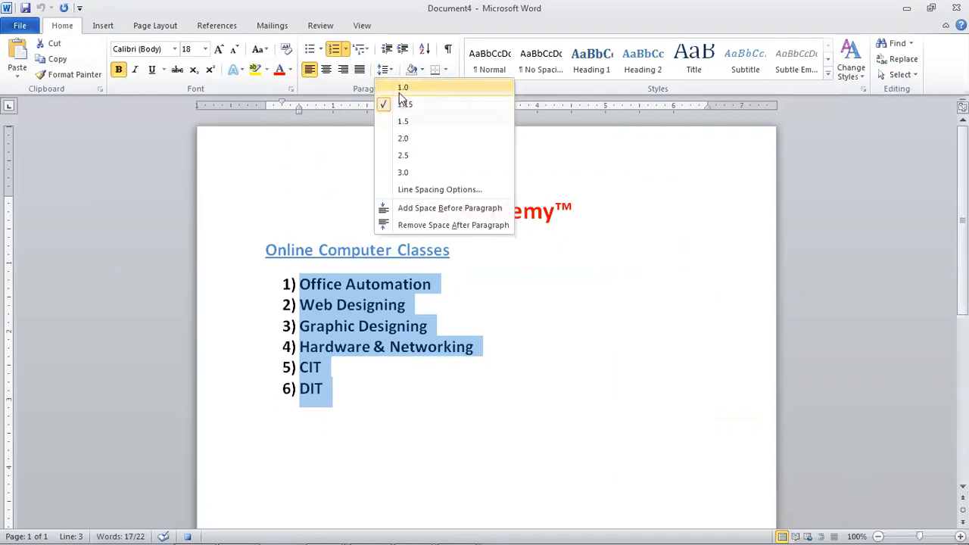
{"action": "left_click", "coordinate": [400, 88]}
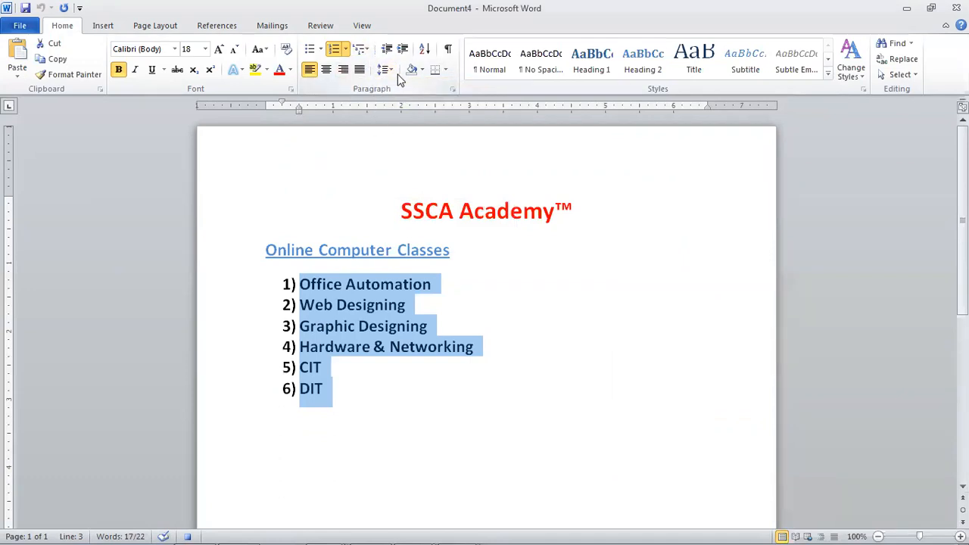
{"action": "left_click", "coordinate": [386, 70]}
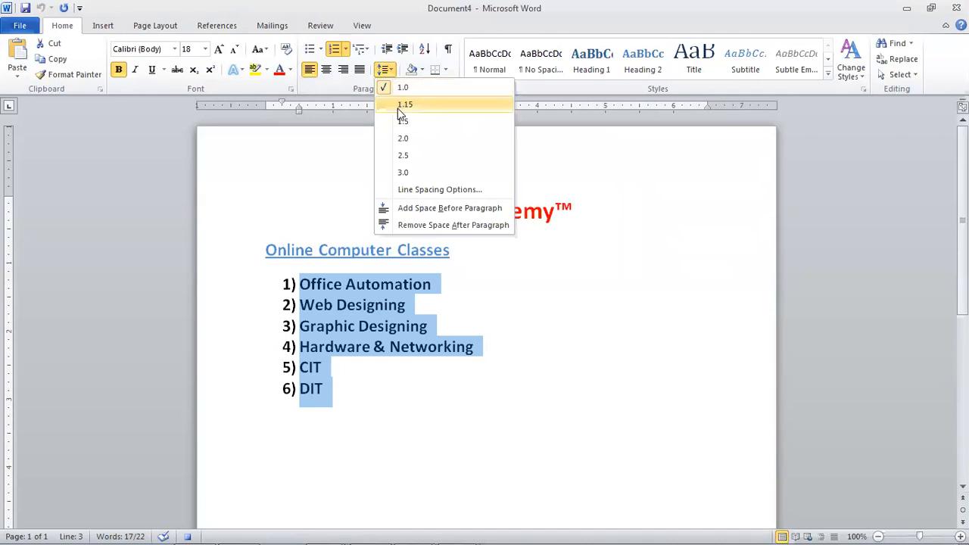
{"action": "left_click", "coordinate": [398, 107]}
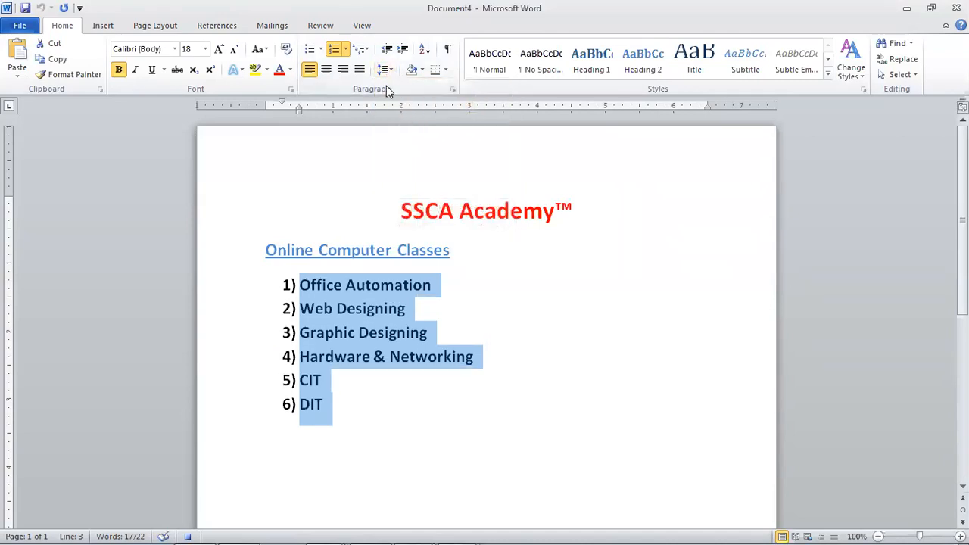
{"action": "left_click", "coordinate": [392, 74]}
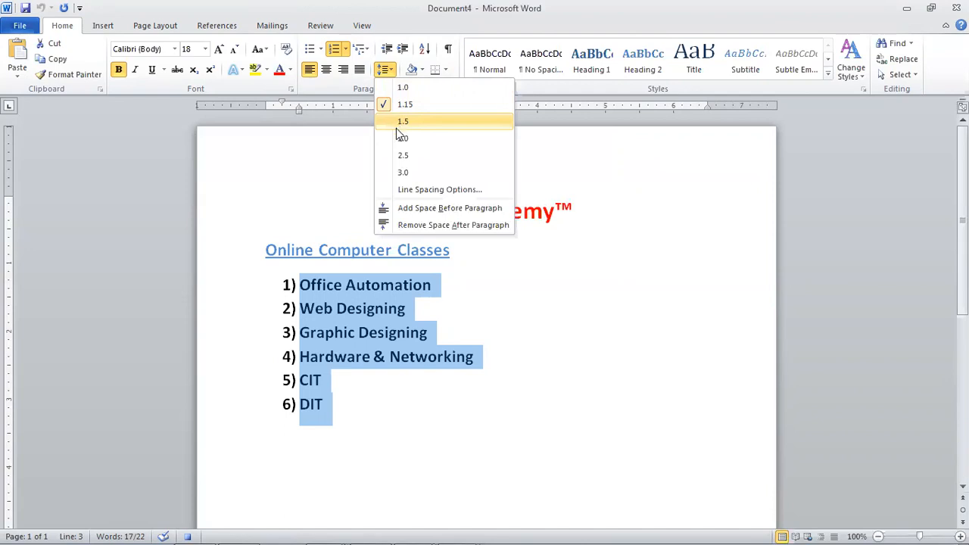
{"action": "left_click", "coordinate": [395, 138]}
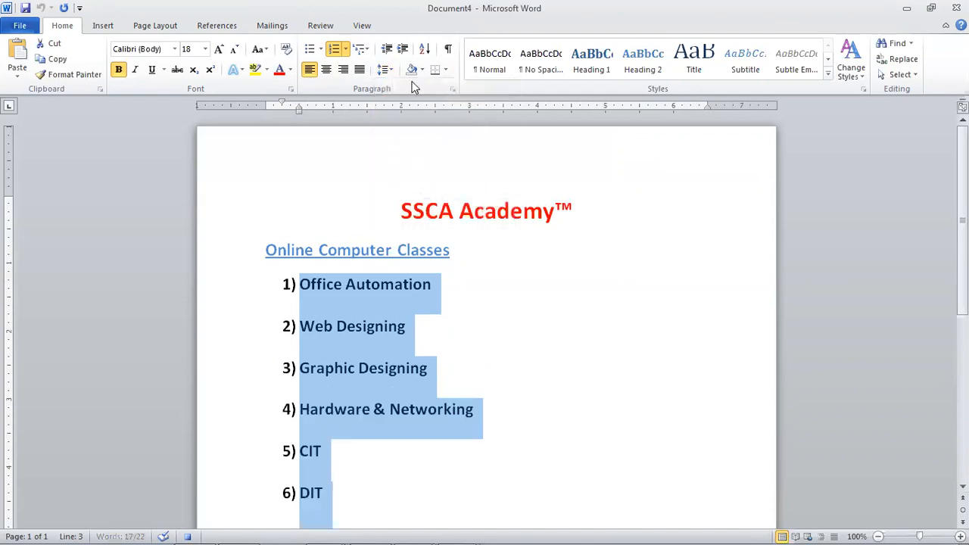
- Remove the space after each list item, settle on 1.15 line spacing, and deselect the list
{"action": "left_click", "coordinate": [385, 69]}
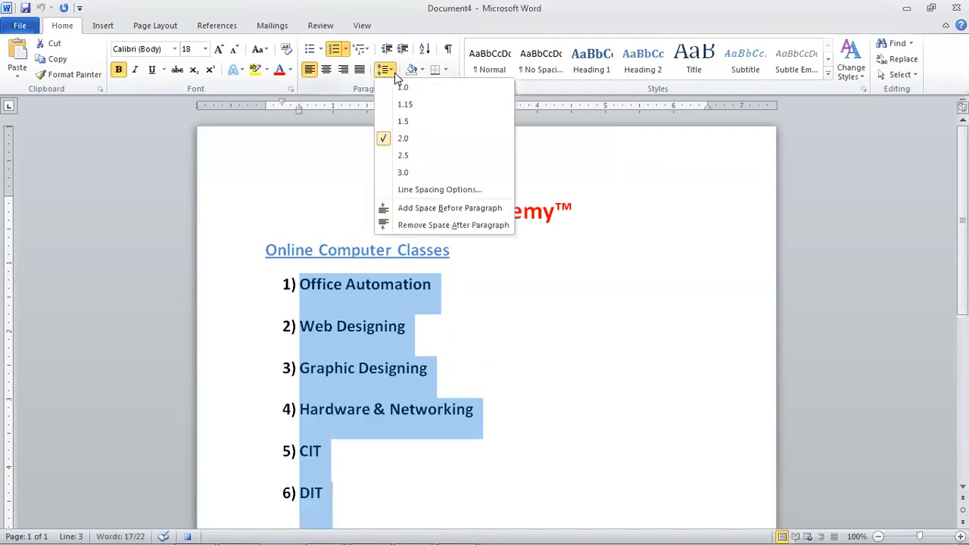
{"action": "left_click", "coordinate": [402, 230]}
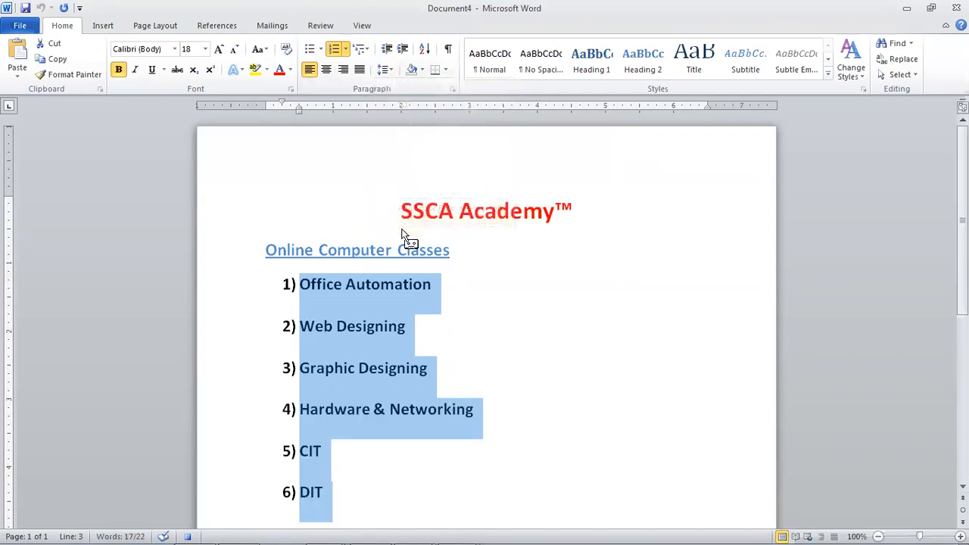
{"action": "left_click", "coordinate": [385, 69]}
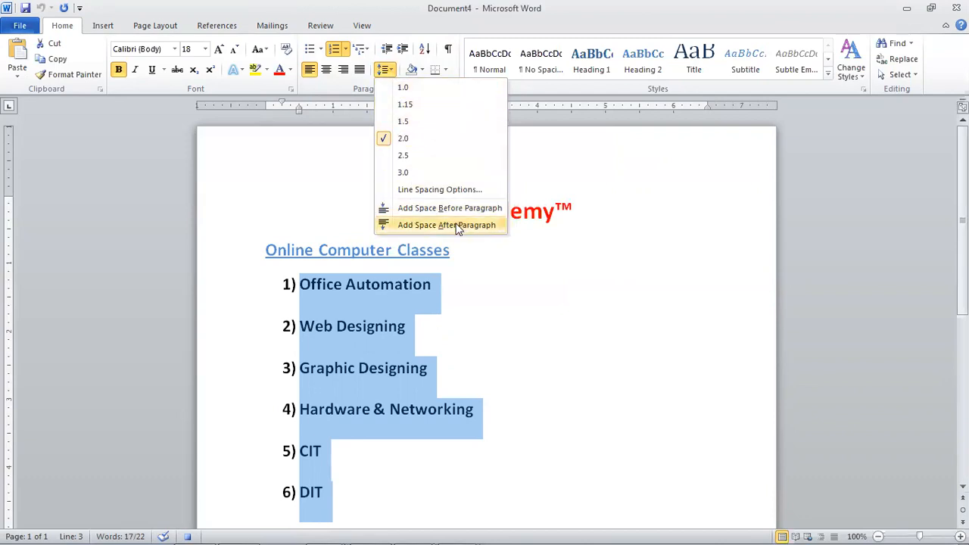
{"action": "left_click", "coordinate": [427, 93]}
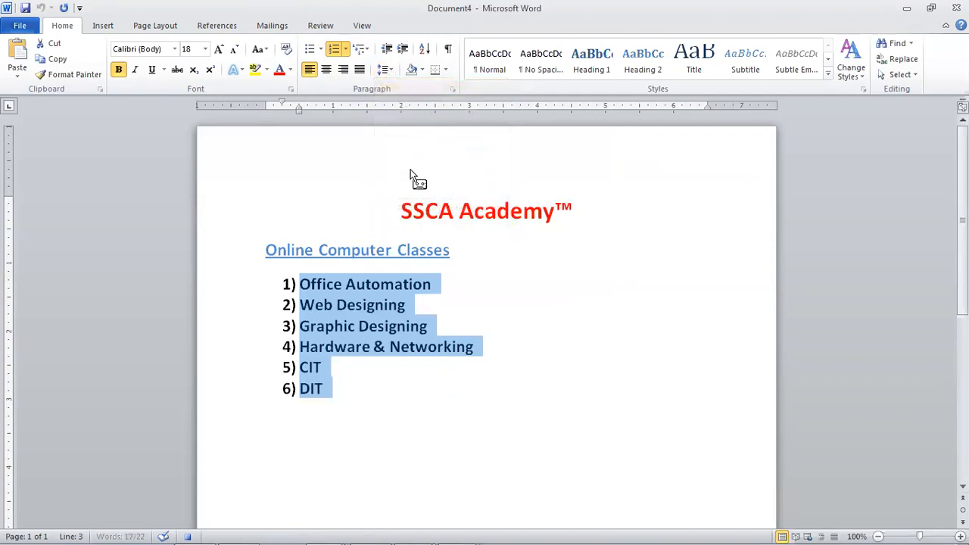
{"action": "left_click", "coordinate": [389, 70]}
{"action": "left_click", "coordinate": [414, 104]}
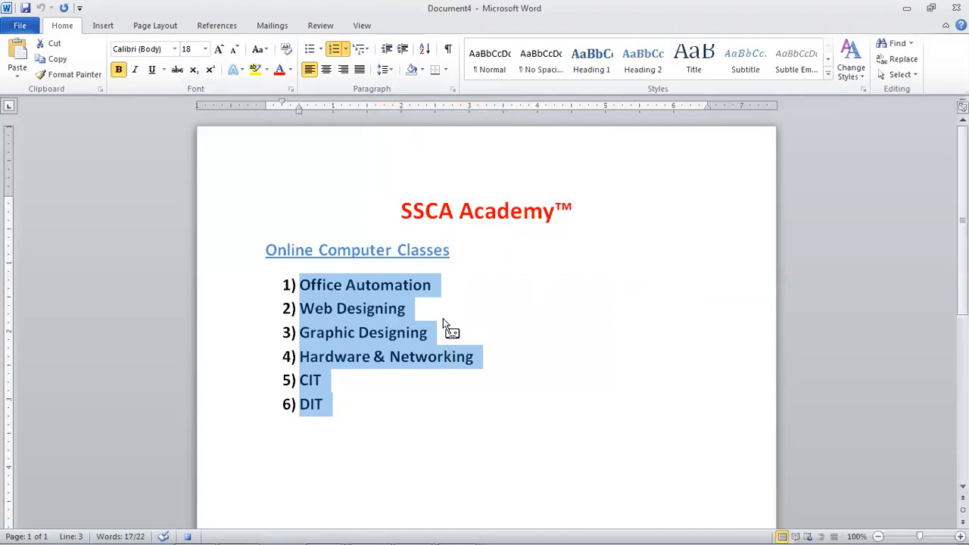
{"action": "key", "text": "Up"}
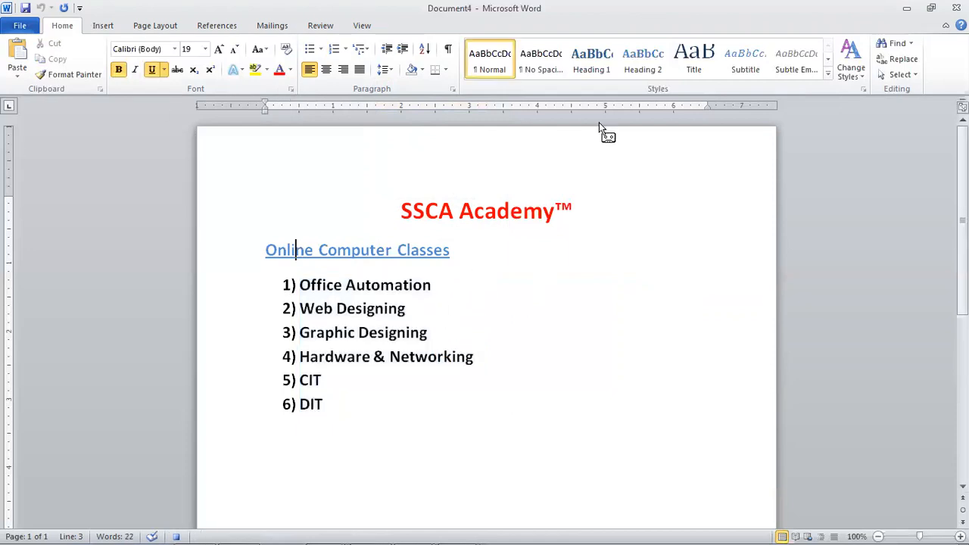
- Stop recording the macro from the View tab's Macros menu
{"action": "left_click", "coordinate": [103, 26]}
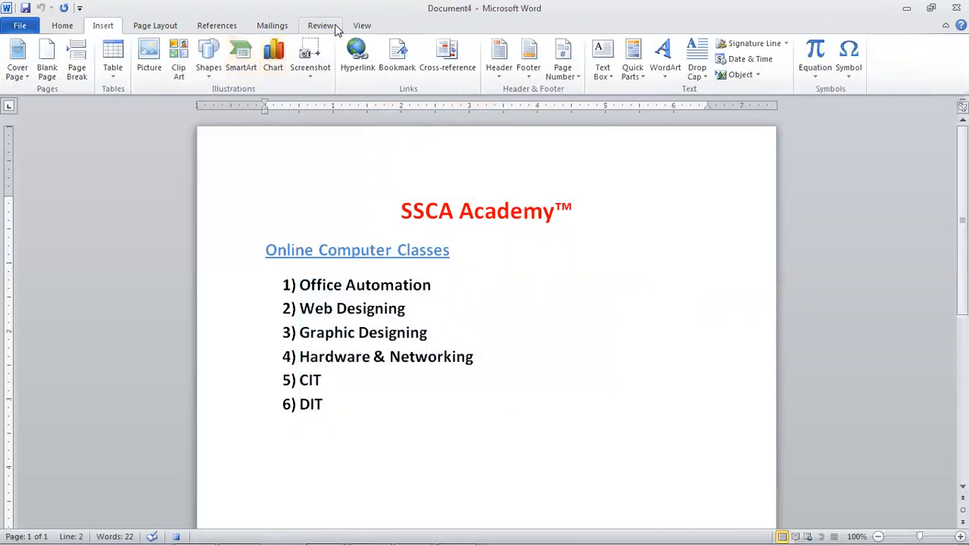
{"action": "left_click", "coordinate": [360, 26]}
{"action": "left_click", "coordinate": [663, 70]}
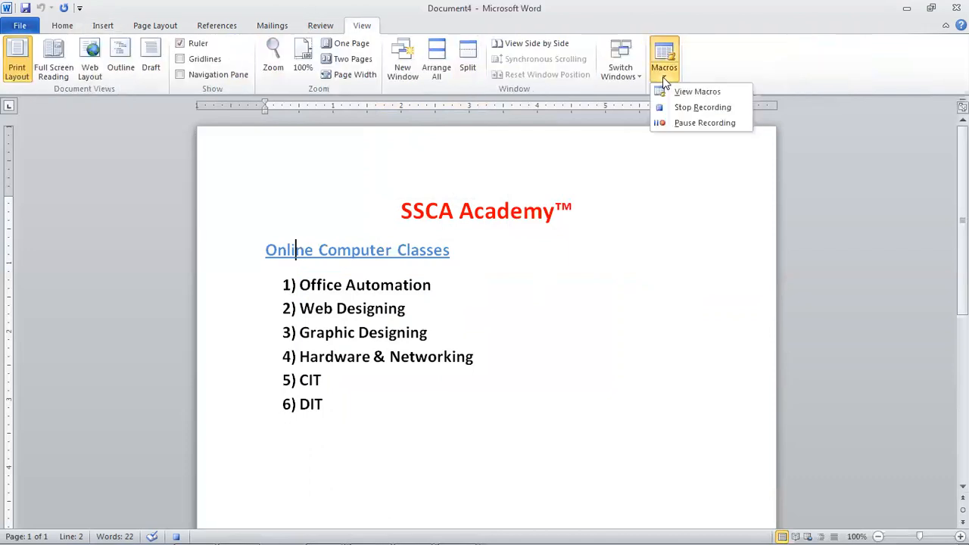
{"action": "left_click", "coordinate": [709, 112]}
- Add a new line after DIT below the course list, undoing a trial page break
{"action": "left_click", "coordinate": [551, 203]}
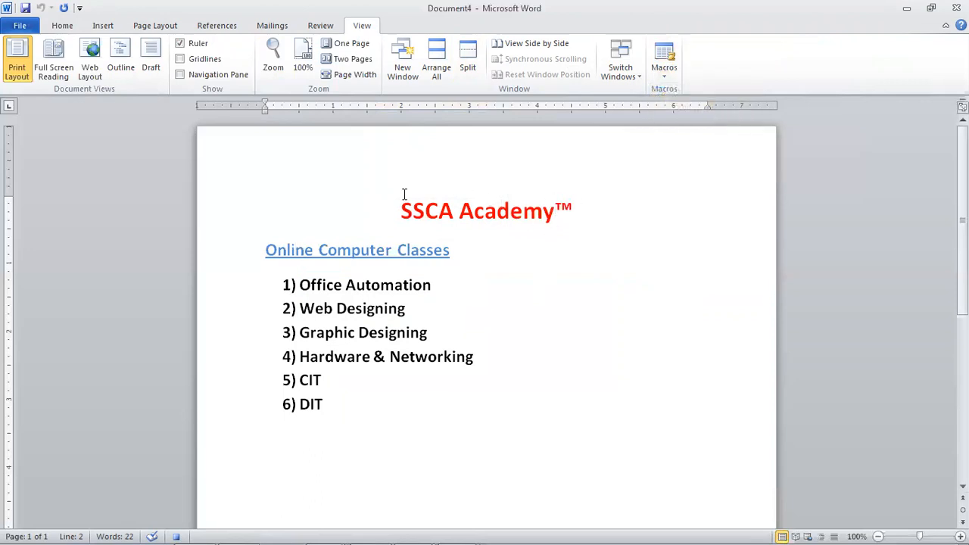
{"action": "left_click", "coordinate": [341, 437]}
{"action": "left_click", "coordinate": [313, 454]}
{"action": "key", "text": "Right"}
{"action": "key", "text": "ctrl+Return"}
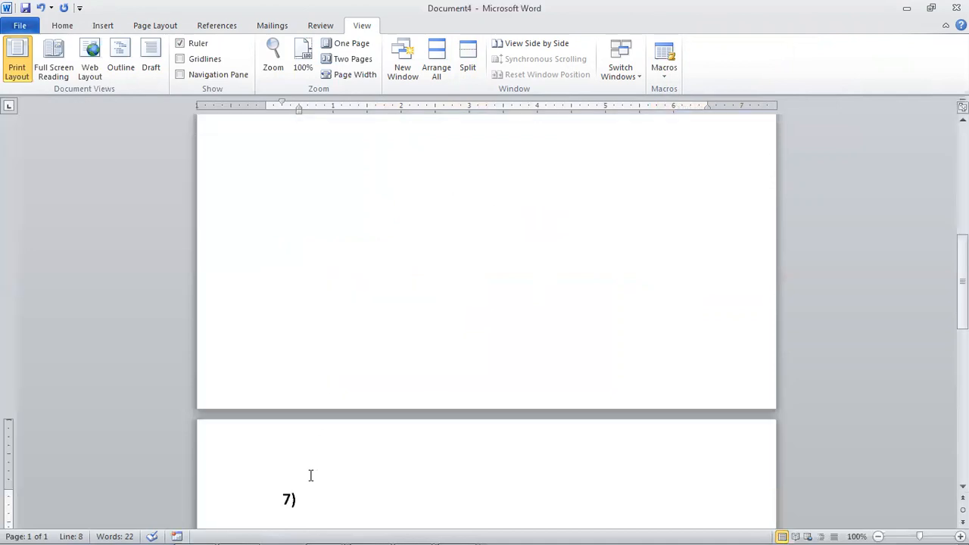
{"action": "key", "text": "ctrl+z"}
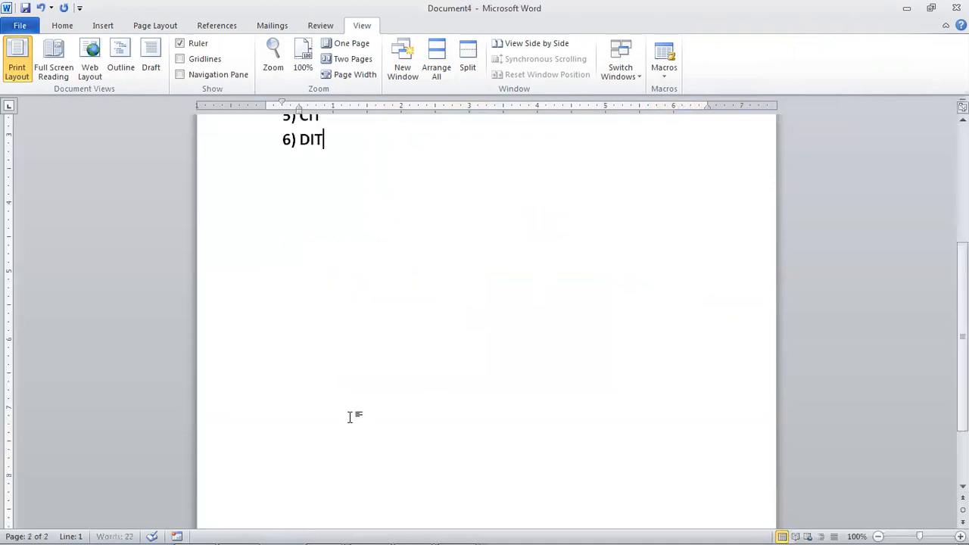
{"action": "key", "text": "Return"}
{"action": "key", "text": "Return"}
{"action": "scroll", "coordinate": [303, 464], "scroll_direction": "down", "scroll_amount": 5}
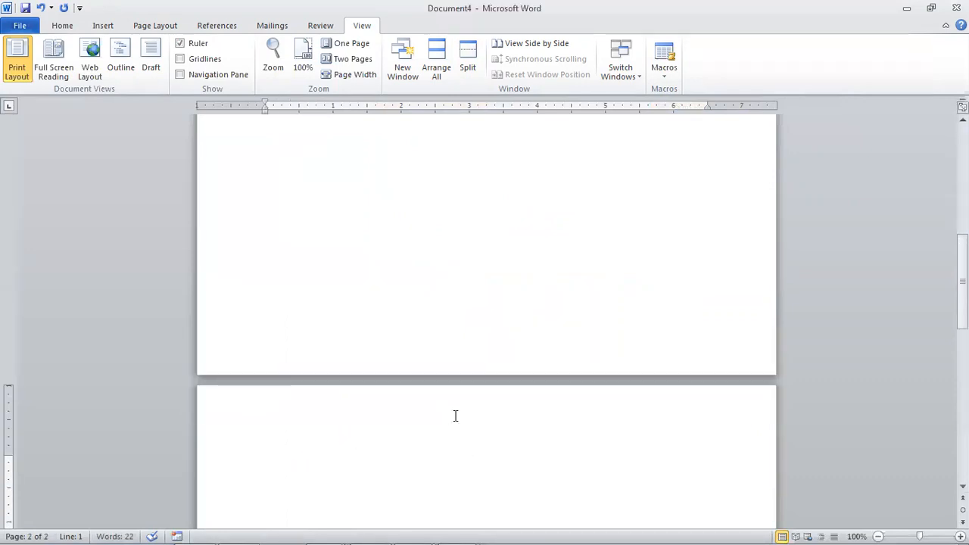
{"action": "left_click", "coordinate": [664, 75]}
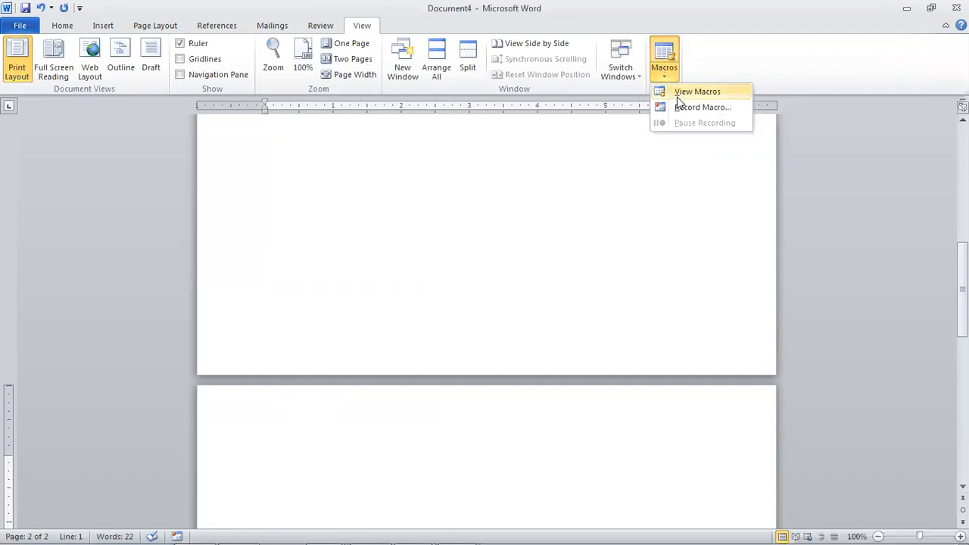
- Run the 'assignment' macro from the Macros list and end the run when error 5149 appears
{"action": "left_click", "coordinate": [689, 91]}
{"action": "left_click_drag", "start_coordinate": [537, 151], "coordinate": [670, 157]}
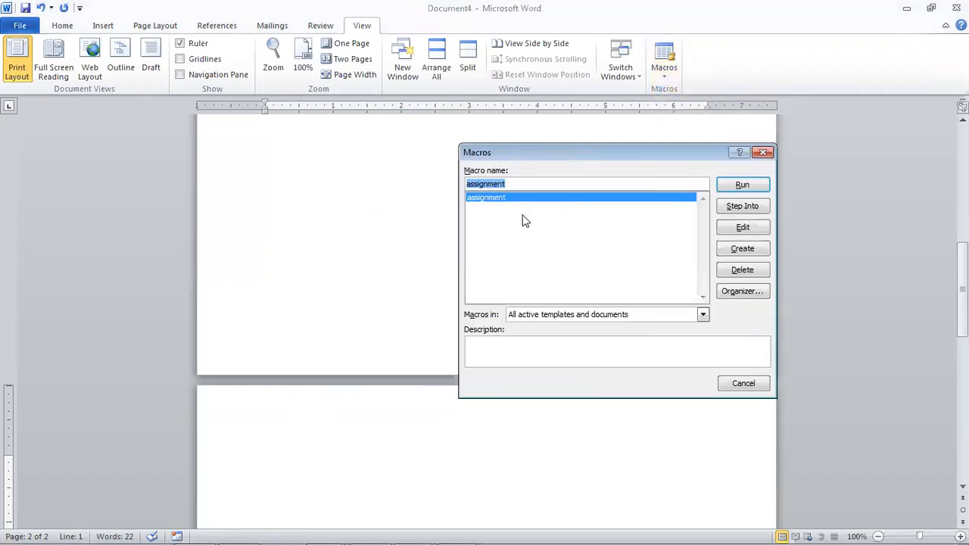
{"action": "key", "text": "Escape"}
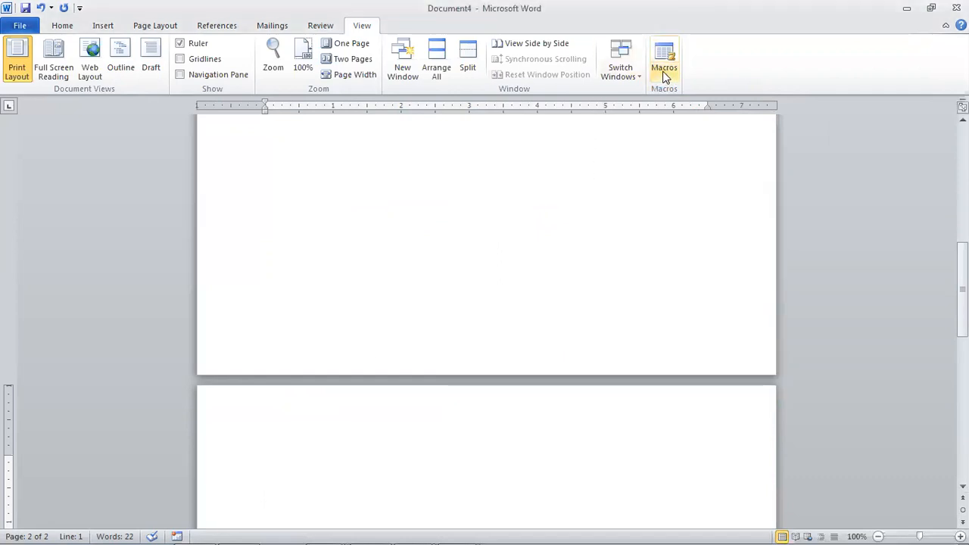
{"action": "left_click", "coordinate": [664, 66]}
{"action": "left_click", "coordinate": [686, 92]}
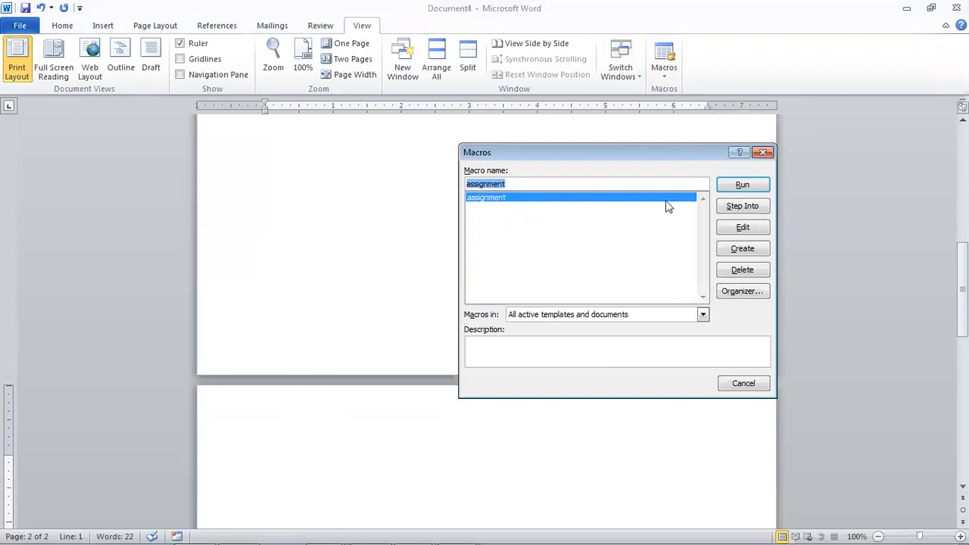
{"action": "left_click", "coordinate": [742, 185]}
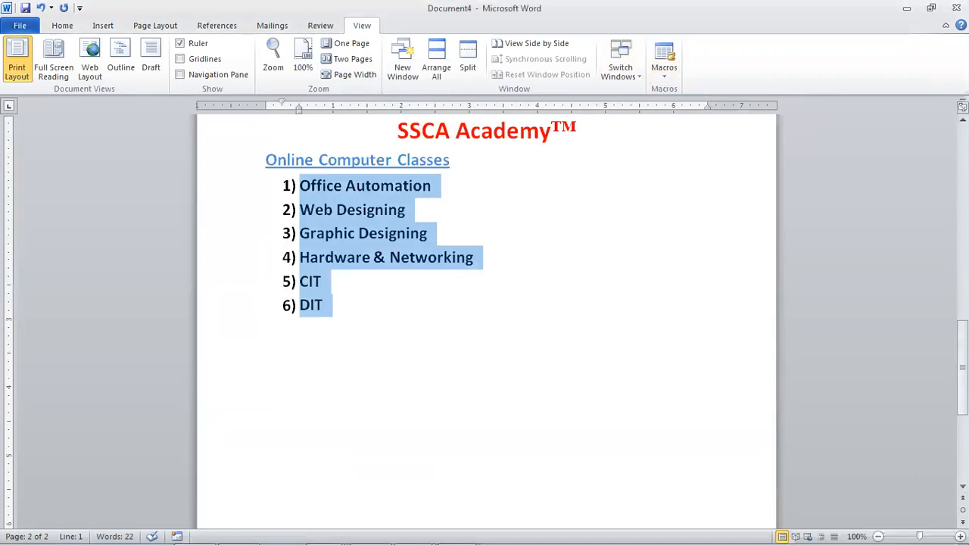
{"action": "left_click", "coordinate": [451, 261]}
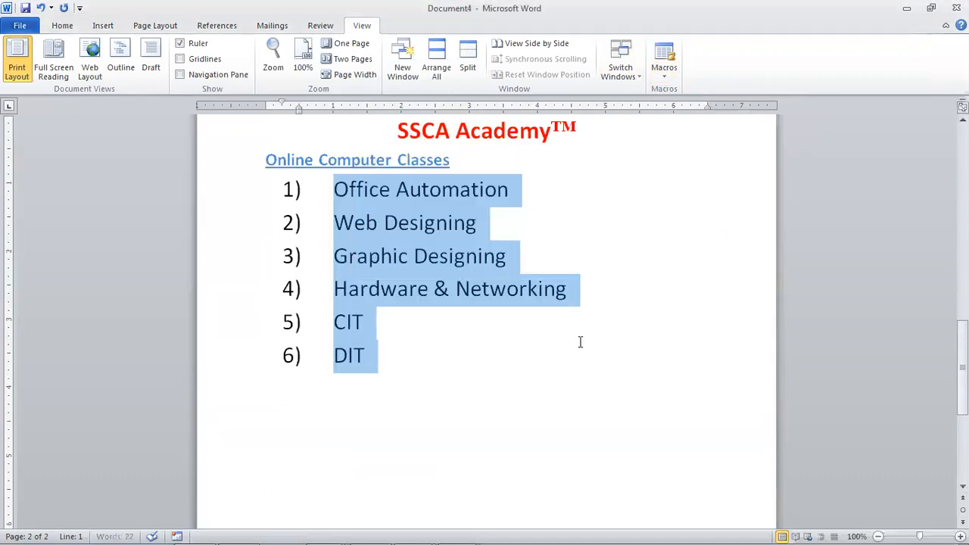
- Add an unnumbered line and a page break after the list, then replay the macro with Ctrl+M
{"action": "left_click", "coordinate": [502, 402]}
{"action": "scroll", "coordinate": [501, 402], "scroll_direction": "down", "scroll_amount": 5}
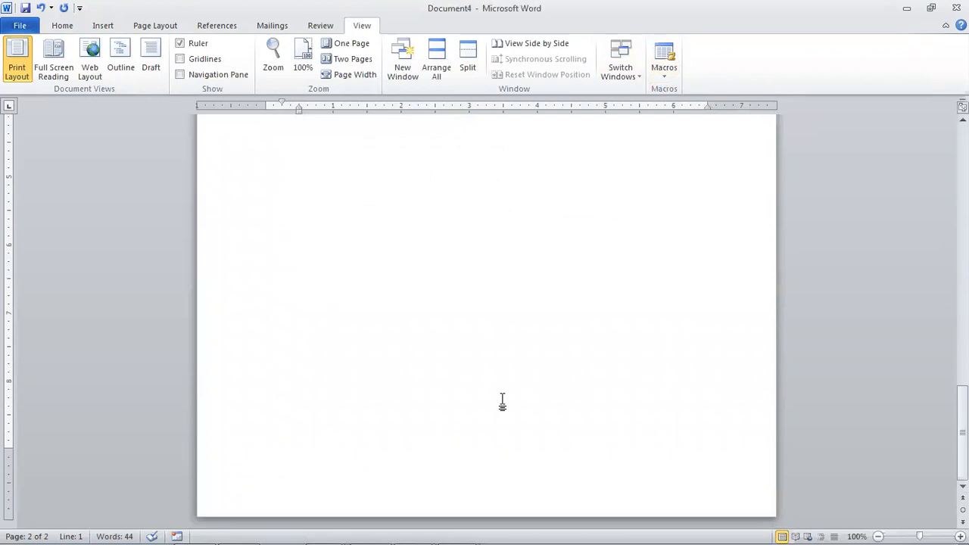
{"action": "scroll", "coordinate": [502, 402], "scroll_direction": "up", "scroll_amount": 6}
{"action": "key", "text": "Return"}
{"action": "key", "text": "BackSpace"}
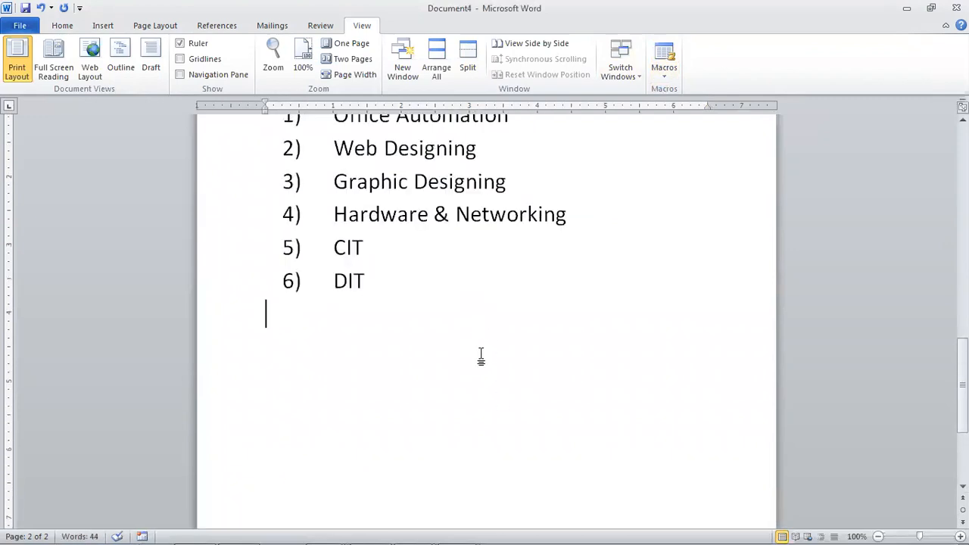
{"action": "key", "text": "ctrl+Return"}
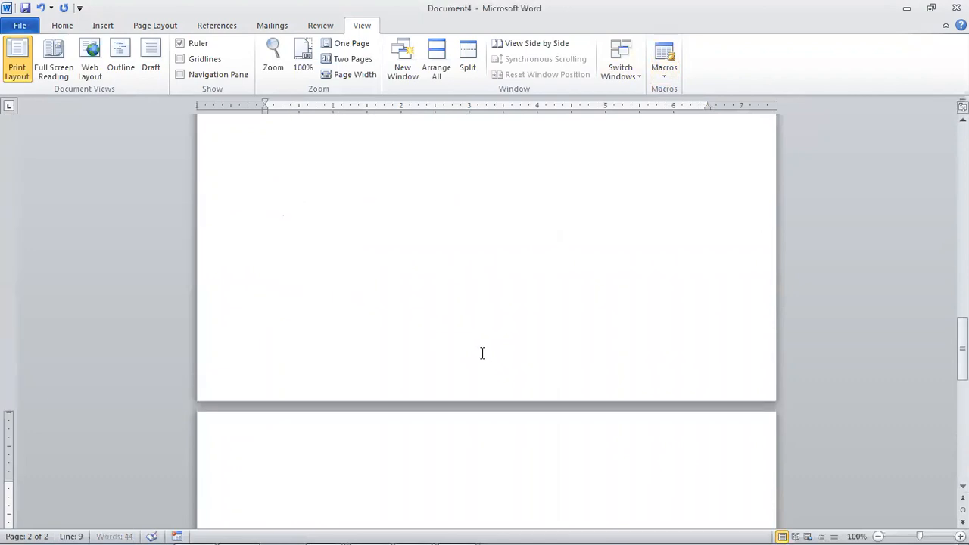
{"action": "key", "text": "ctrl+m"}
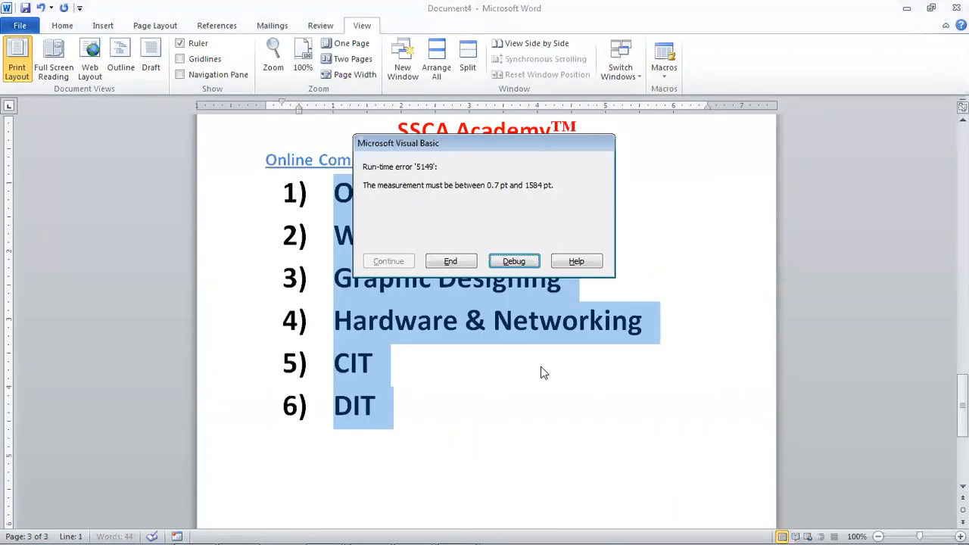
- Debug the failed line-spacing step, stop the VBA debugger, and return to the replayed list on page three
{"action": "left_click", "coordinate": [514, 261]}
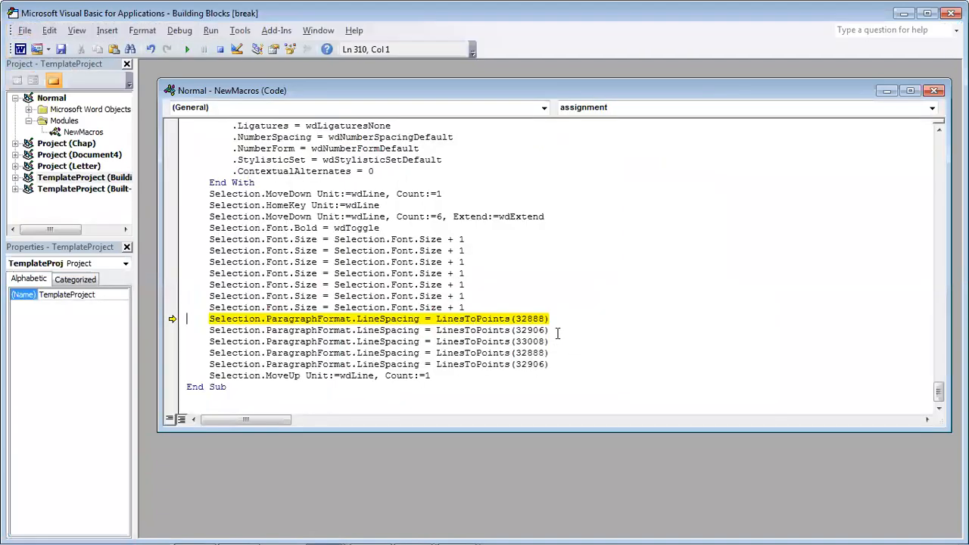
{"action": "key", "text": "alt+F4"}
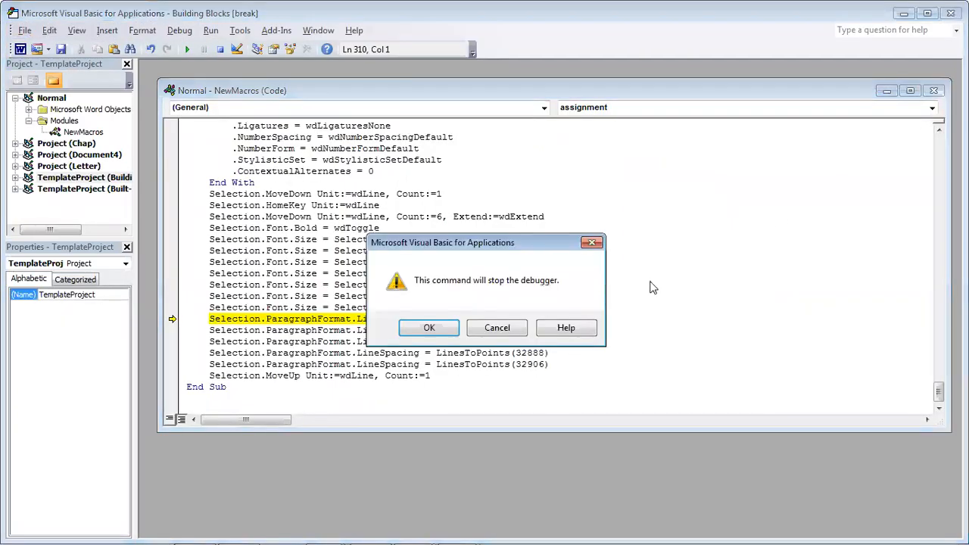
{"action": "left_click", "coordinate": [443, 328]}
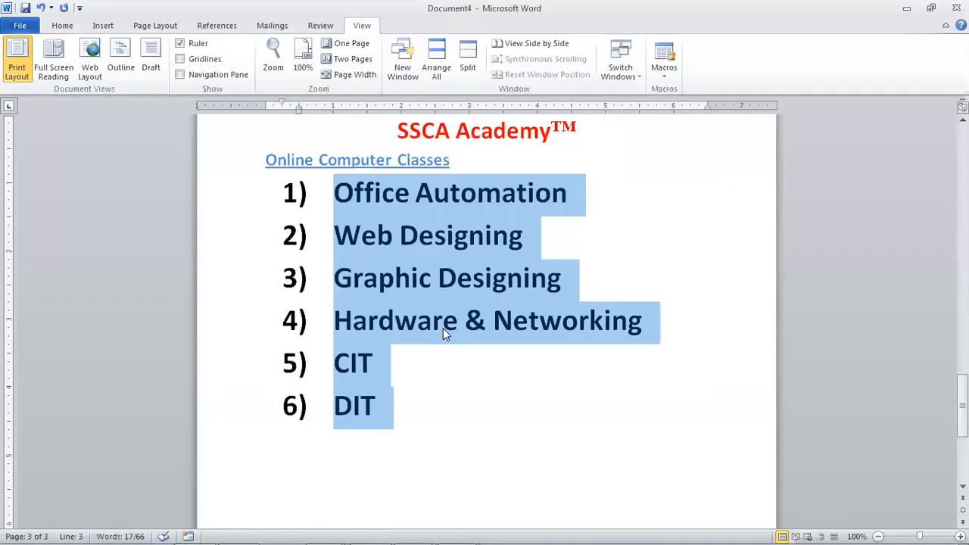
{"action": "left_click", "coordinate": [445, 354]}
{"action": "scroll", "coordinate": [445, 353], "scroll_direction": "up", "scroll_amount": 20}
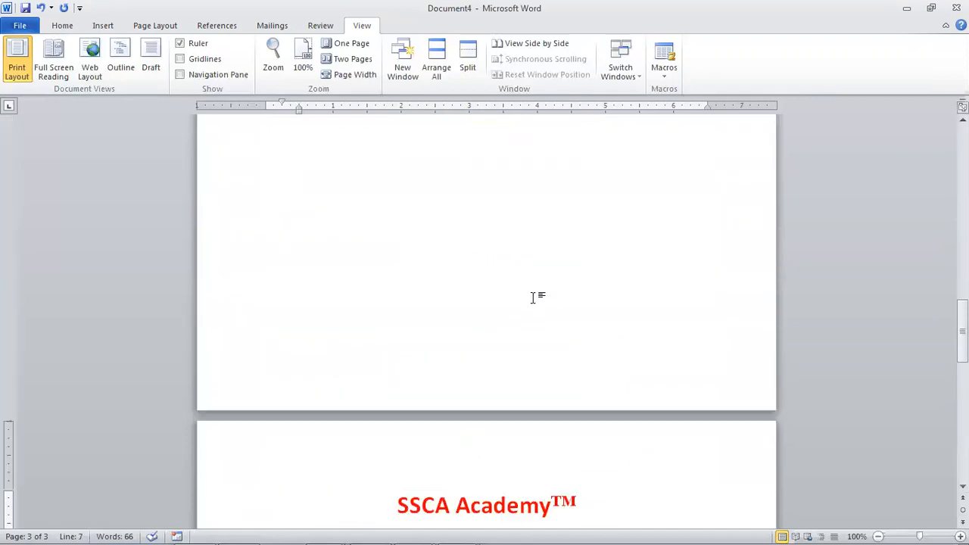
{"action": "scroll", "coordinate": [542, 293], "scroll_direction": "up", "scroll_amount": 4}
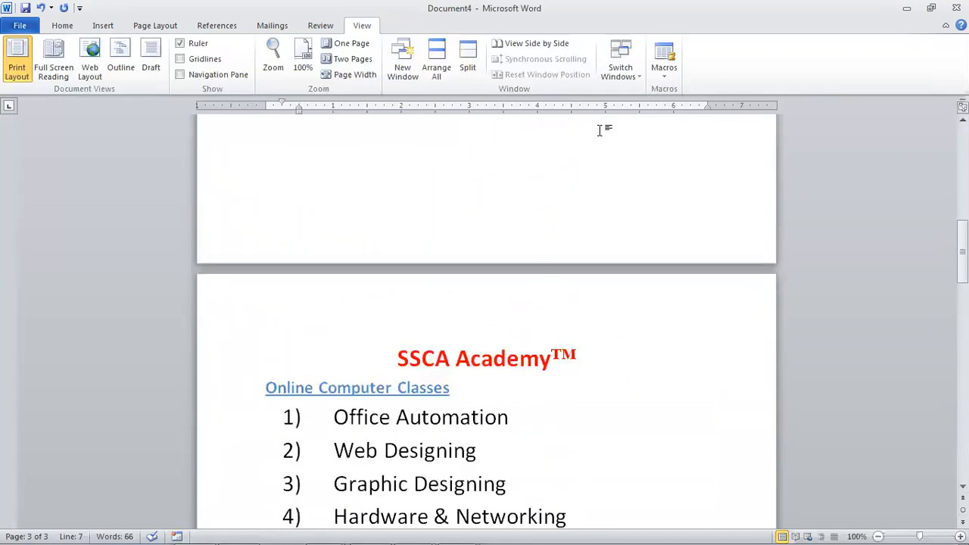
- Delete the 'assignment' macro from the Macros list, confirm Yes, and close the dialog
{"action": "left_click", "coordinate": [665, 72]}
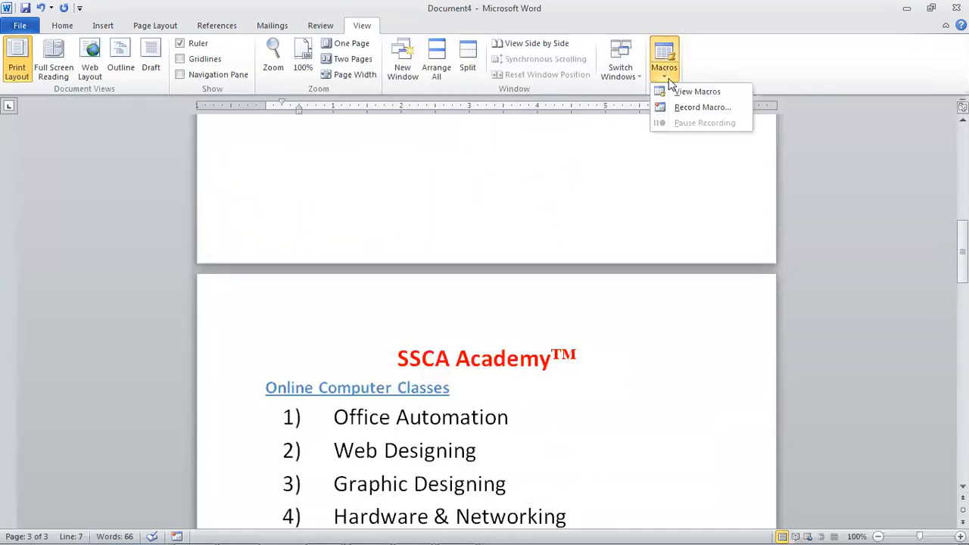
{"action": "left_click", "coordinate": [702, 108]}
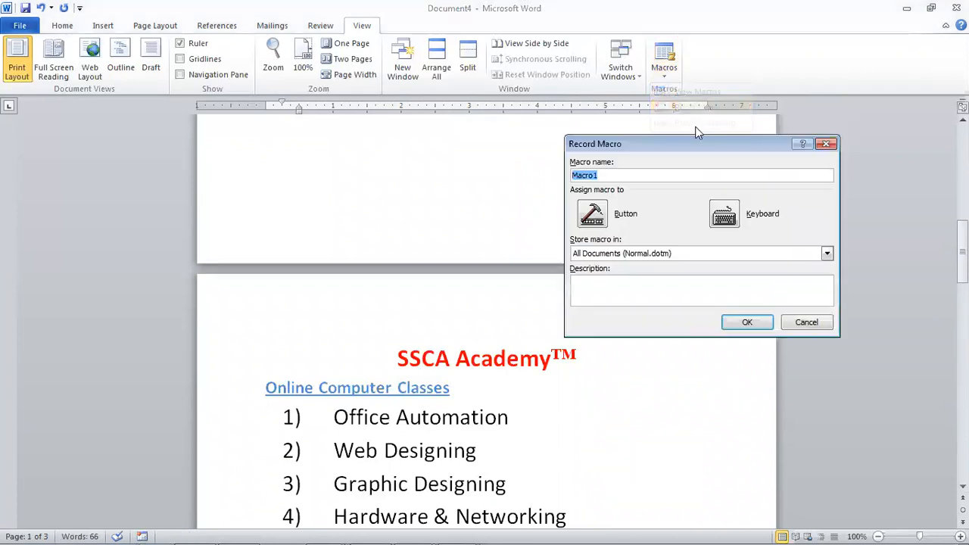
{"action": "left_click", "coordinate": [709, 199]}
{"action": "left_click", "coordinate": [664, 57]}
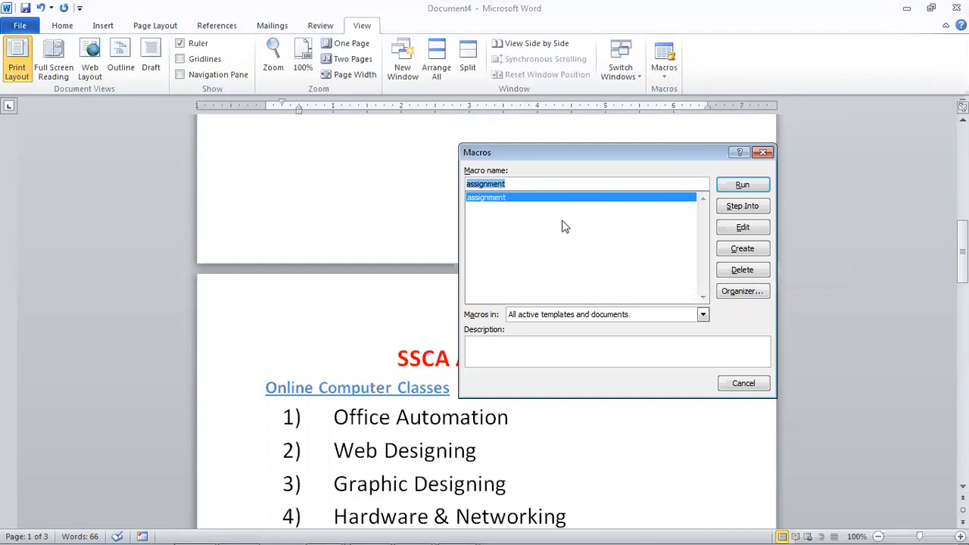
{"action": "left_click", "coordinate": [742, 269]}
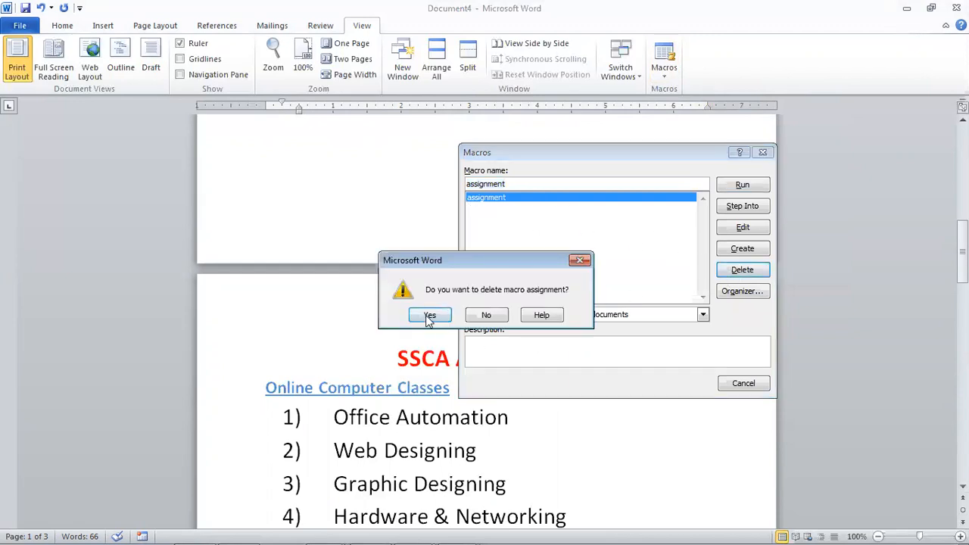
{"action": "left_click", "coordinate": [429, 315]}
{"action": "left_click", "coordinate": [742, 384]}
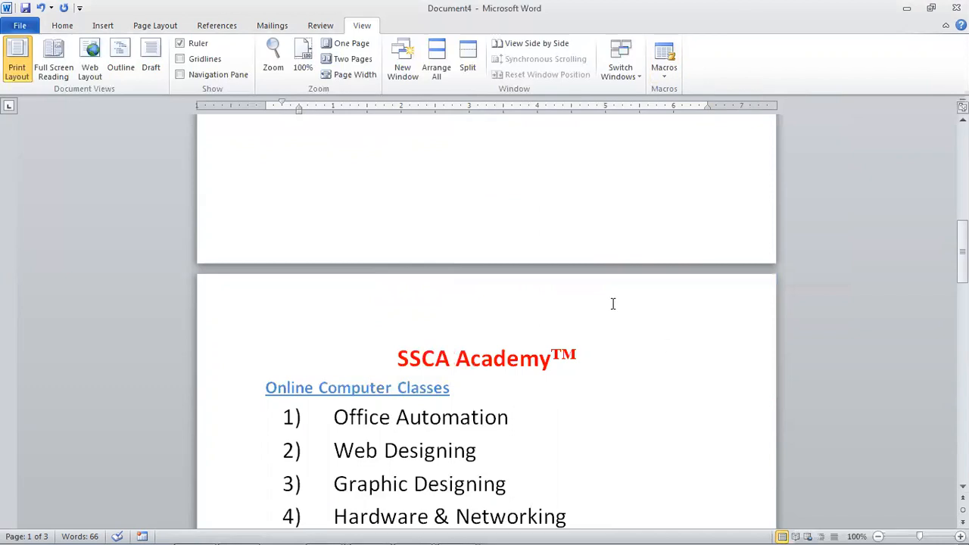
{"action": "mouse_move", "coordinate": [453, 530]}
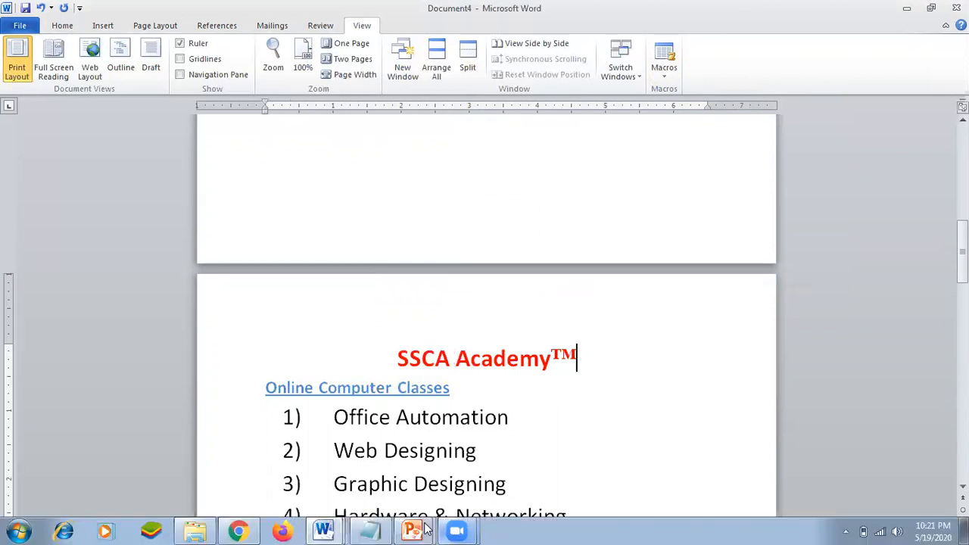
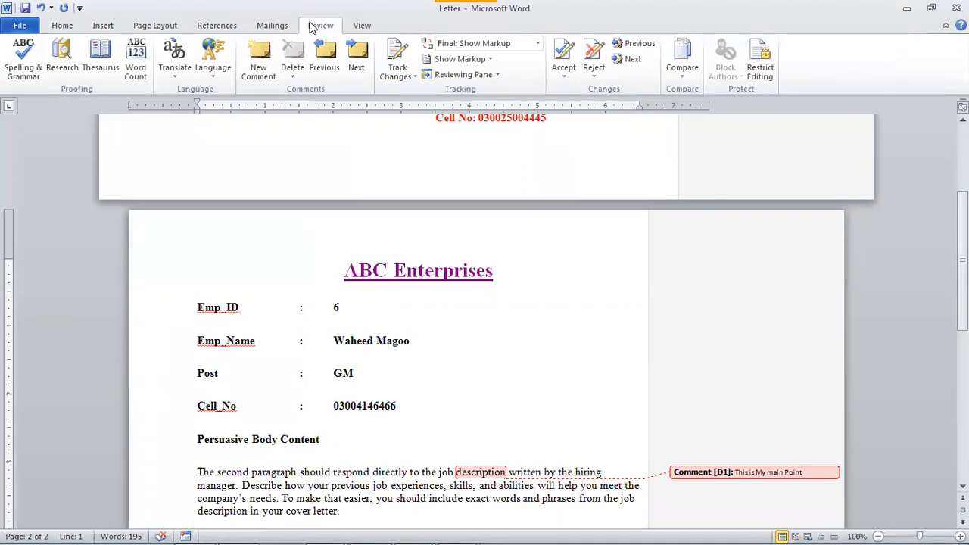
- Switch to the Mailings tab to show the mail merge commands
{"action": "left_click", "coordinate": [262, 29]}
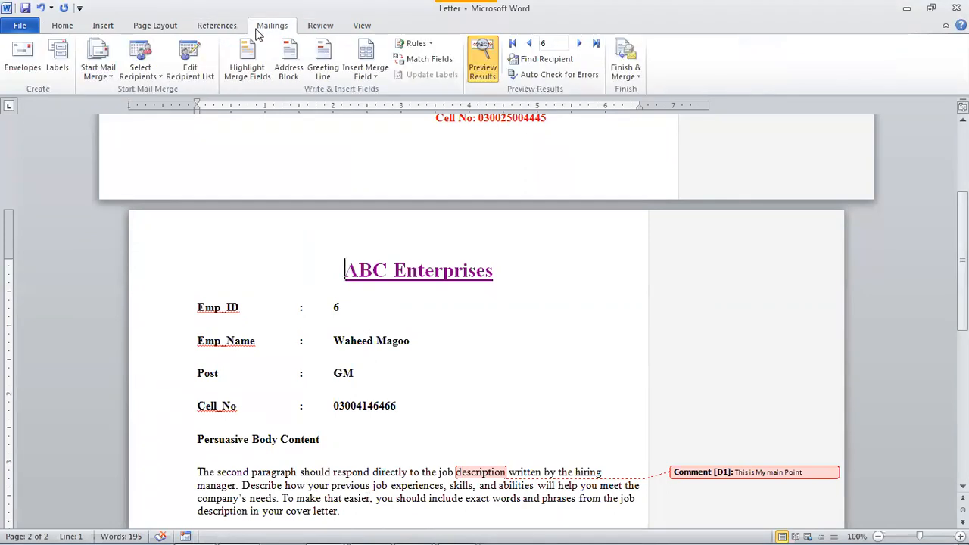
- Insert footnote 1 reading 'Its main Discussion' at the start of the ABC Enterprises heading
{"action": "left_click", "coordinate": [237, 32]}
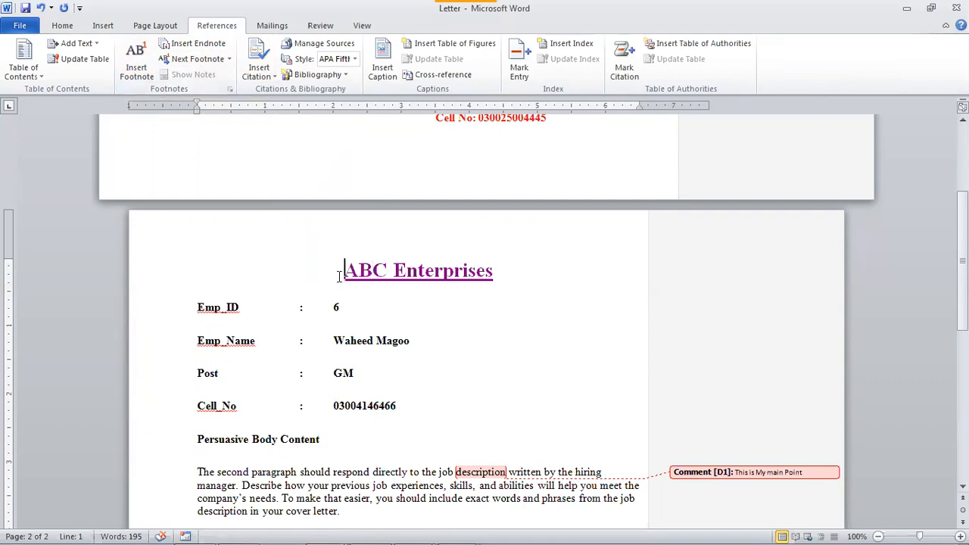
{"action": "mouse_move", "coordinate": [350, 282]}
{"action": "left_click", "coordinate": [136, 69]}
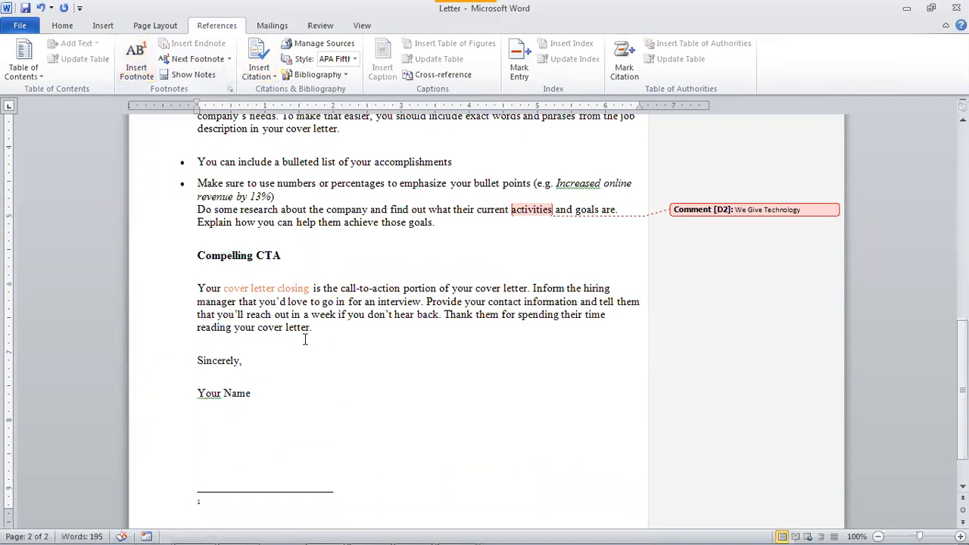
{"action": "scroll", "coordinate": [305, 337], "scroll_direction": "down", "scroll_amount": 2}
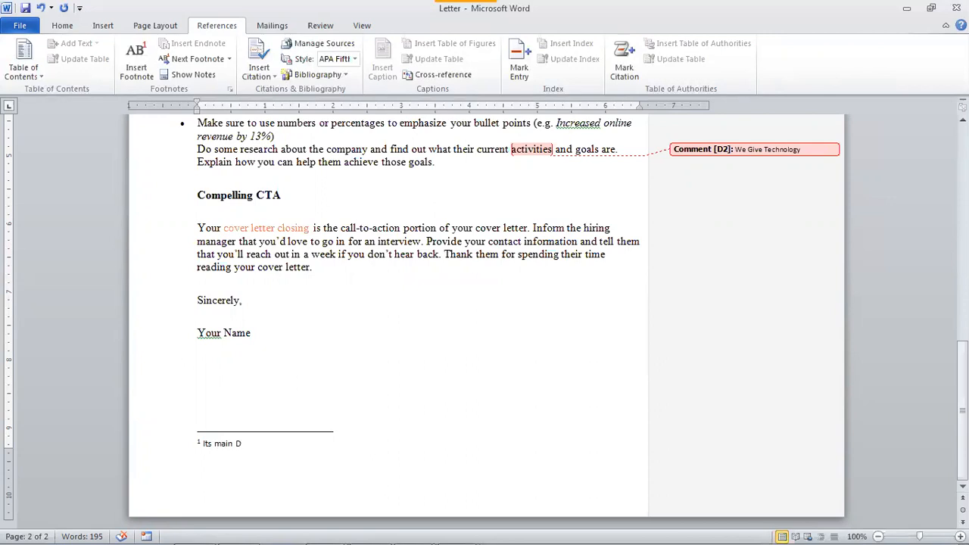
{"action": "type", "text": "ion"}
{"action": "scroll", "coordinate": [161, 305], "scroll_direction": "up", "scroll_amount": 6}
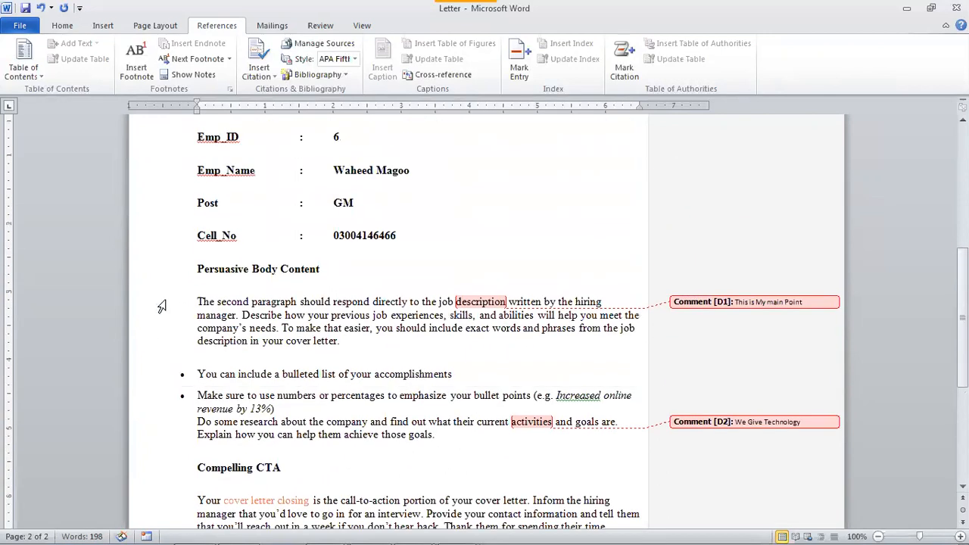
{"action": "scroll", "coordinate": [332, 340], "scroll_direction": "down", "scroll_amount": 1}
{"action": "scroll", "coordinate": [331, 341], "scroll_direction": "up", "scroll_amount": 6}
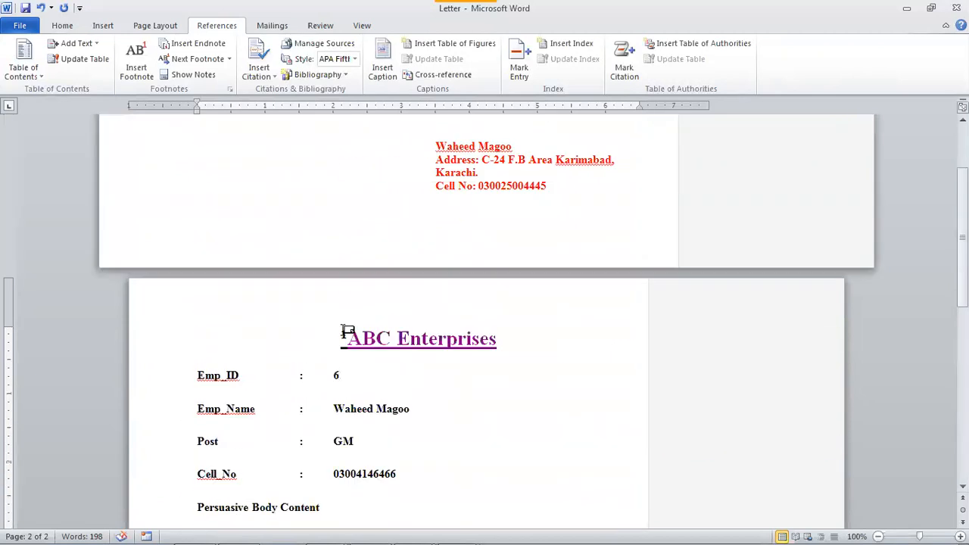
{"action": "left_click", "coordinate": [347, 335]}
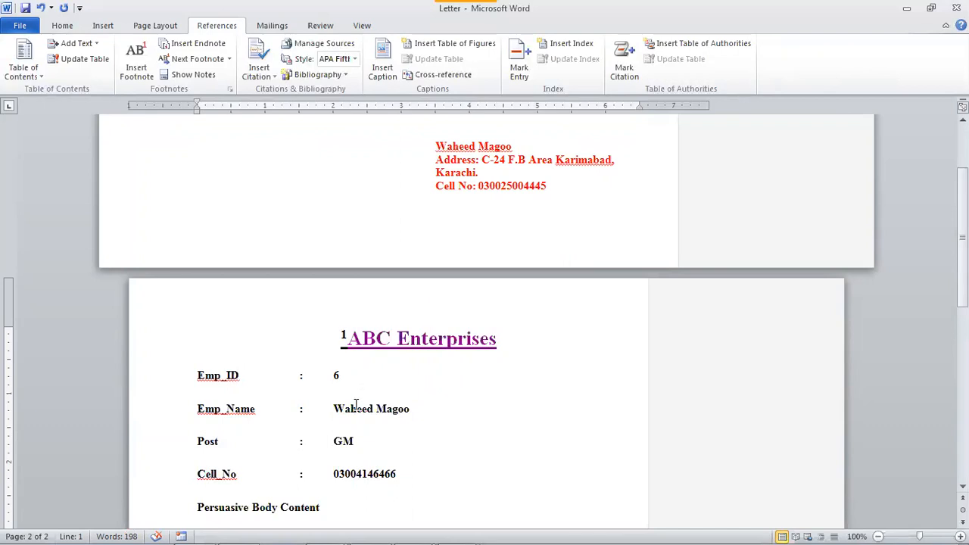
{"action": "scroll", "coordinate": [356, 404], "scroll_direction": "down", "scroll_amount": 10}
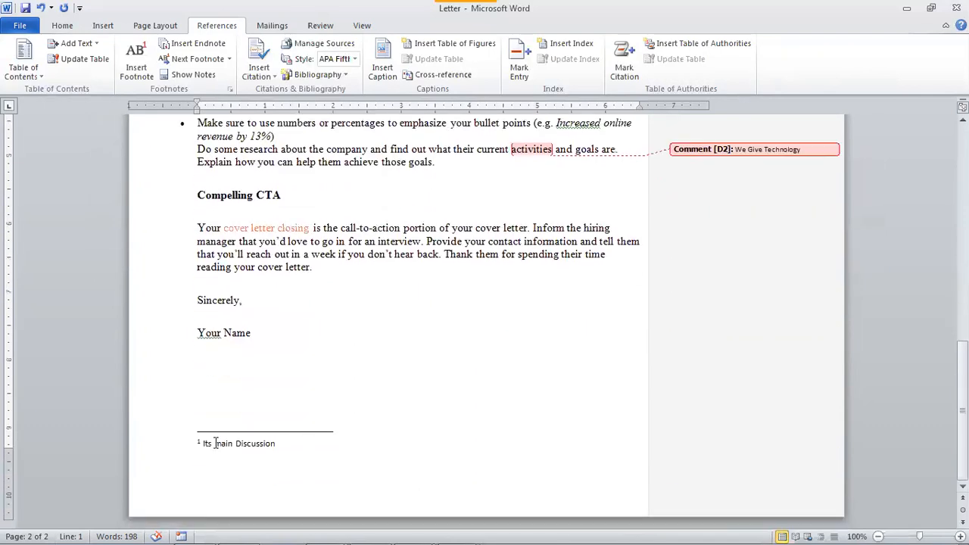
{"action": "scroll", "coordinate": [214, 443], "scroll_direction": "up", "scroll_amount": 10}
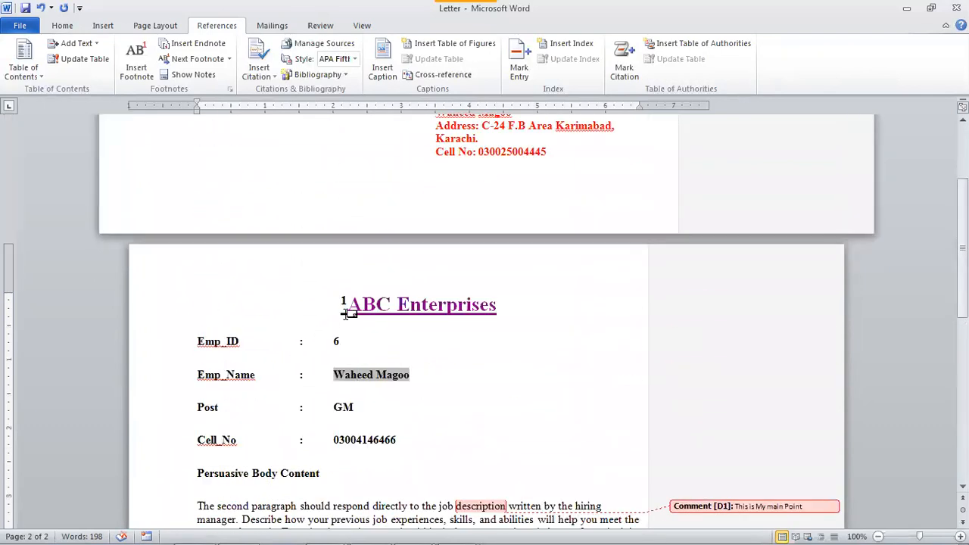
{"action": "mouse_move", "coordinate": [348, 301]}
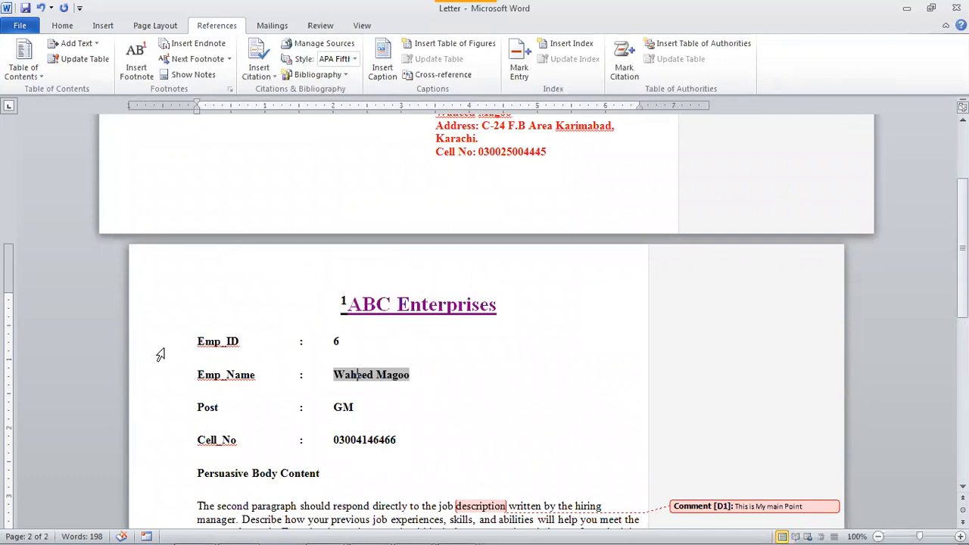
{"action": "scroll", "coordinate": [208, 422], "scroll_direction": "down", "scroll_amount": 3}
- Insert footnote 2 'To be continue' before Persuasive Body Content, correcting 'contine' to 'continue'
{"action": "left_click", "coordinate": [199, 370]}
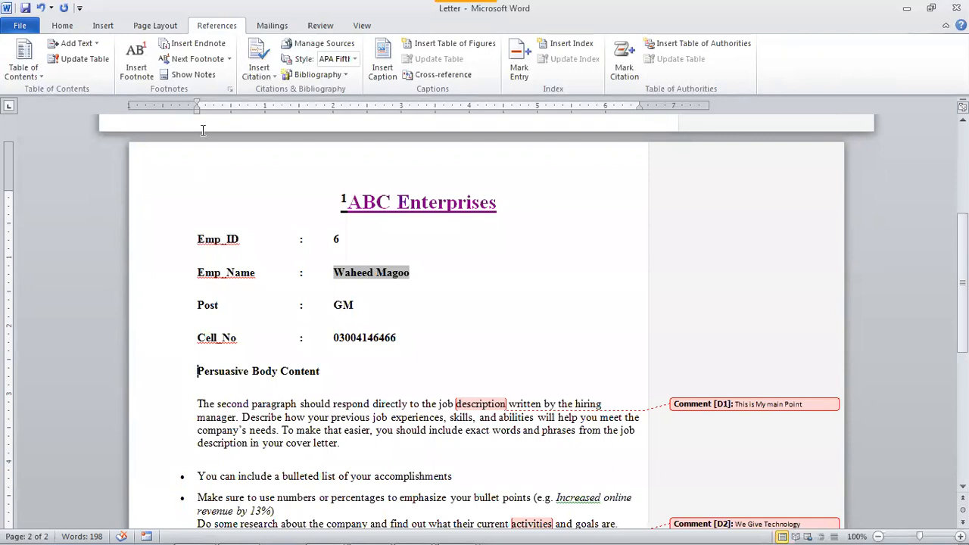
{"action": "left_click", "coordinate": [139, 77]}
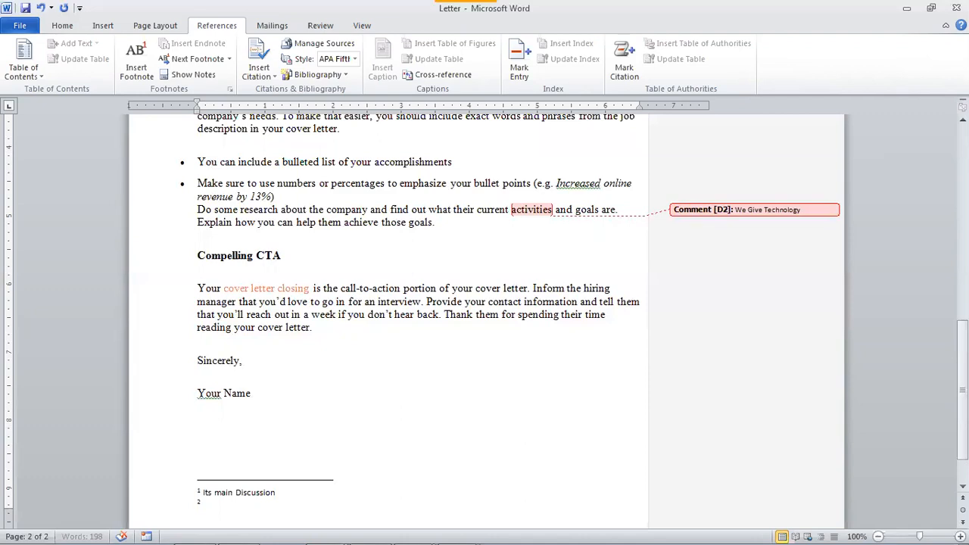
{"action": "type", "text": "To be contine"}
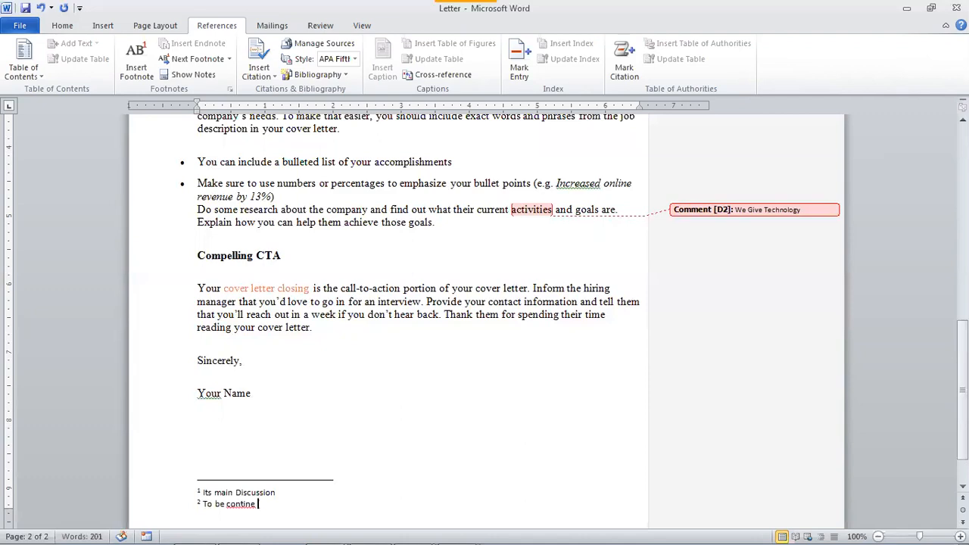
{"action": "right_click", "coordinate": [232, 505]}
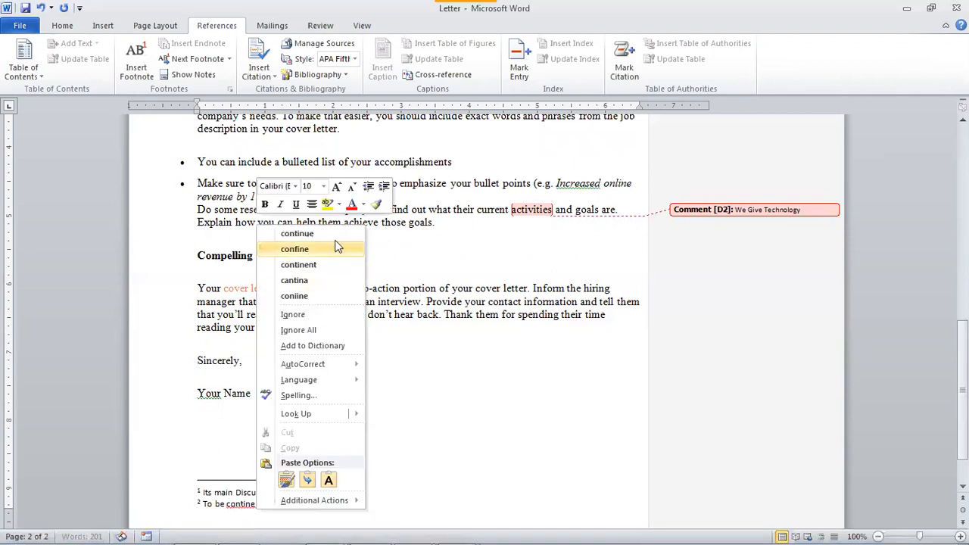
{"action": "left_click", "coordinate": [280, 227]}
{"action": "scroll", "coordinate": [400, 320], "scroll_direction": "up", "scroll_amount": 7}
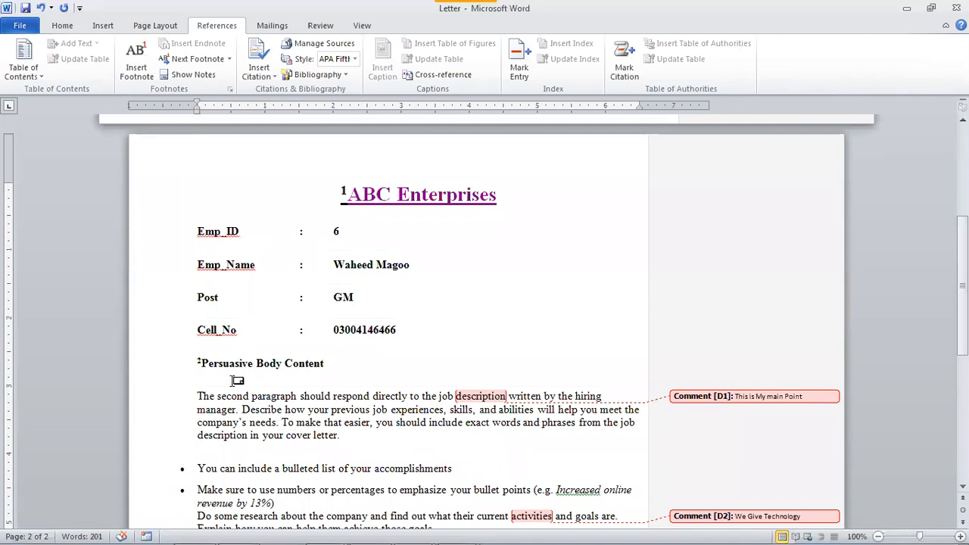
{"action": "mouse_move", "coordinate": [203, 362]}
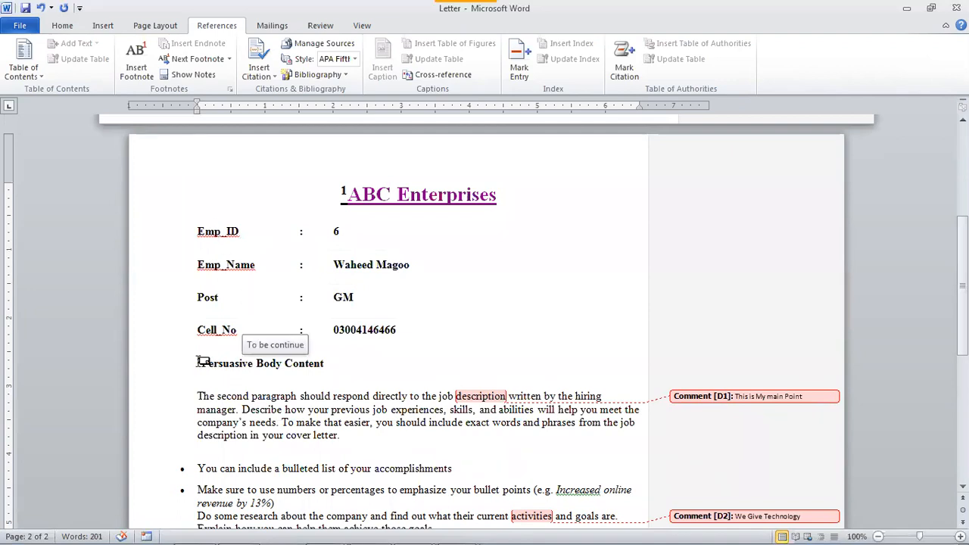
{"action": "left_click", "coordinate": [335, 395]}
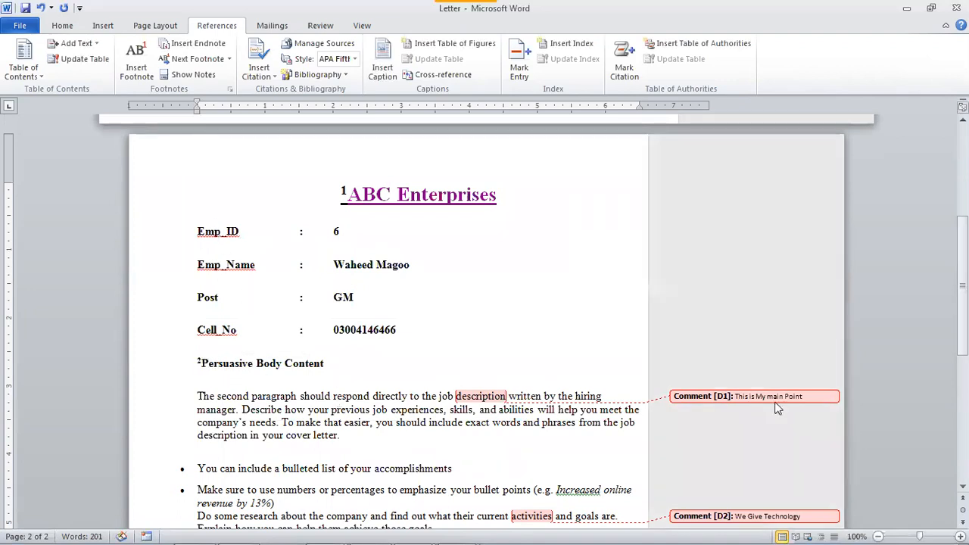
{"action": "mouse_move", "coordinate": [771, 401]}
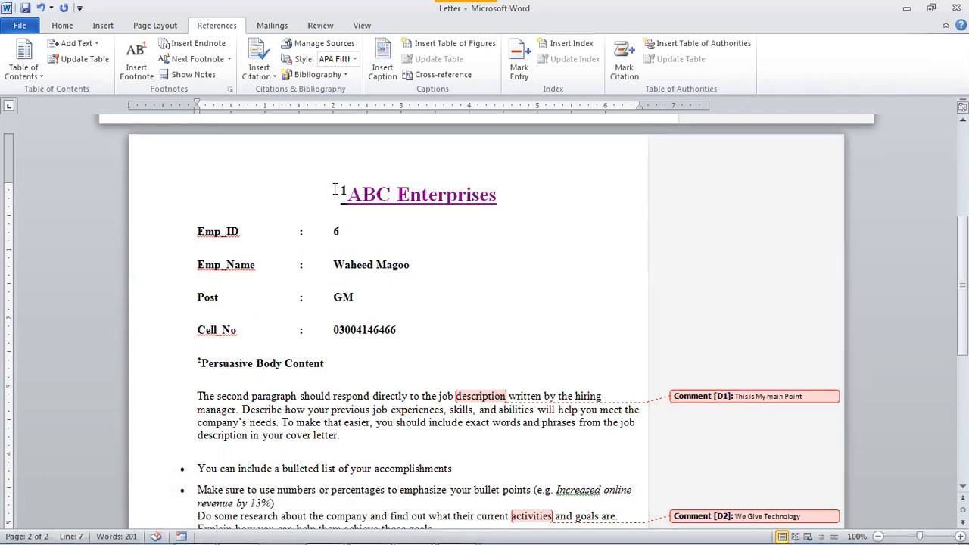
{"action": "mouse_move", "coordinate": [368, 529]}
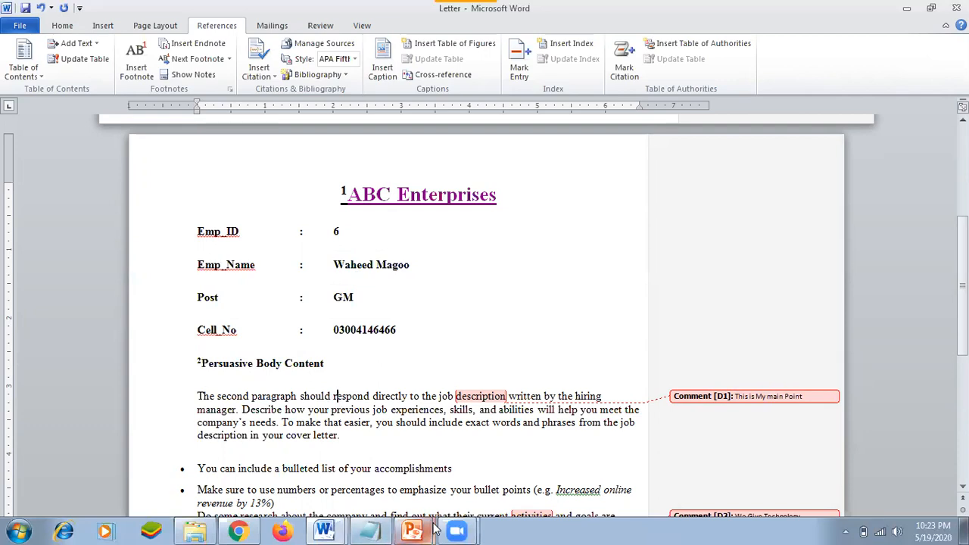
{"action": "mouse_move", "coordinate": [418, 530]}
{"action": "left_click", "coordinate": [412, 468]}
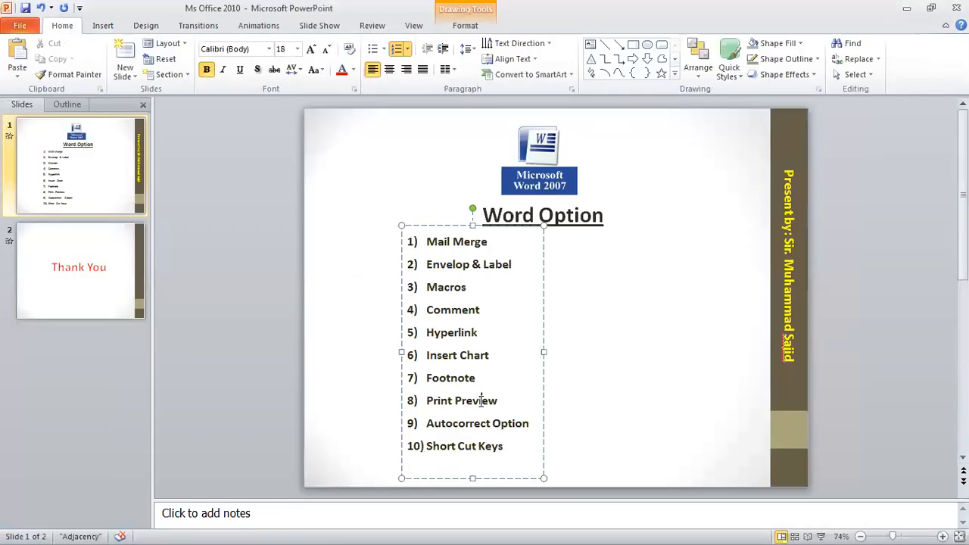
{"action": "key", "text": "super"}
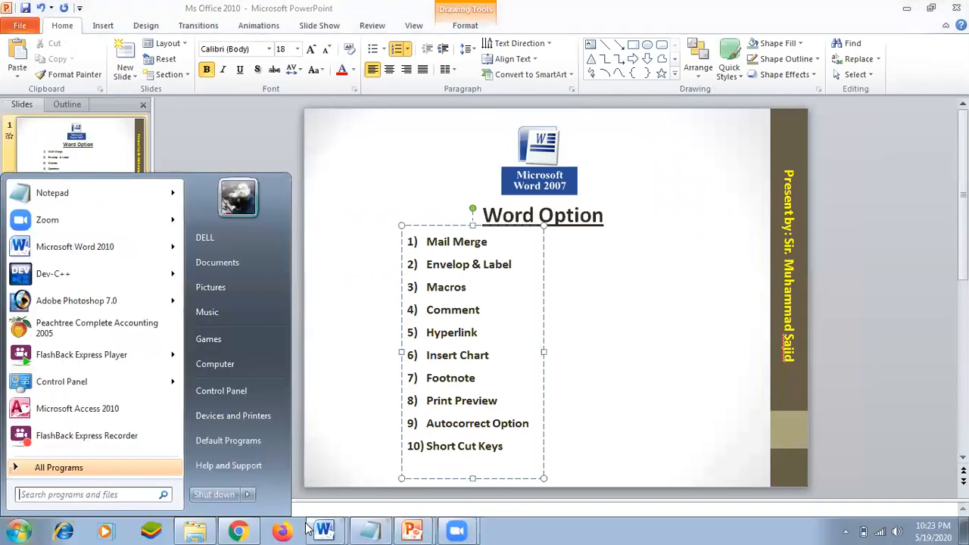
{"action": "left_click", "coordinate": [323, 530]}
{"action": "left_click", "coordinate": [336, 472]}
{"action": "scroll", "coordinate": [354, 456], "scroll_direction": "down", "scroll_amount": 9}
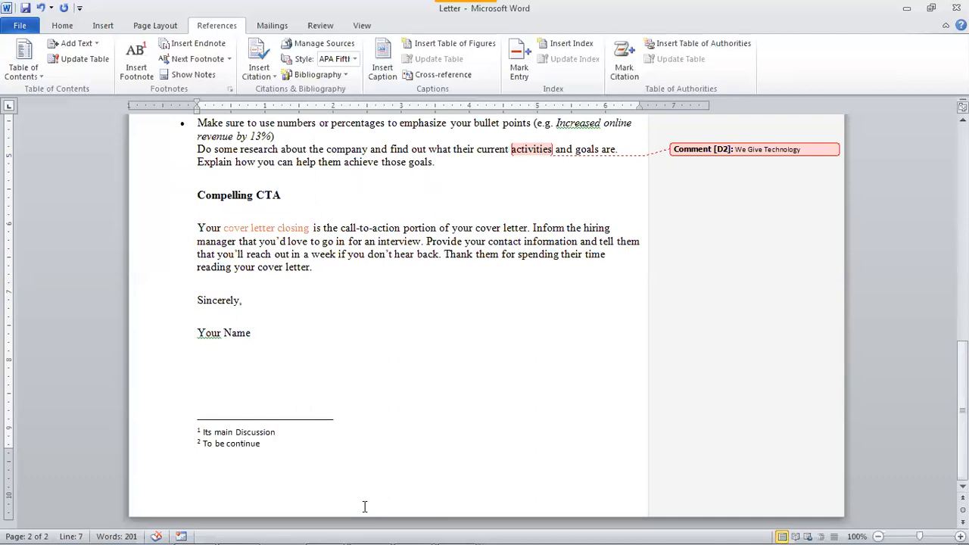
- Start a new page and type SSCA, IU and ASCII on separate lines
{"action": "key", "text": "ctrl+Return"}
{"action": "scroll", "coordinate": [375, 507], "scroll_direction": "down", "scroll_amount": 3}
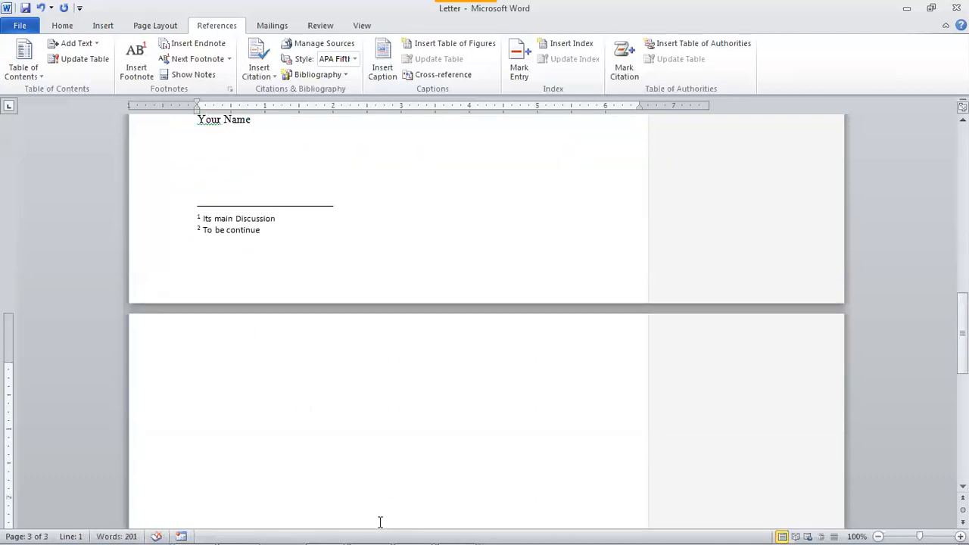
{"action": "type", "text": "SSCA"}
{"action": "key", "text": "Return"}
{"action": "type", "text": "IU"}
{"action": "key", "text": "Return"}
{"action": "type", "text": "ASI"}
{"action": "key", "text": "BackSpace"}
{"action": "type", "text": "O"}
{"action": "key", "text": "BackSpace"}
{"action": "type", "text": "CII"}
{"action": "key", "text": "Return"}
- Add SC below ASCII and select the abbreviation lines SSCA through SC
{"action": "key", "text": "Up"}
{"action": "key", "text": "Up"}
{"action": "left_click", "coordinate": [198, 429]}
{"action": "type", "text": "SC"}
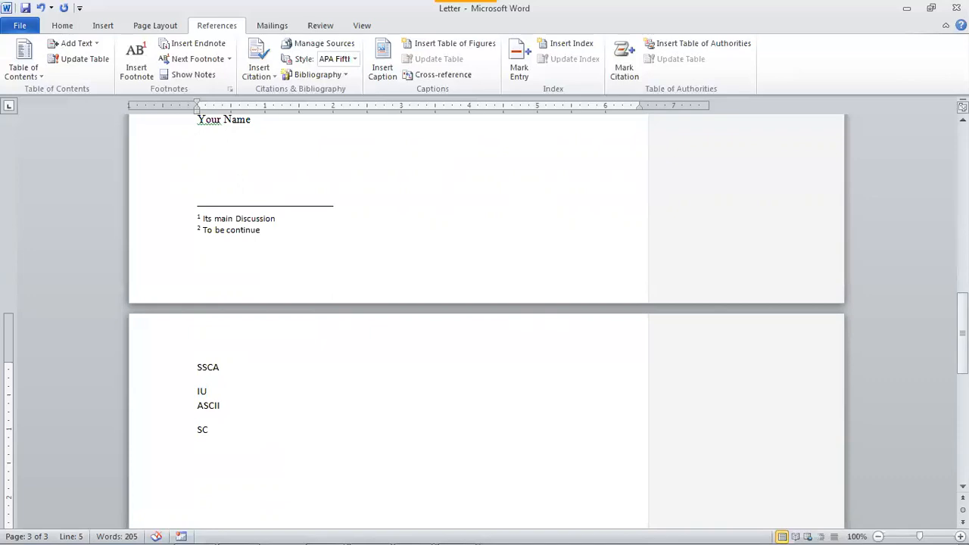
{"action": "left_click", "coordinate": [225, 370]}
{"action": "key", "text": "Return"}
{"action": "left_click", "coordinate": [239, 408]}
{"action": "left_click", "coordinate": [233, 361]}
{"action": "left_click", "coordinate": [219, 388]}
{"action": "left_click_drag", "start_coordinate": [195, 367], "coordinate": [275, 437]}
{"action": "left_click", "coordinate": [275, 434]}
- Browse the ribbon tabs, visit File > Info and return, then reselect the abbreviation lines
{"action": "left_click", "coordinate": [274, 26]}
{"action": "left_click", "coordinate": [318, 25]}
{"action": "left_click", "coordinate": [360, 26]}
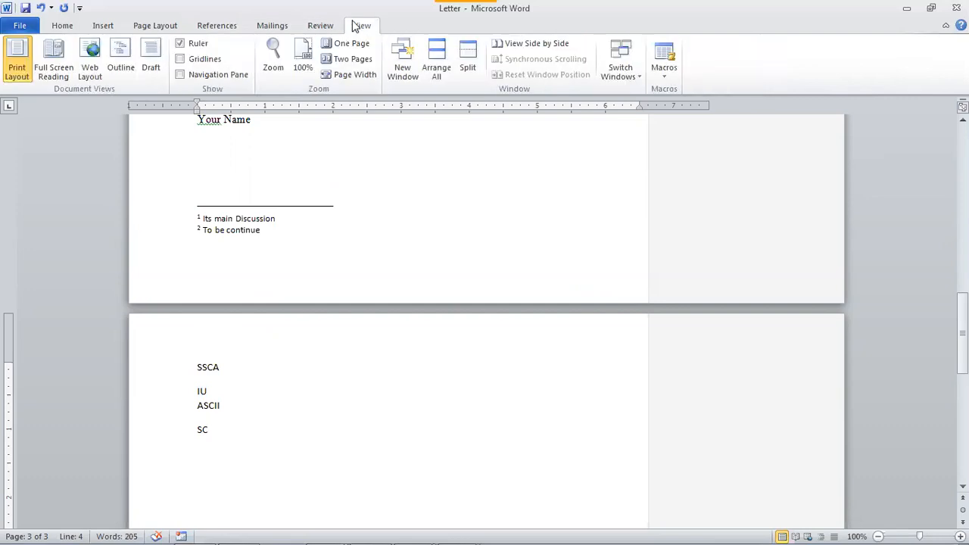
{"action": "left_click", "coordinate": [272, 26]}
{"action": "left_click", "coordinate": [217, 26]}
{"action": "left_click", "coordinate": [156, 26]}
{"action": "left_click", "coordinate": [104, 26]}
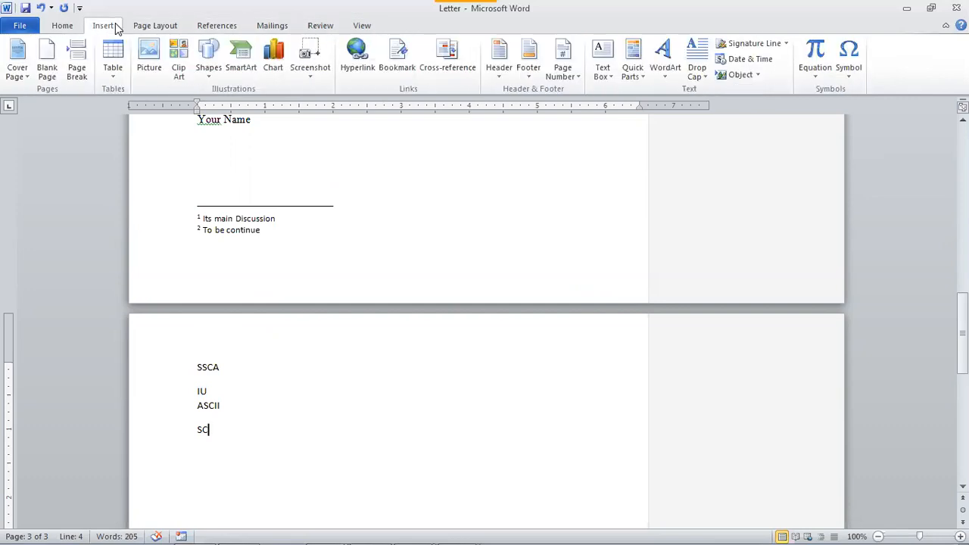
{"action": "left_click", "coordinate": [63, 25]}
{"action": "left_click", "coordinate": [18, 27]}
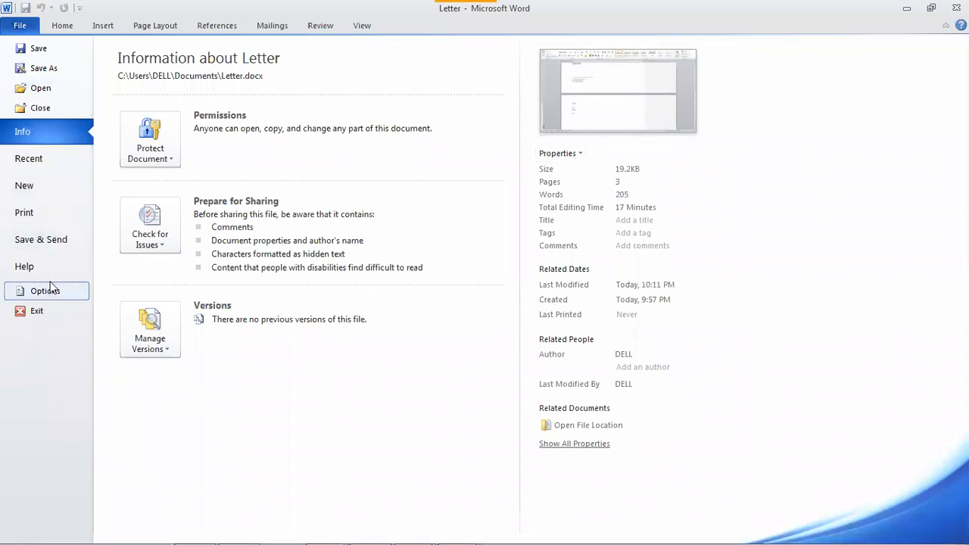
{"action": "left_click", "coordinate": [19, 27]}
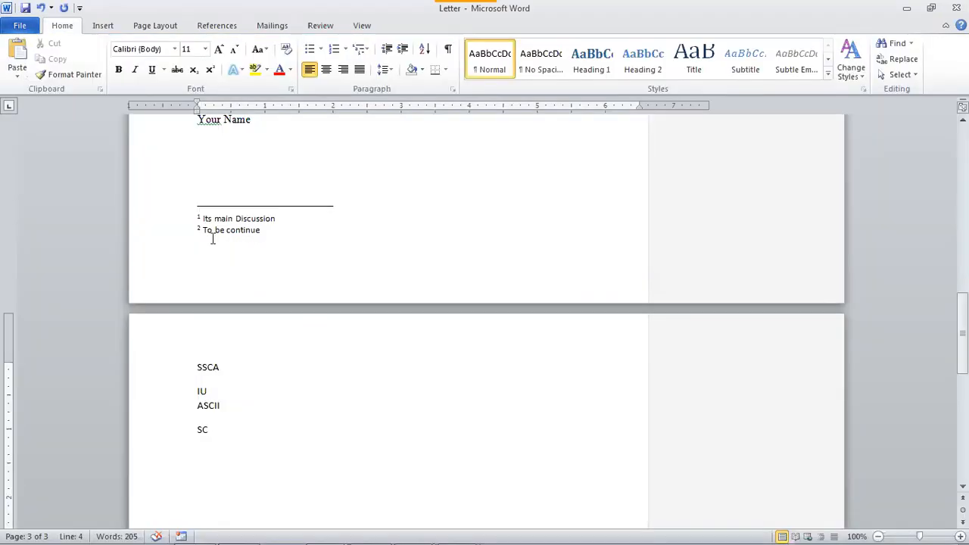
{"action": "left_click_drag", "start_coordinate": [171, 373], "coordinate": [171, 429]}
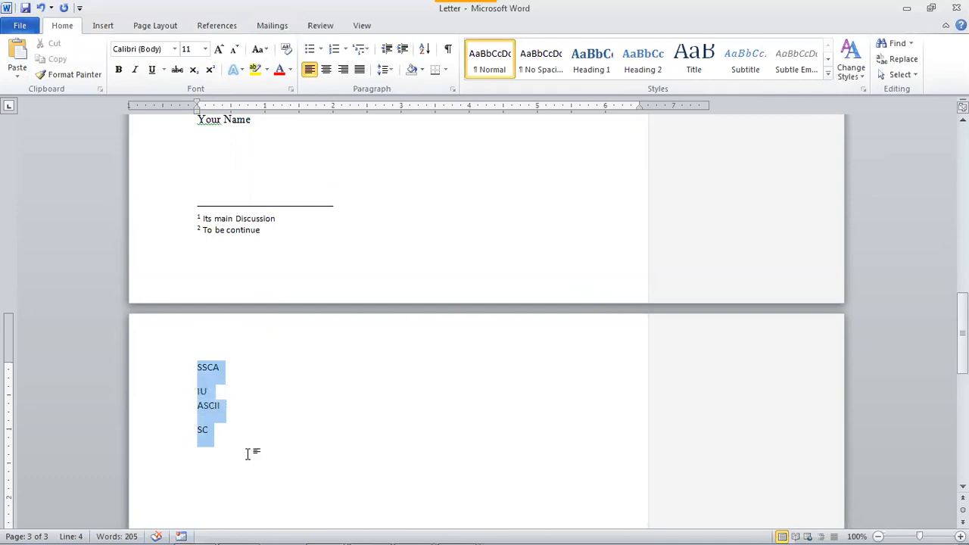
{"action": "left_click", "coordinate": [227, 435]}
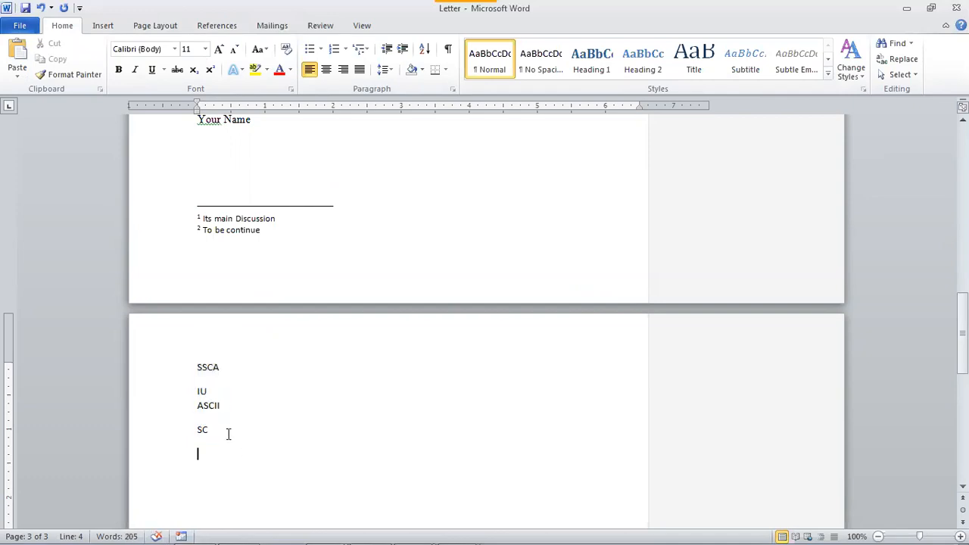
- Add an AutoCorrect entry replacing iu with Indus University, then type iu to expand it
{"action": "left_click", "coordinate": [20, 30]}
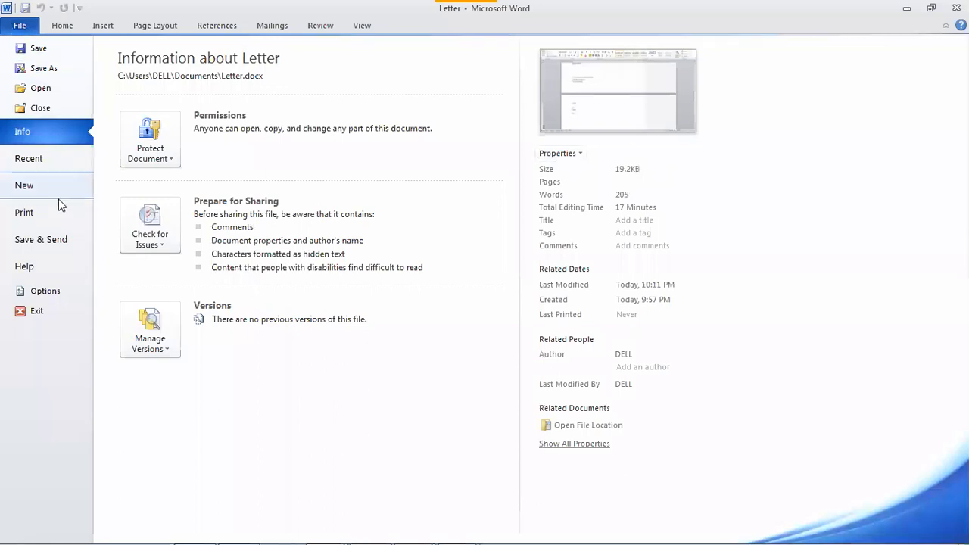
{"action": "left_click", "coordinate": [45, 291]}
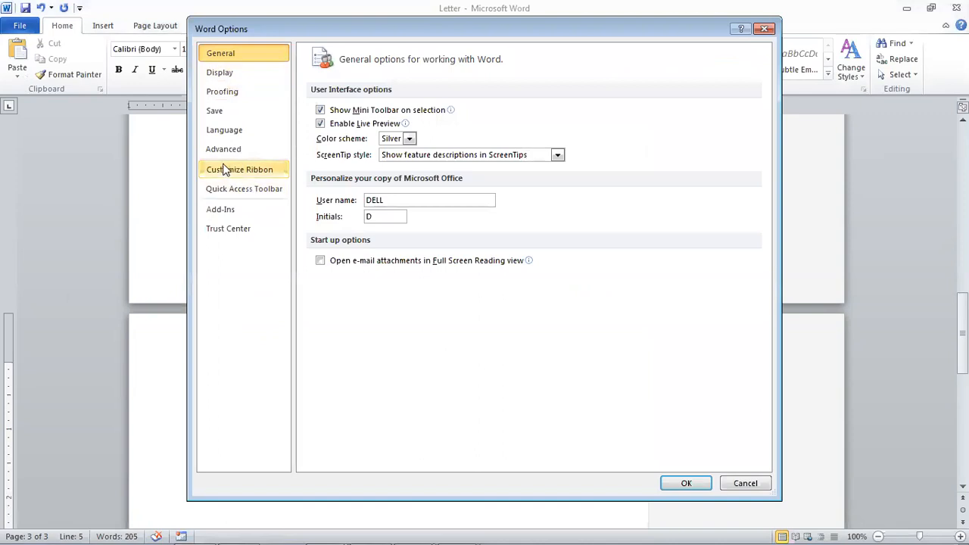
{"action": "left_click", "coordinate": [238, 91]}
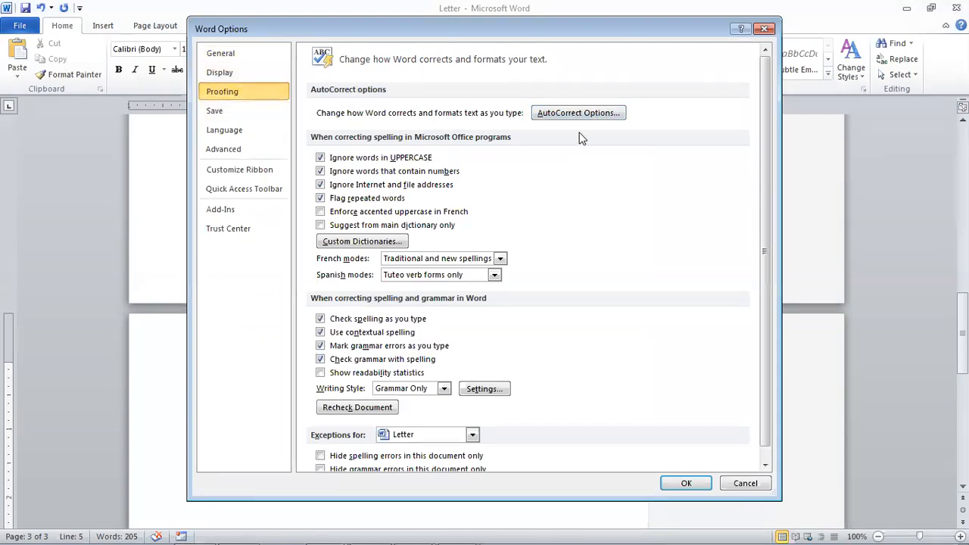
{"action": "left_click", "coordinate": [587, 115]}
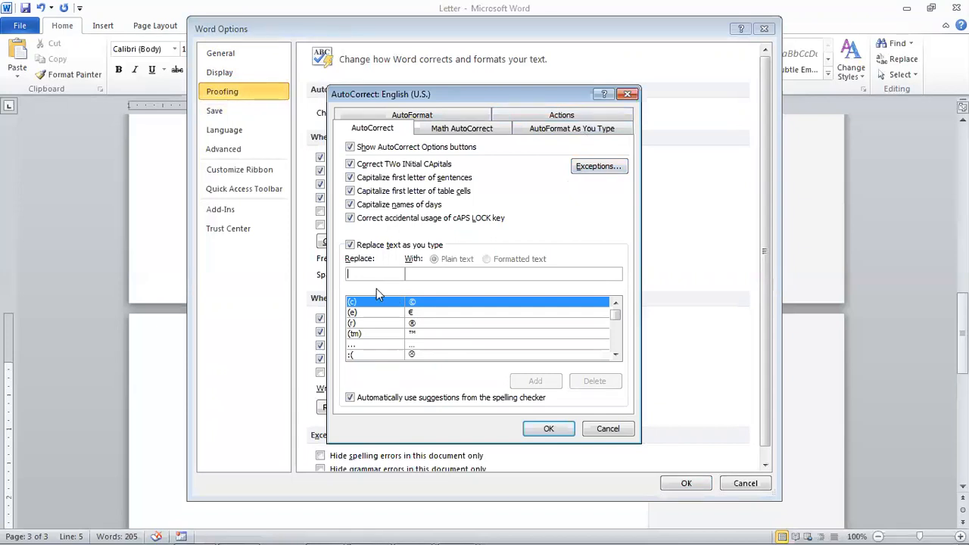
{"action": "type", "text": "iU"}
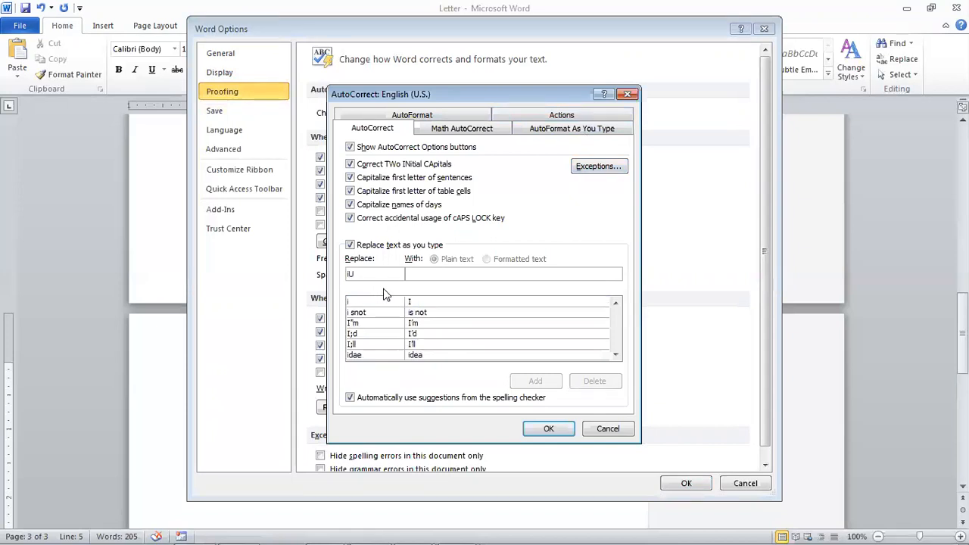
{"action": "left_click_drag", "start_coordinate": [361, 274], "coordinate": [341, 273]}
{"action": "type", "text": "iu"}
{"action": "type", "text": "Indus"}
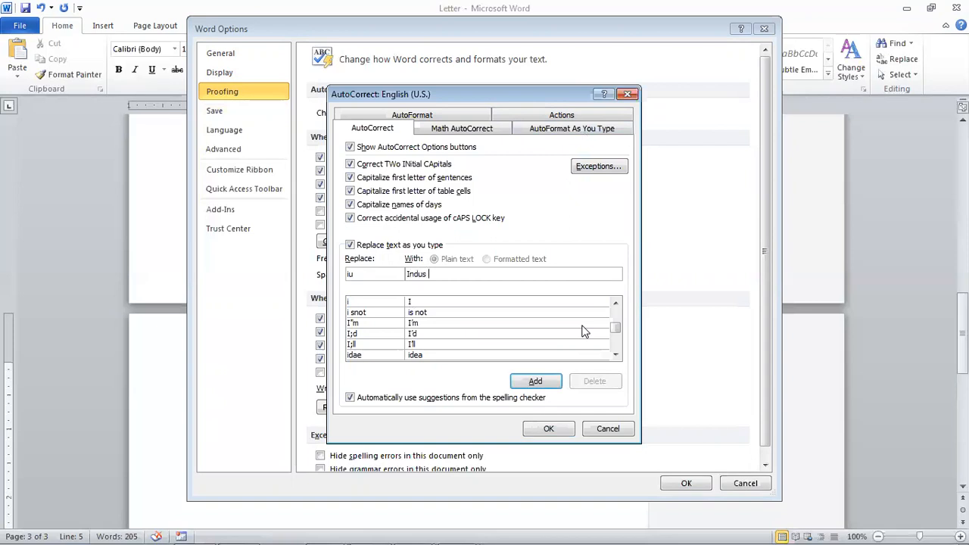
{"action": "type", "text": " University"}
{"action": "left_click", "coordinate": [536, 381]}
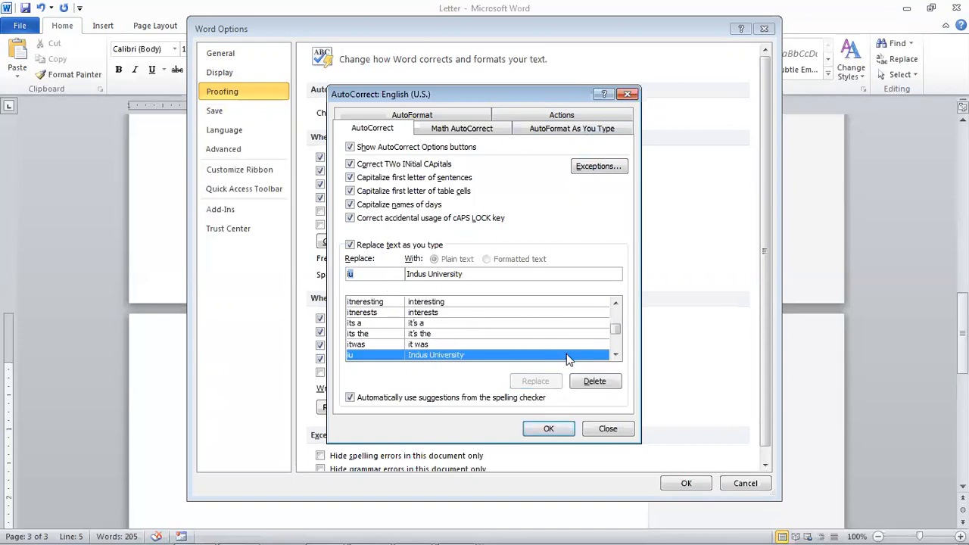
{"action": "left_click", "coordinate": [546, 429]}
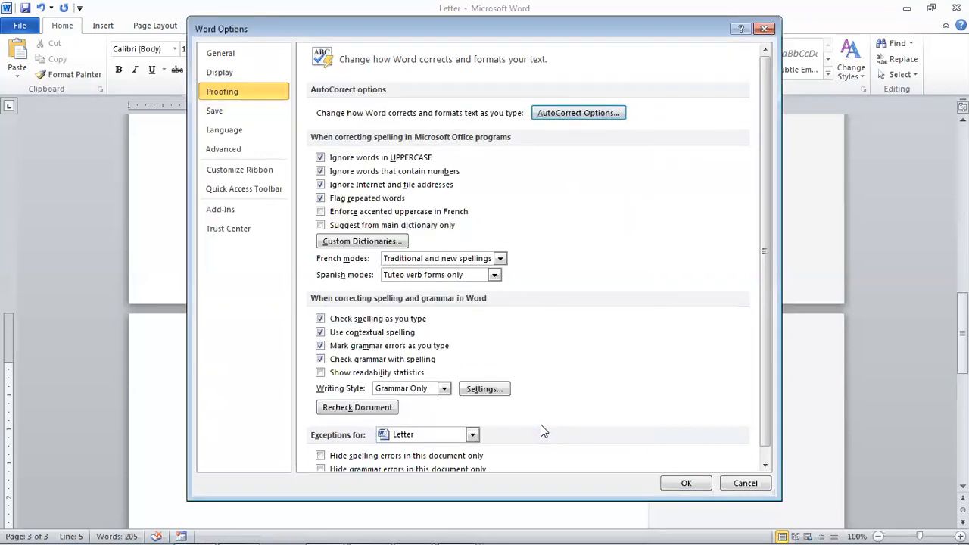
{"action": "left_click", "coordinate": [685, 484]}
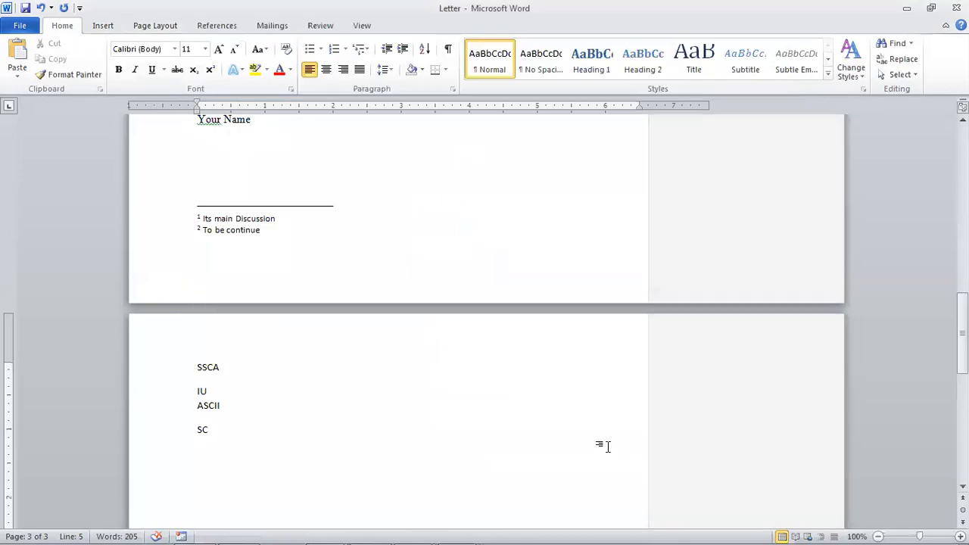
{"action": "type", "text": "iu"}
- Add an AutoCorrect entry replacing ssca with the academy's full name
{"action": "left_click", "coordinate": [18, 28]}
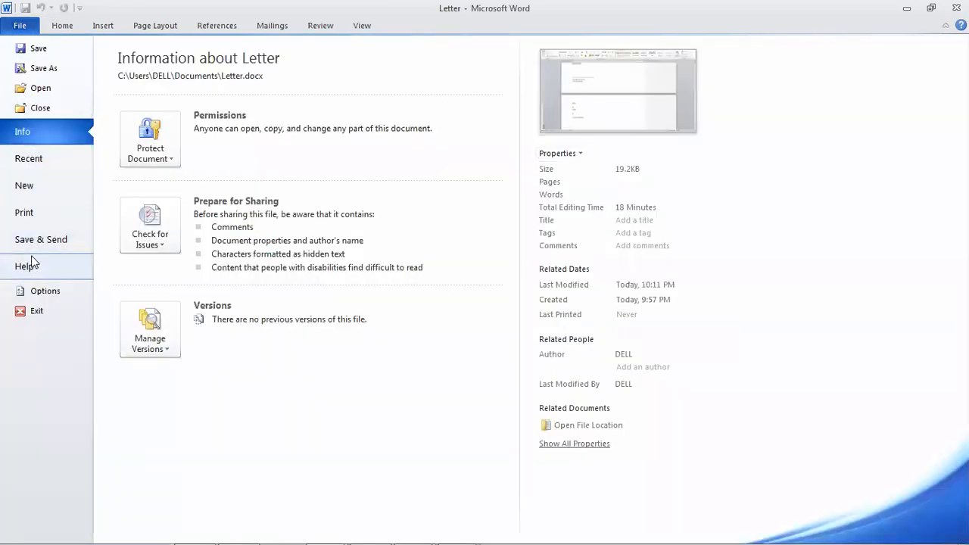
{"action": "left_click", "coordinate": [38, 291]}
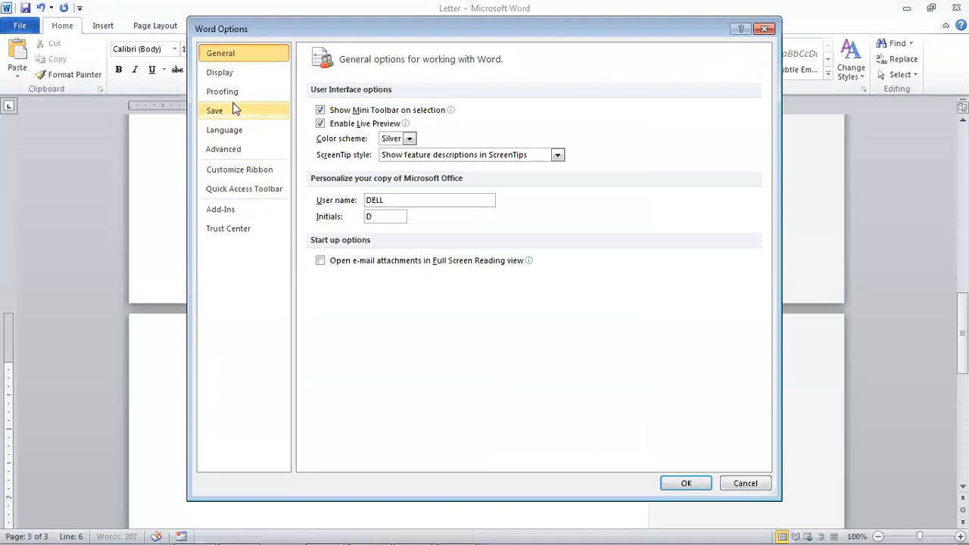
{"action": "left_click", "coordinate": [231, 92]}
{"action": "left_click", "coordinate": [557, 122]}
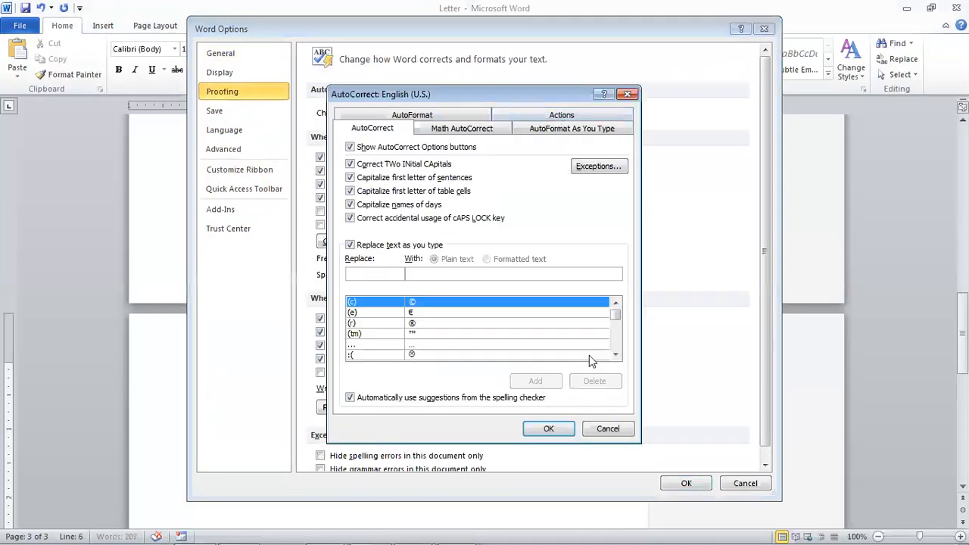
{"action": "type", "text": "ssca"}
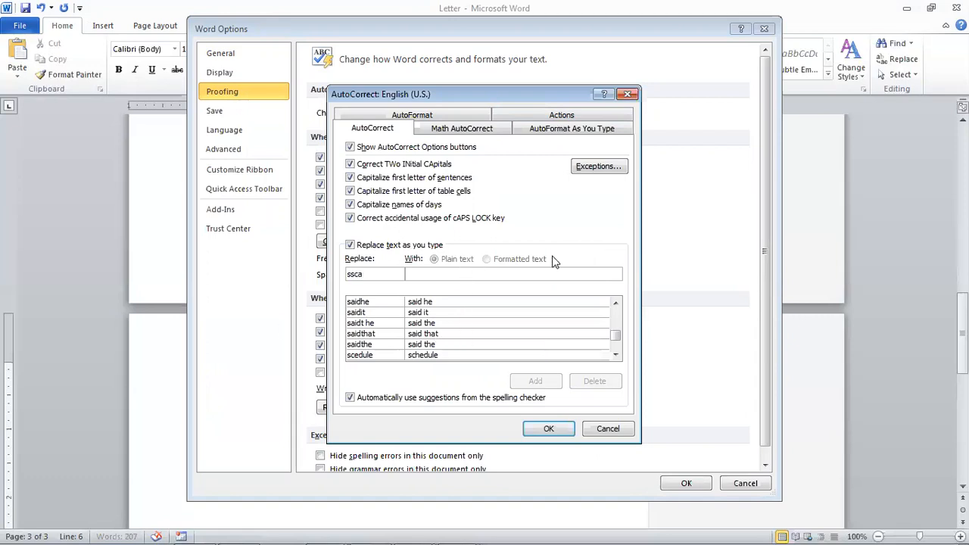
{"action": "left_click", "coordinate": [519, 278]}
{"action": "type", "text": "Sir Sajid Computer Academy"}
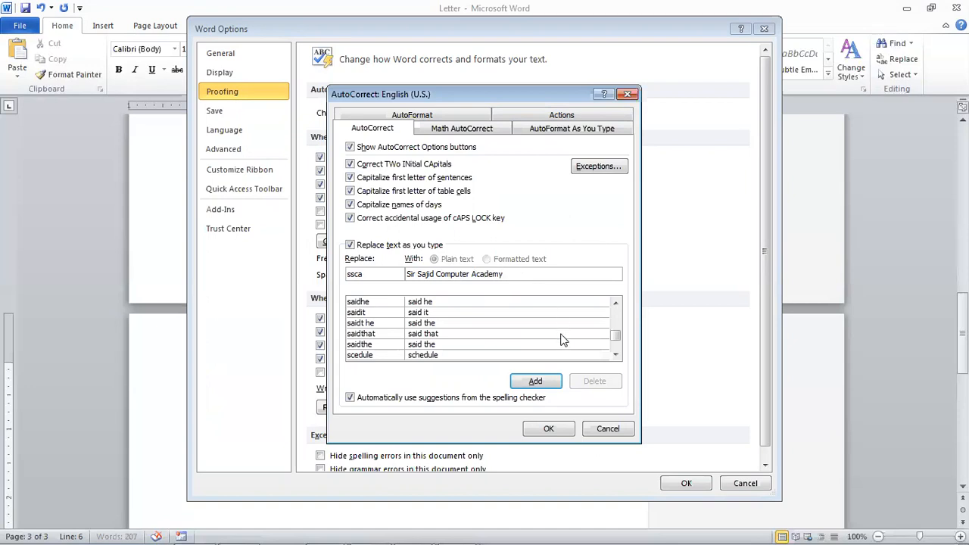
{"action": "left_click", "coordinate": [535, 381]}
{"action": "left_click", "coordinate": [551, 428]}
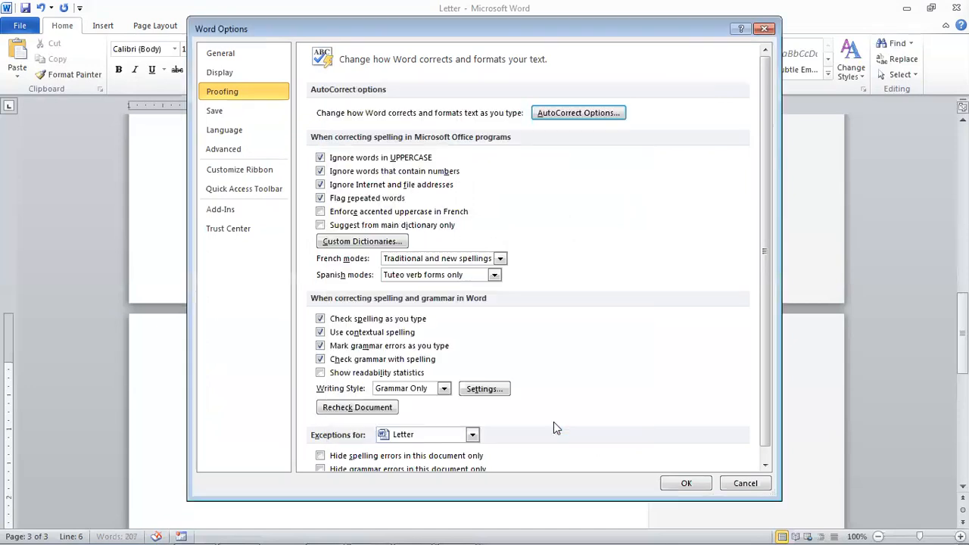
{"action": "left_click", "coordinate": [676, 482]}
- Type ssca to expand the academy name on page 3, then switch to PowerPoint
{"action": "type", "text": "ssca"}
{"action": "key", "text": "Return"}
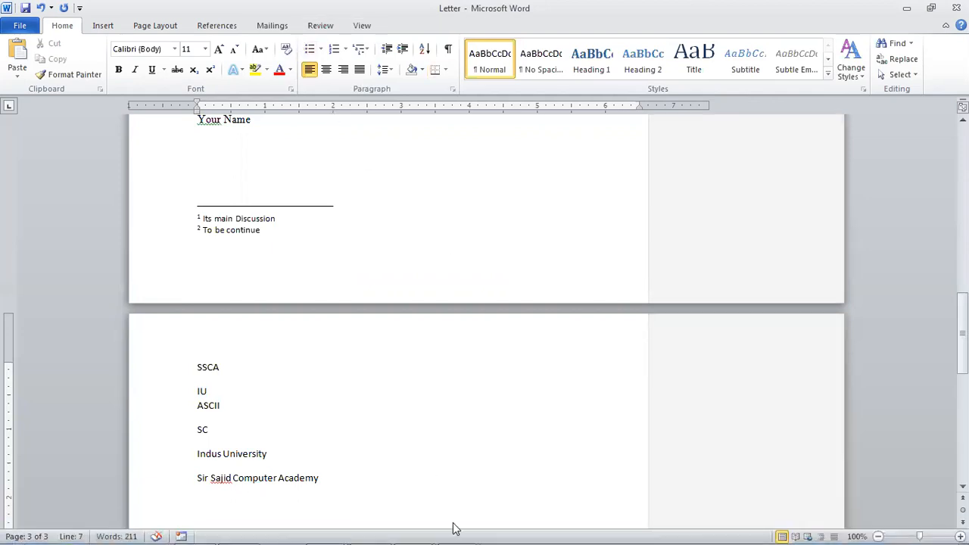
{"action": "left_click", "coordinate": [415, 529]}
{"action": "left_click", "coordinate": [432, 477]}
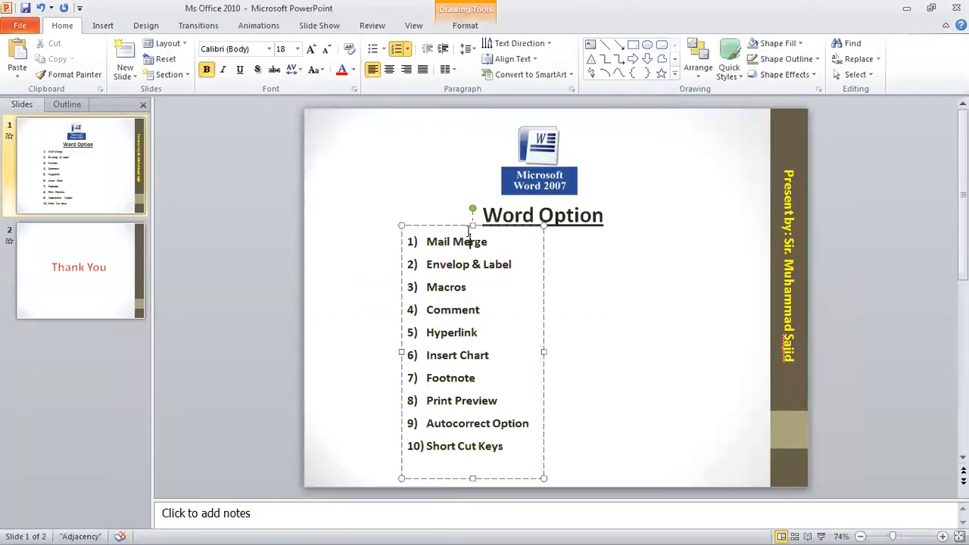
- Start the slide show from slide 1 and reveal the Word Option title
{"action": "key", "text": "F5"}
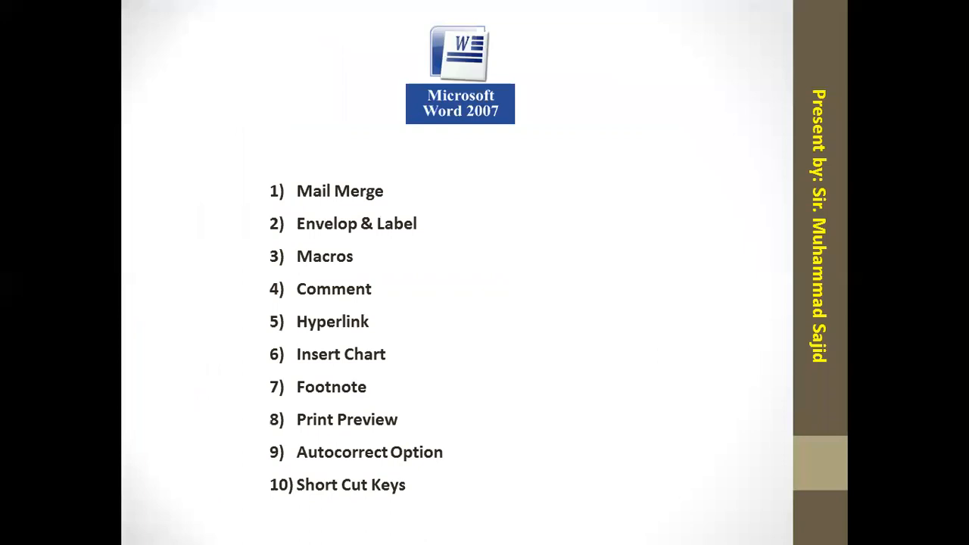
{"action": "left_click", "coordinate": [354, 198]}
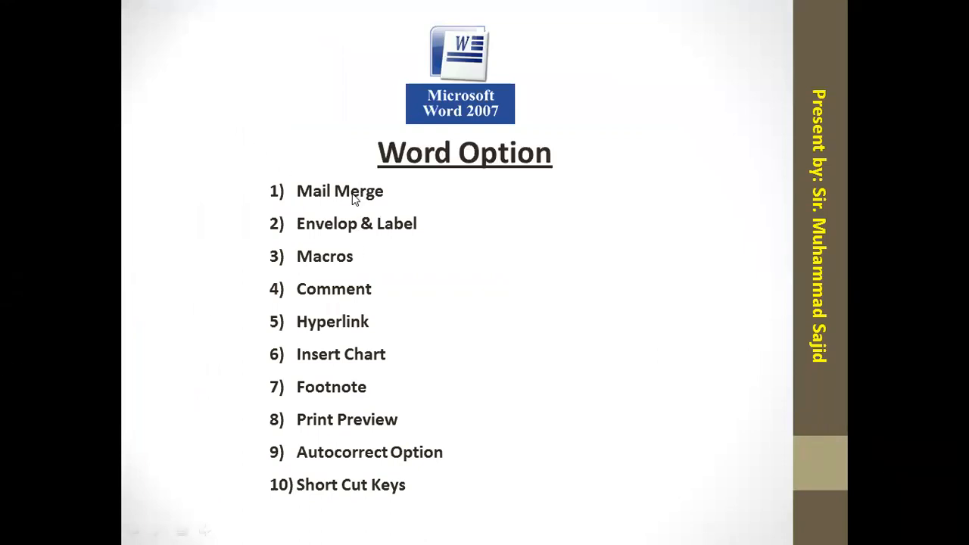